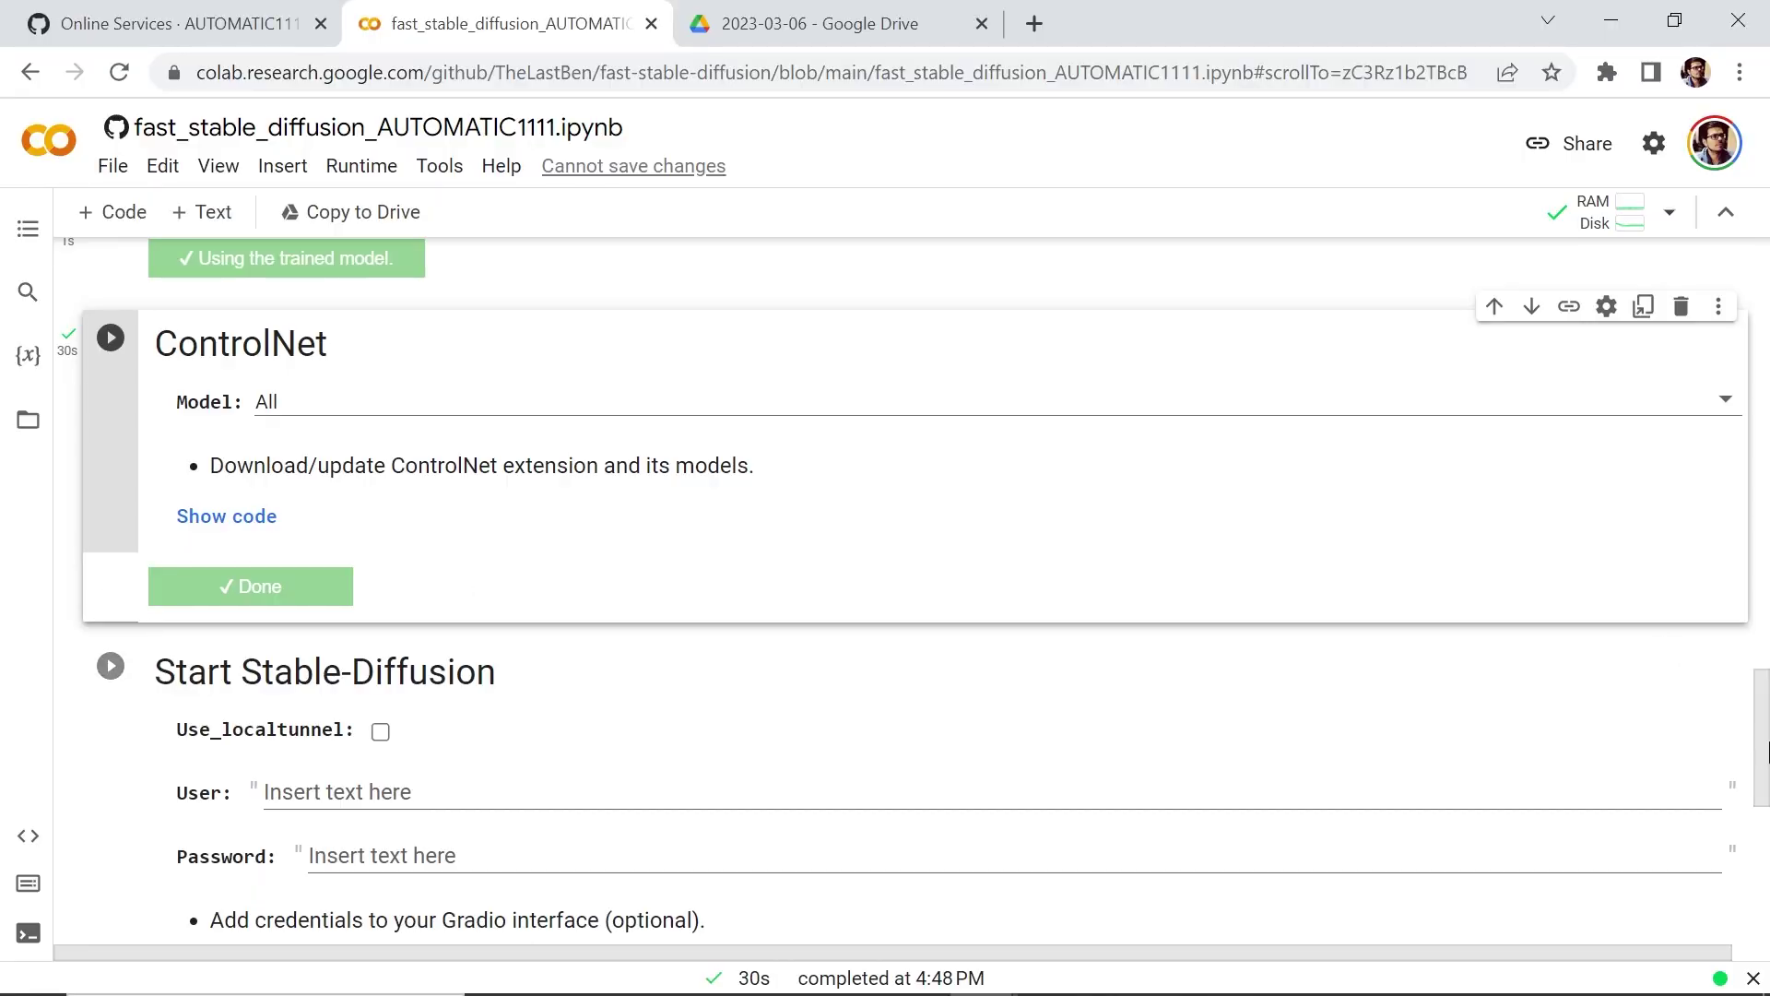
Step: Run the Start Stable-Diffusion cell in the Colab notebook
scroll(1761, 761, down, 3)
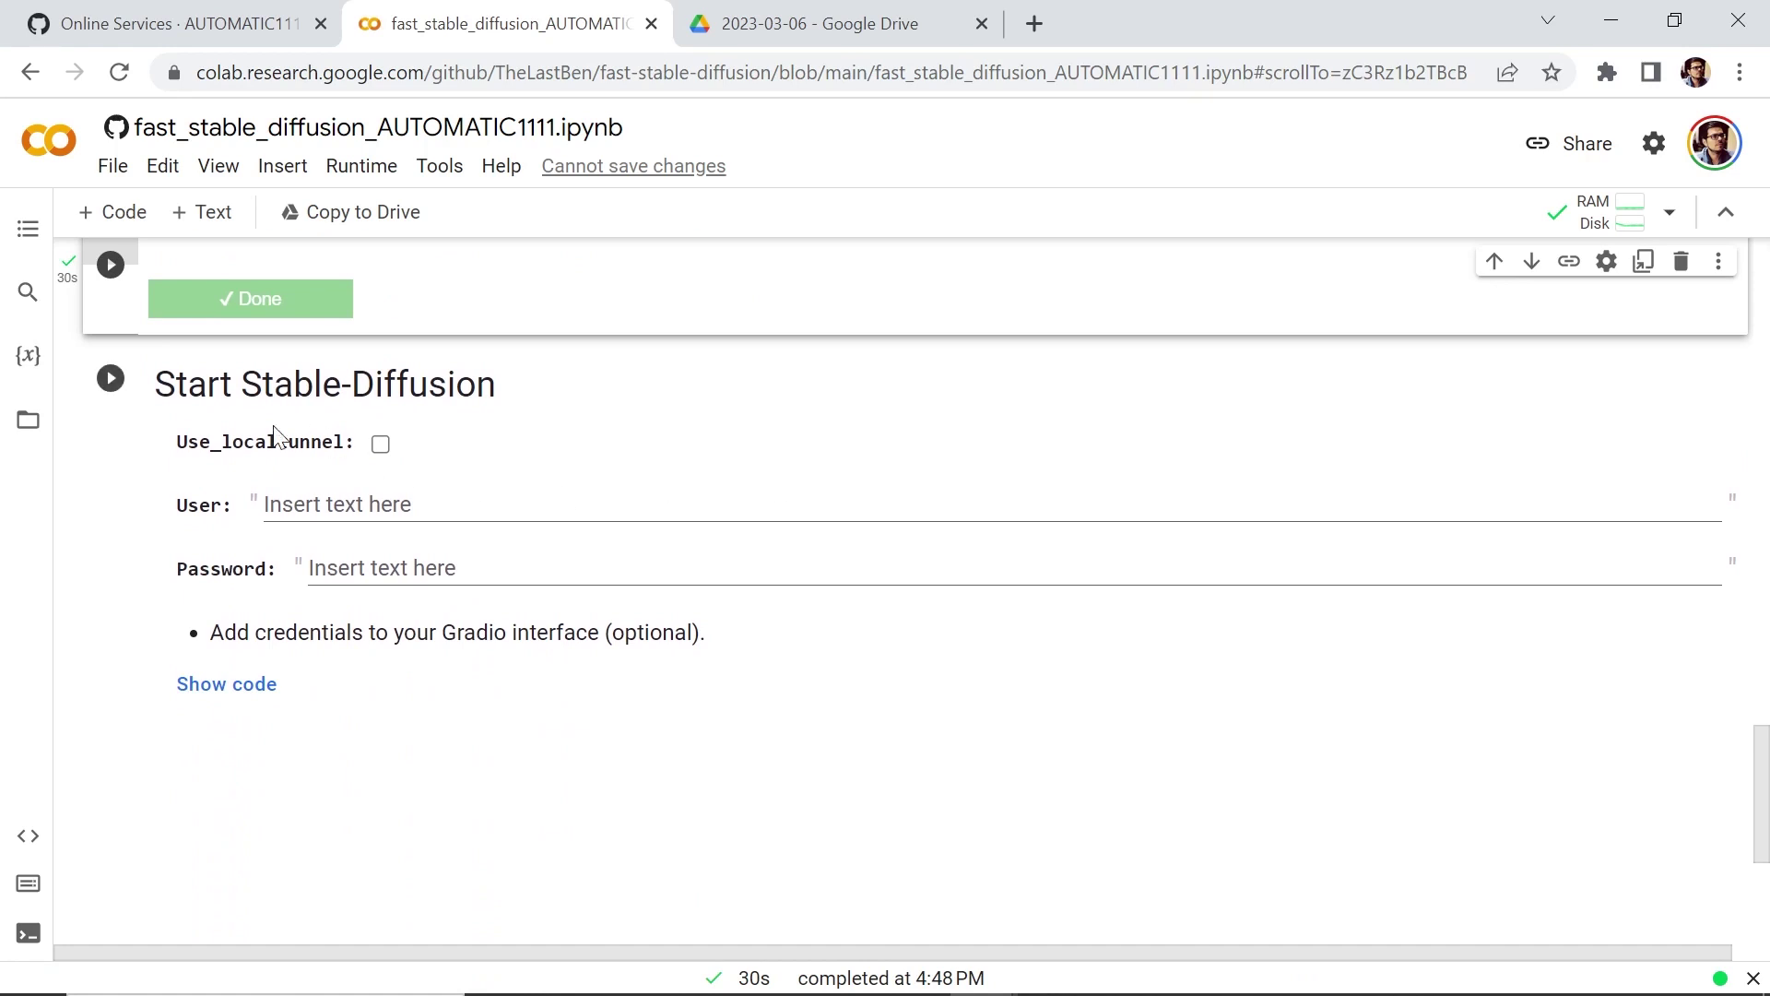
click(110, 384)
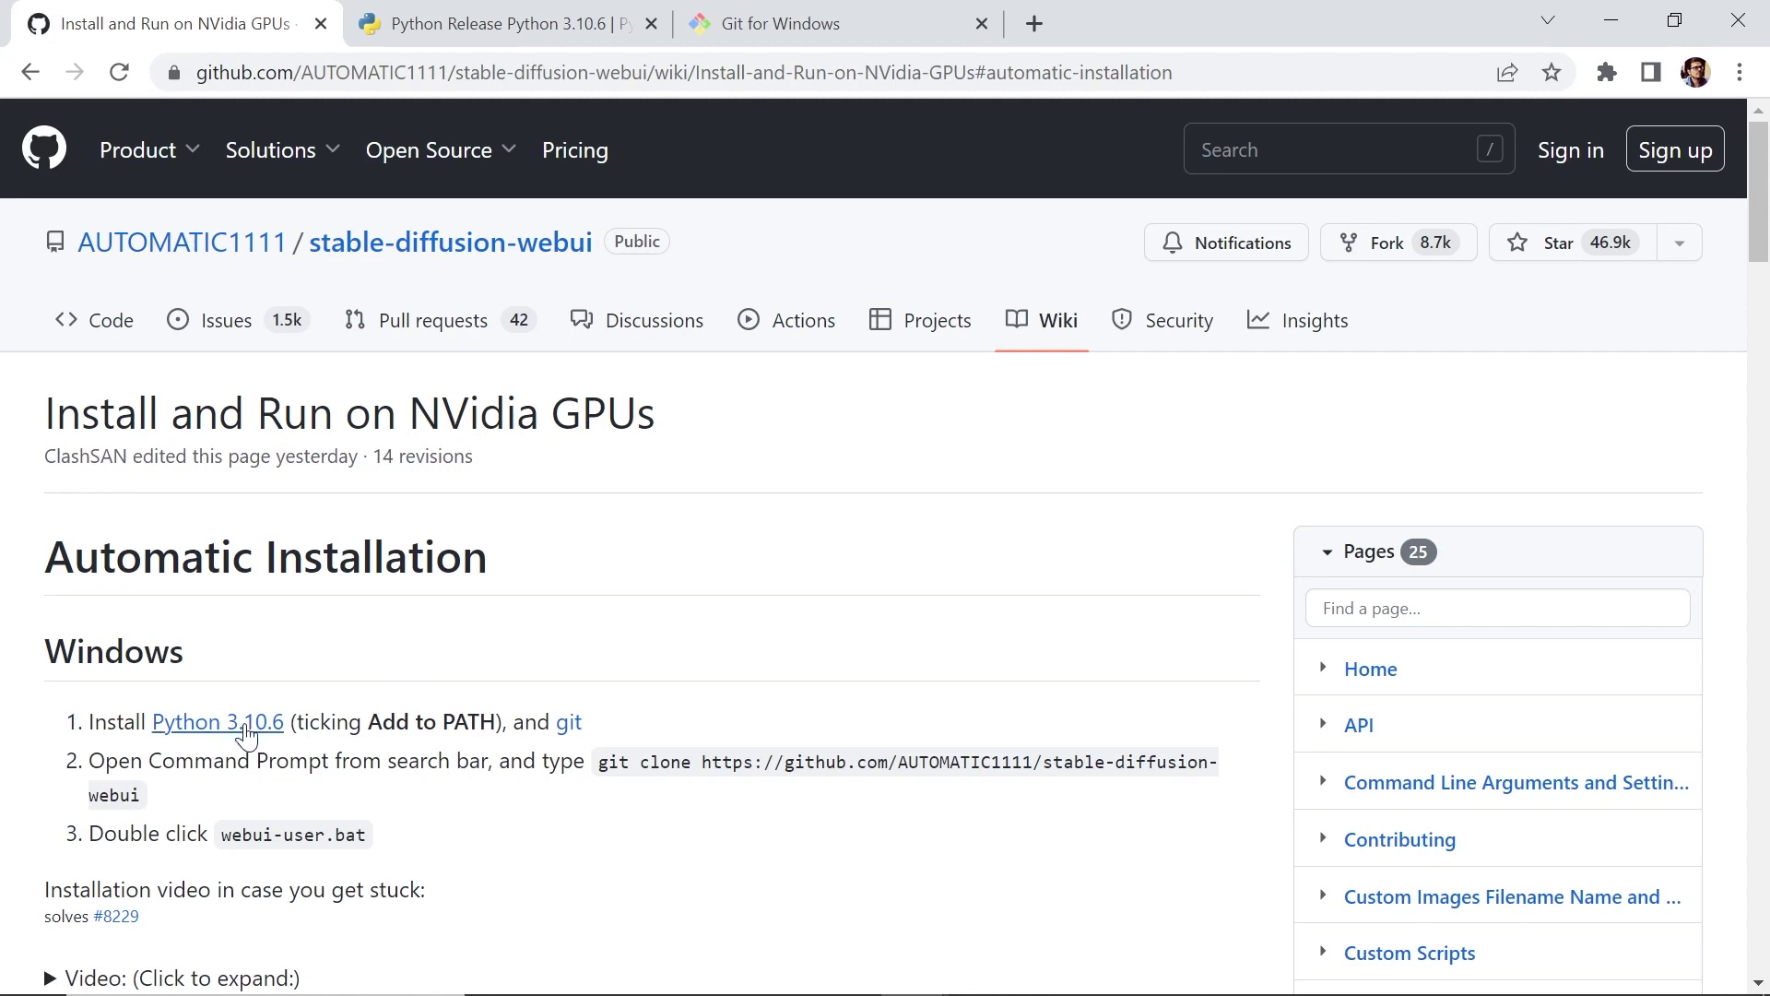
Step: Download the Python 3.10.6 and Git for Windows installers and check the 3.10.6 release files
click(258, 723)
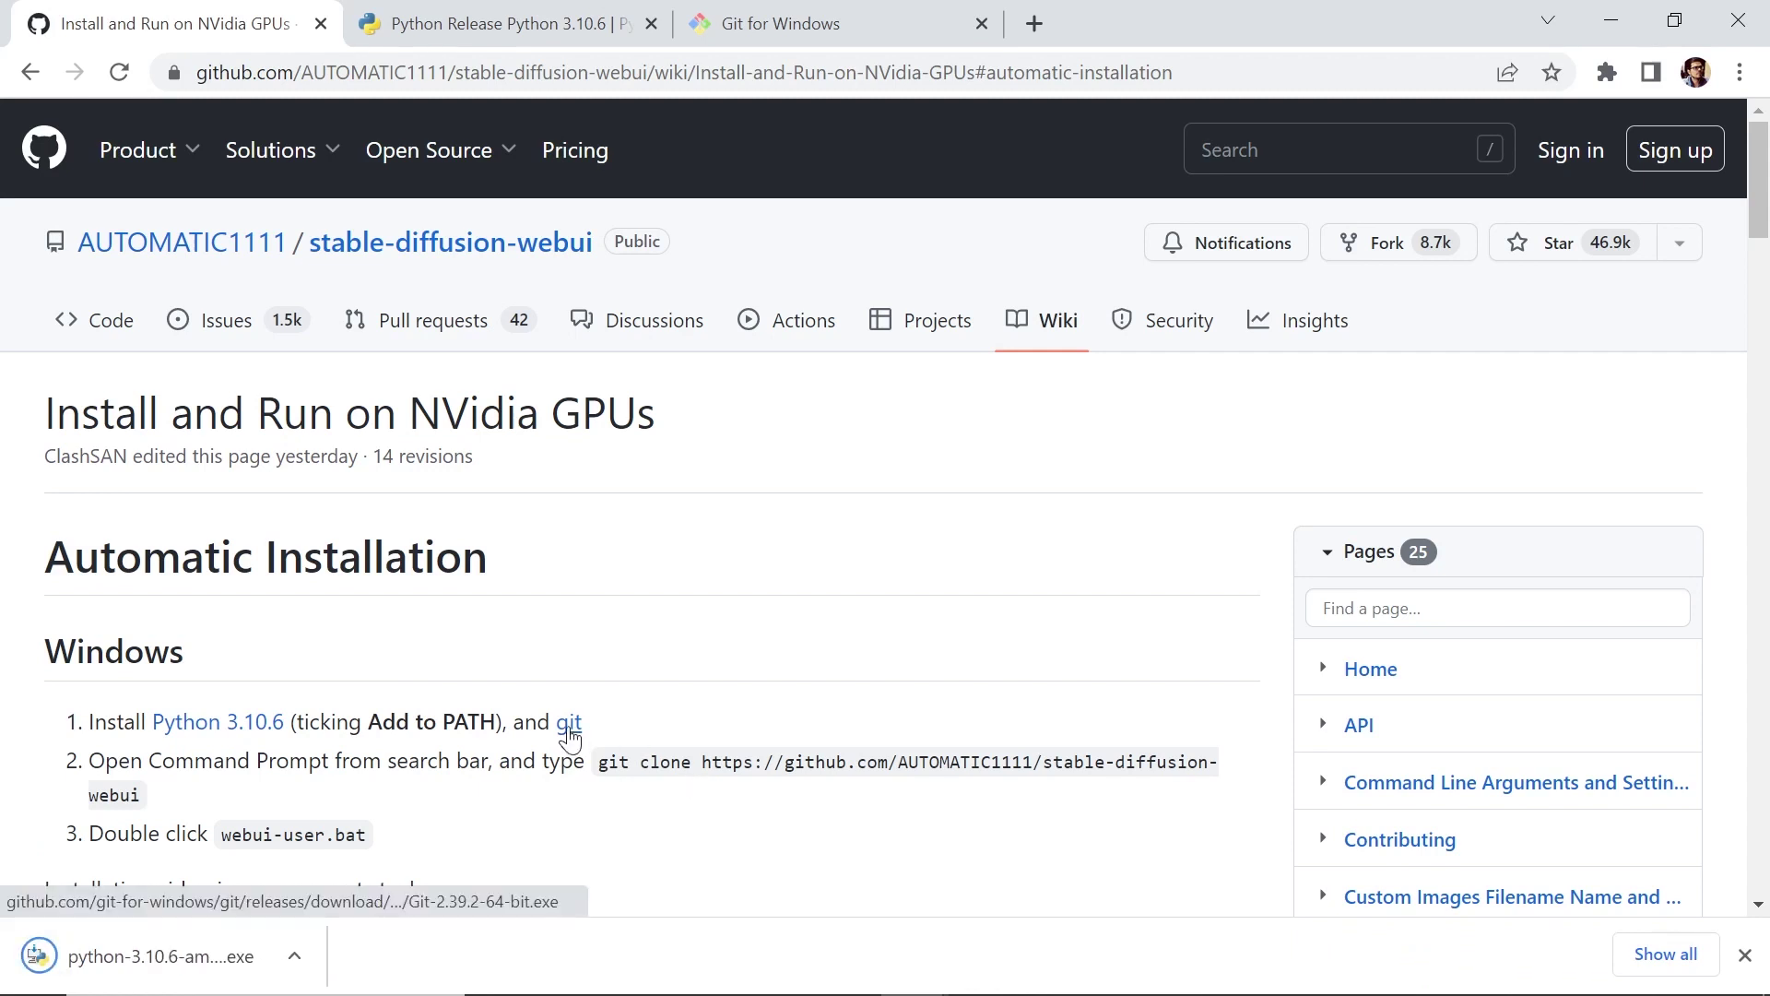
click(568, 723)
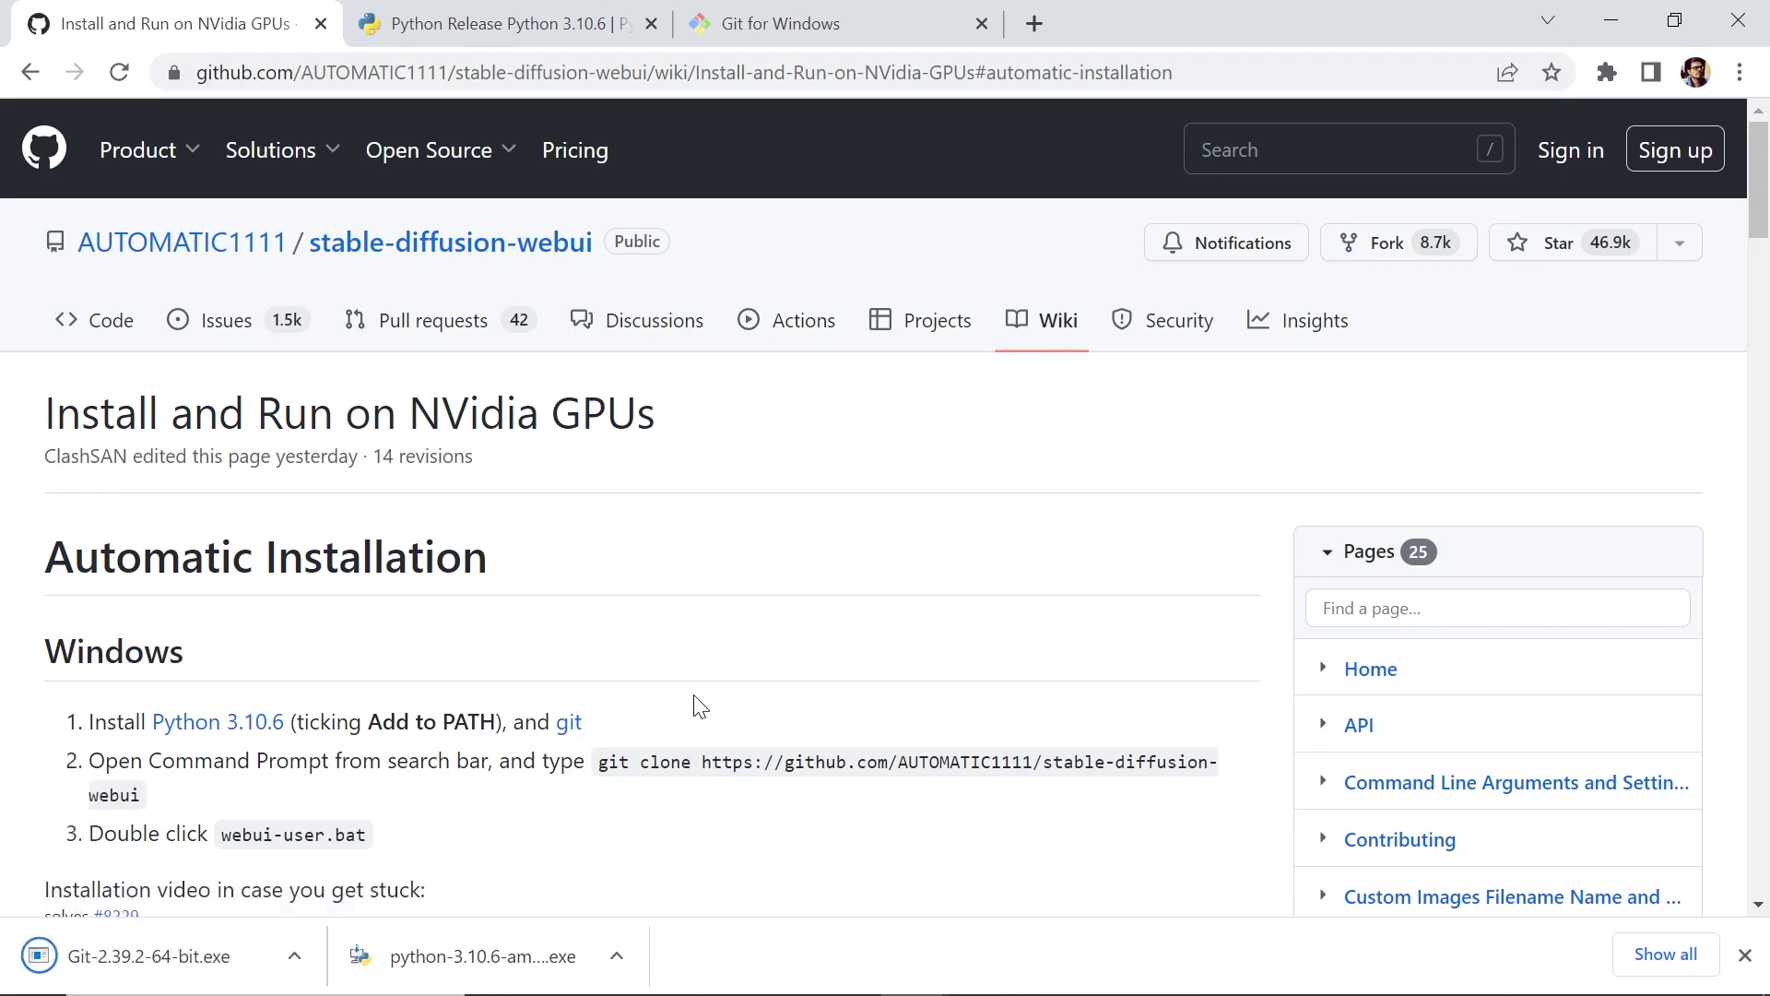
click(481, 28)
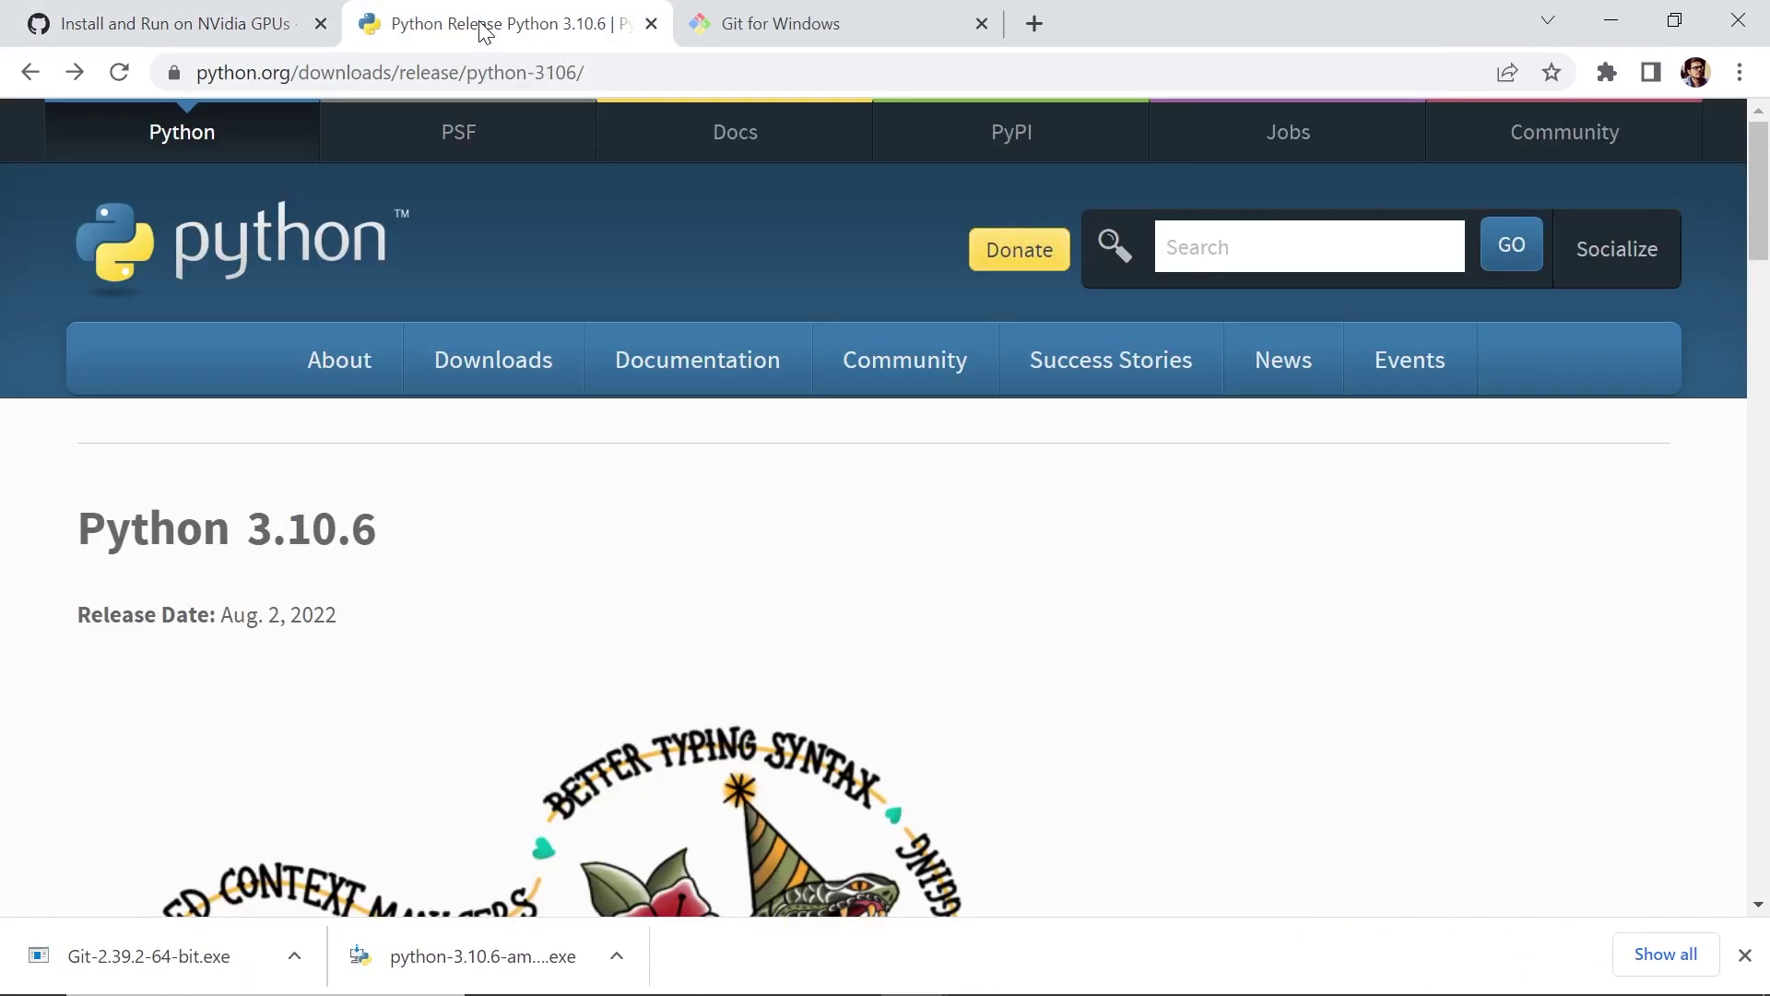
drag(249, 527, 436, 540)
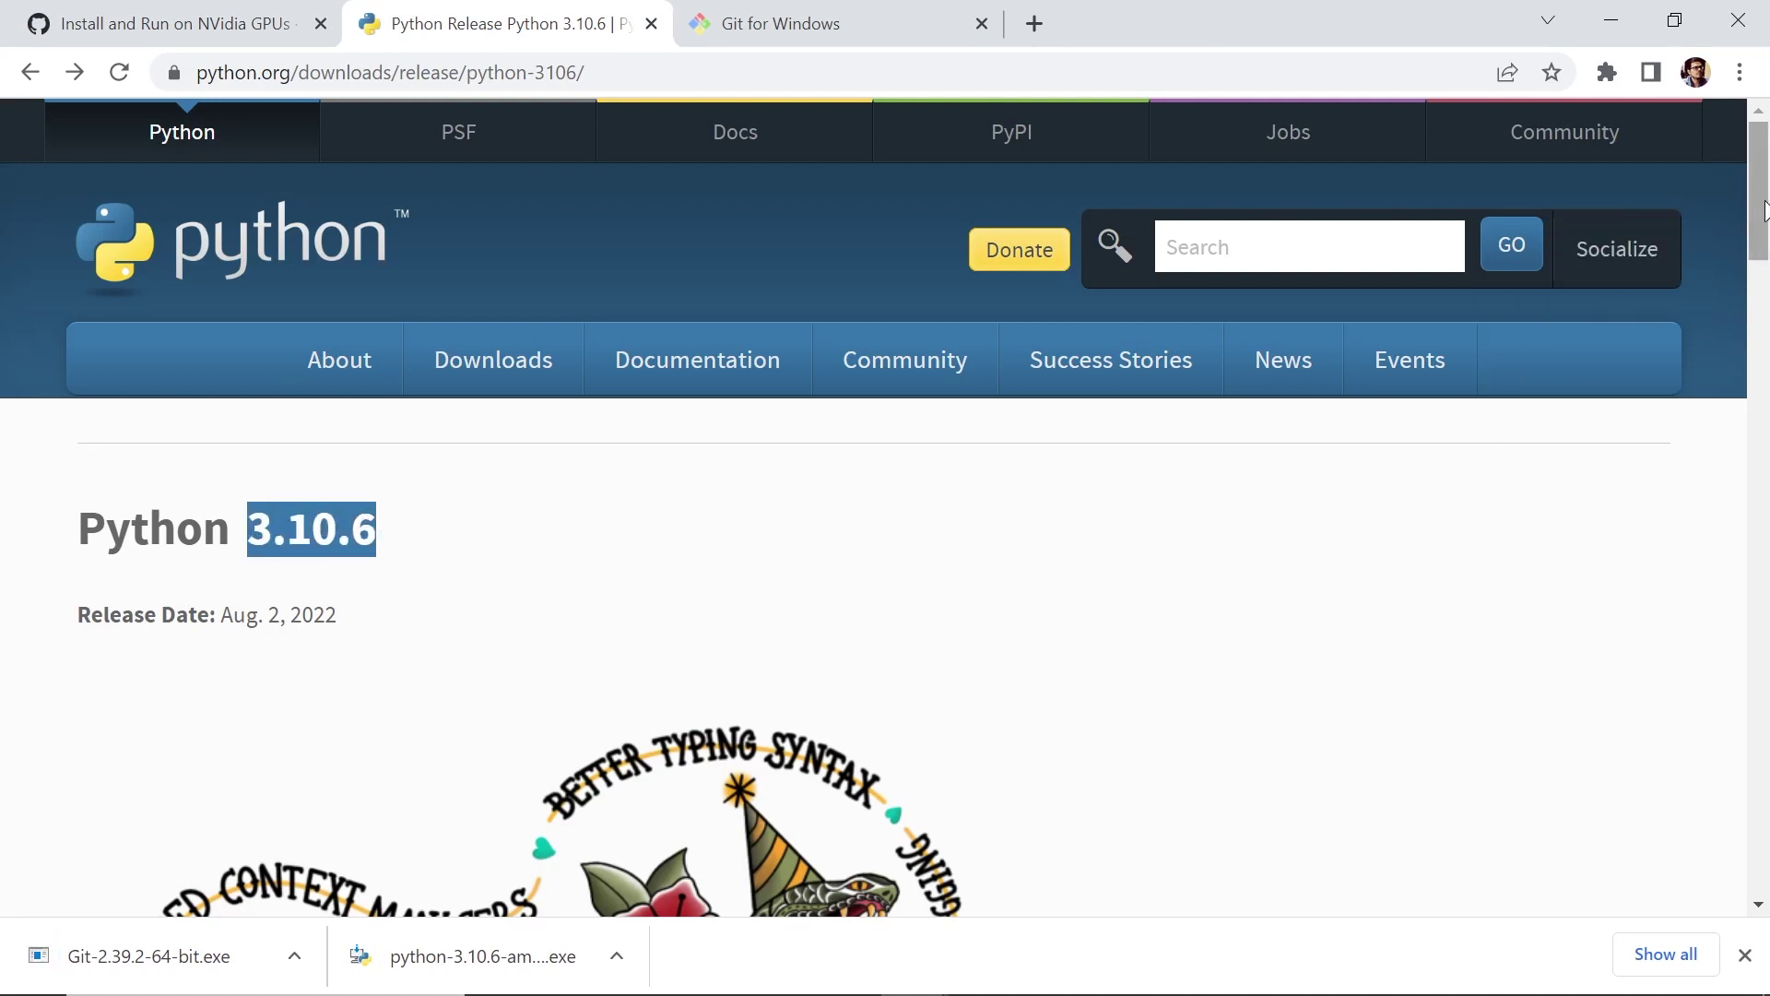
drag(1757, 217, 1758, 731)
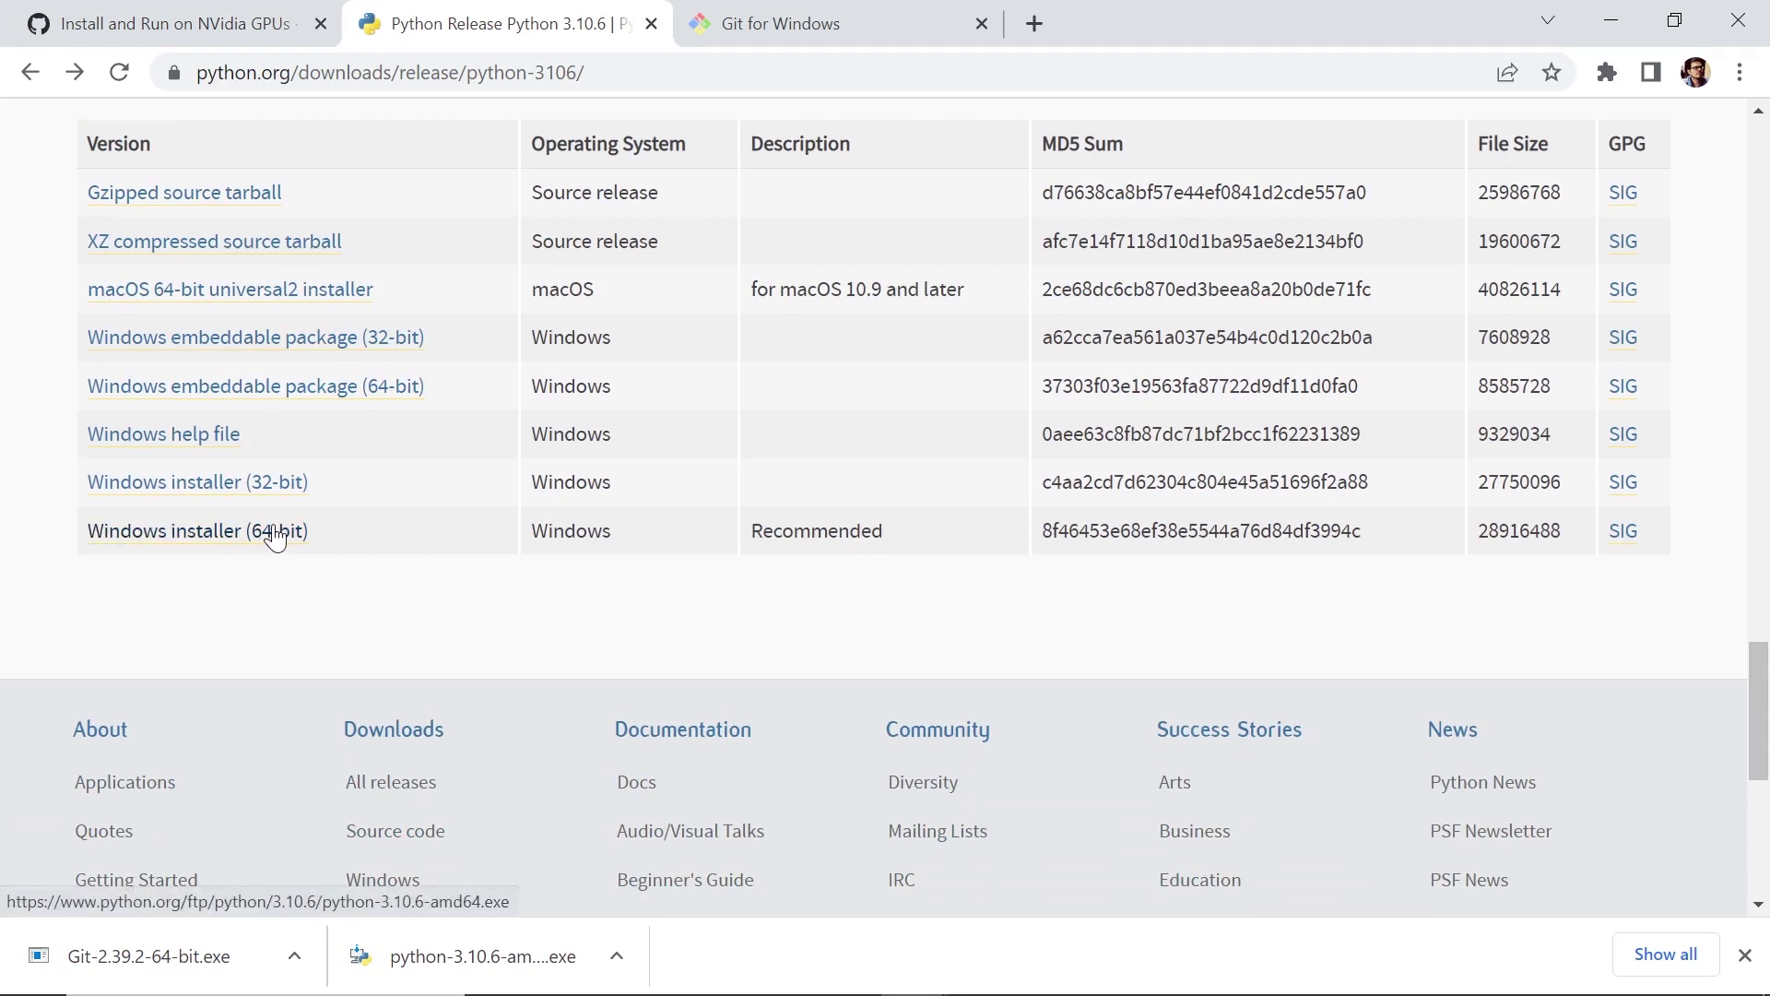
click(883, 18)
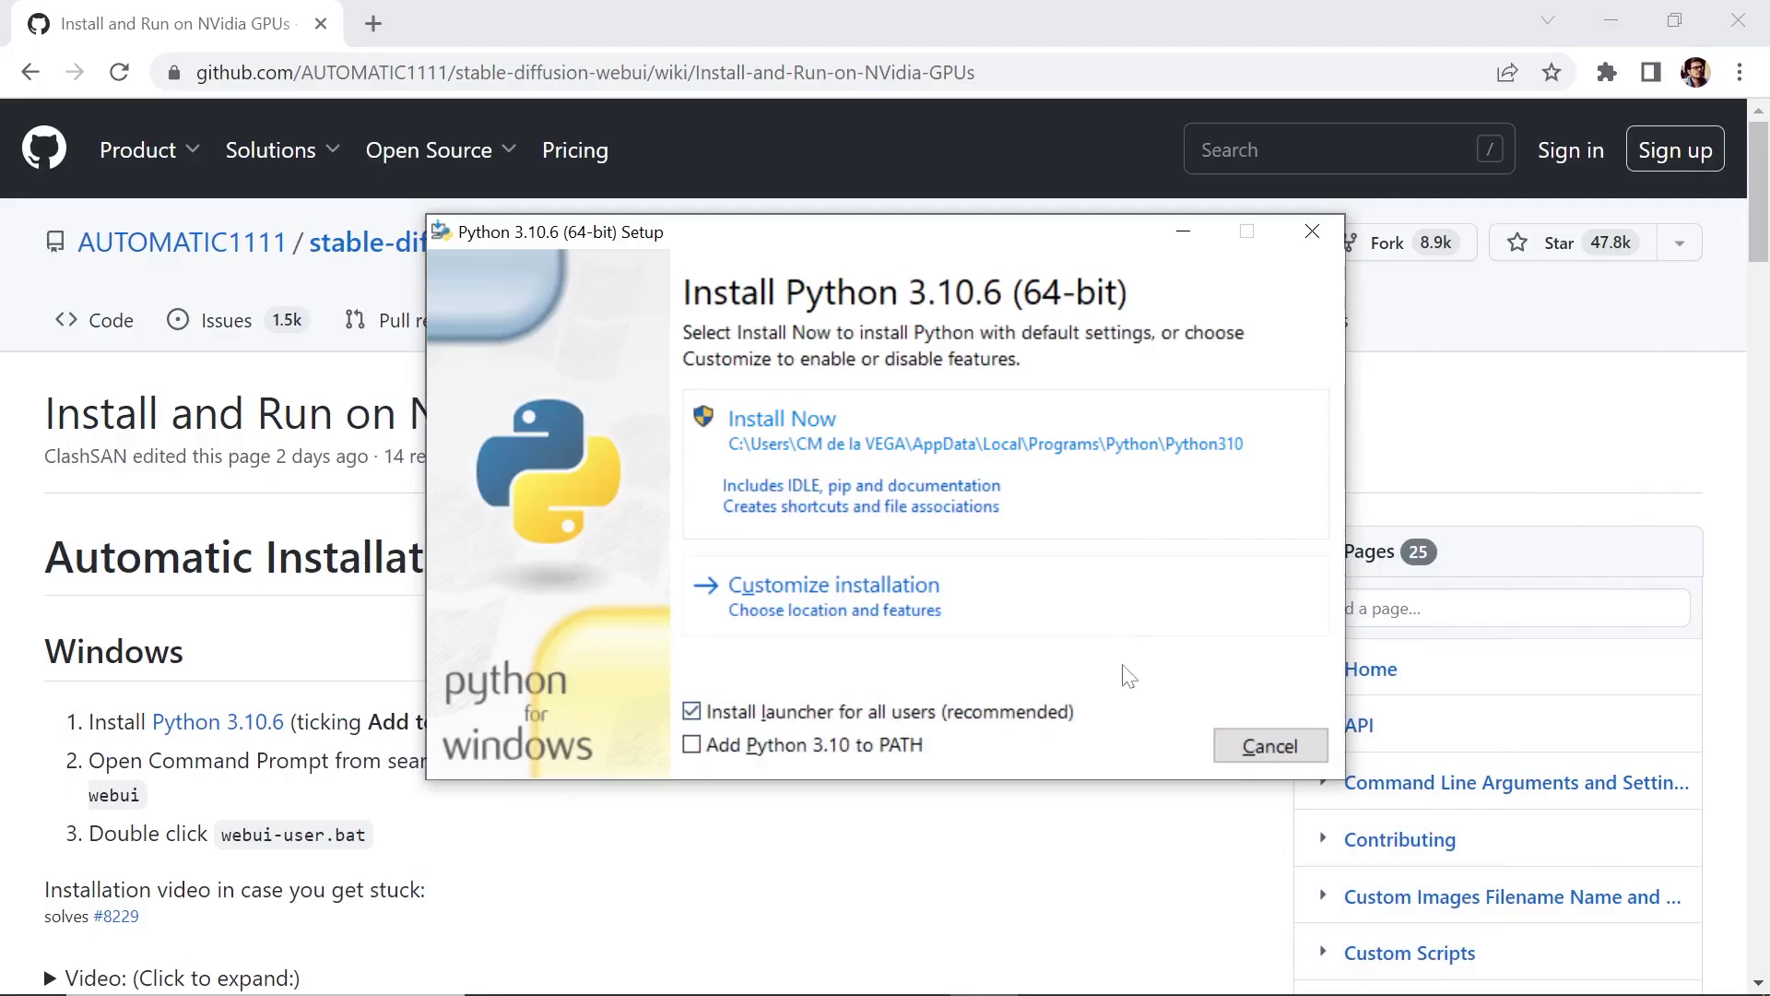
Step: Enable 'Add Python 3.10 to PATH' and install Python 3.10.6 with default settings
click(692, 749)
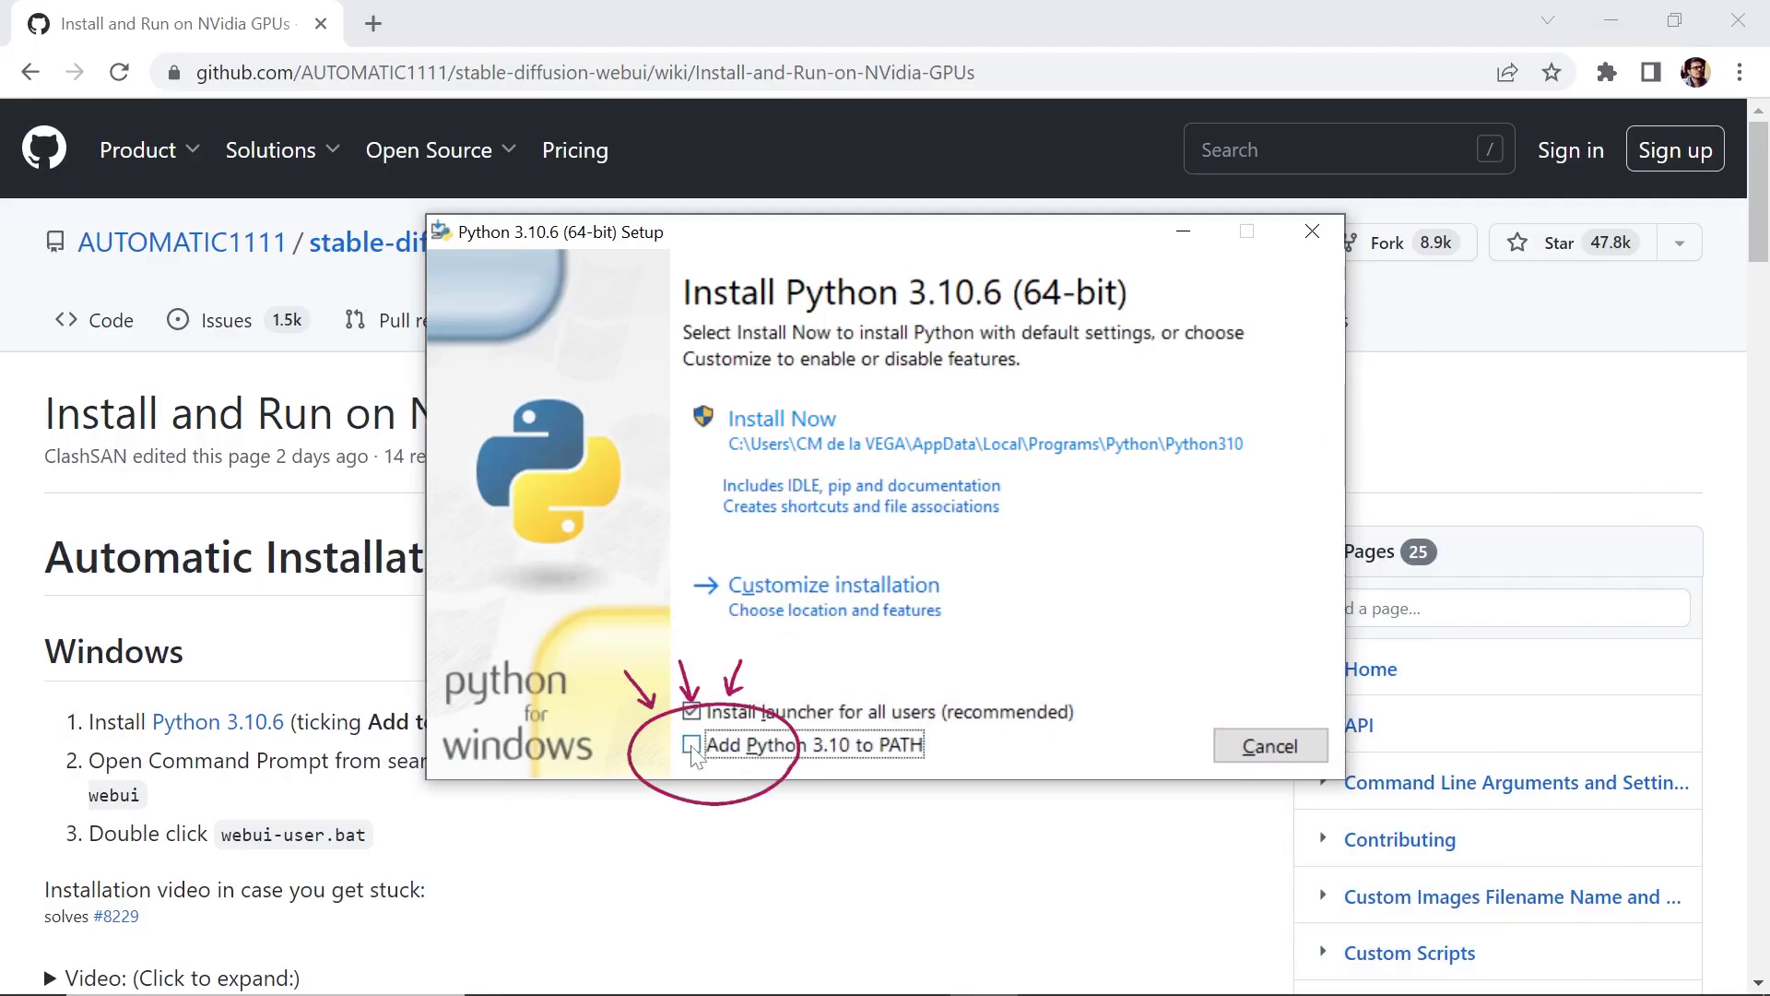
click(1111, 514)
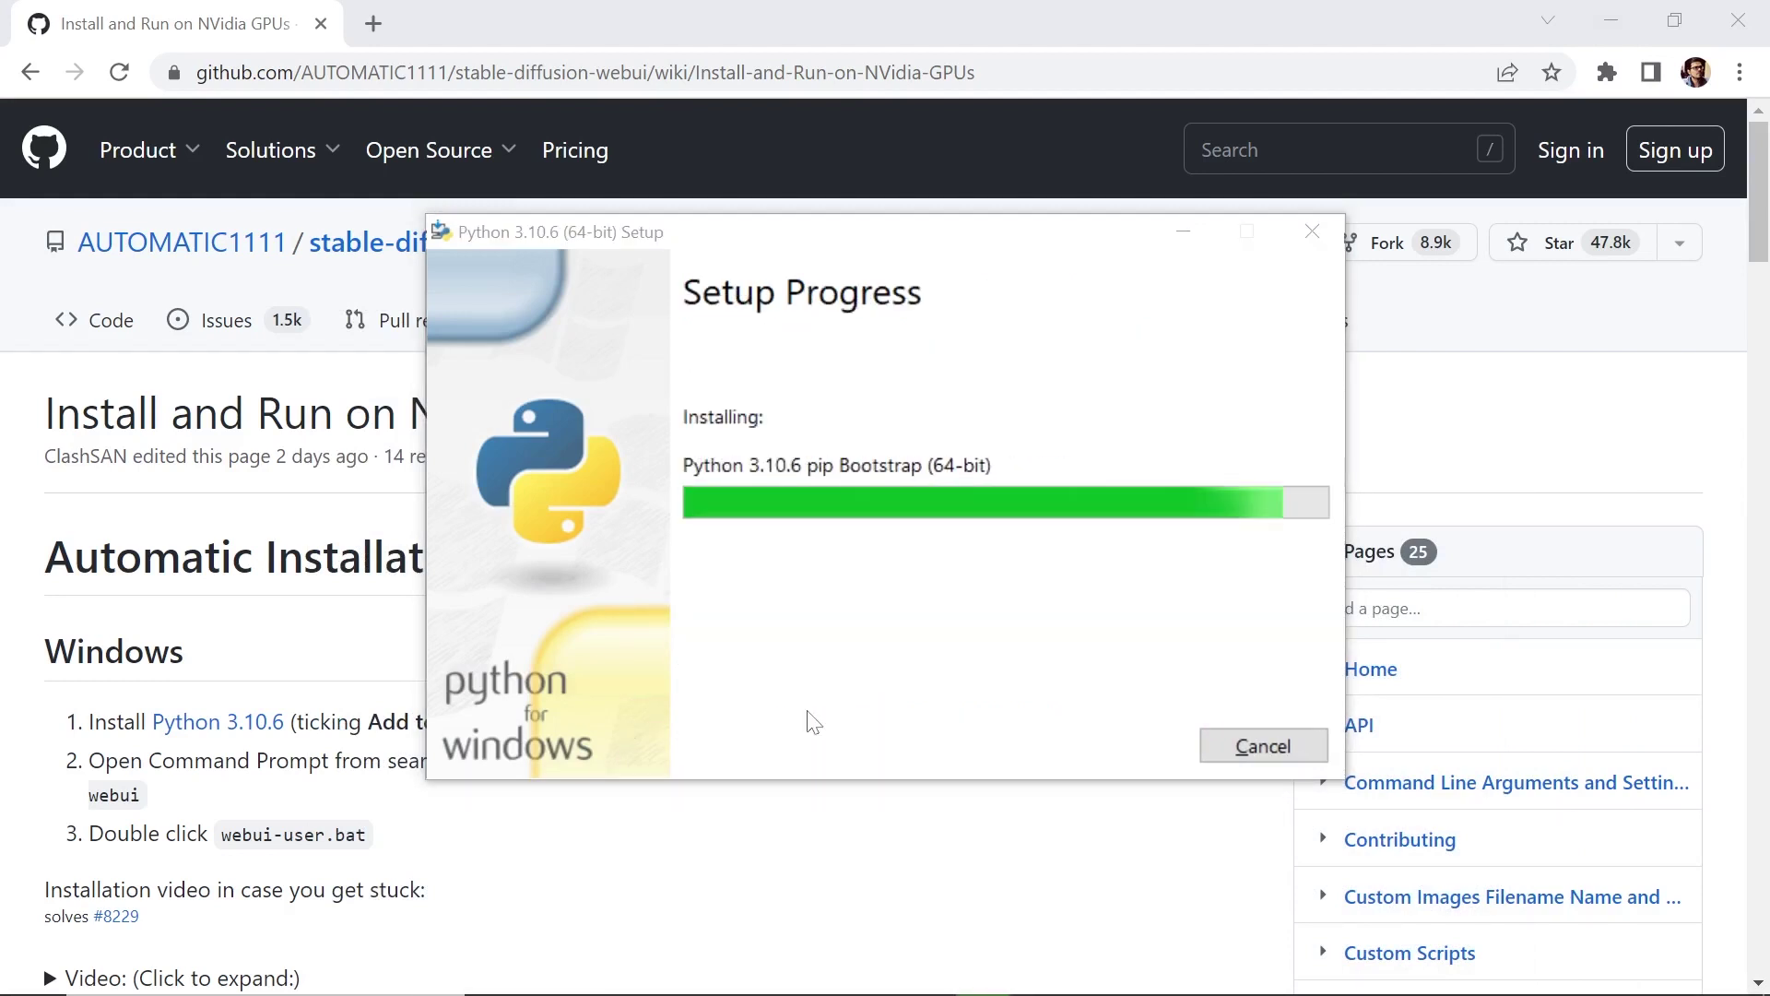
Step: Close the Python installer and accept Git's license, default location, components and Start Menu folder
click(1270, 747)
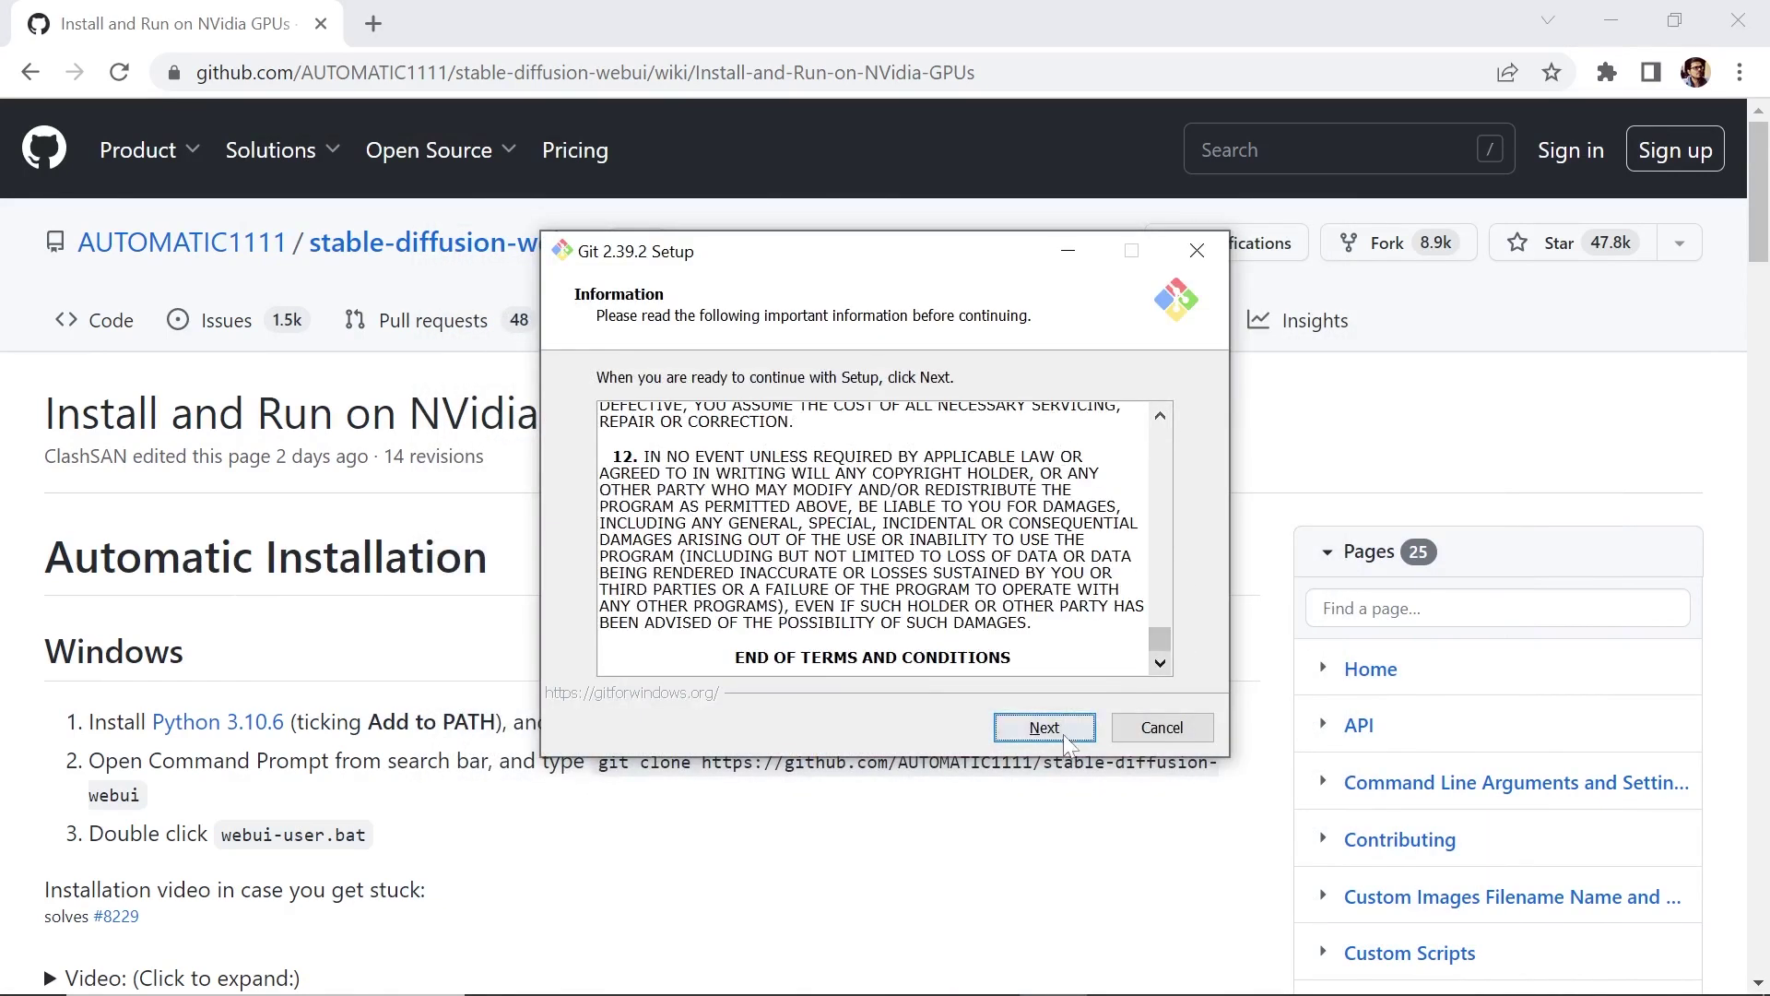
click(1051, 733)
click(1060, 733)
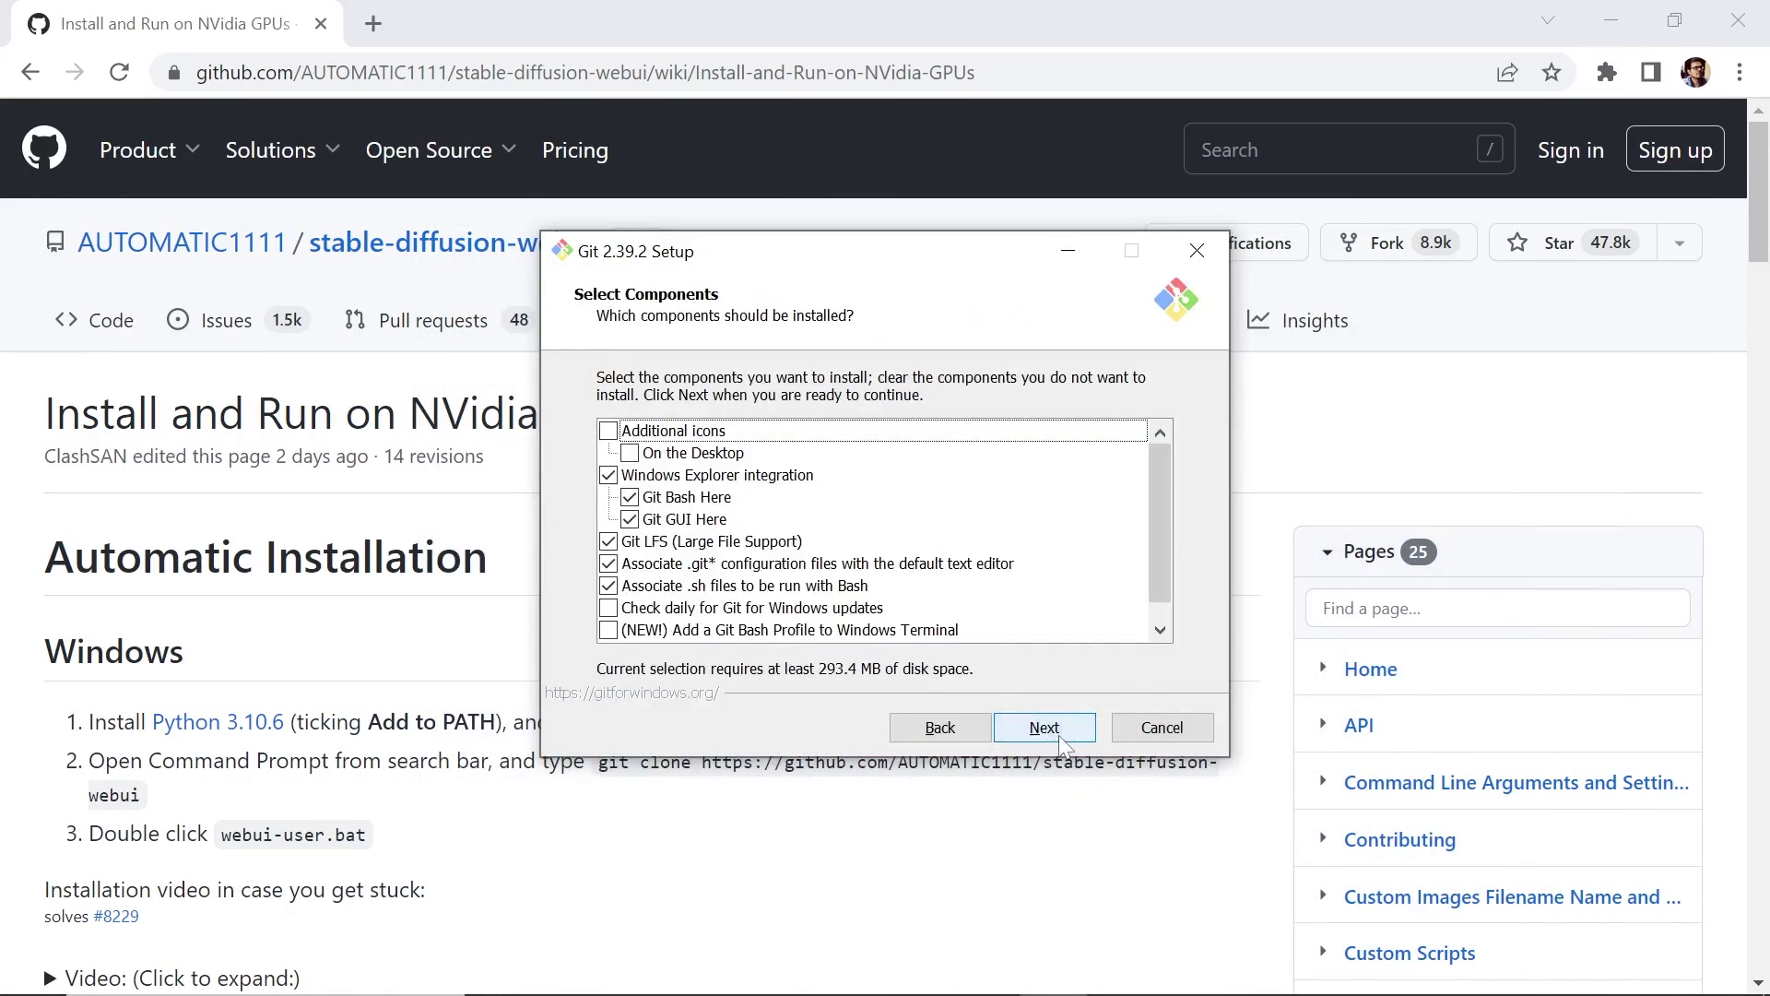
scroll(1154, 562, down, 2)
click(1061, 733)
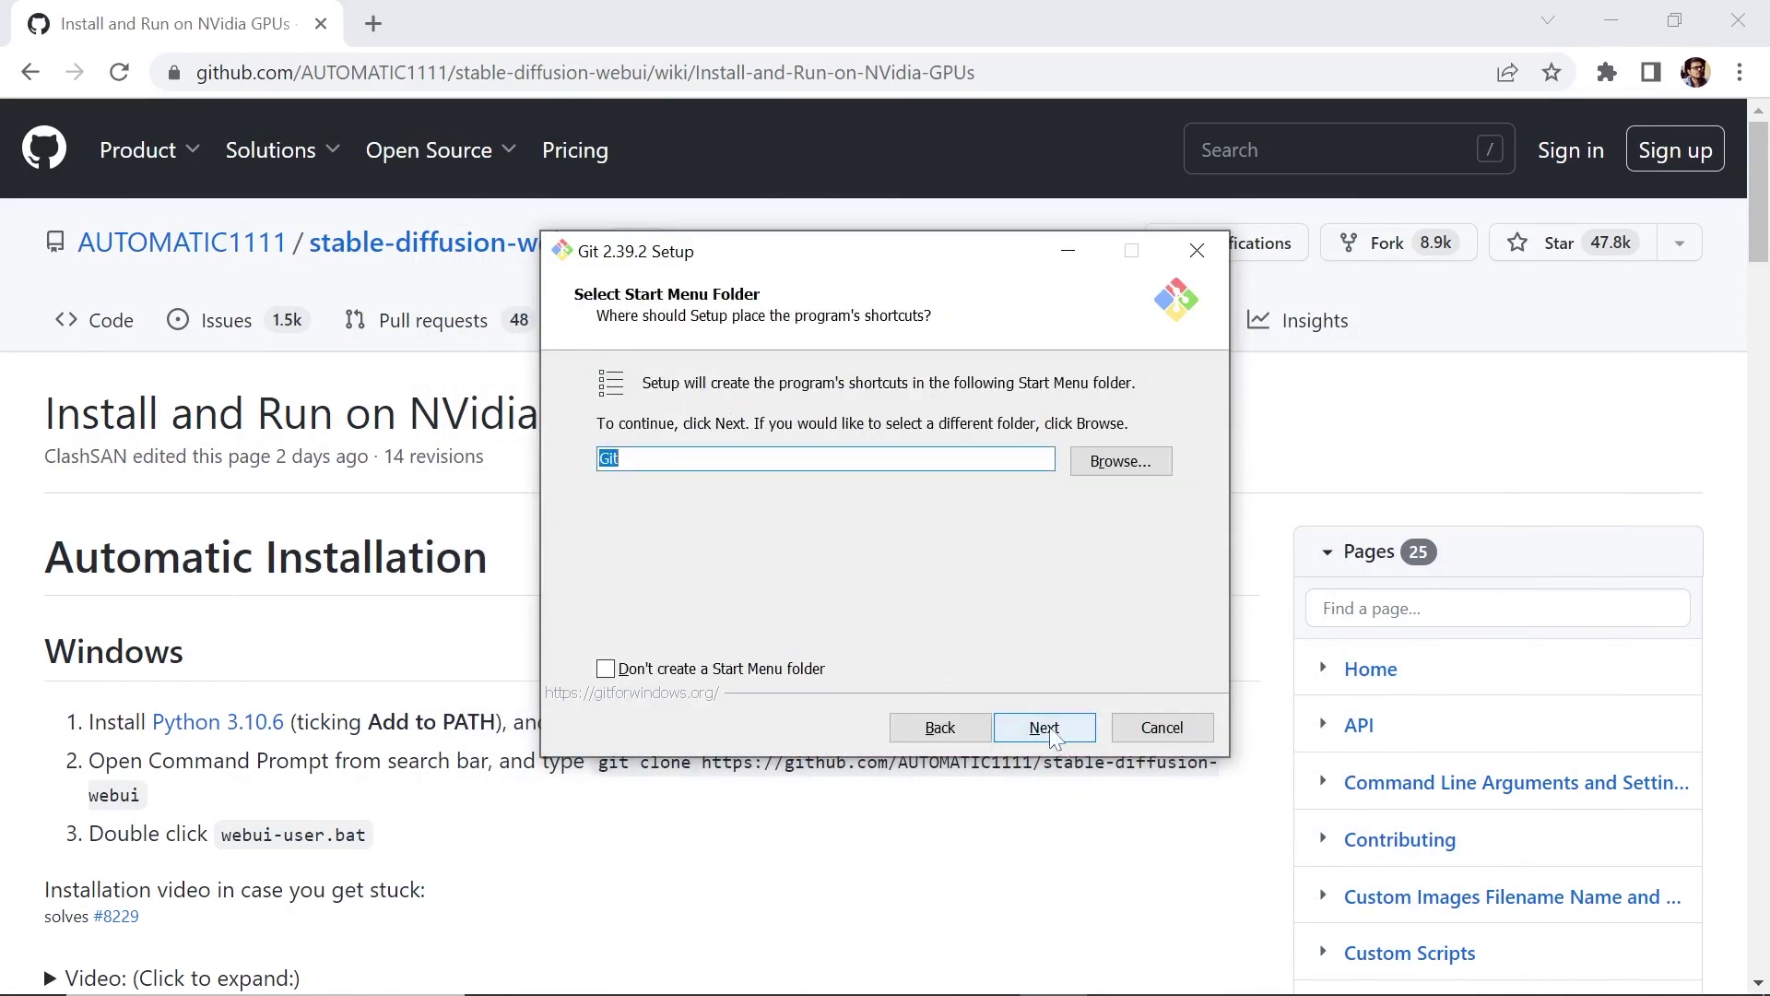
click(1060, 733)
Step: Choose Notepad as Git's default editor
click(995, 393)
scroll(973, 512, down, 1)
click(968, 504)
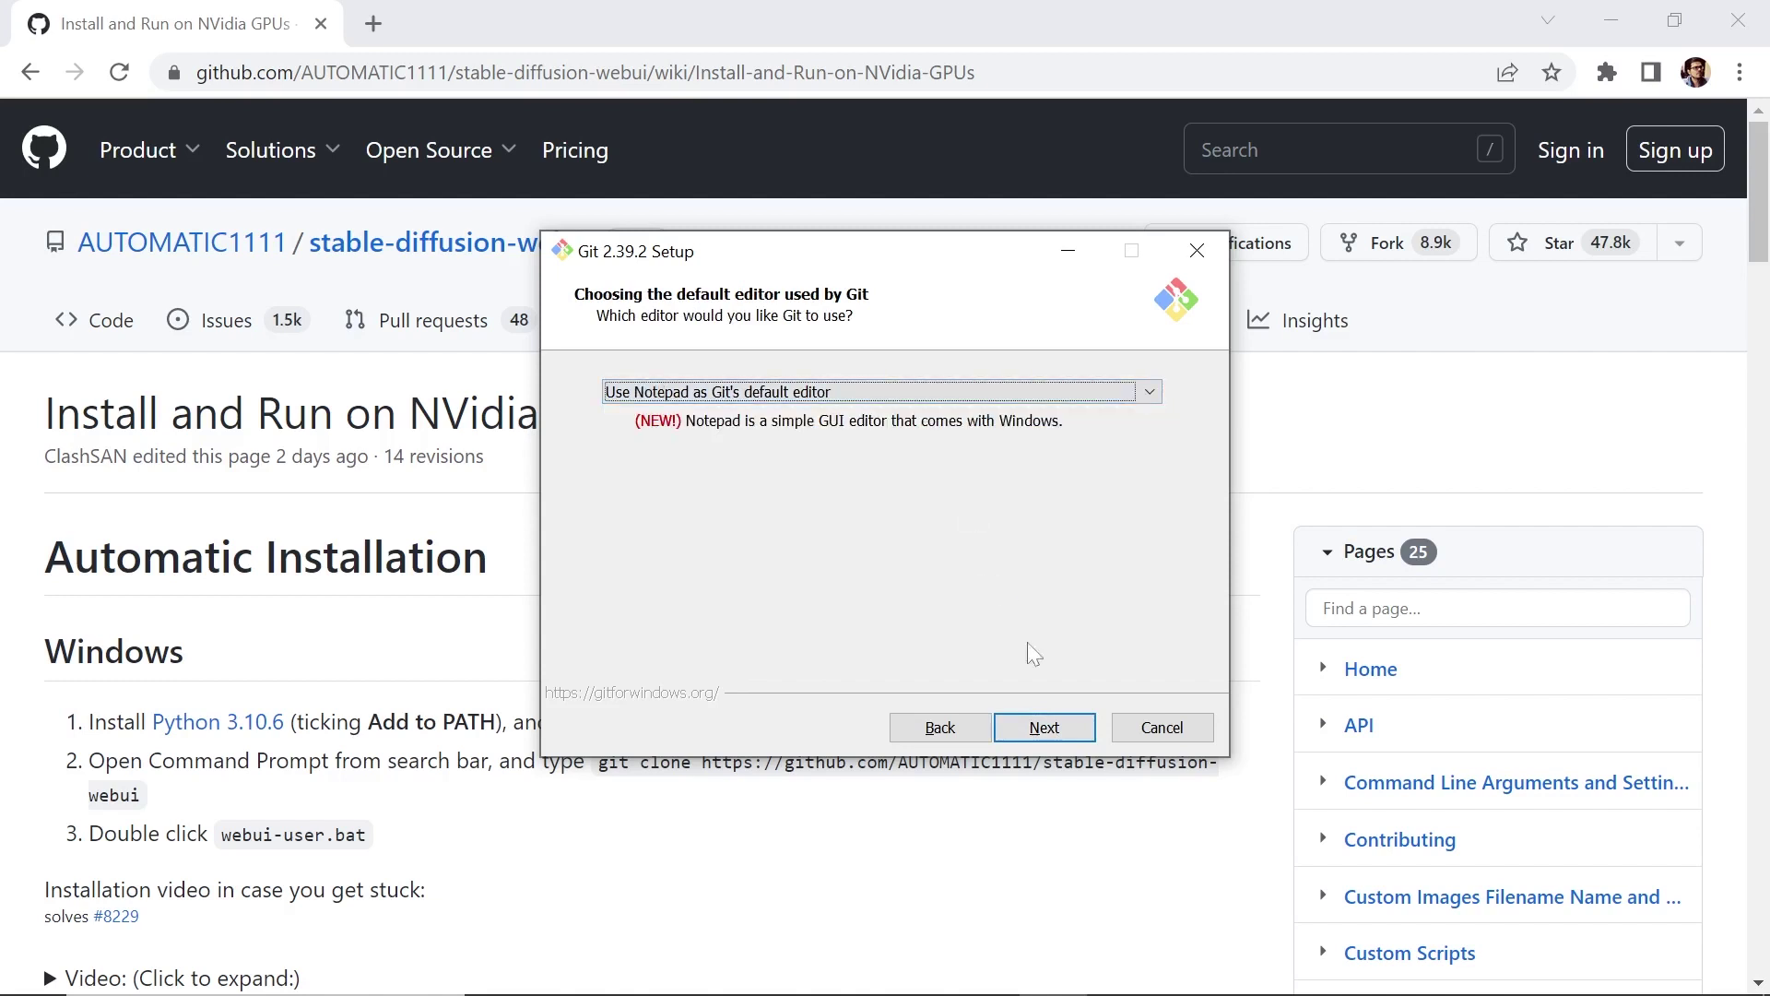
click(1041, 727)
Step: Keep the remaining Git defaults, install Git 2.39.2, and finish without viewing release notes
click(1046, 728)
click(1049, 730)
click(1047, 728)
click(1047, 728)
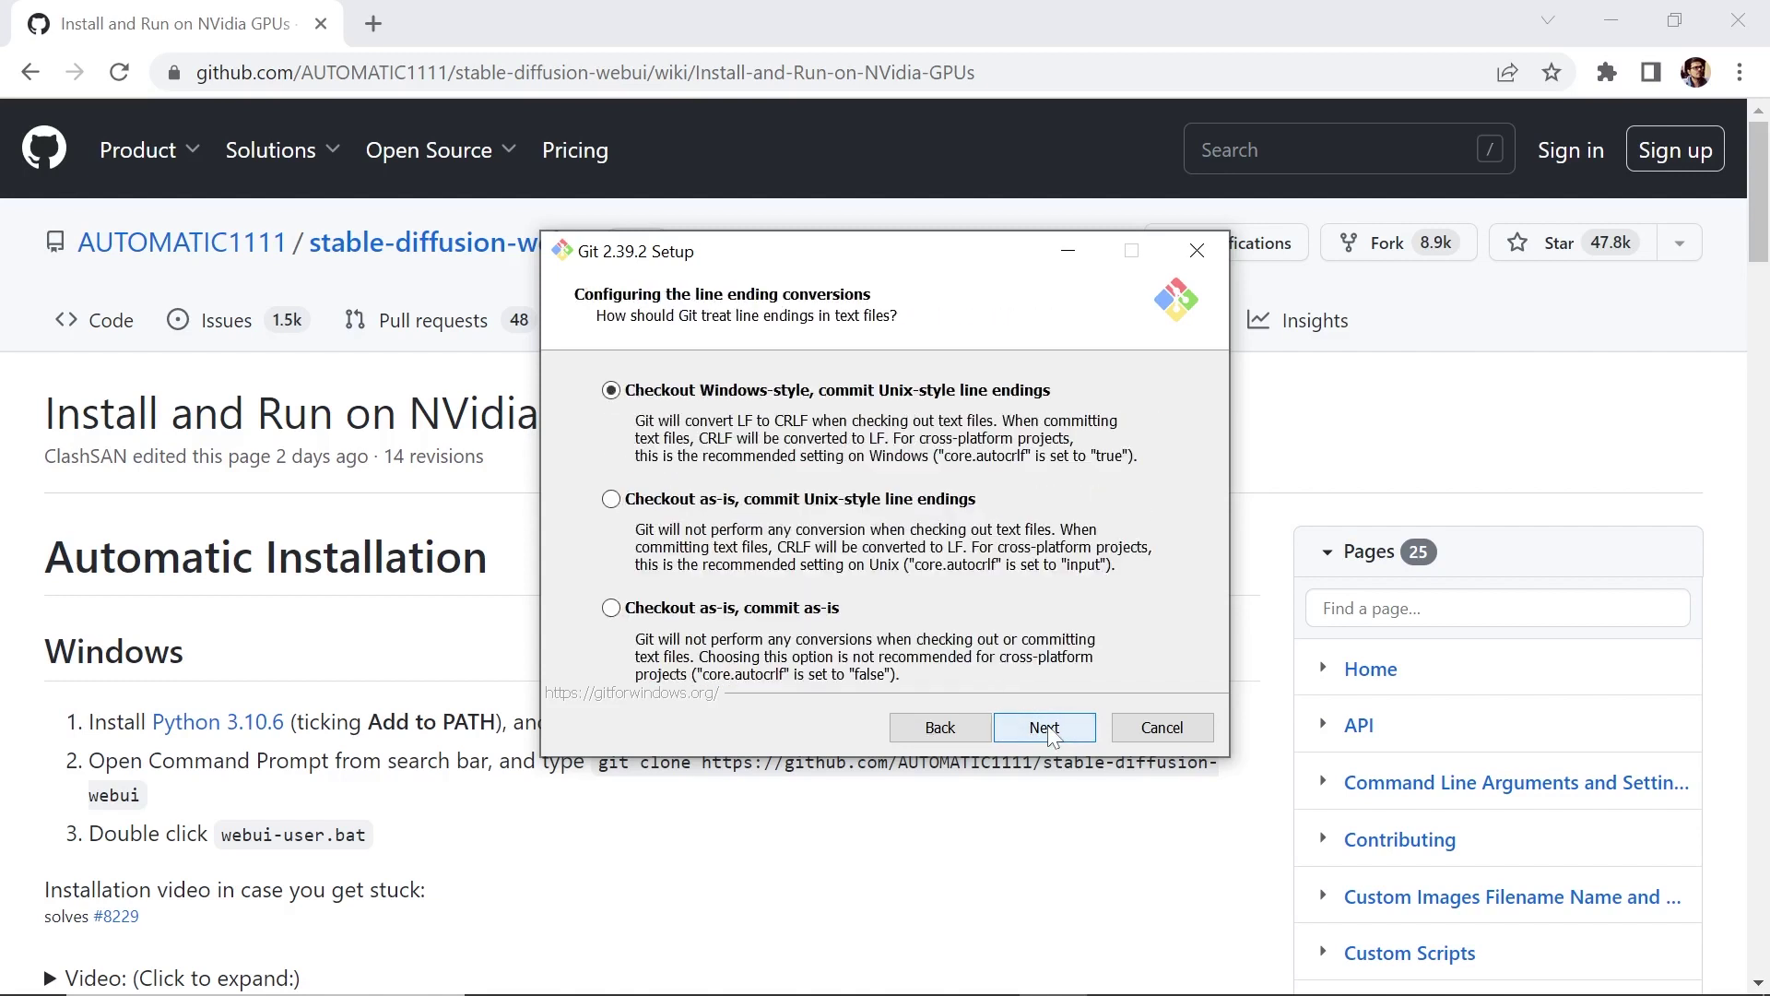
click(1047, 729)
click(1048, 729)
click(1047, 728)
click(1048, 728)
click(1047, 729)
click(1047, 729)
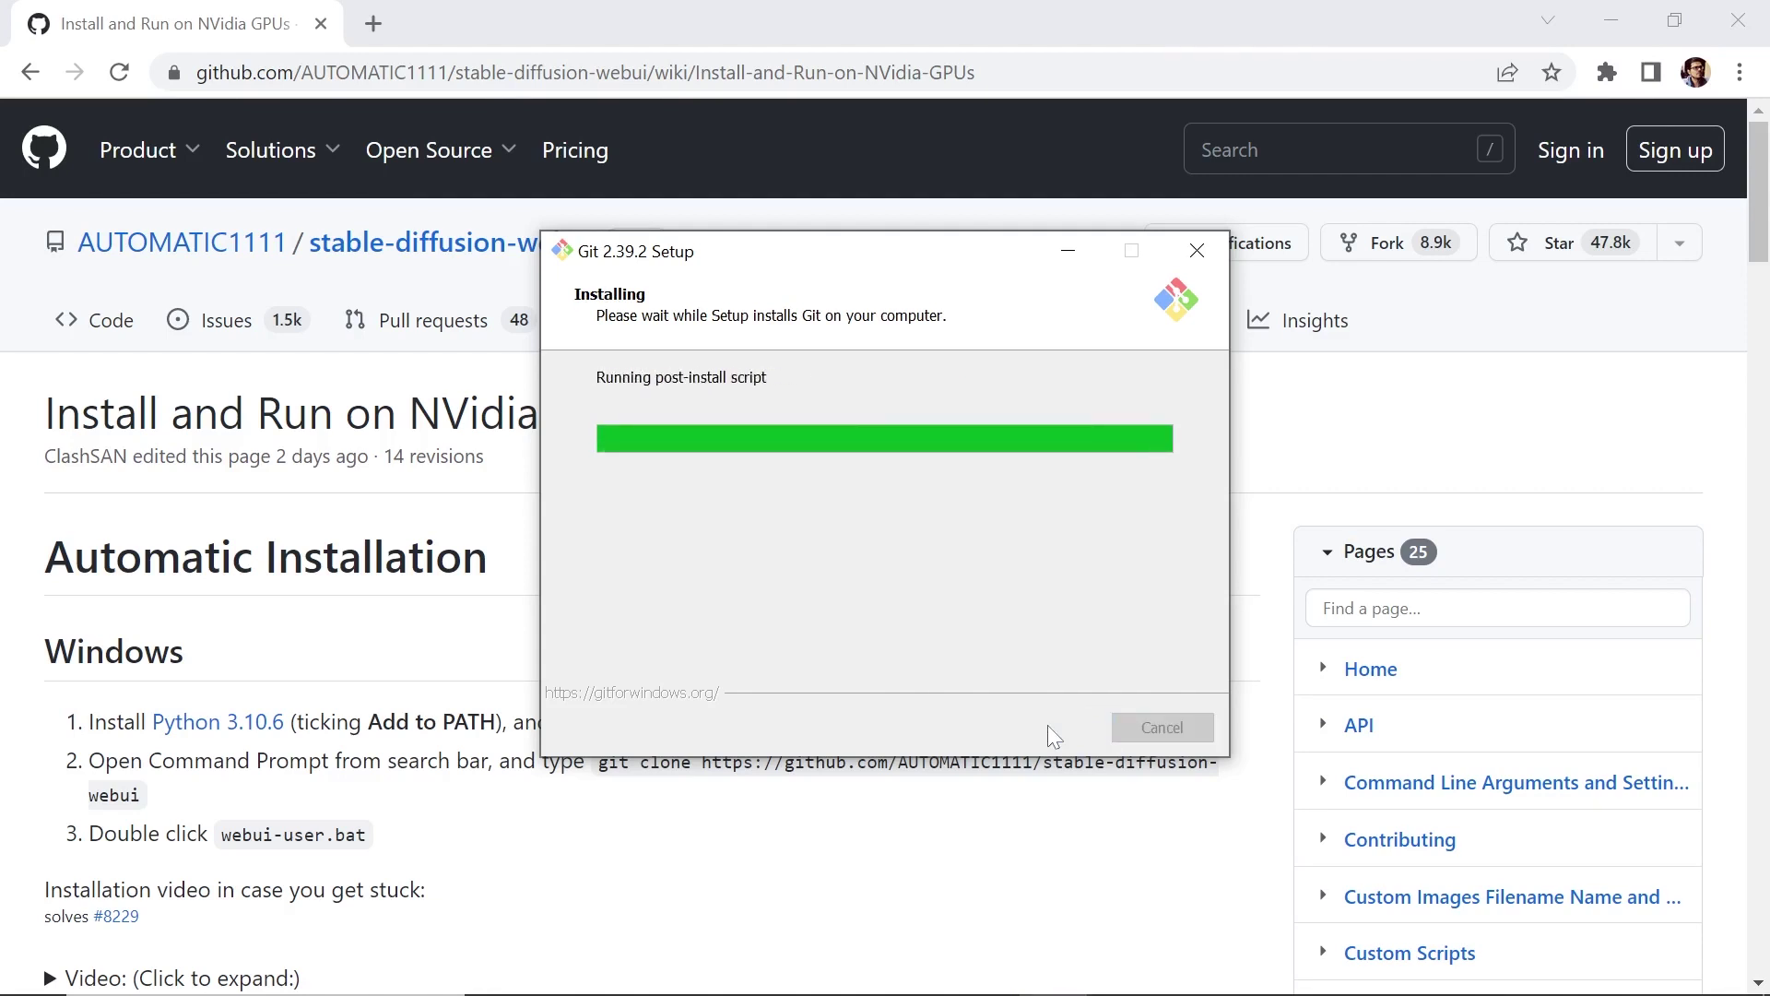
click(795, 498)
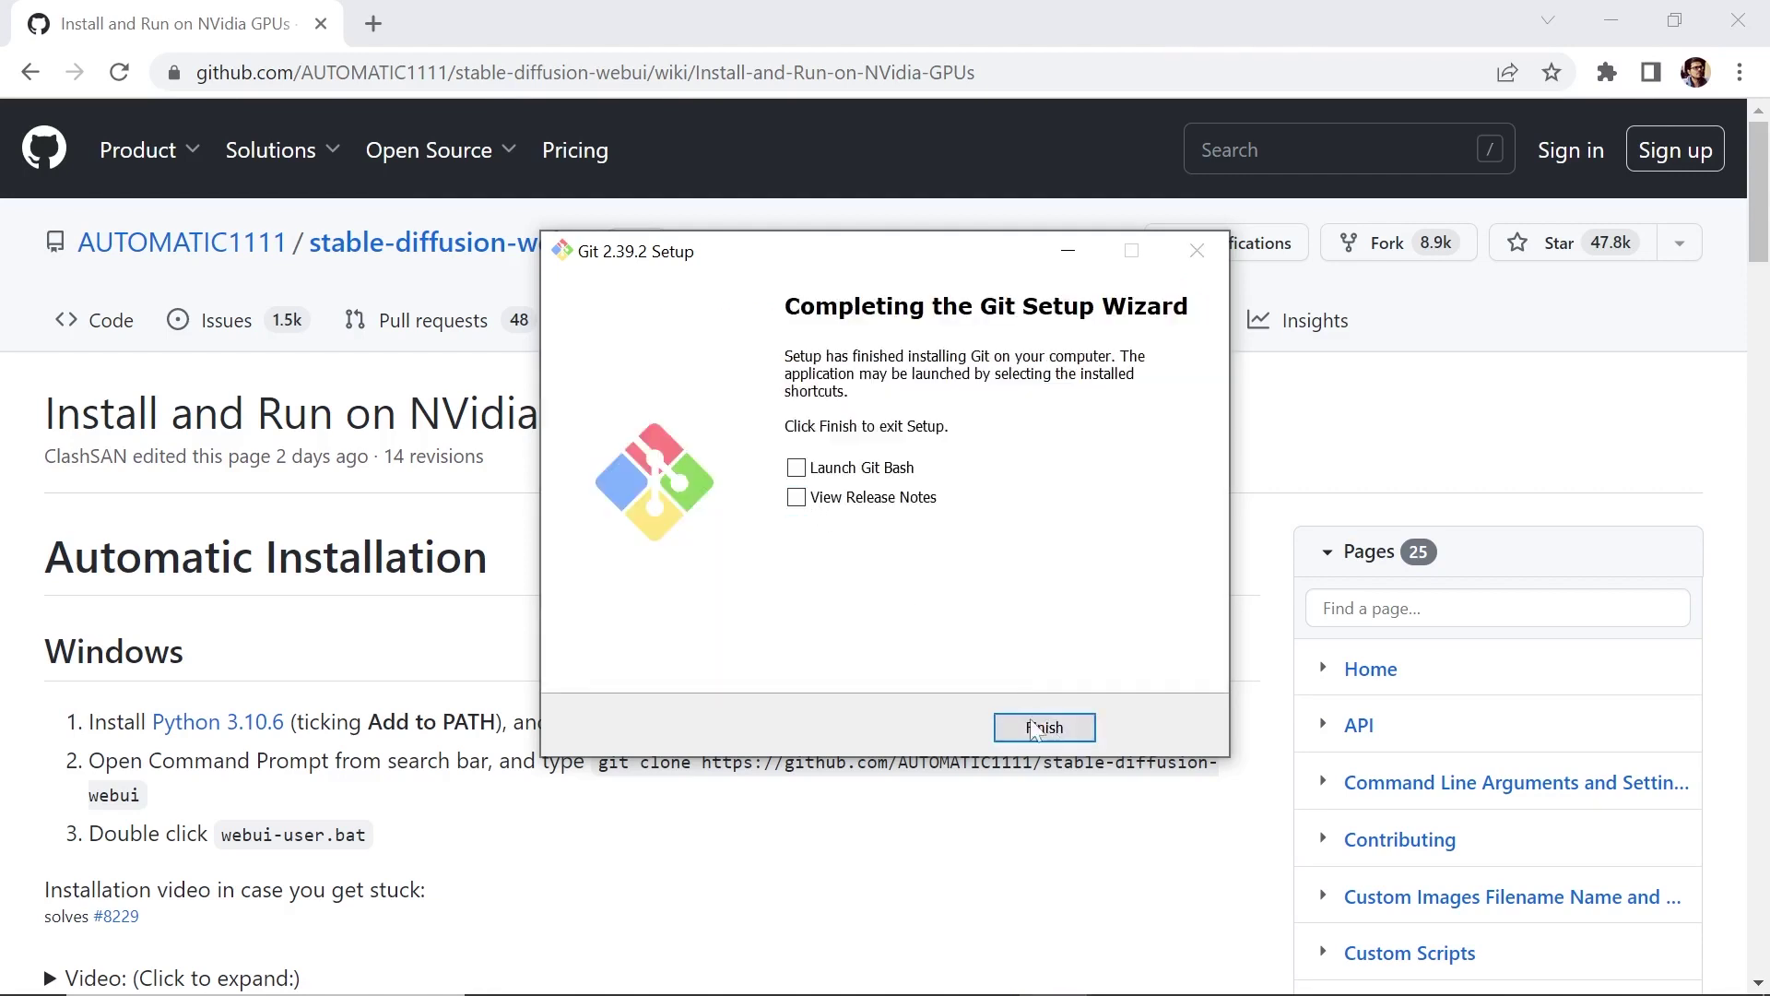
click(1042, 729)
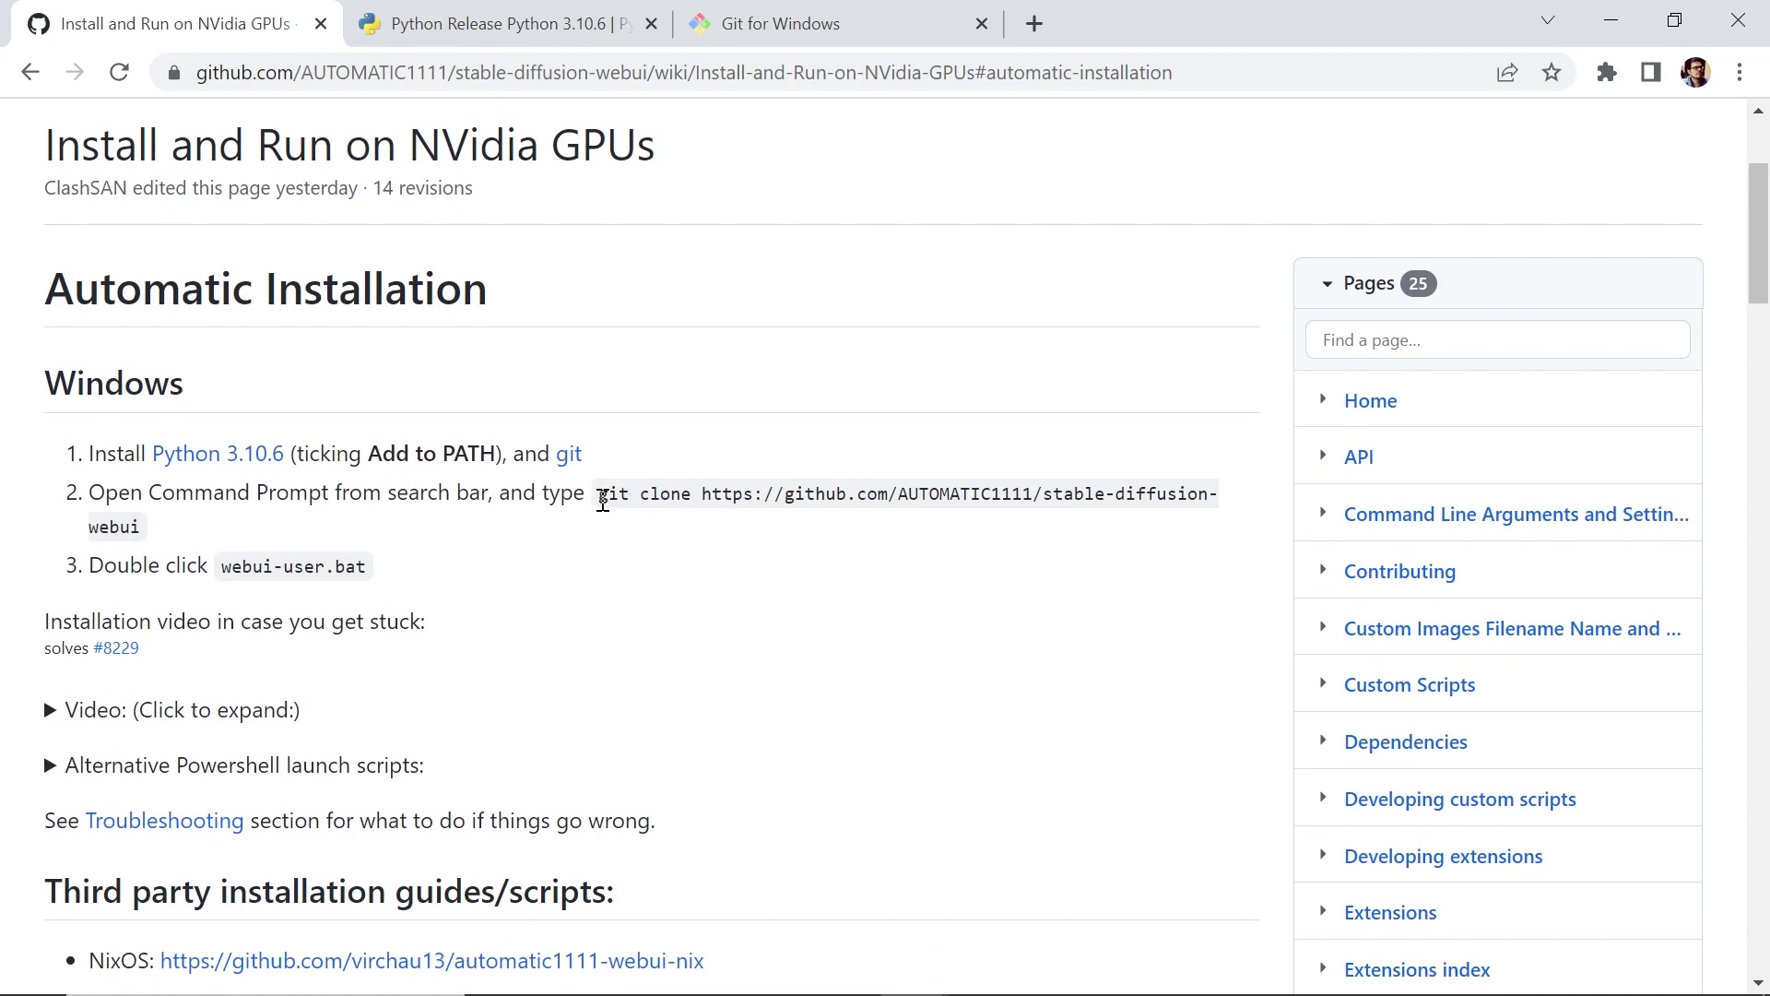
Step: Select the full stable-diffusion-webui git clone command on the wiki page
triple_click(603, 501)
key(ctrl+c)
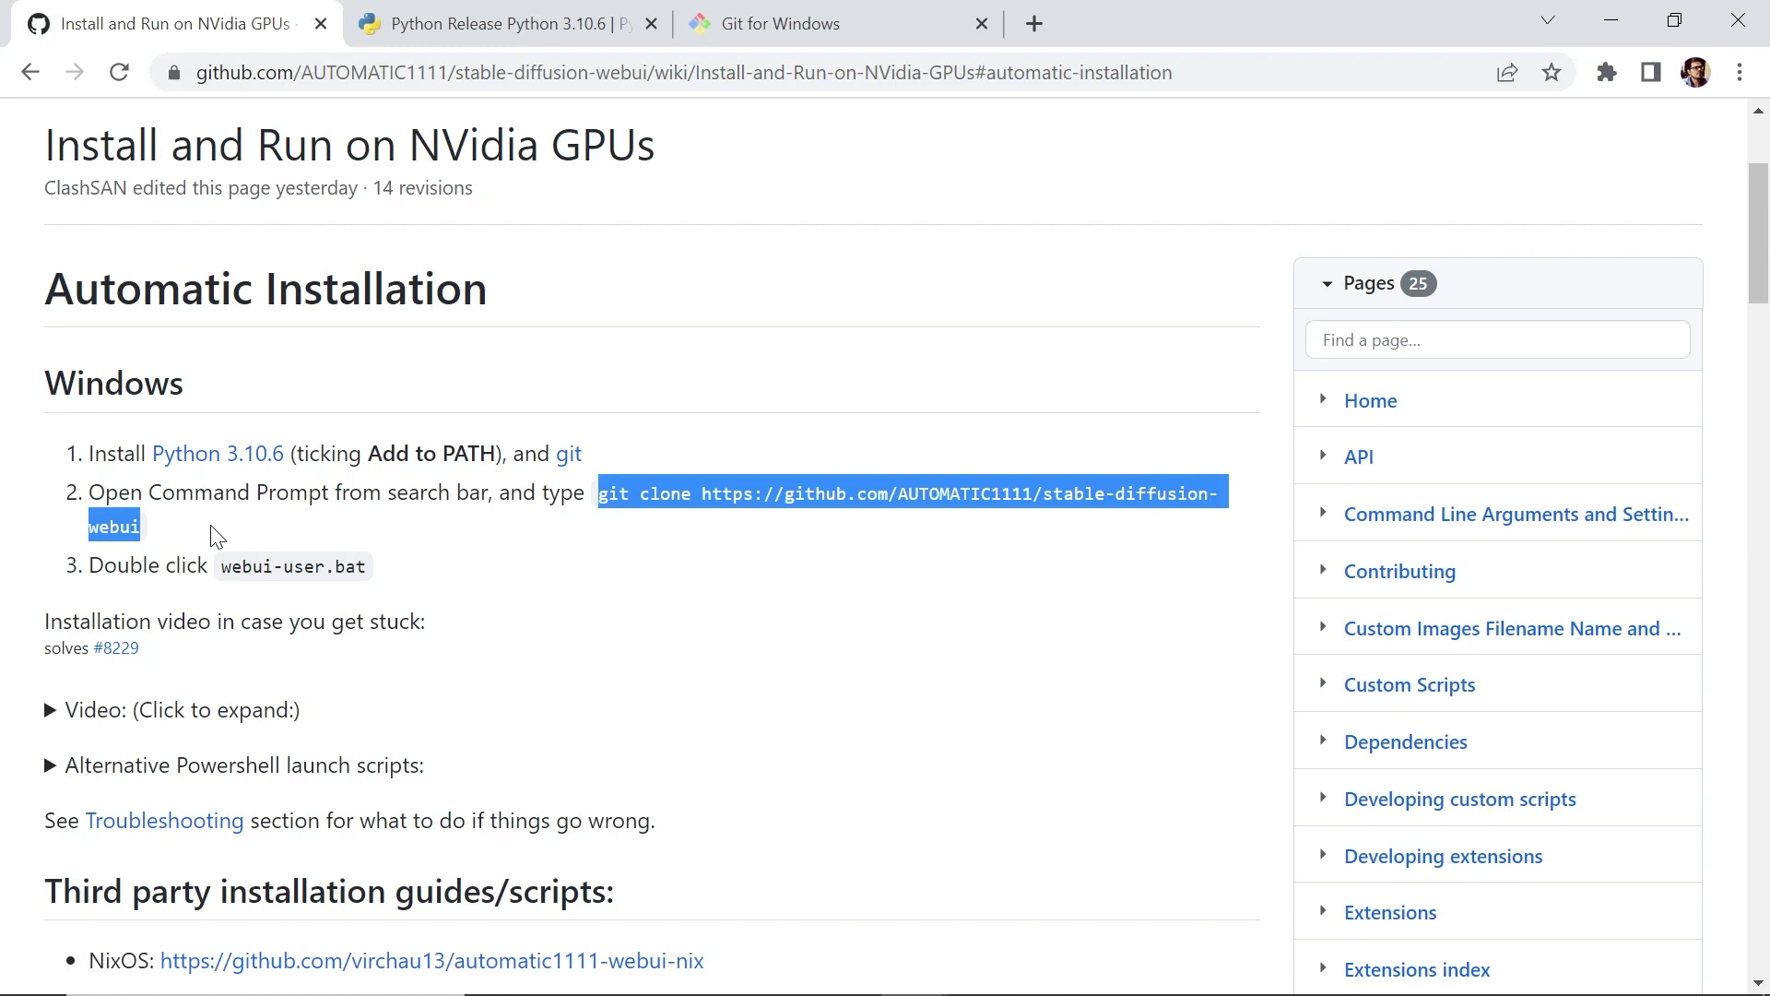
key(super)
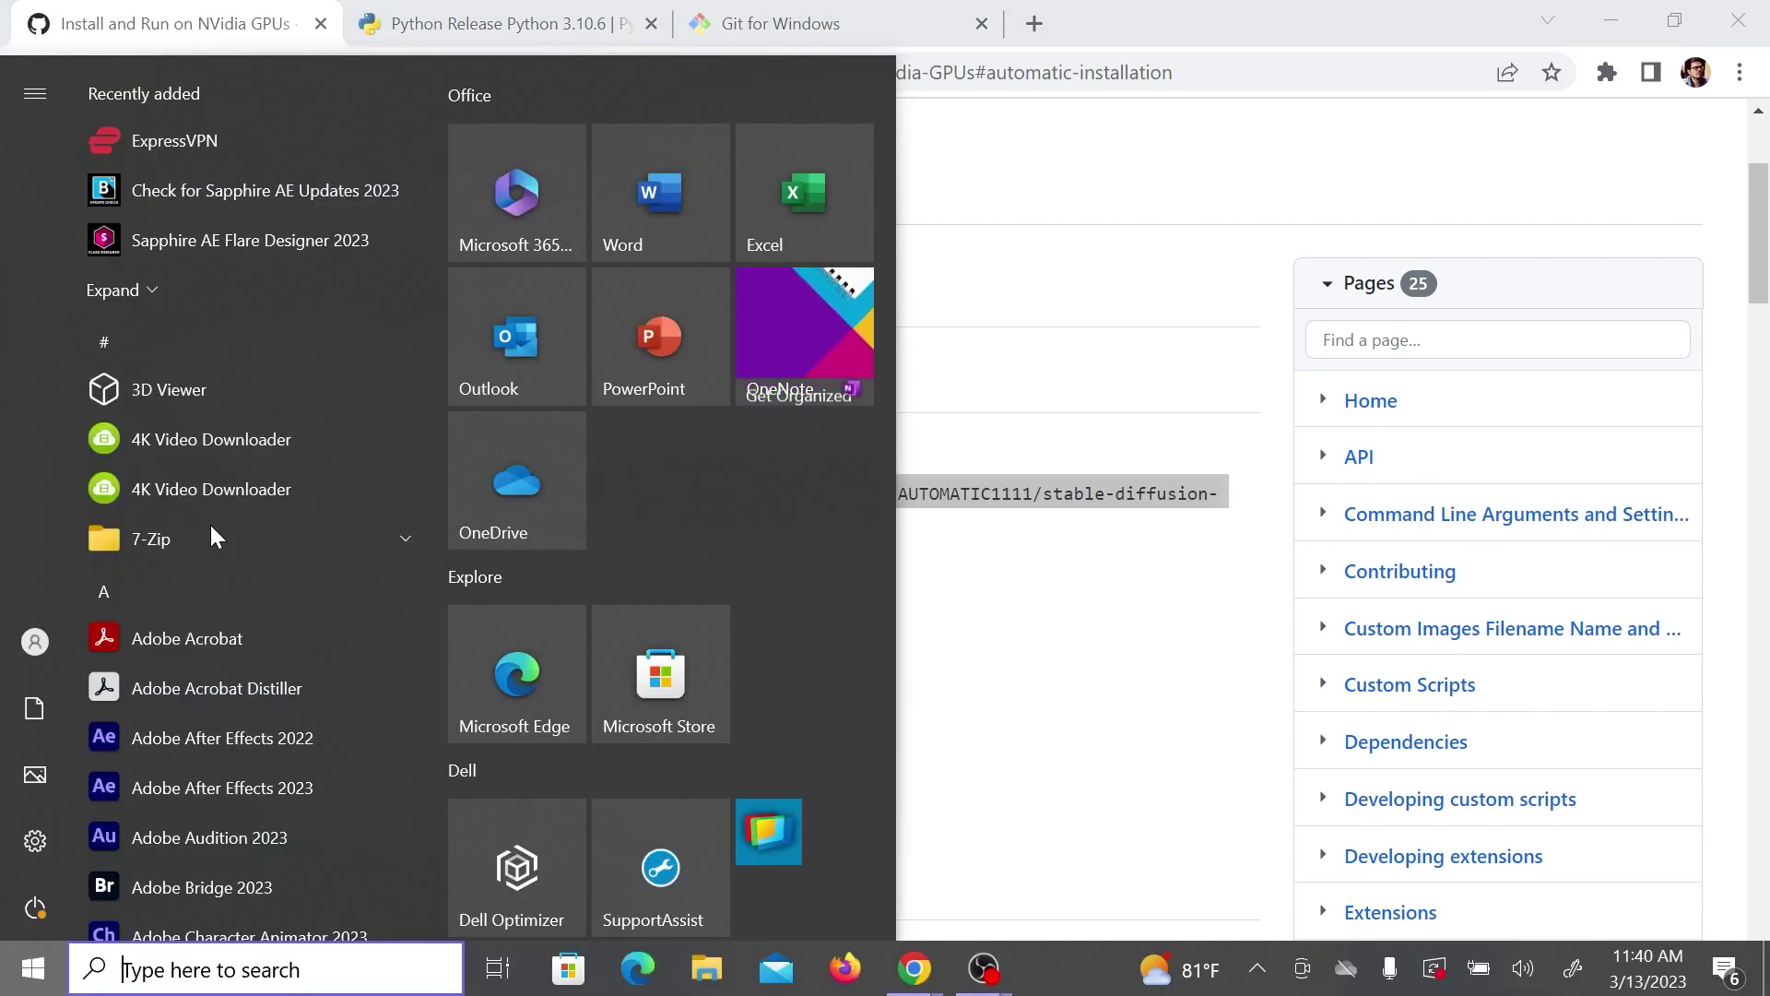
Step: Open Command Prompt via 'cmd' and run the pasted git clone command into the home folder
text(cmd)
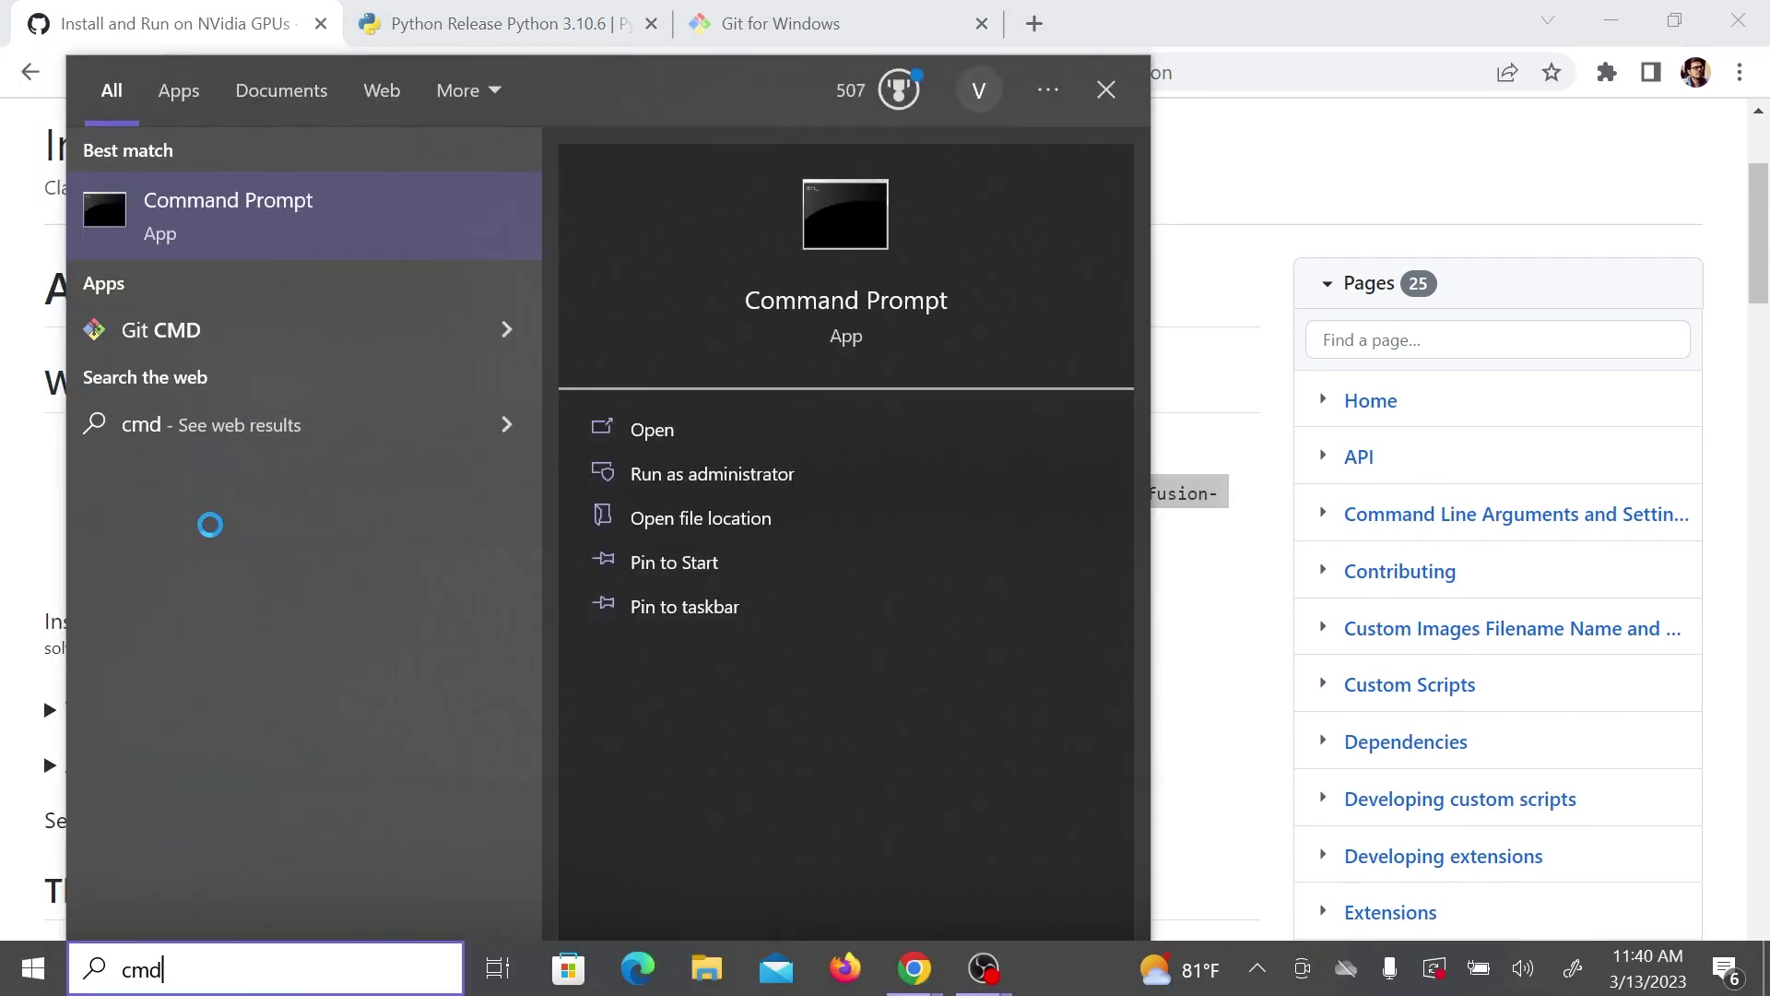
key(Return)
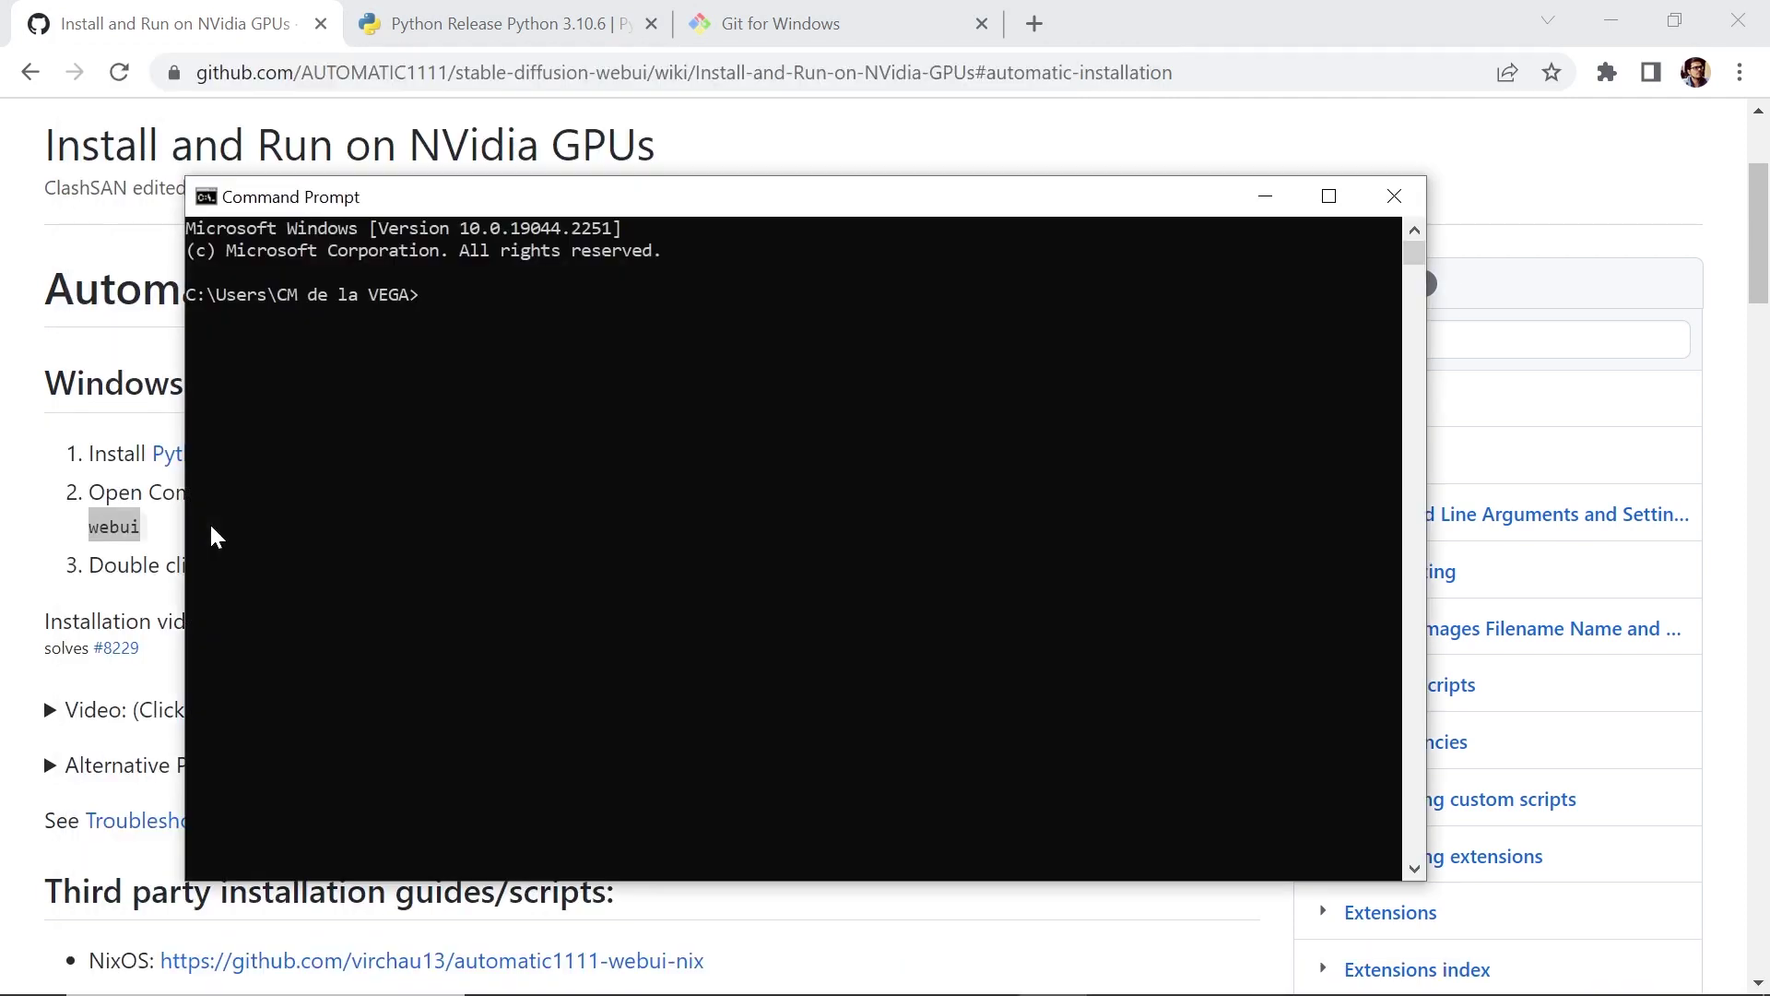
key(ctrl+v)
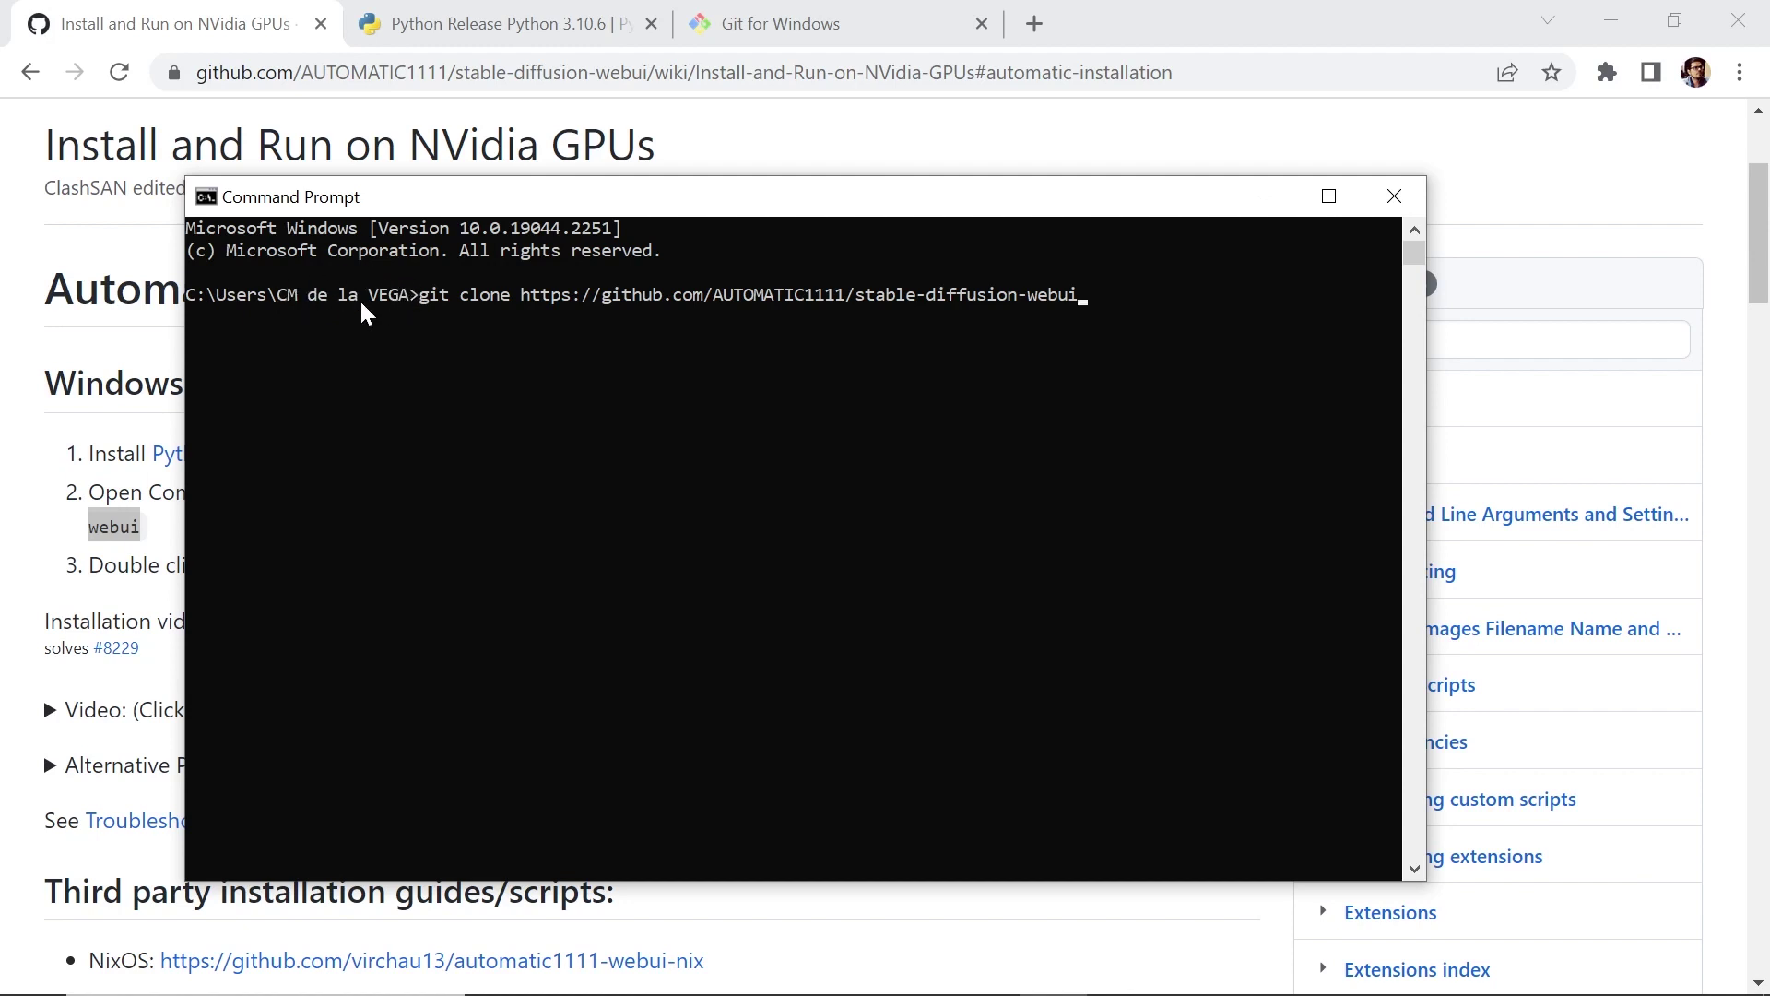
key(Return)
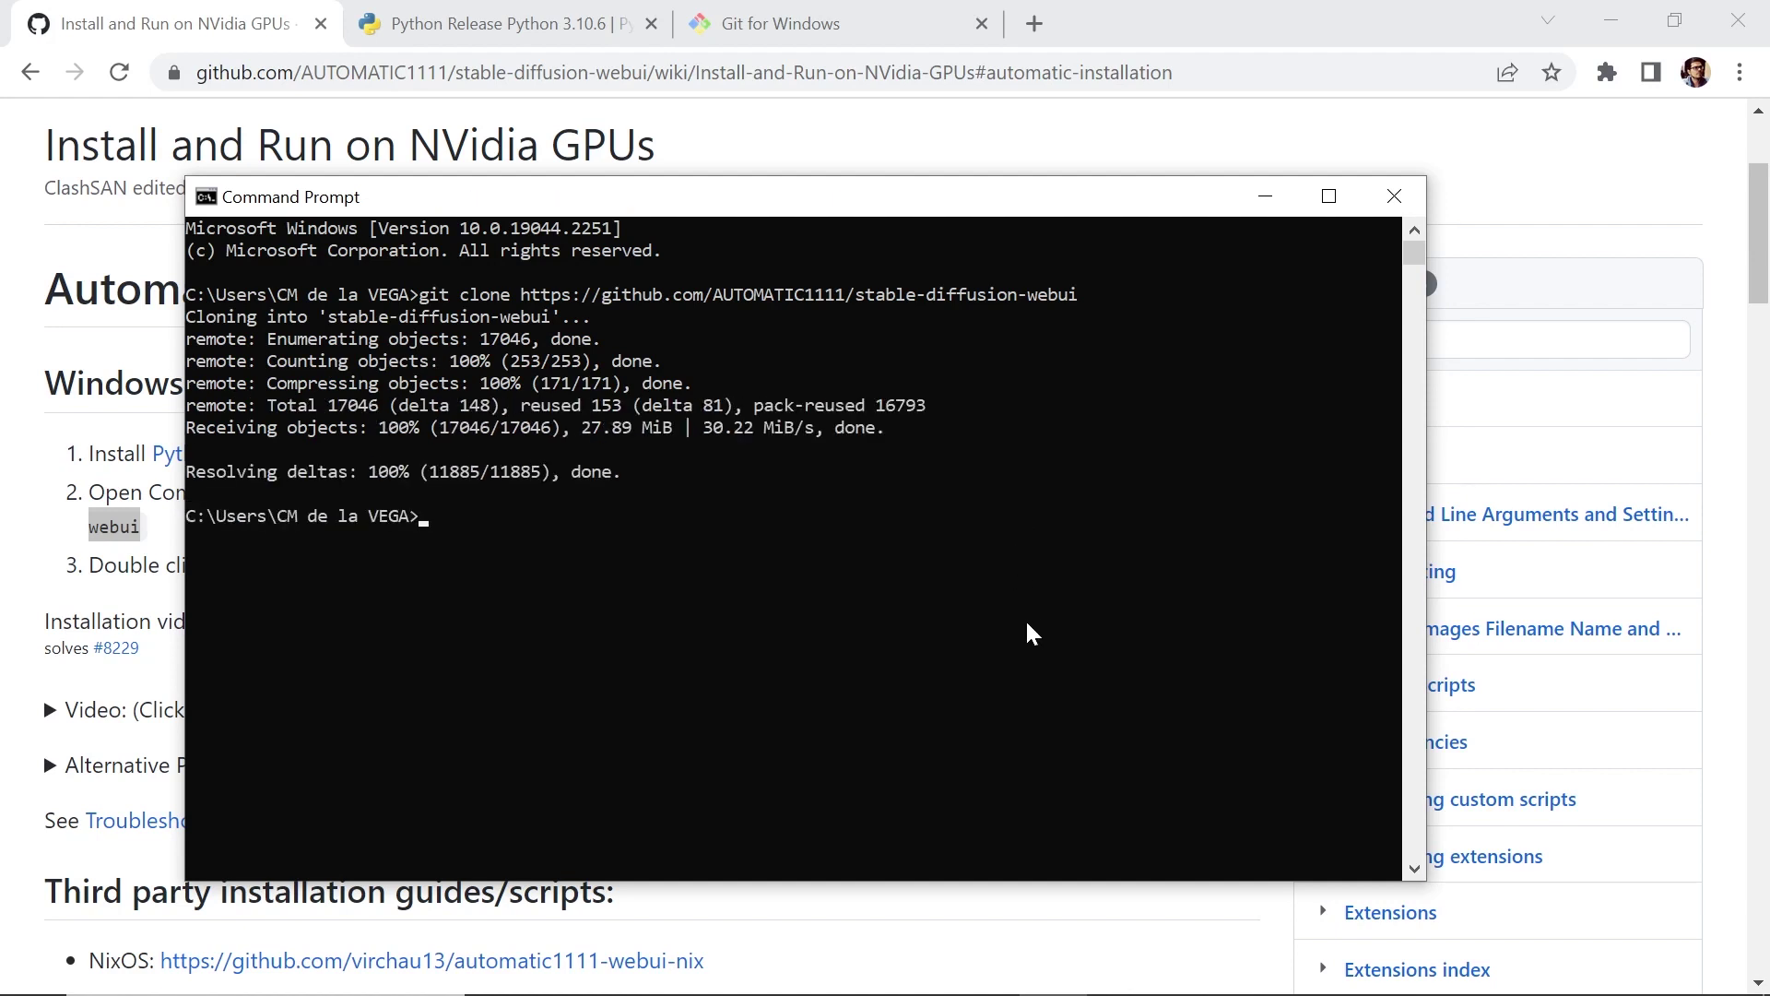
click(216, 517)
drag(217, 519, 403, 507)
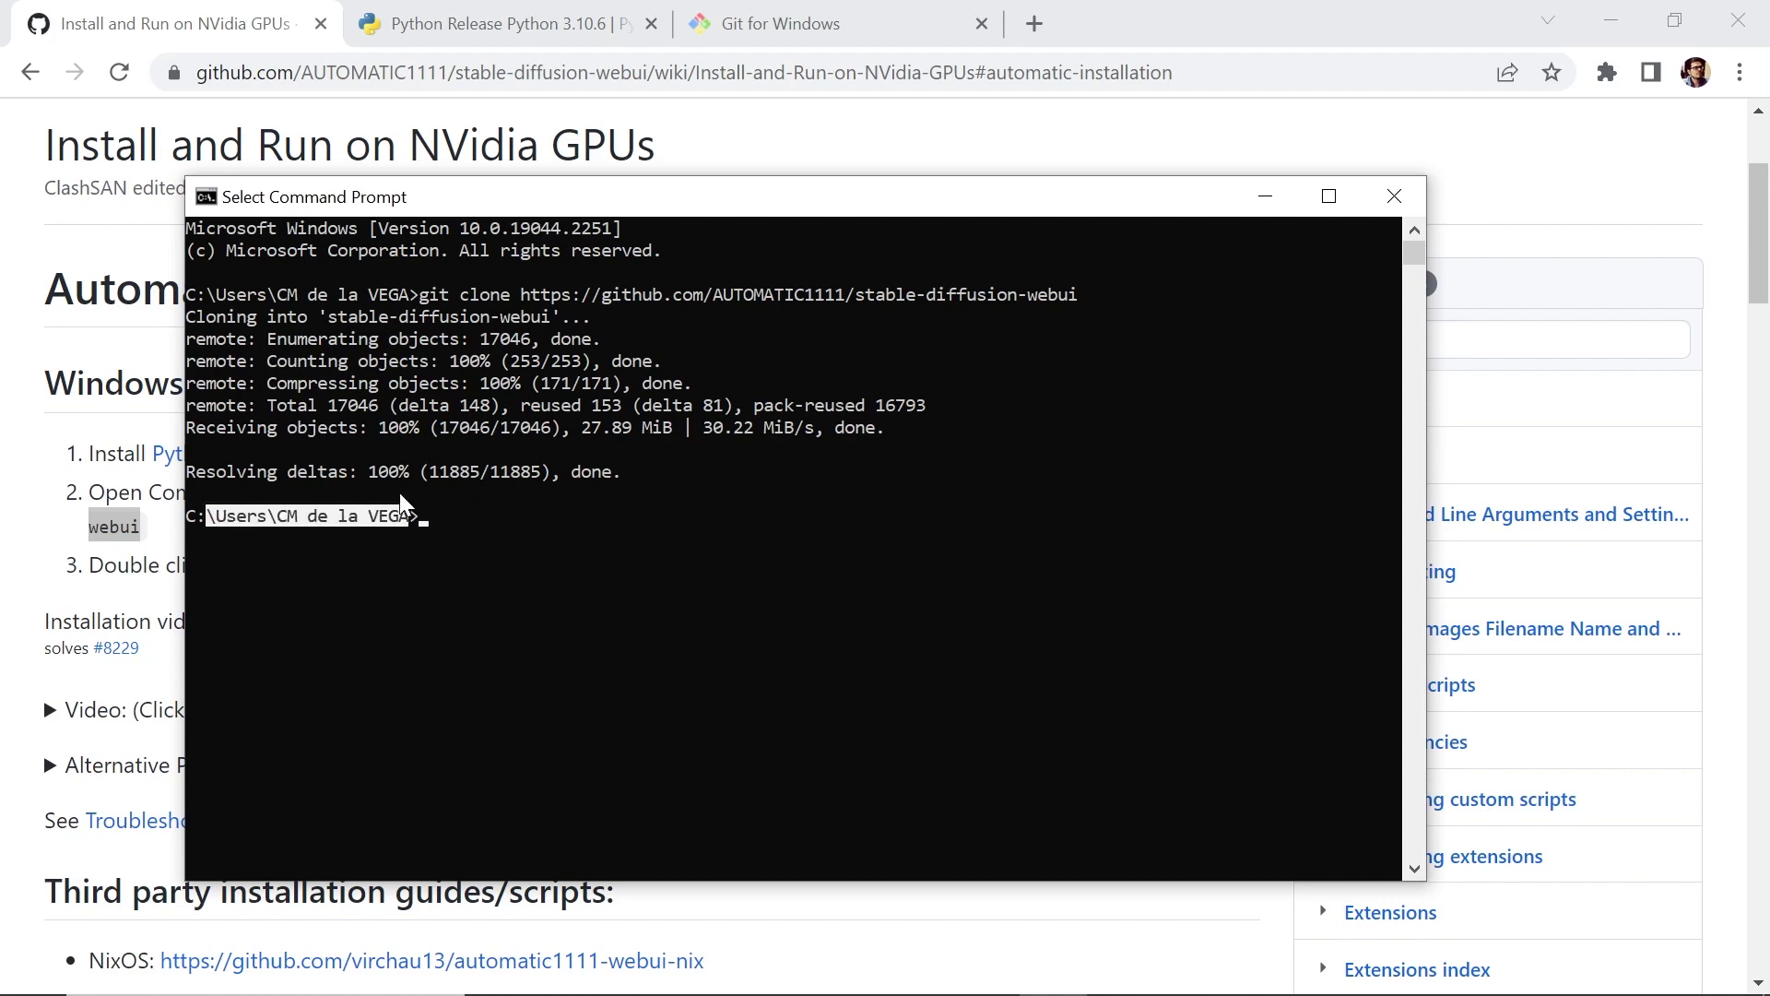
Step: In File Explorer, navigate through C: and Users to the current user's home folder
key(super+e)
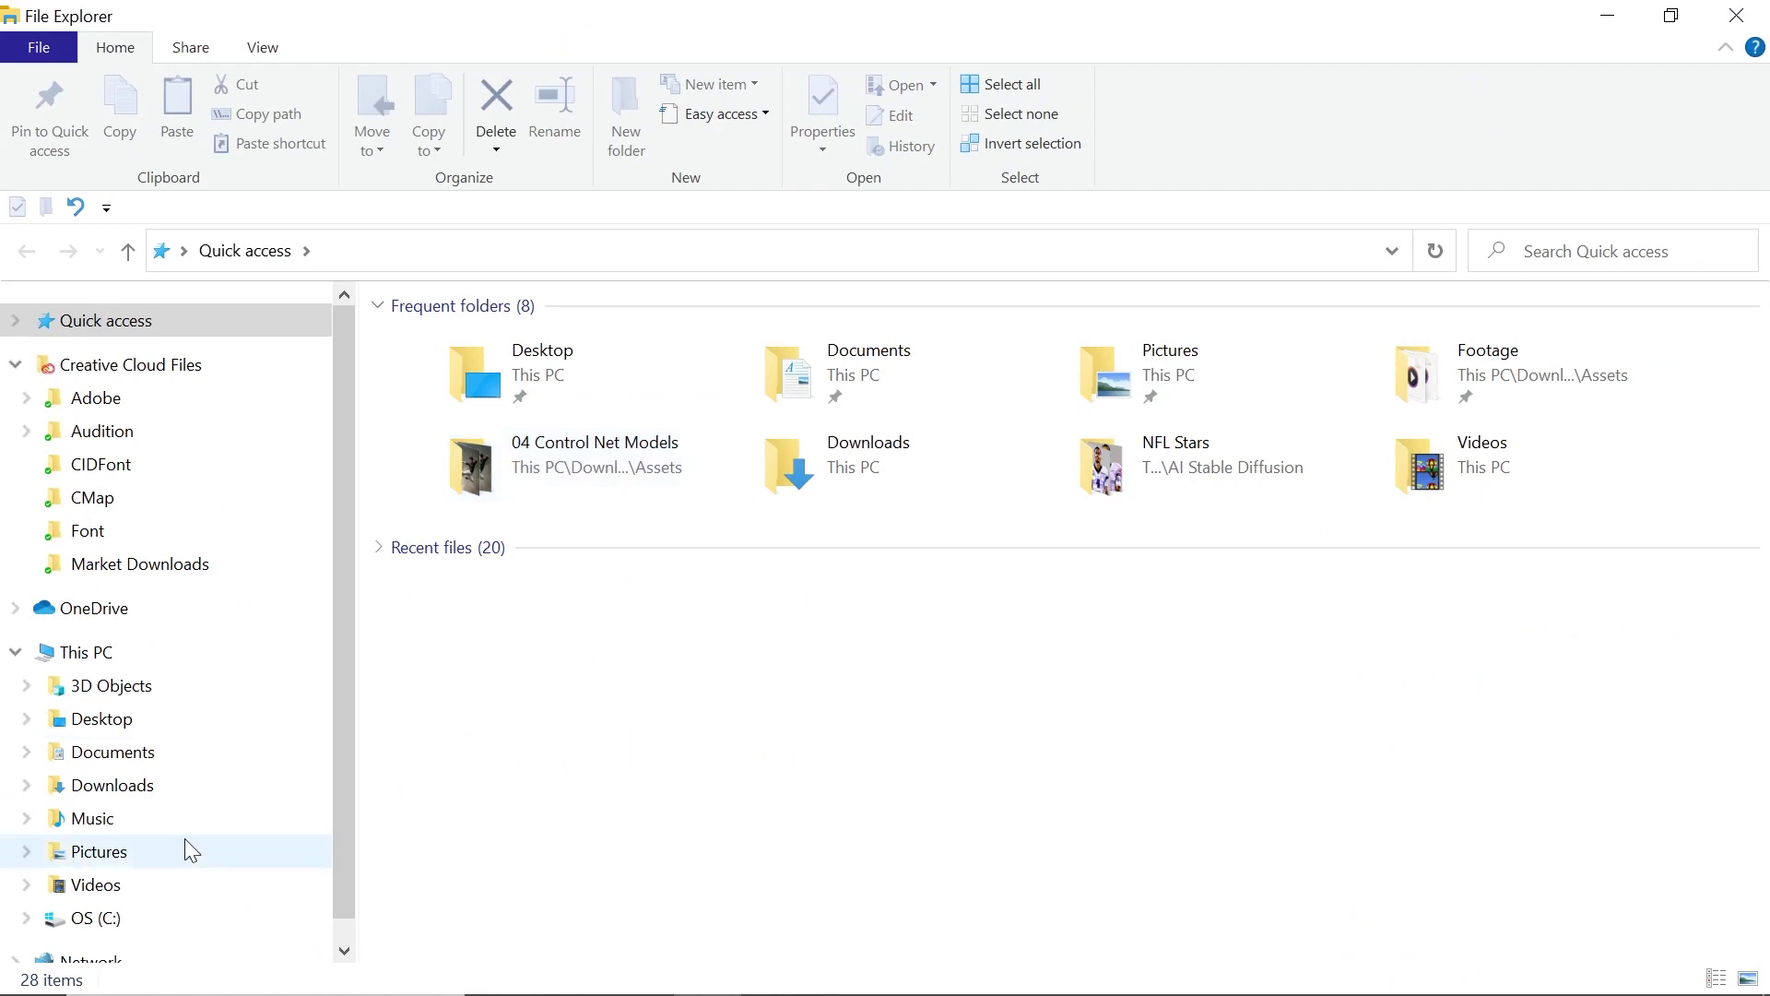
click(149, 922)
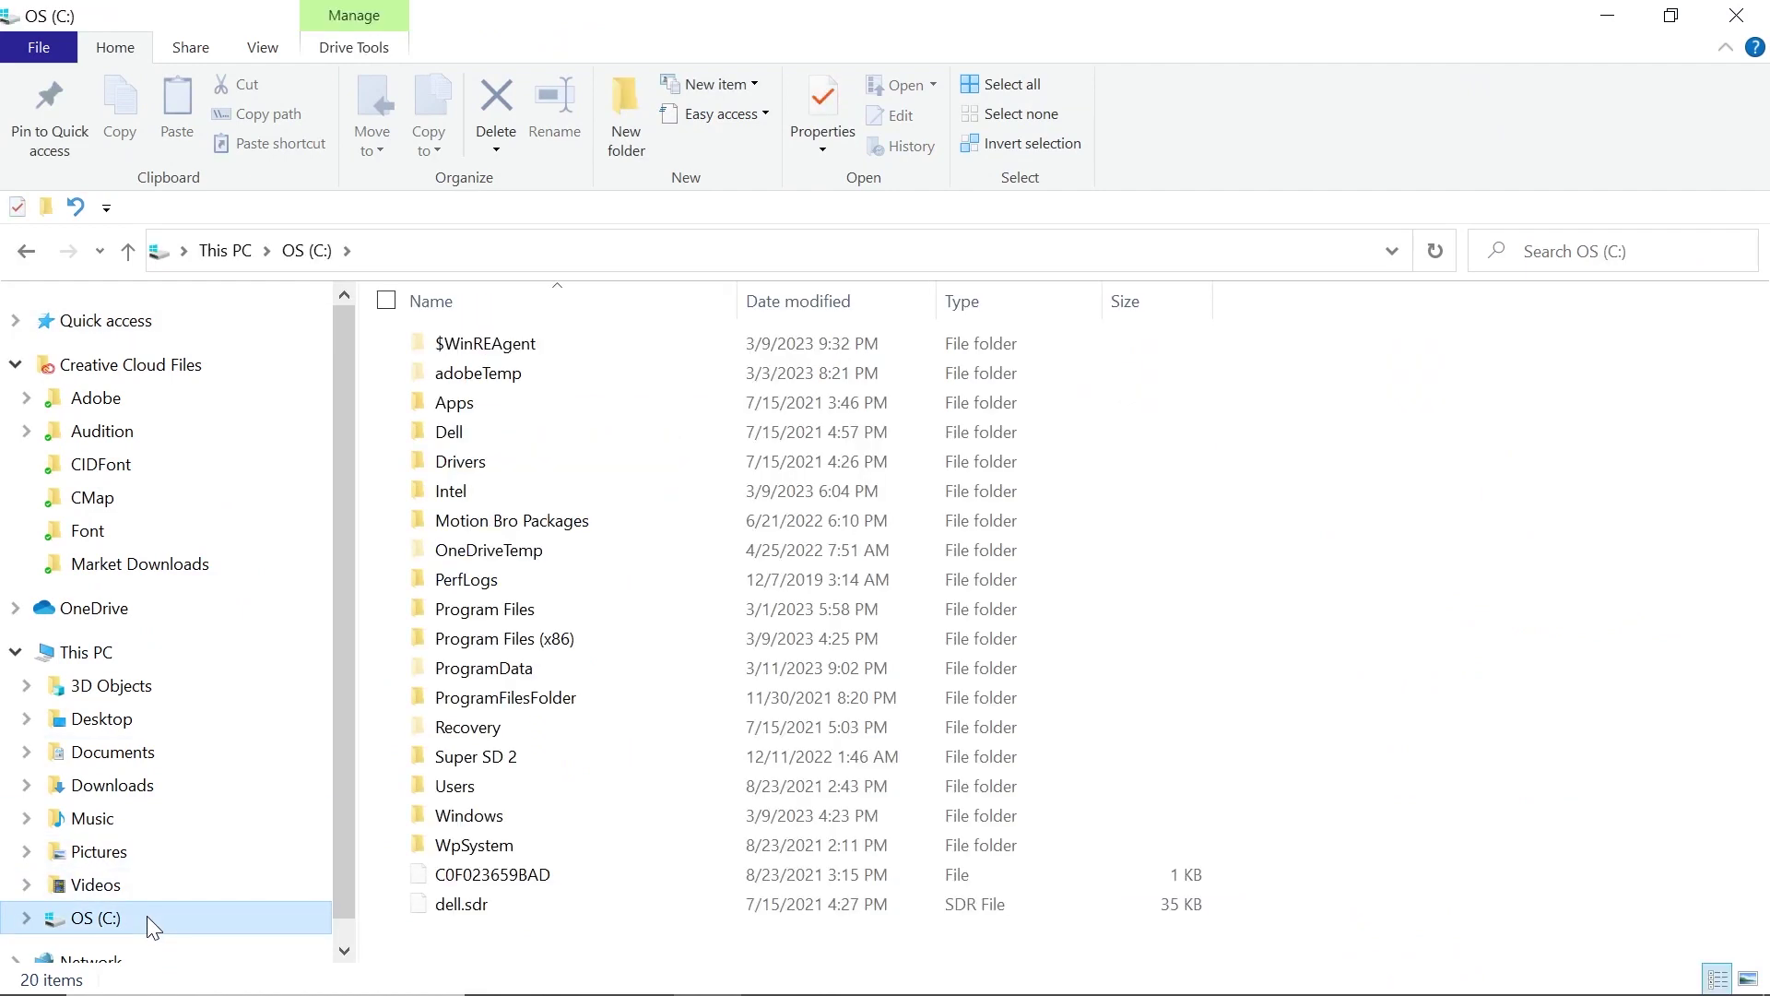
click(496, 791)
double_click(496, 791)
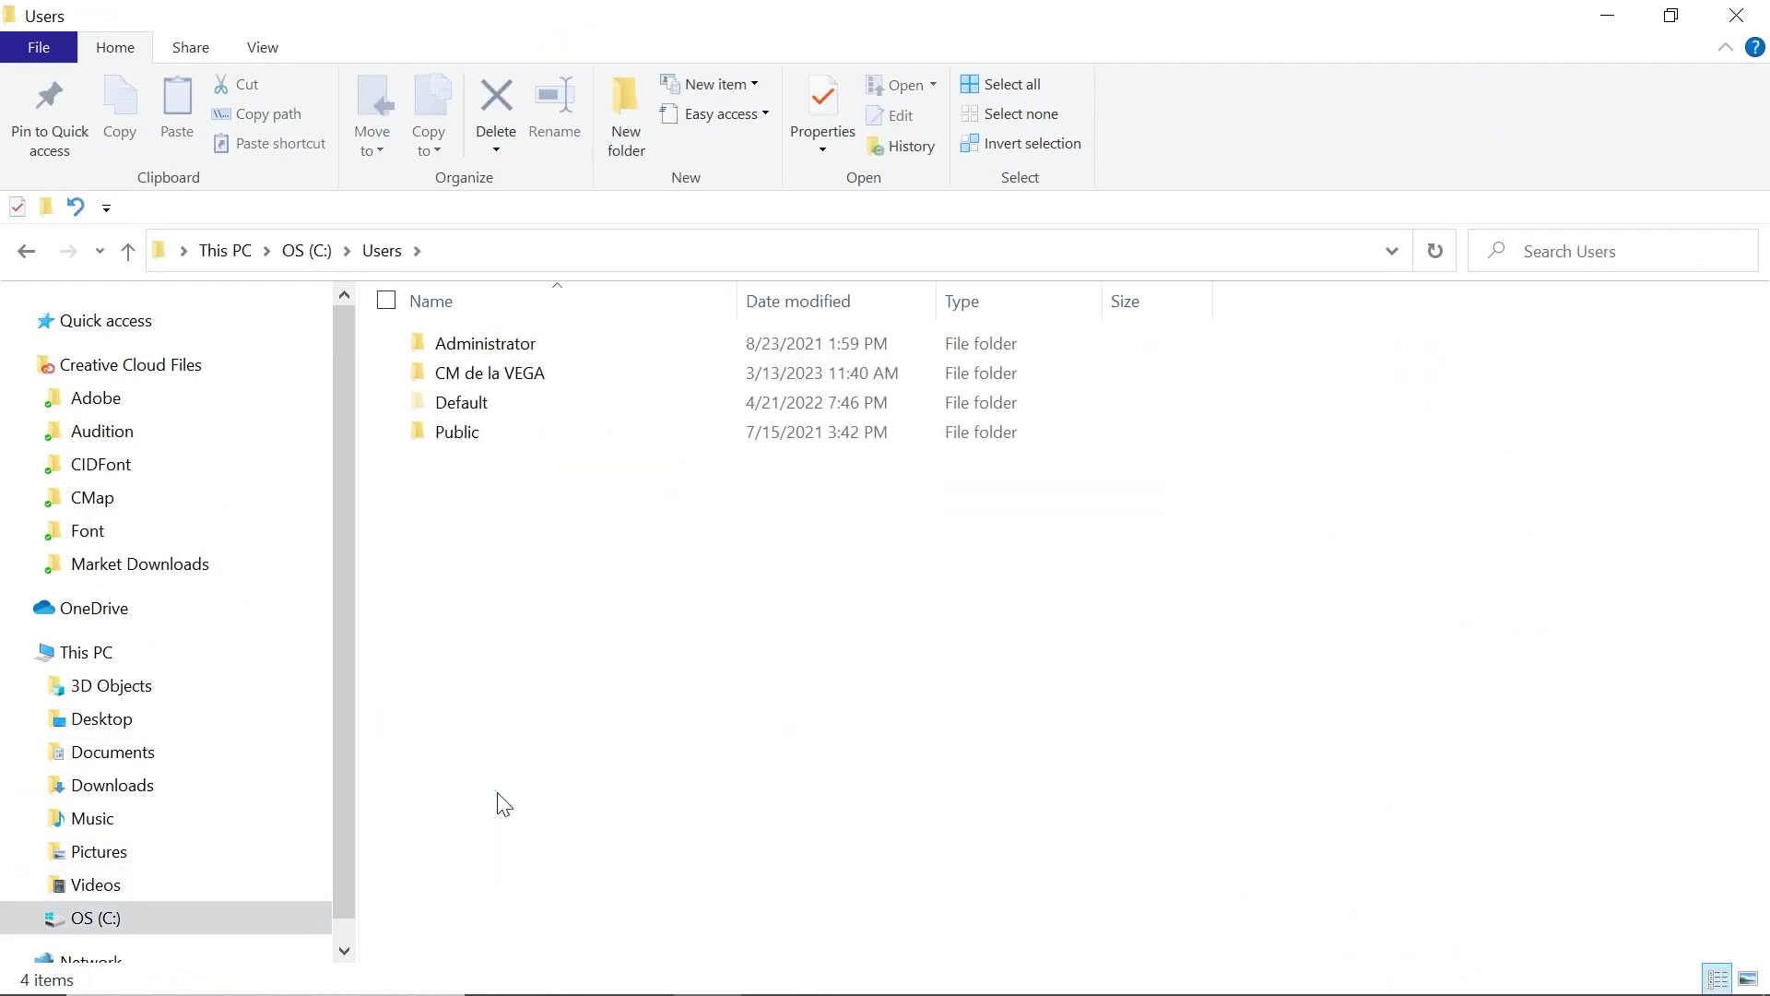
click(540, 380)
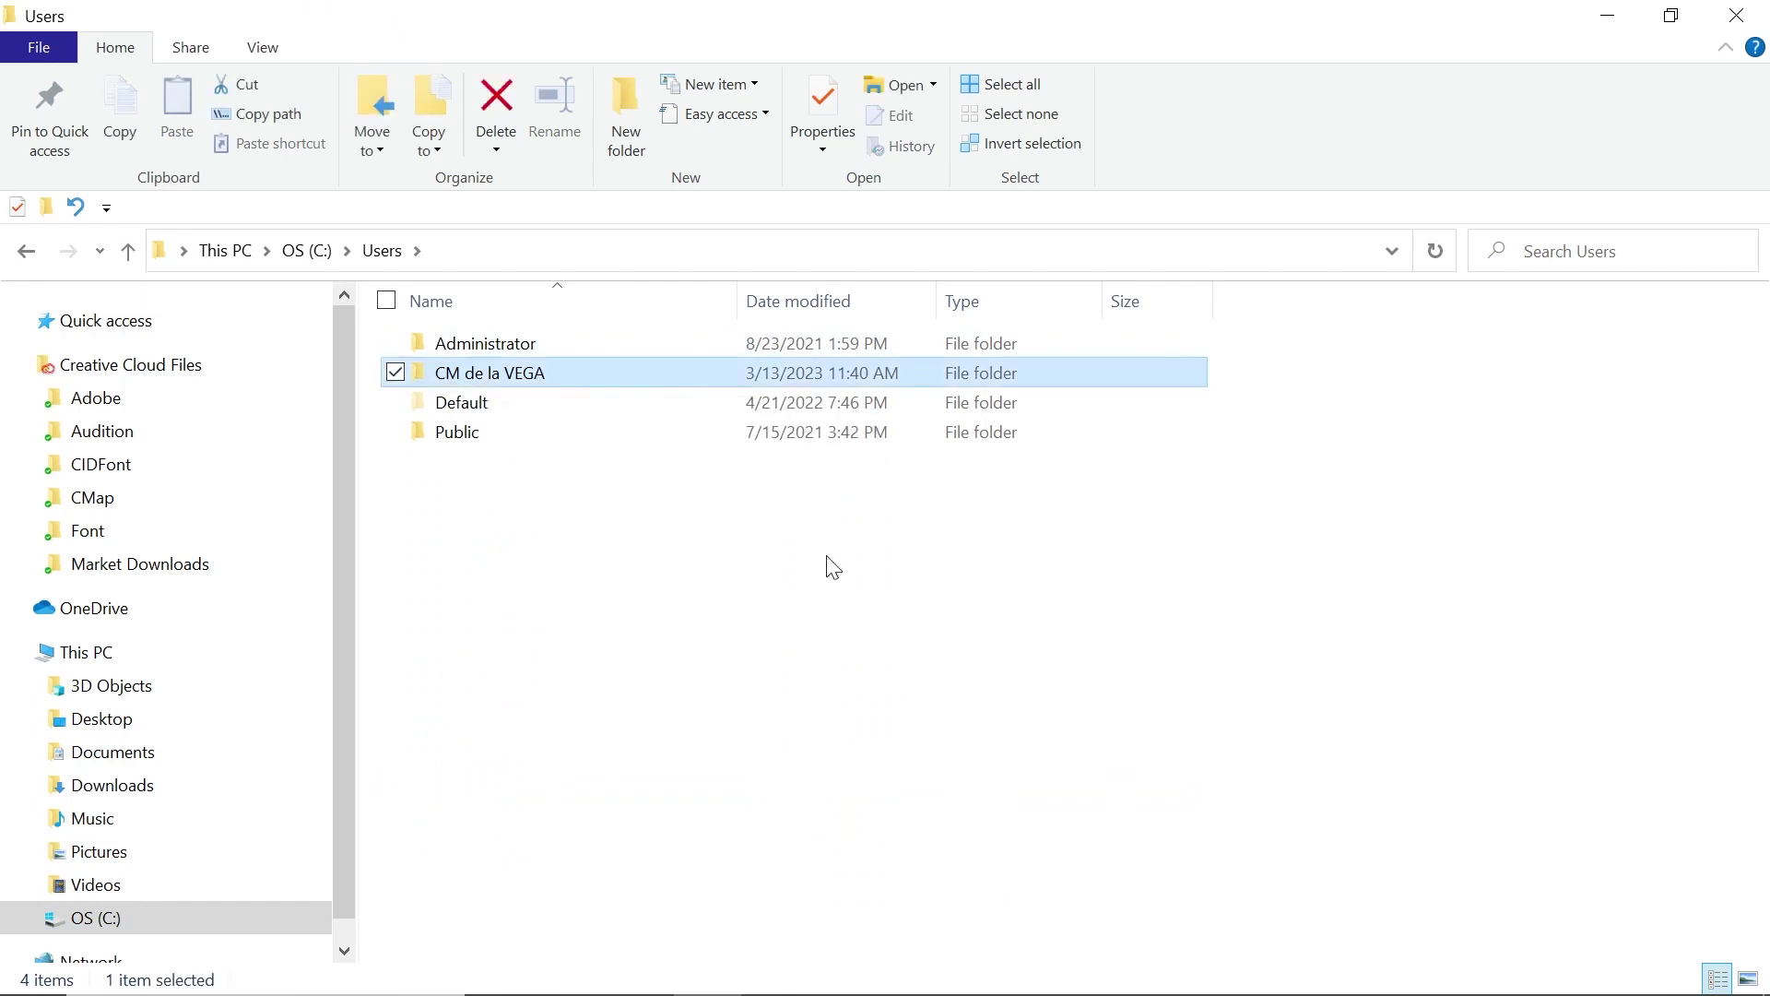
key(Return)
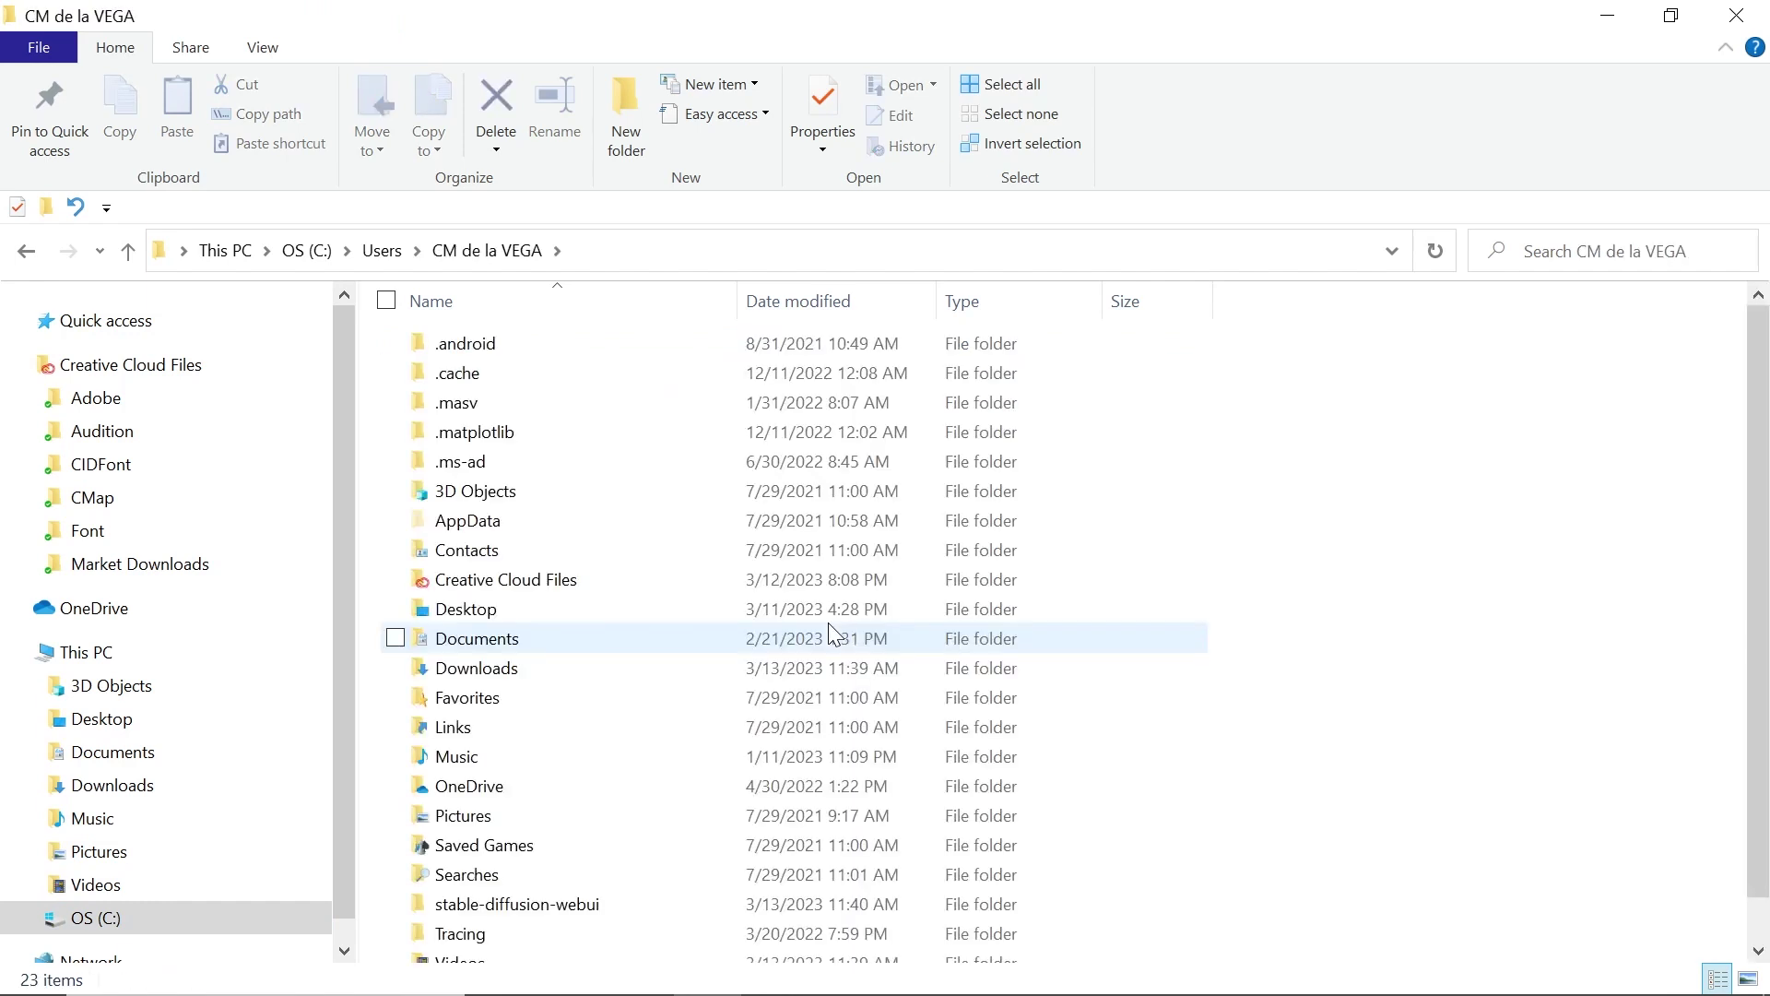
Step: Open the stable-diffusion-webui folder and bring up the actions for webui-user.bat
scroll(1757, 530, down, 1)
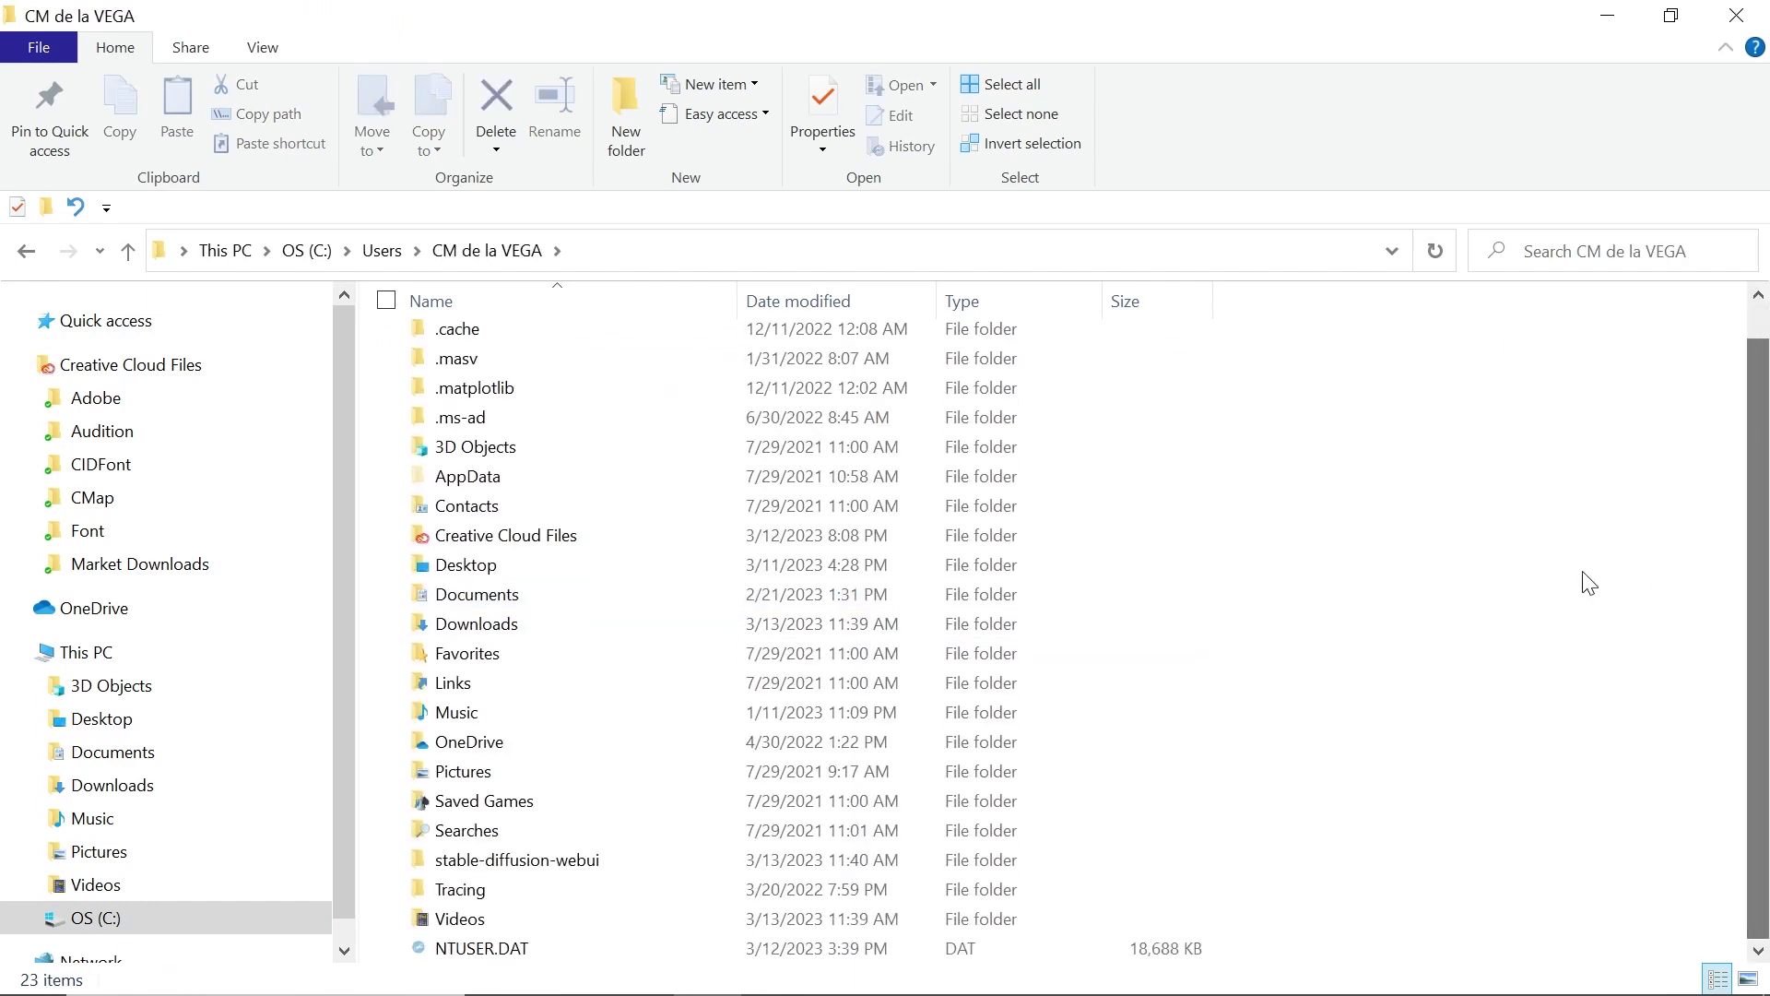
click(669, 851)
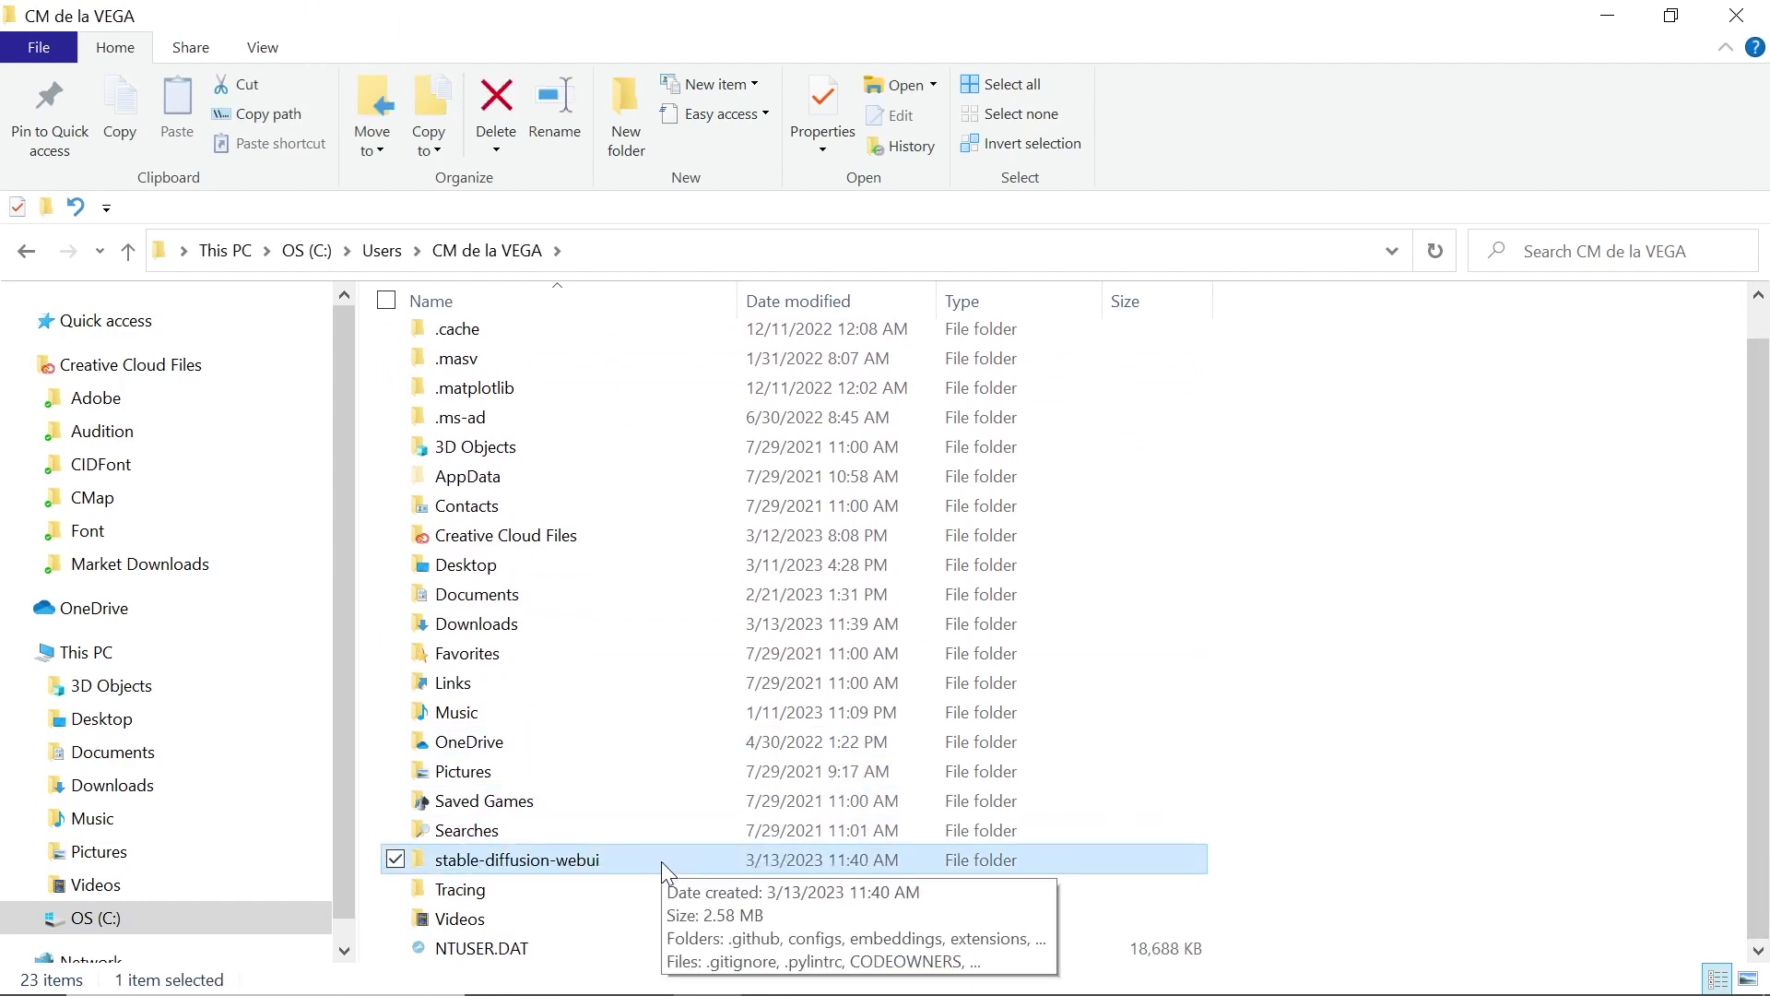
double_click(661, 861)
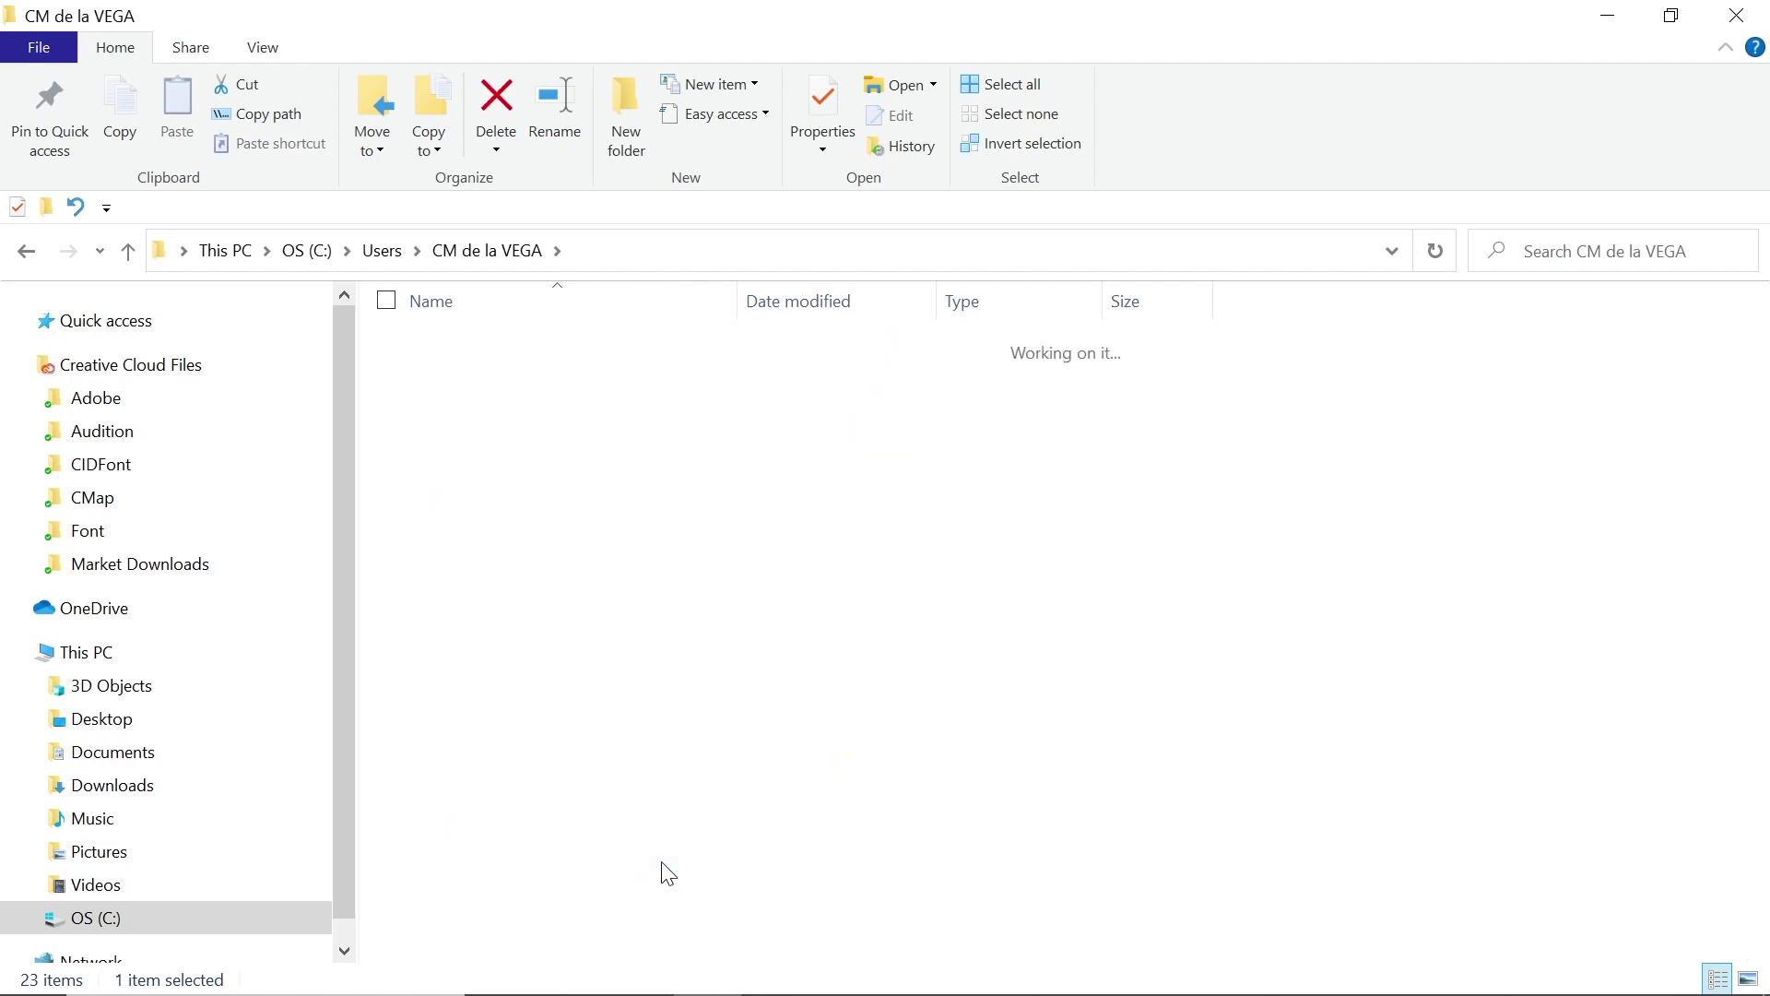
drag(1767, 429, 1763, 631)
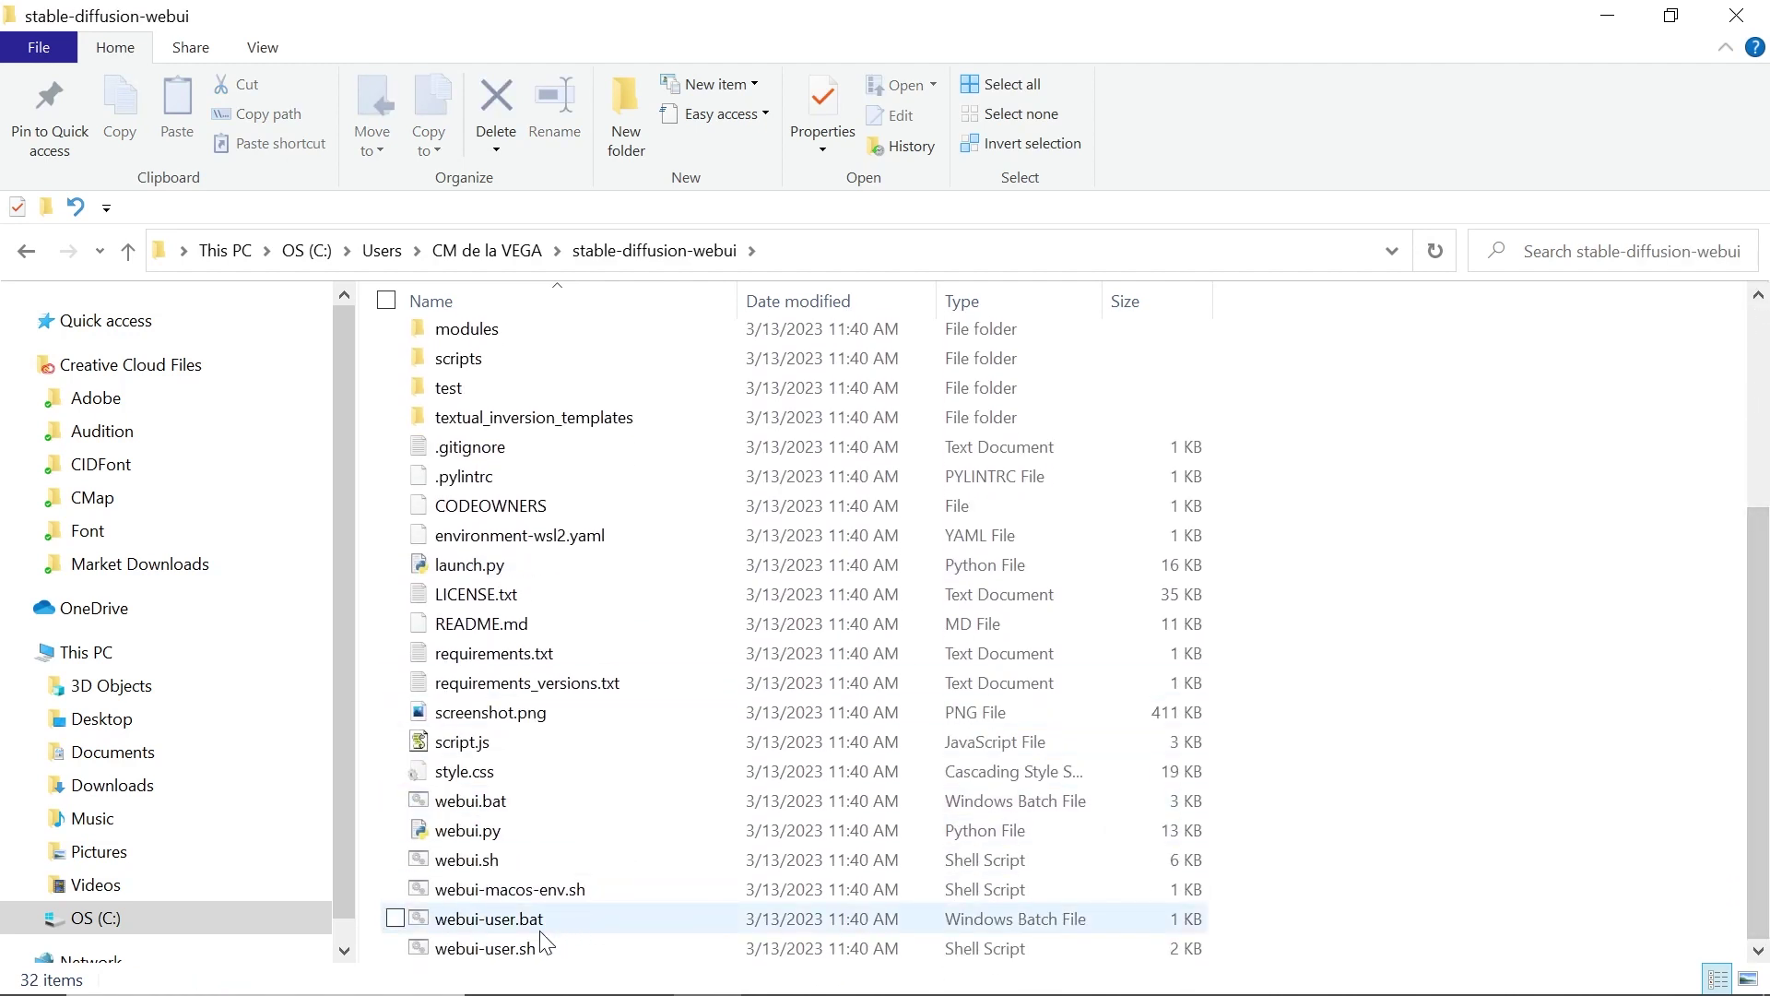
click(609, 920)
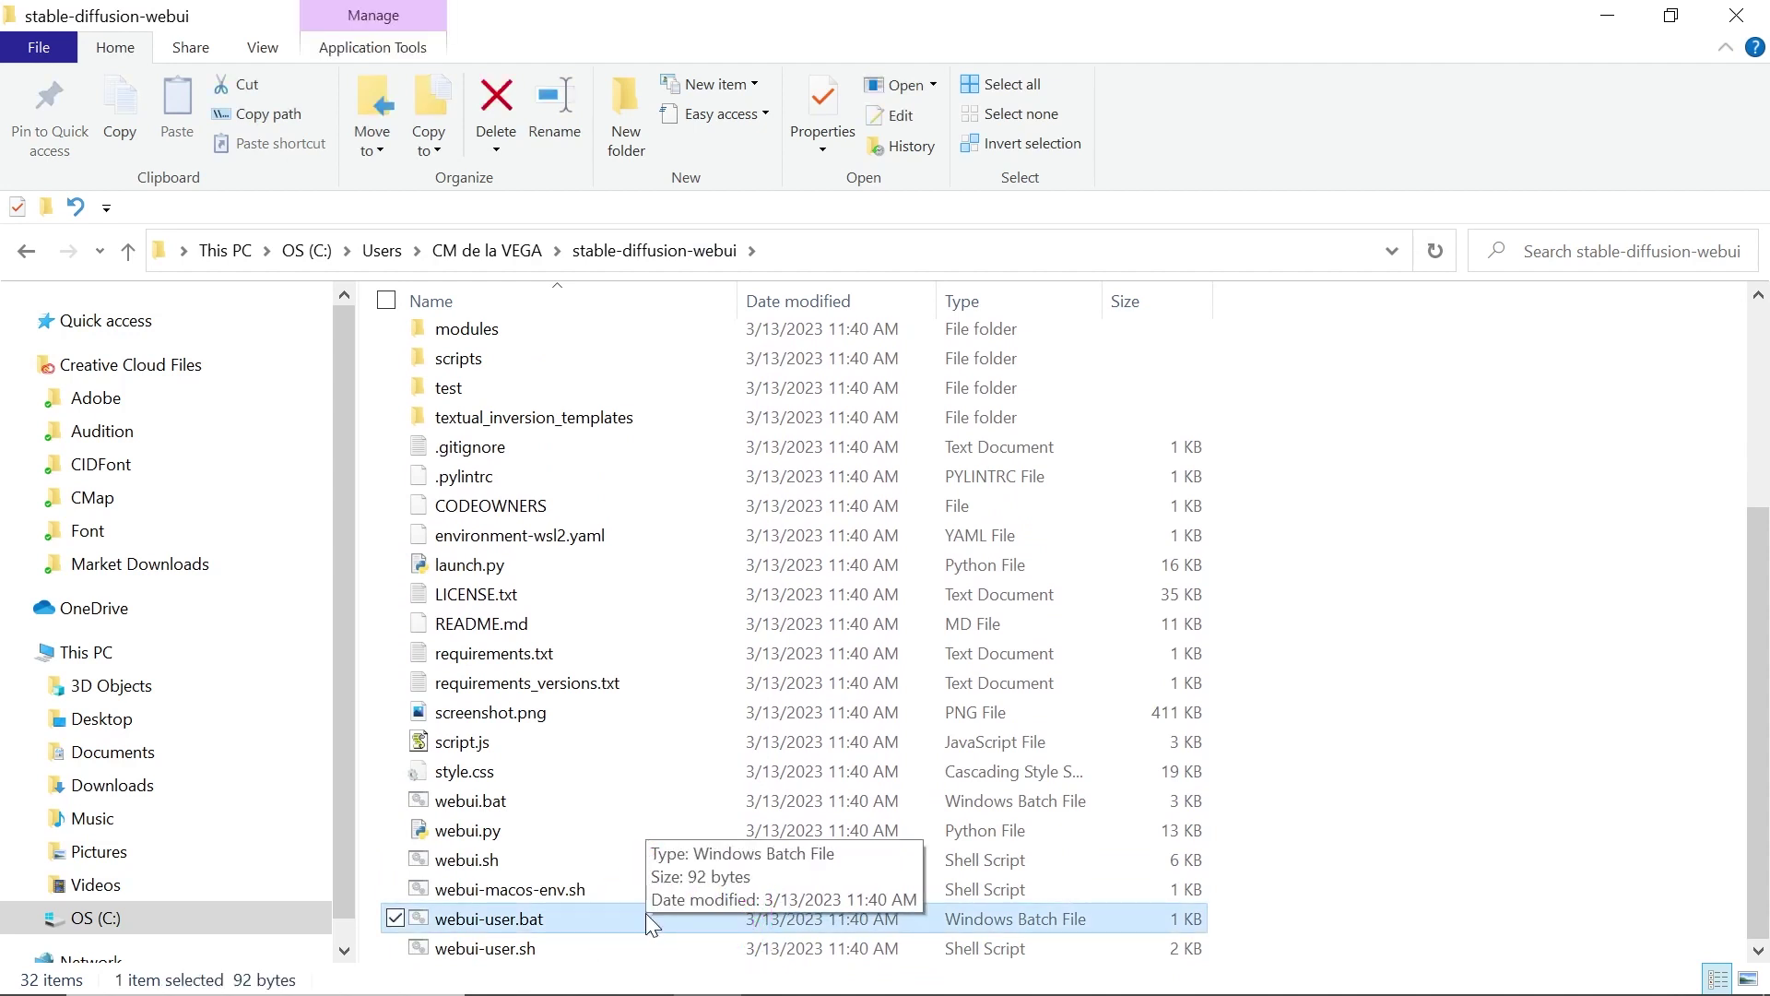
right_click(636, 924)
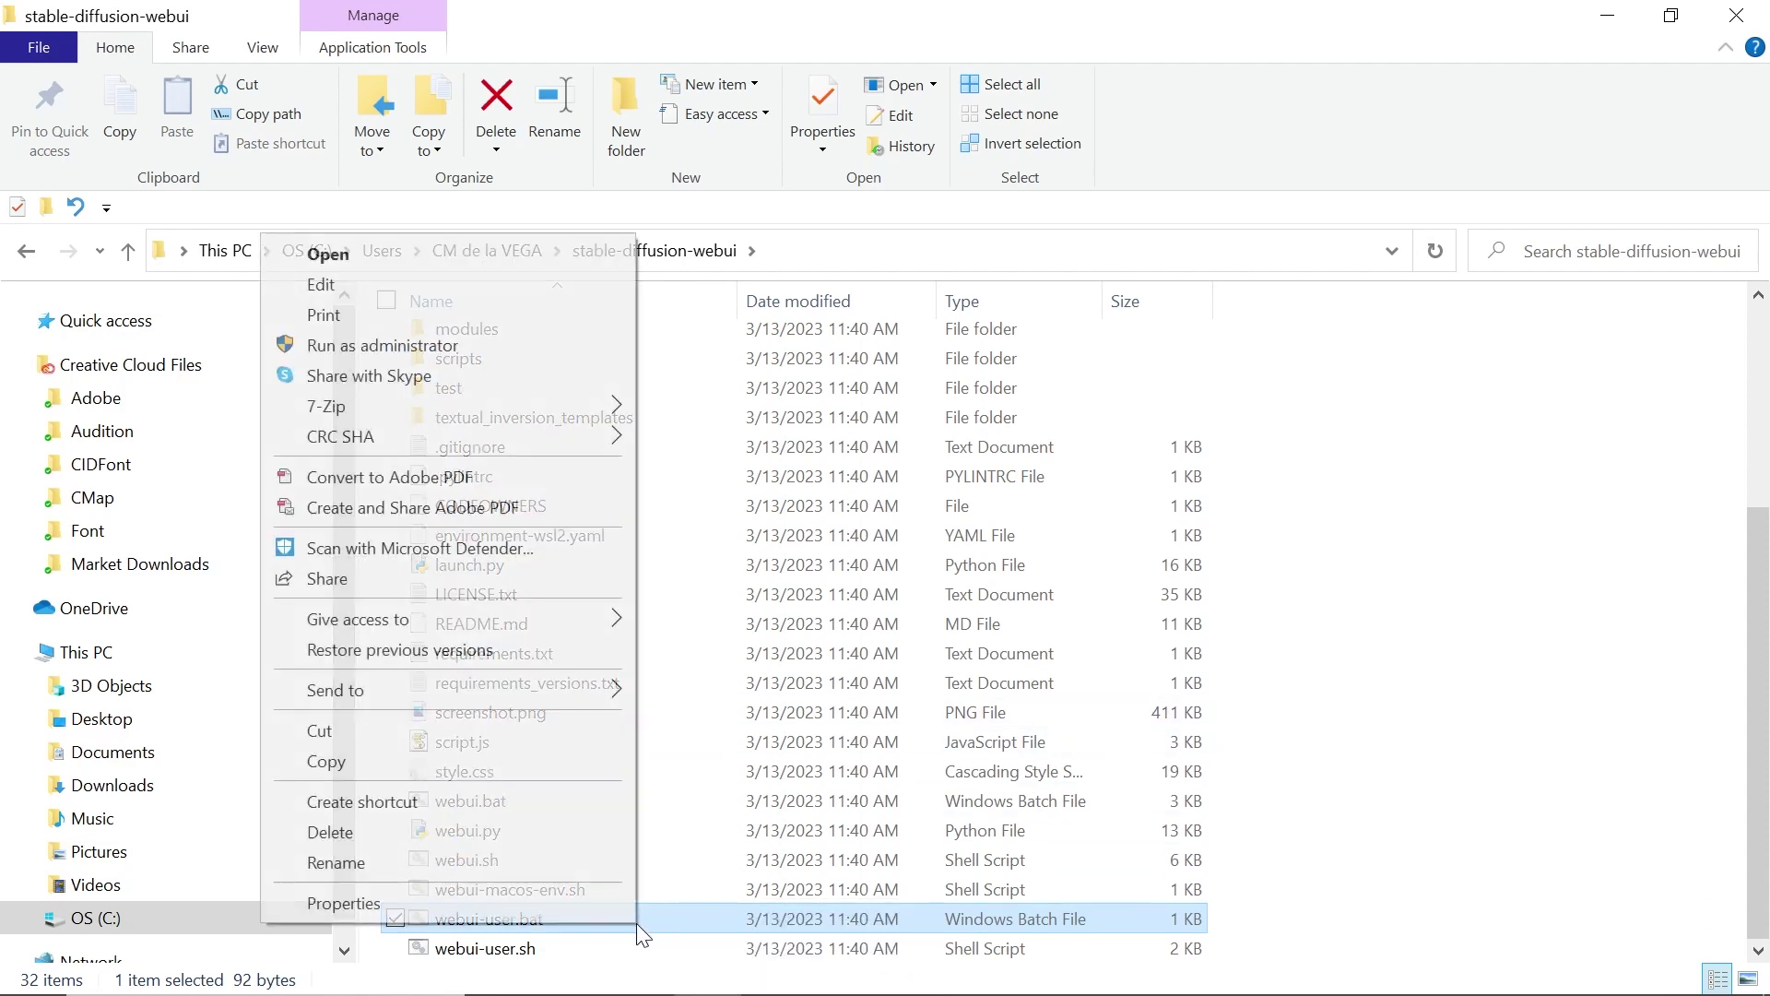
Step: Edit webui-user.bat in maximized Notepad and add a 'git pull' line
click(464, 285)
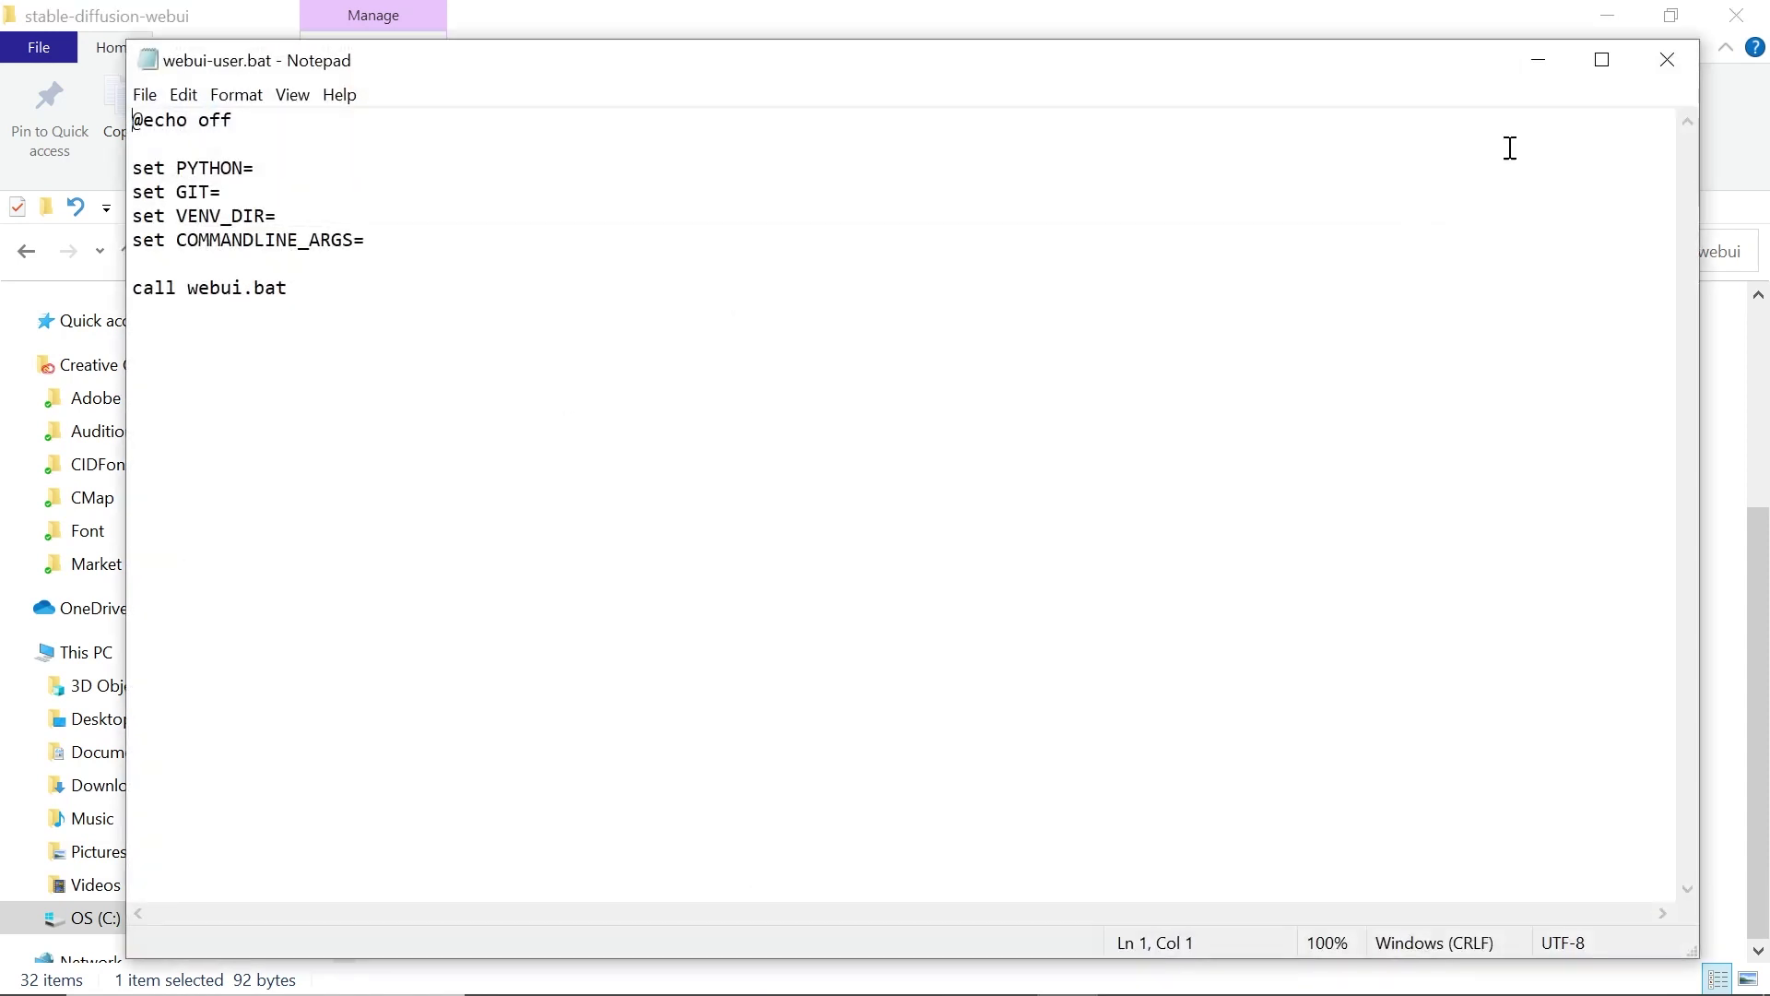
click(1602, 60)
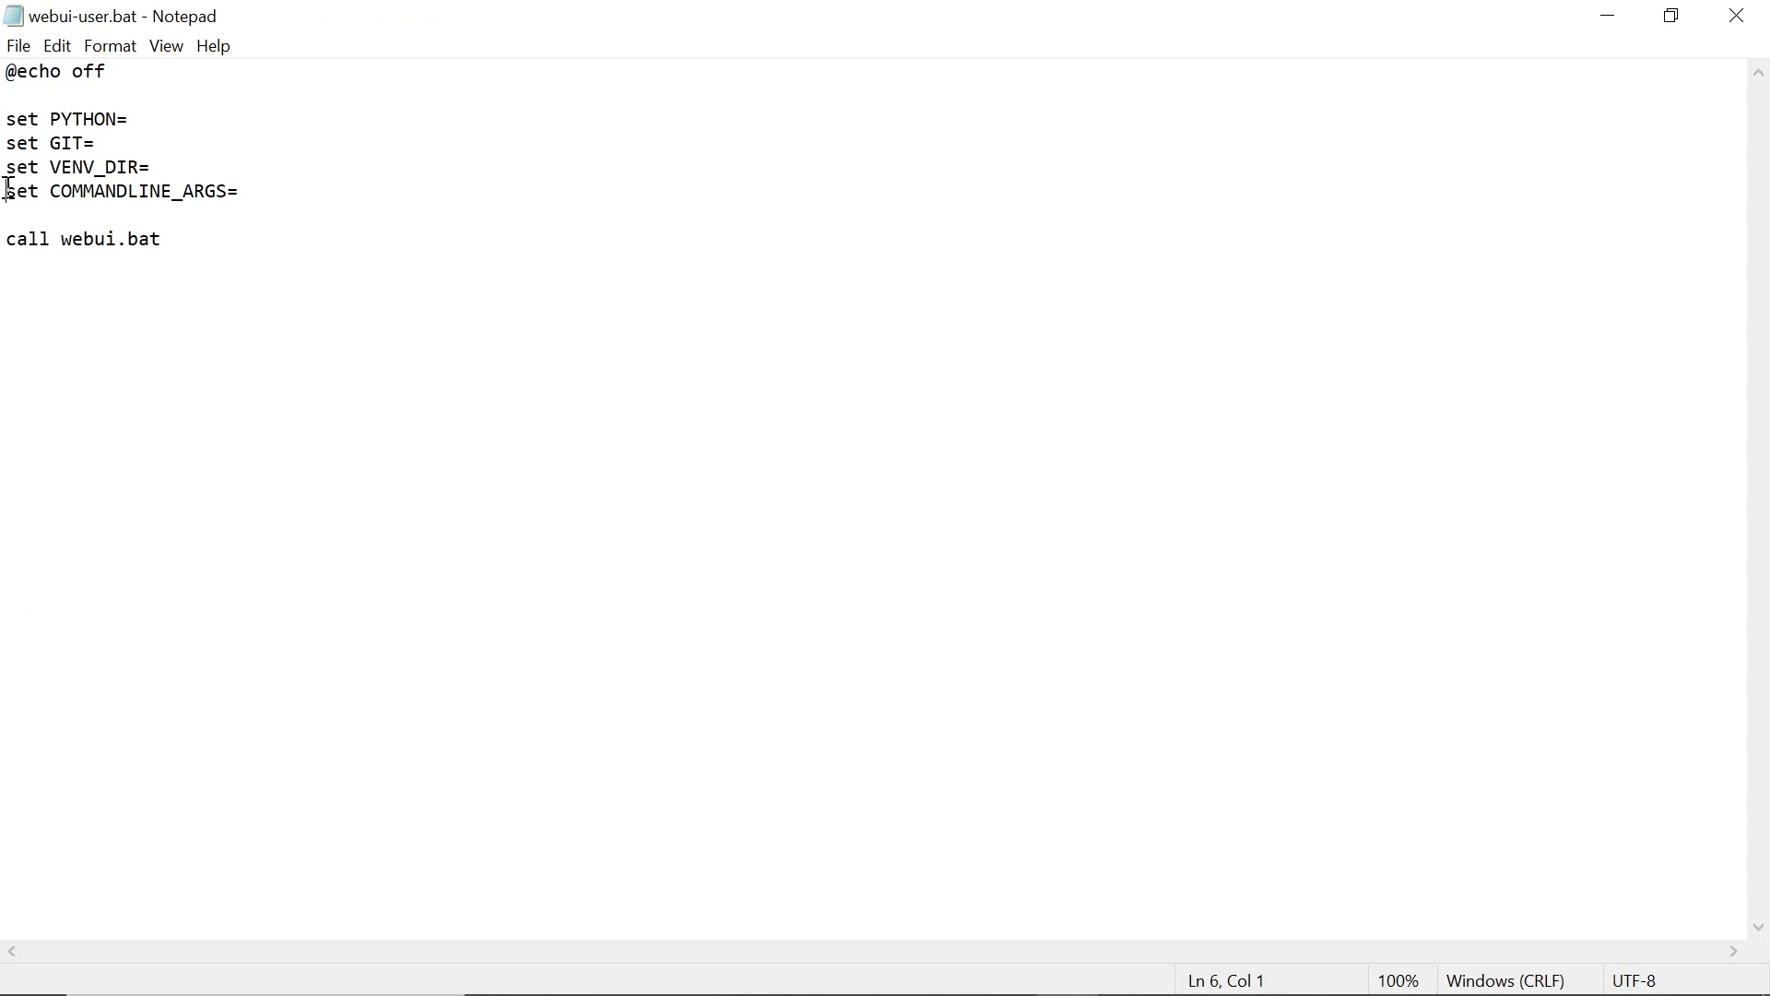
drag(7, 190, 159, 193)
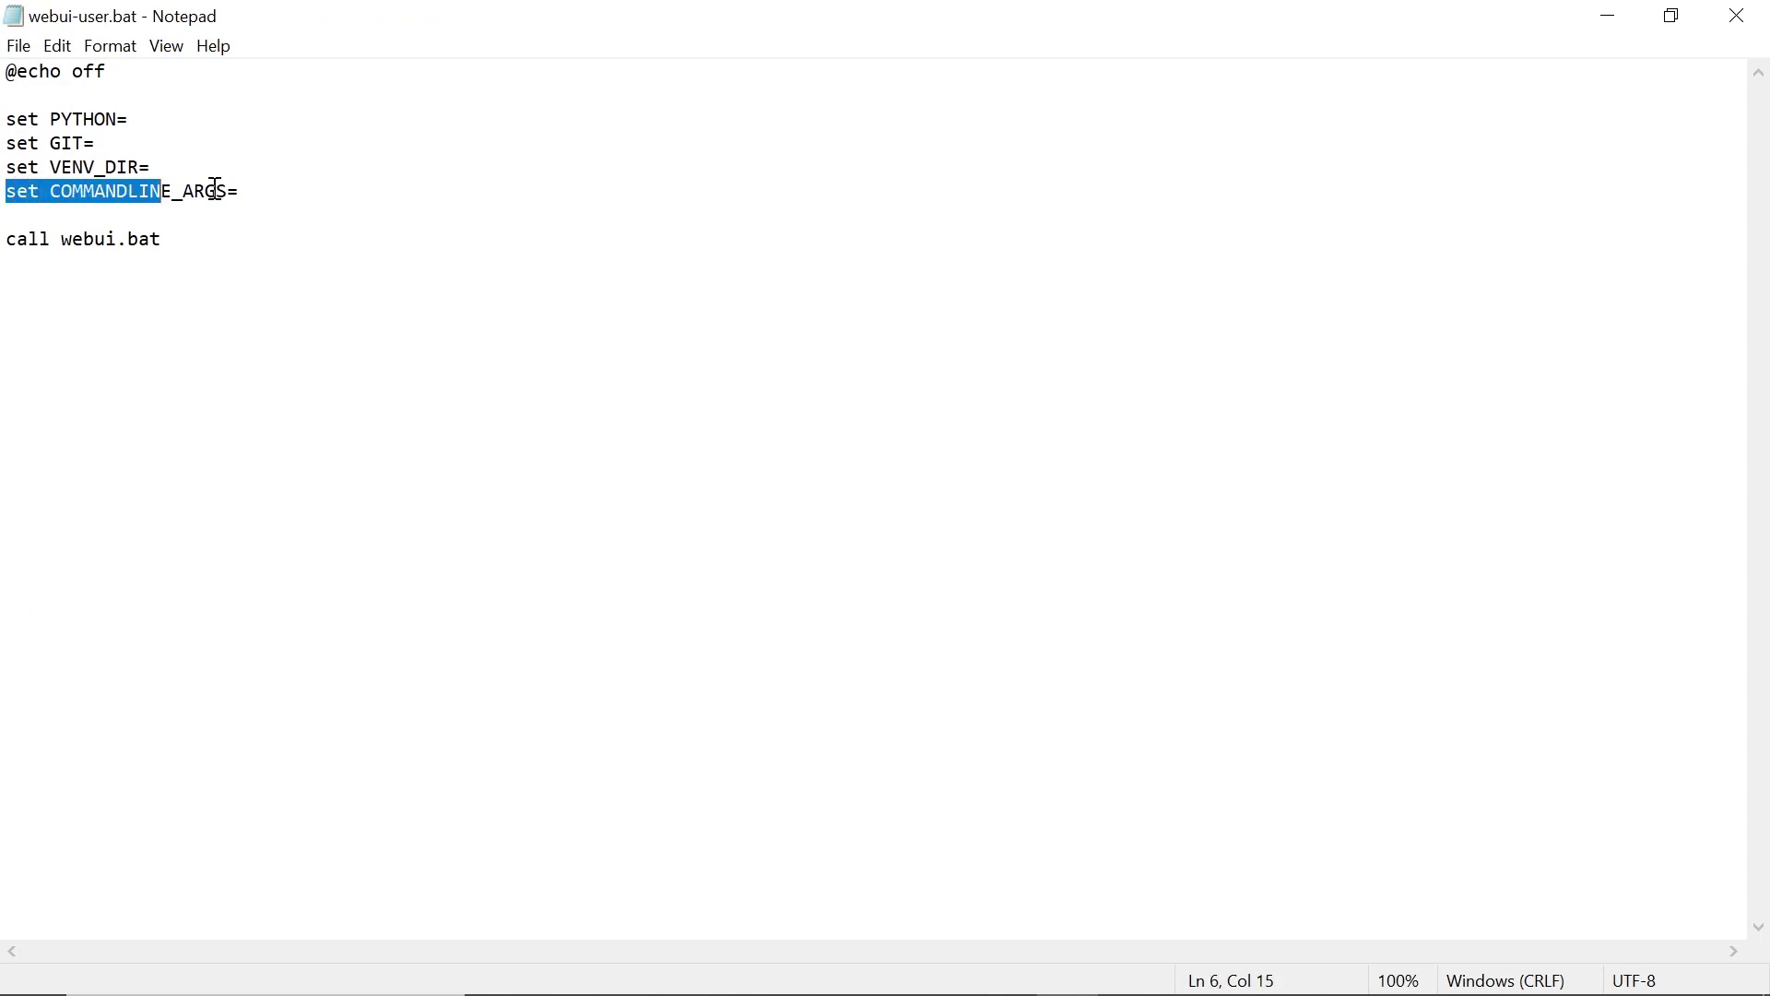
click(251, 192)
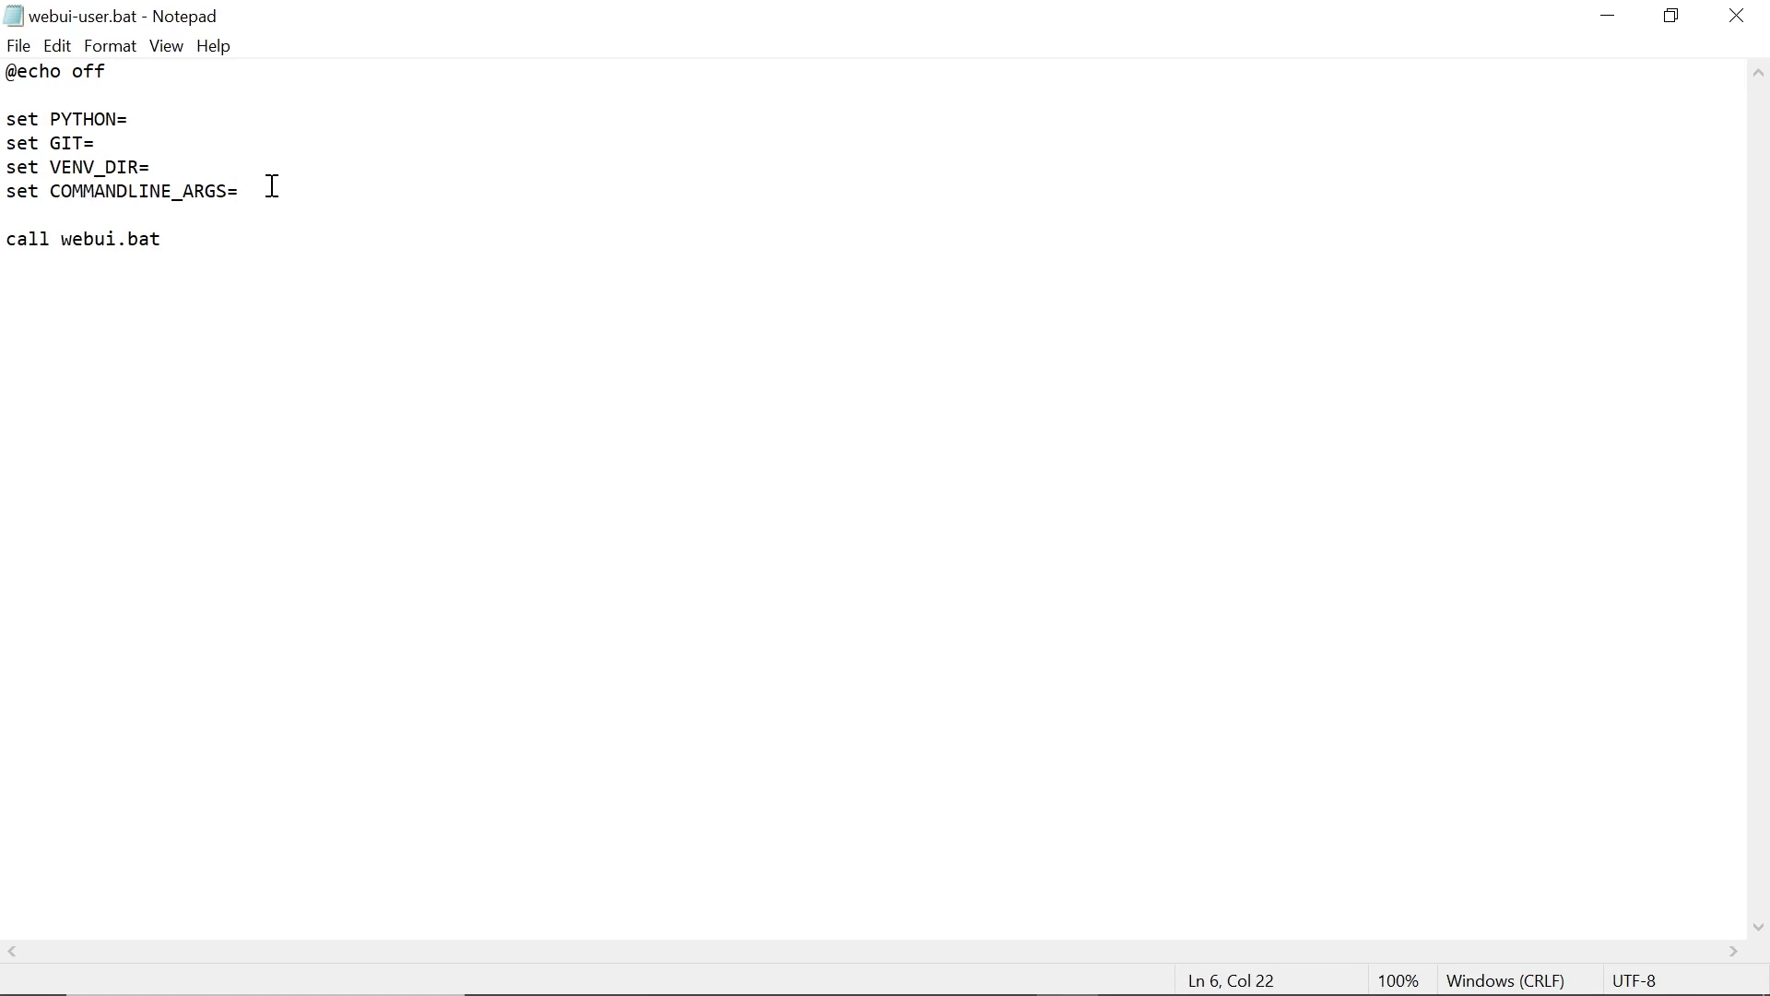
key(Return)
key(Return)
text(git pull)
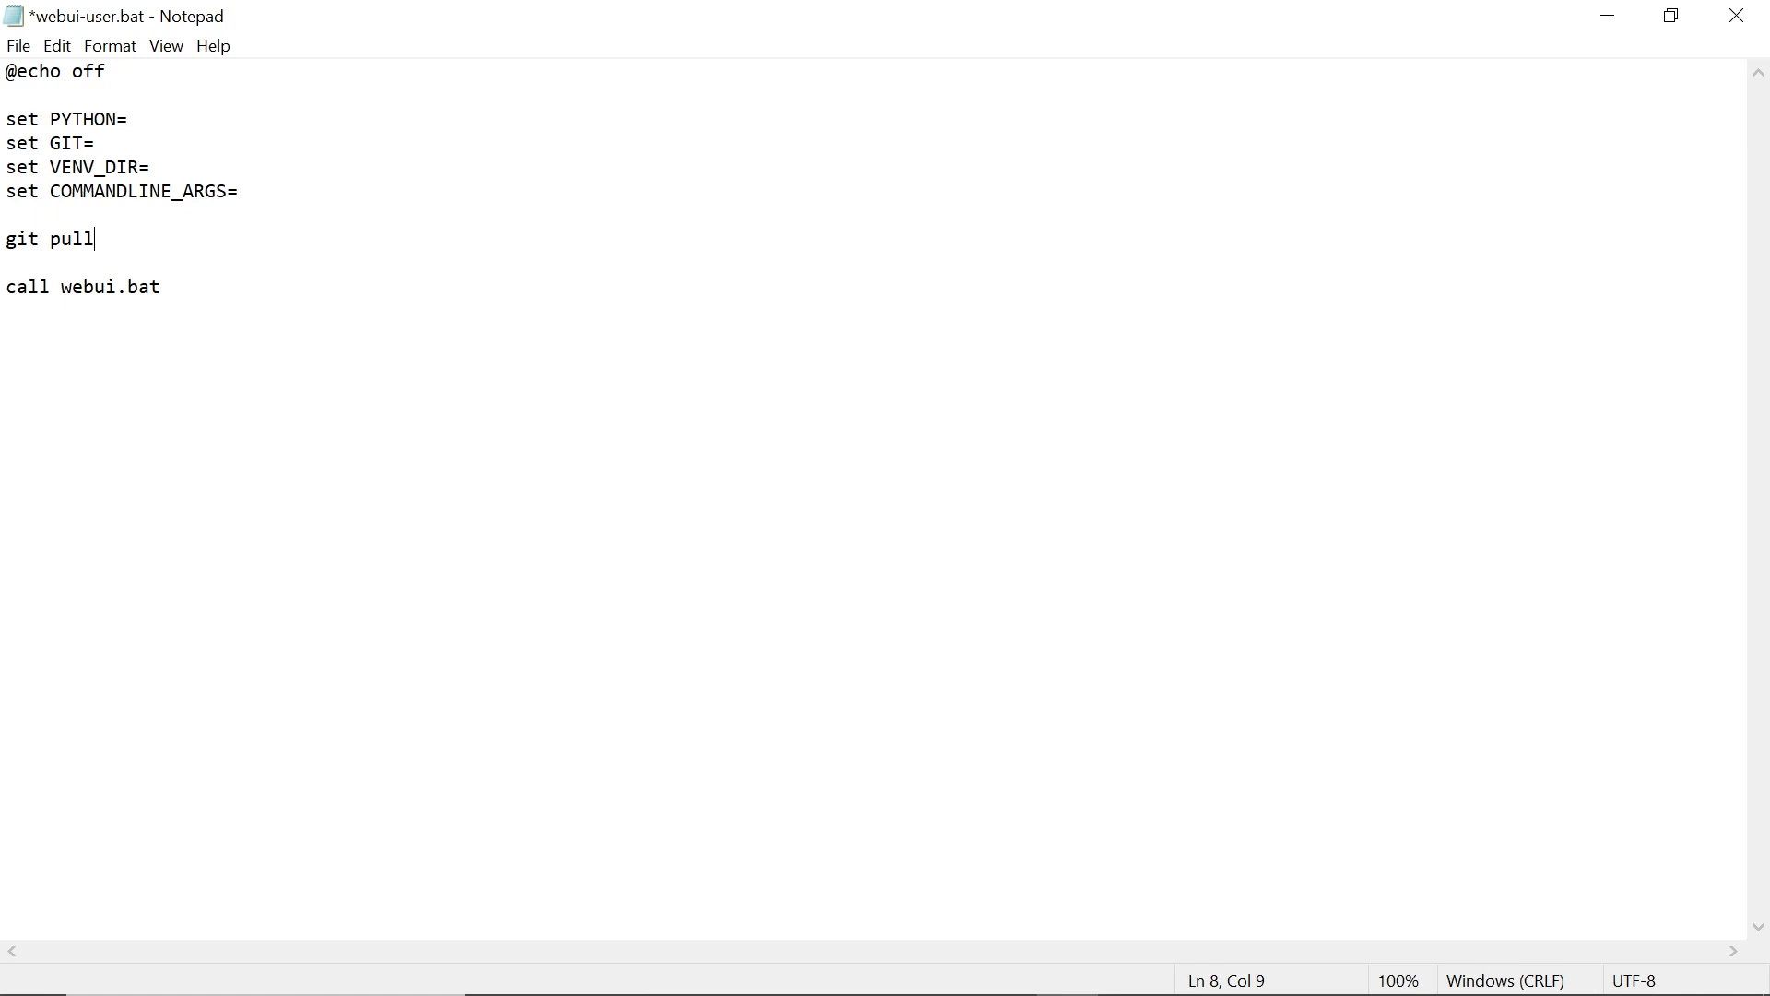
Step: Append '--autolaunch --theme dark' to COMMANDLINE_ARGS and close the file
click(318, 189)
text(--autolaunch)
text(--theme)
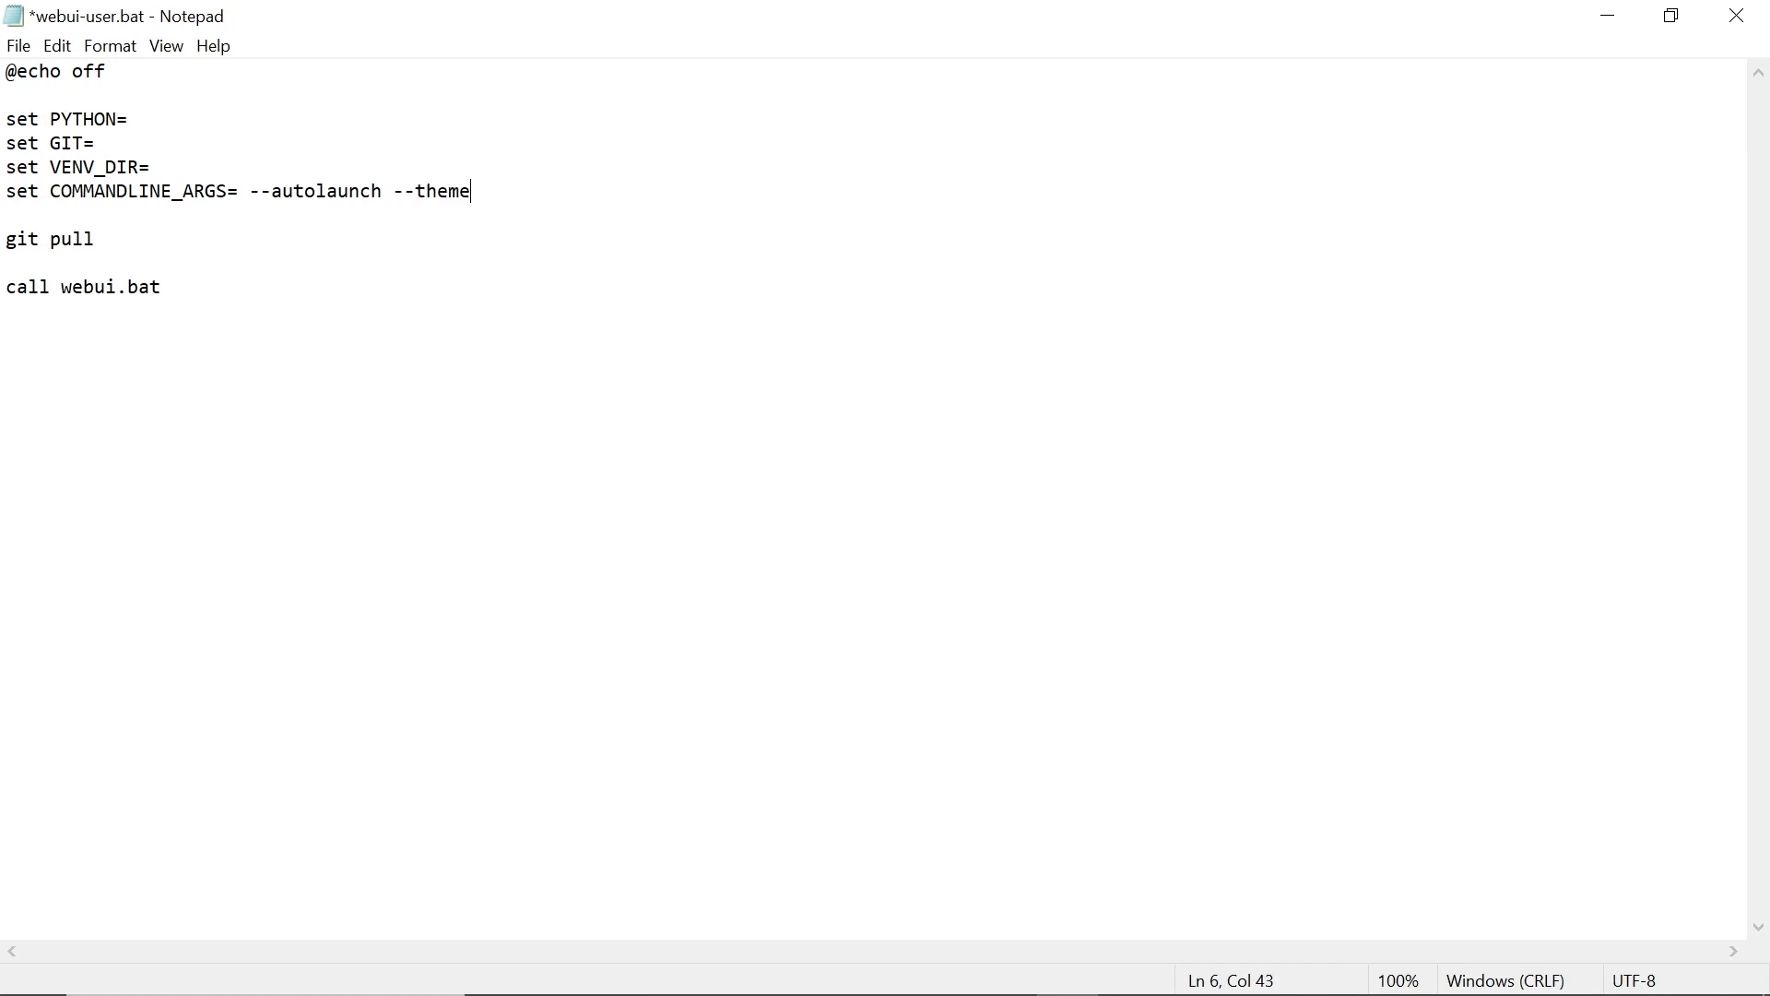
text( dark)
click(1739, 18)
Step: Save webui-user.bat, then run it in a maximized console to install and launch the web UI
click(811, 545)
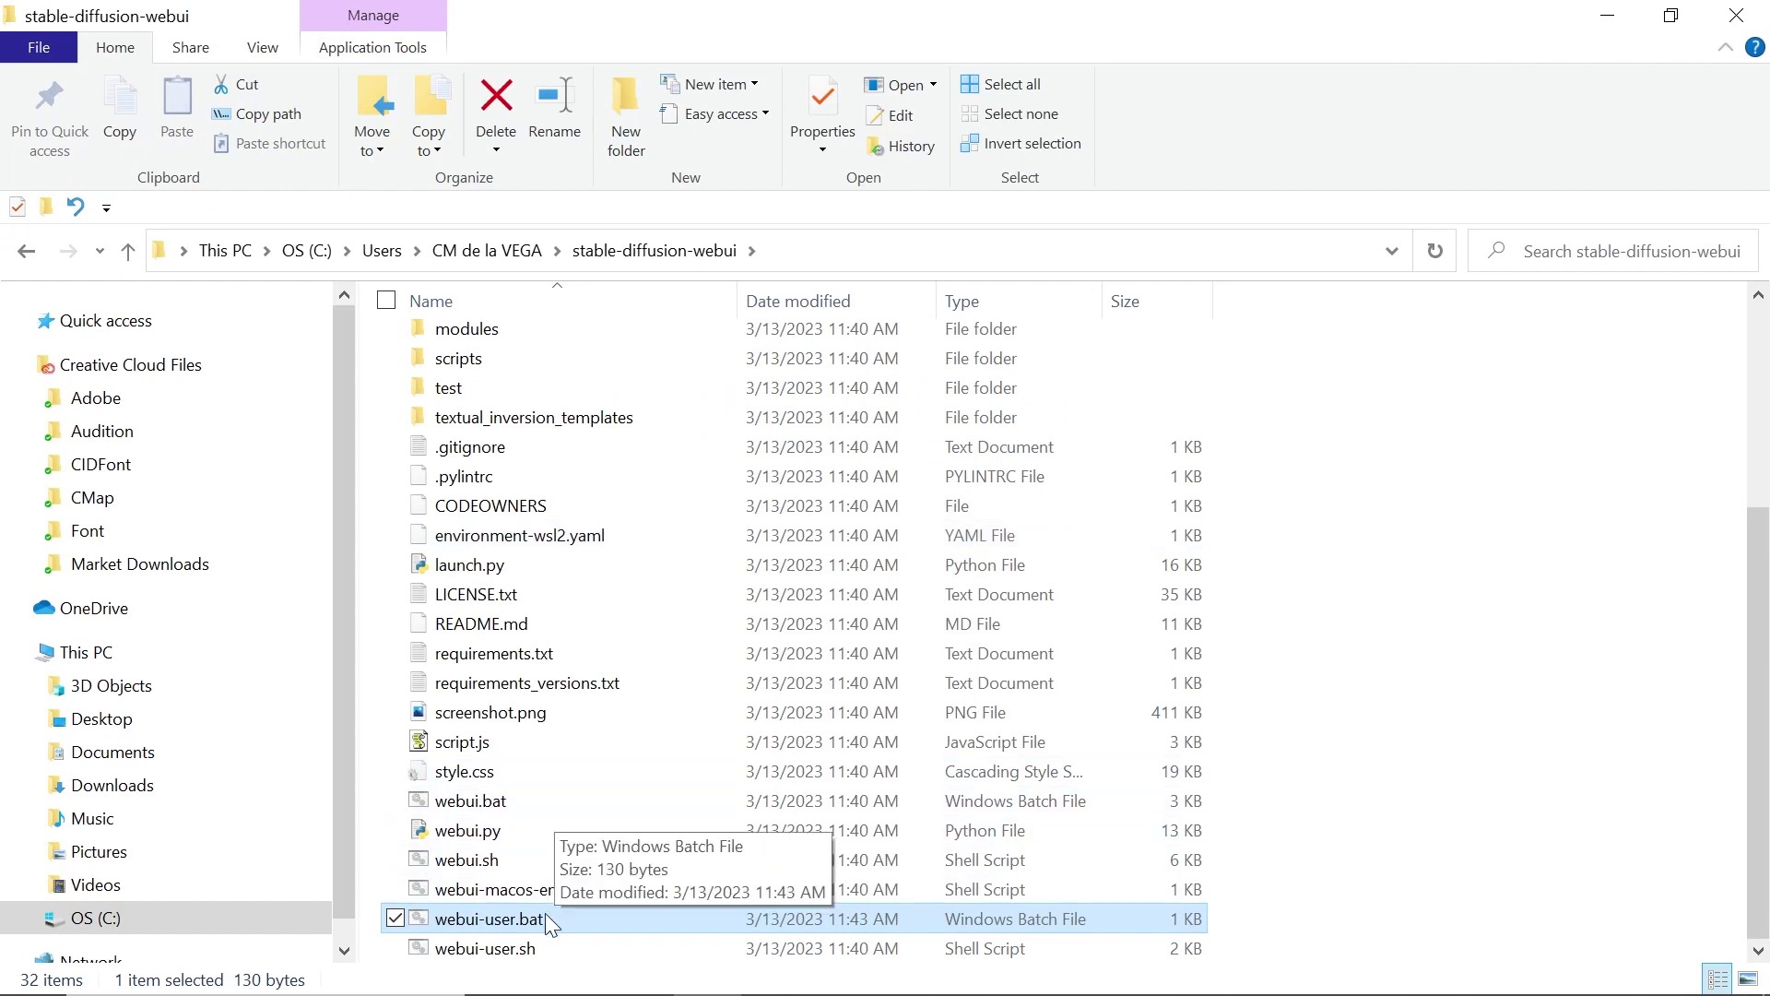
double_click(609, 920)
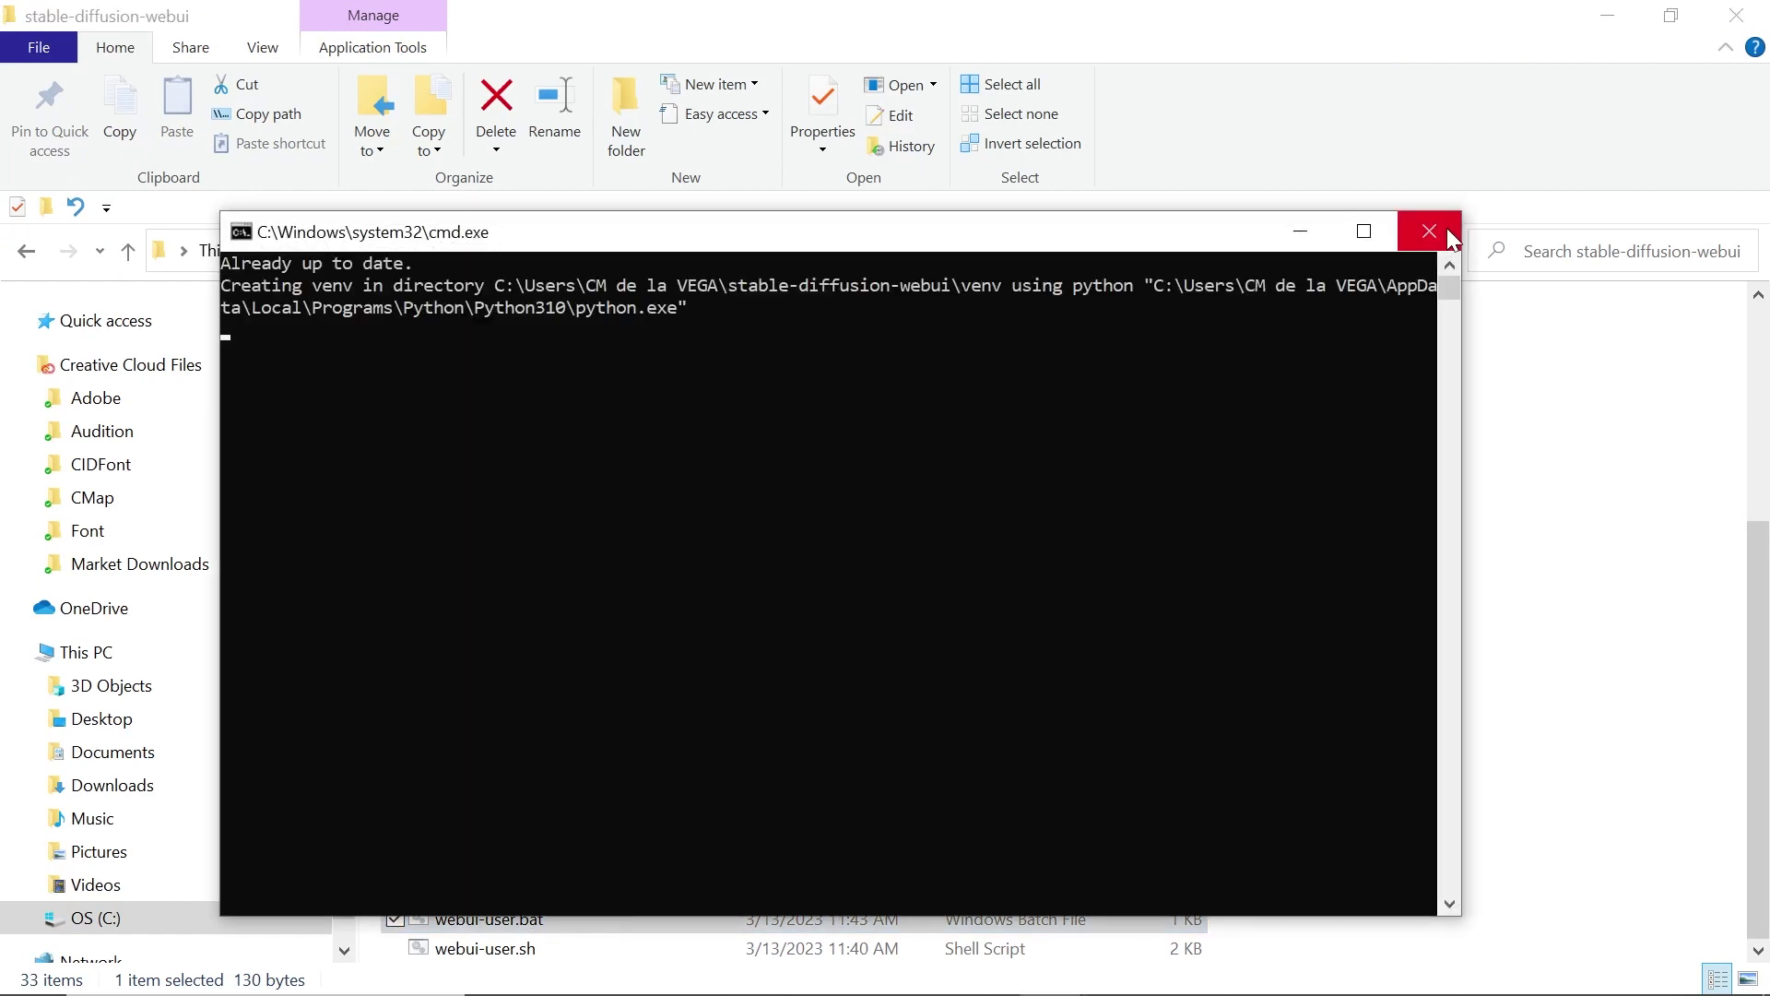
click(1364, 231)
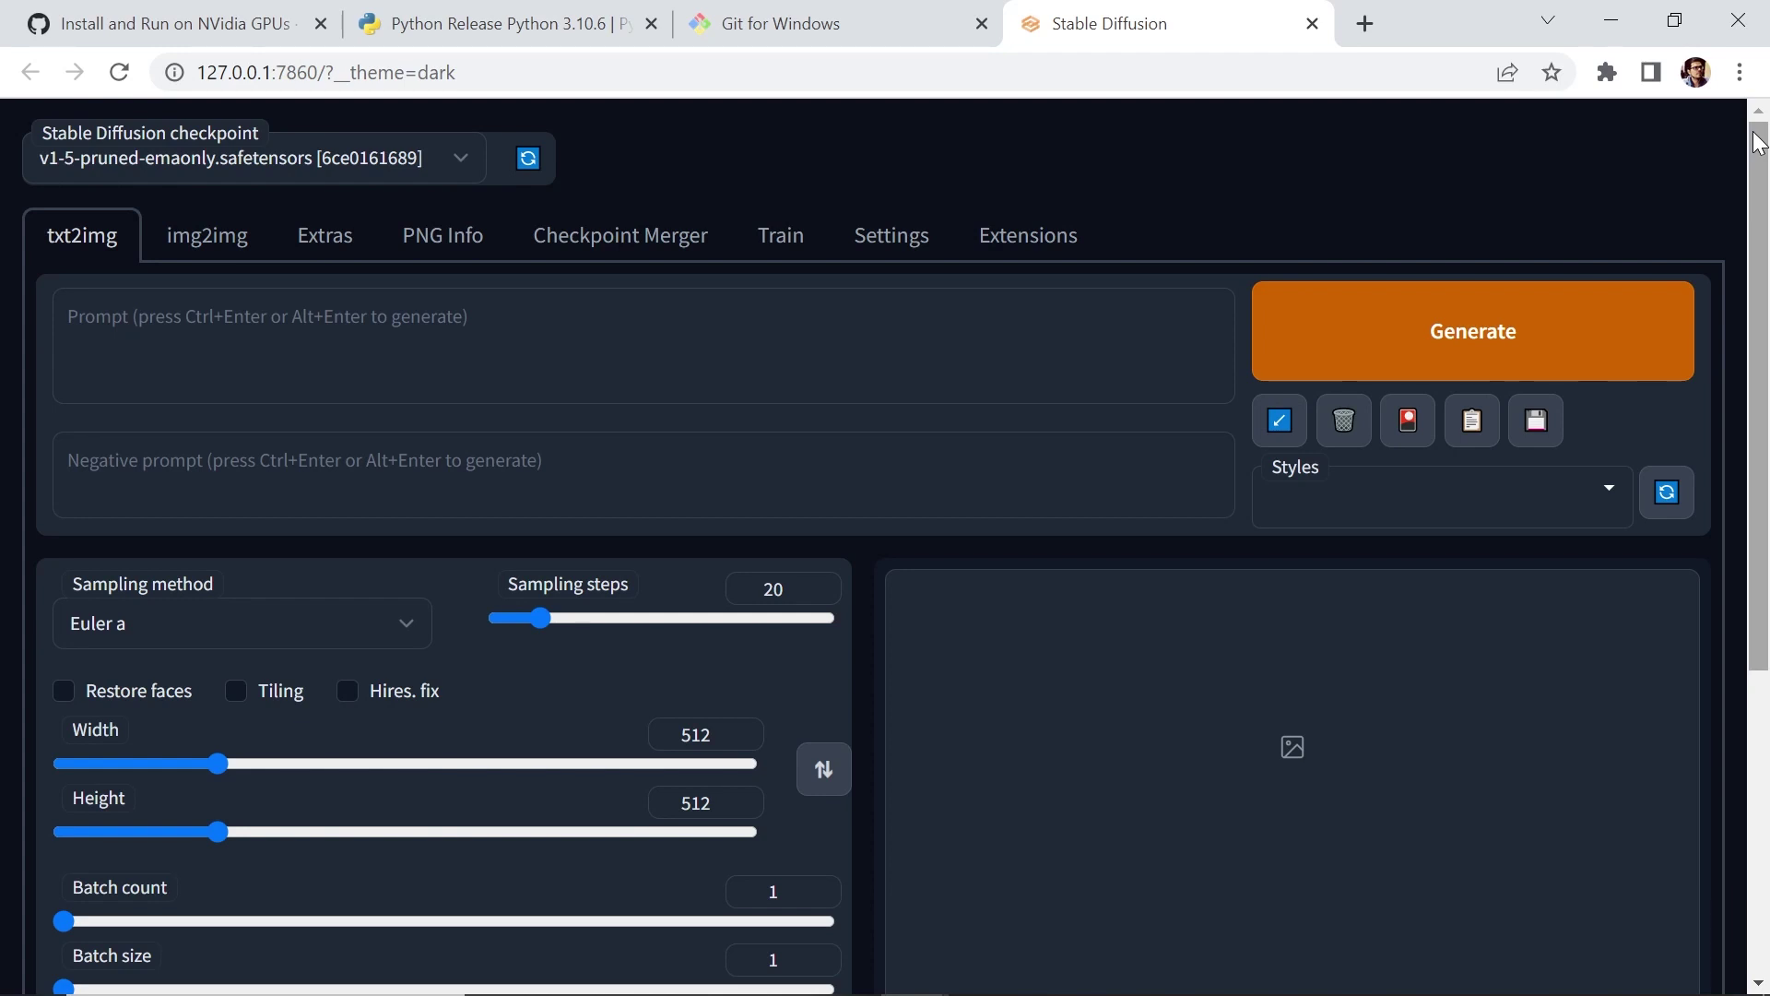
key(alt+Tab)
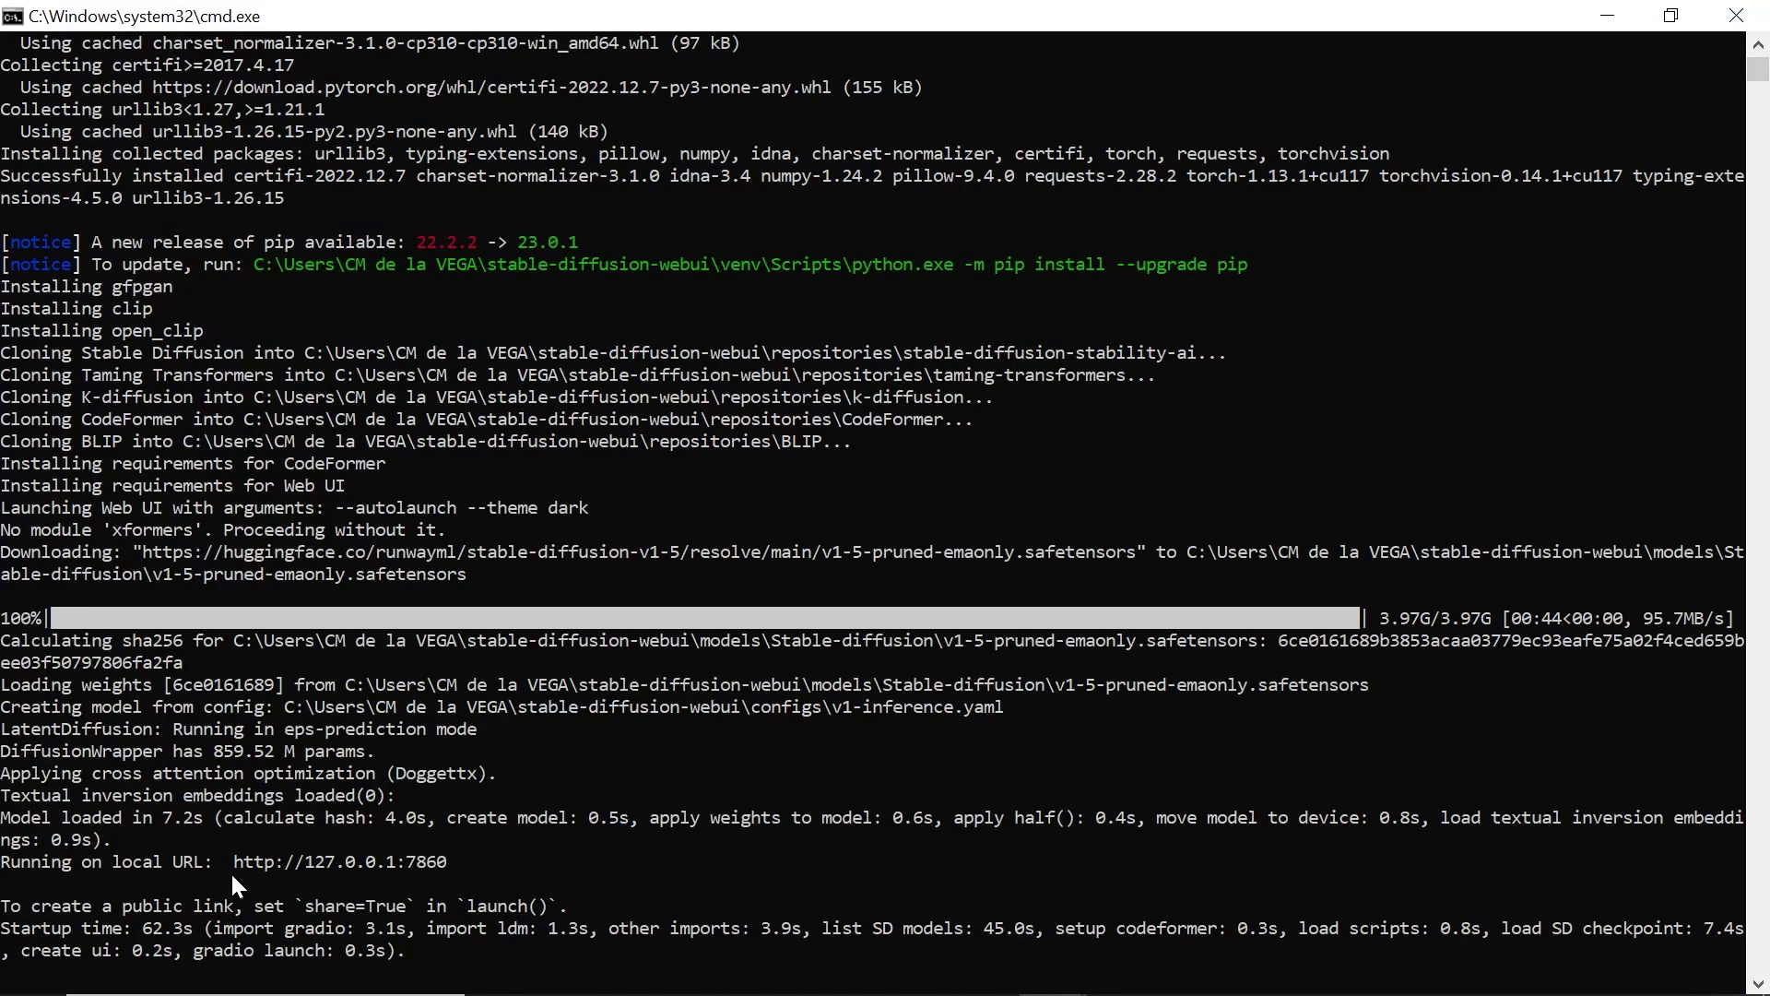
drag(236, 860, 384, 861)
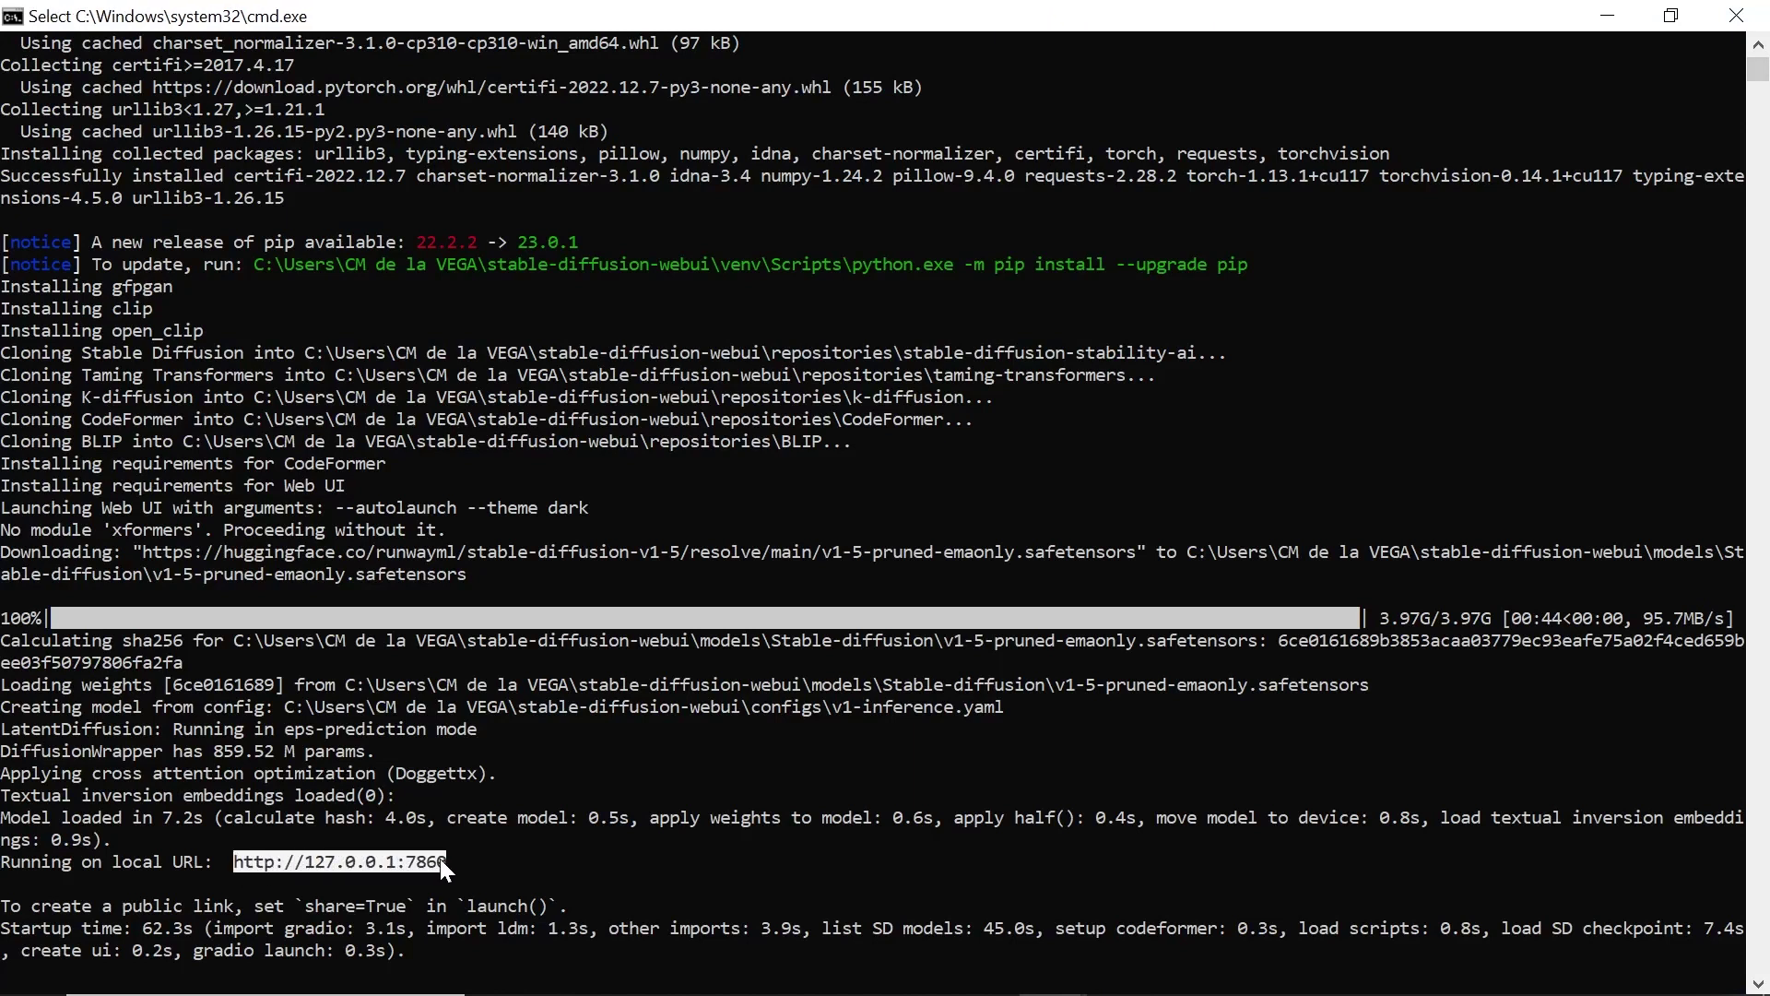
key(ctrl+c)
key(alt+Tab)
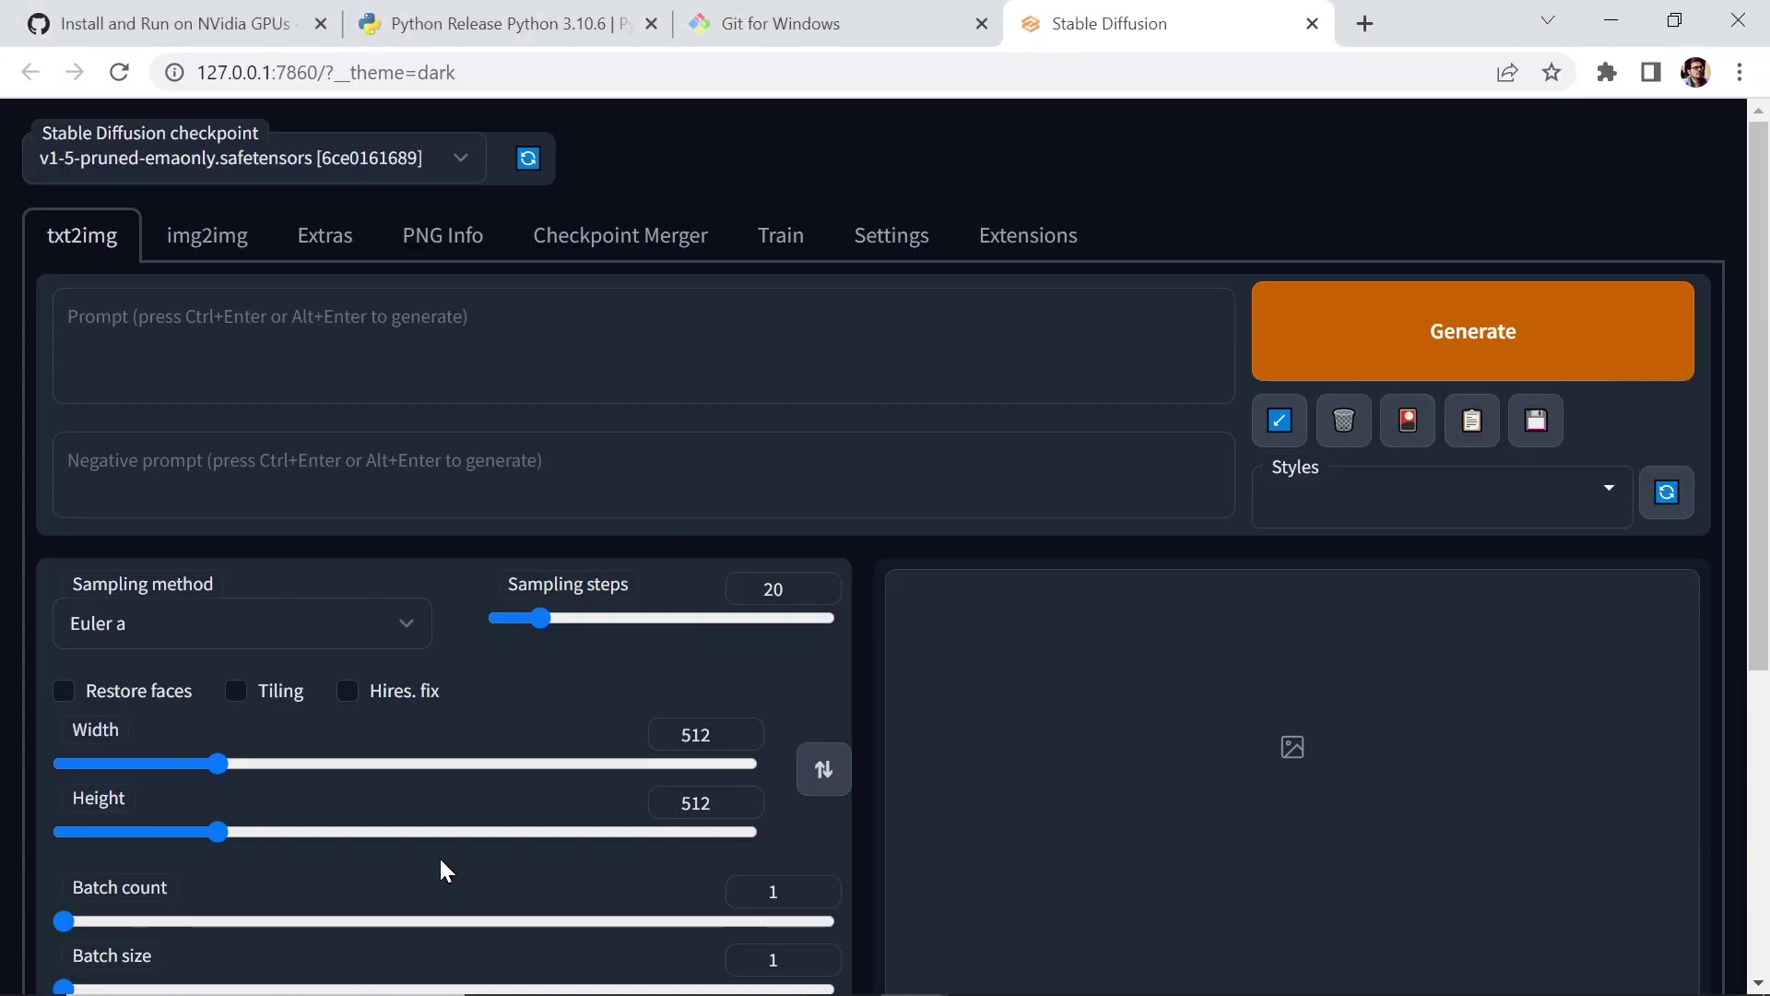
click(1366, 24)
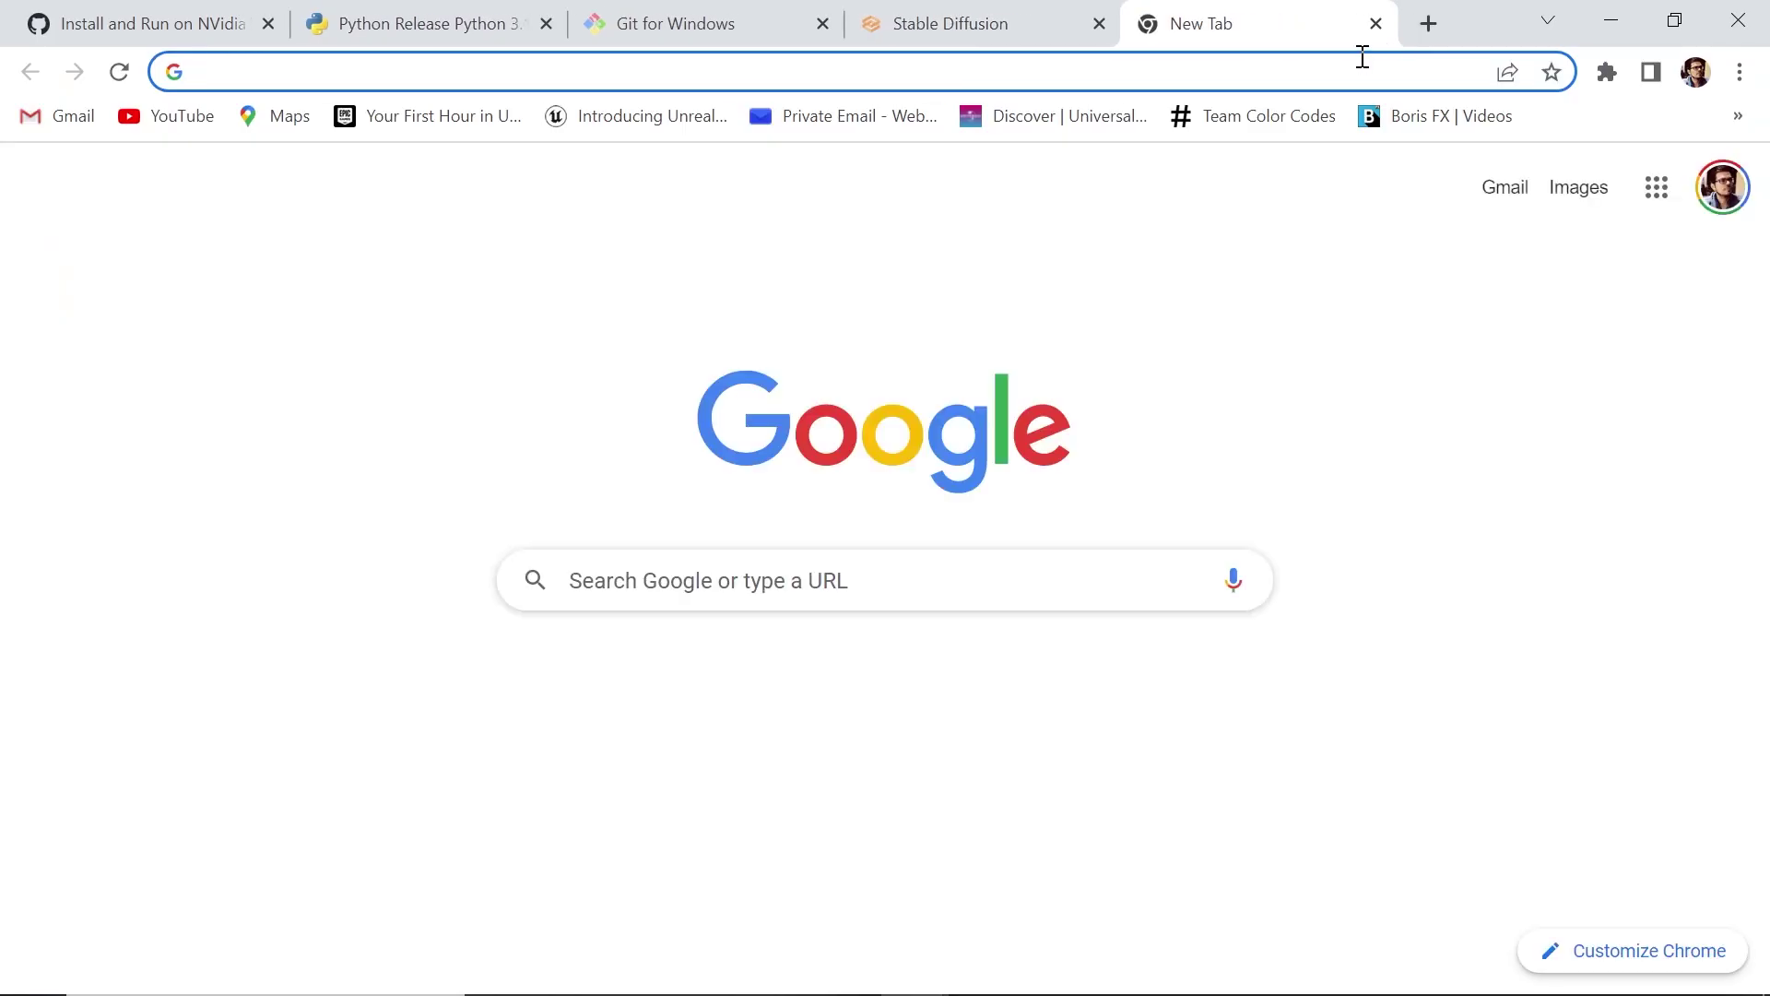
key(ctrl+v)
key(Return)
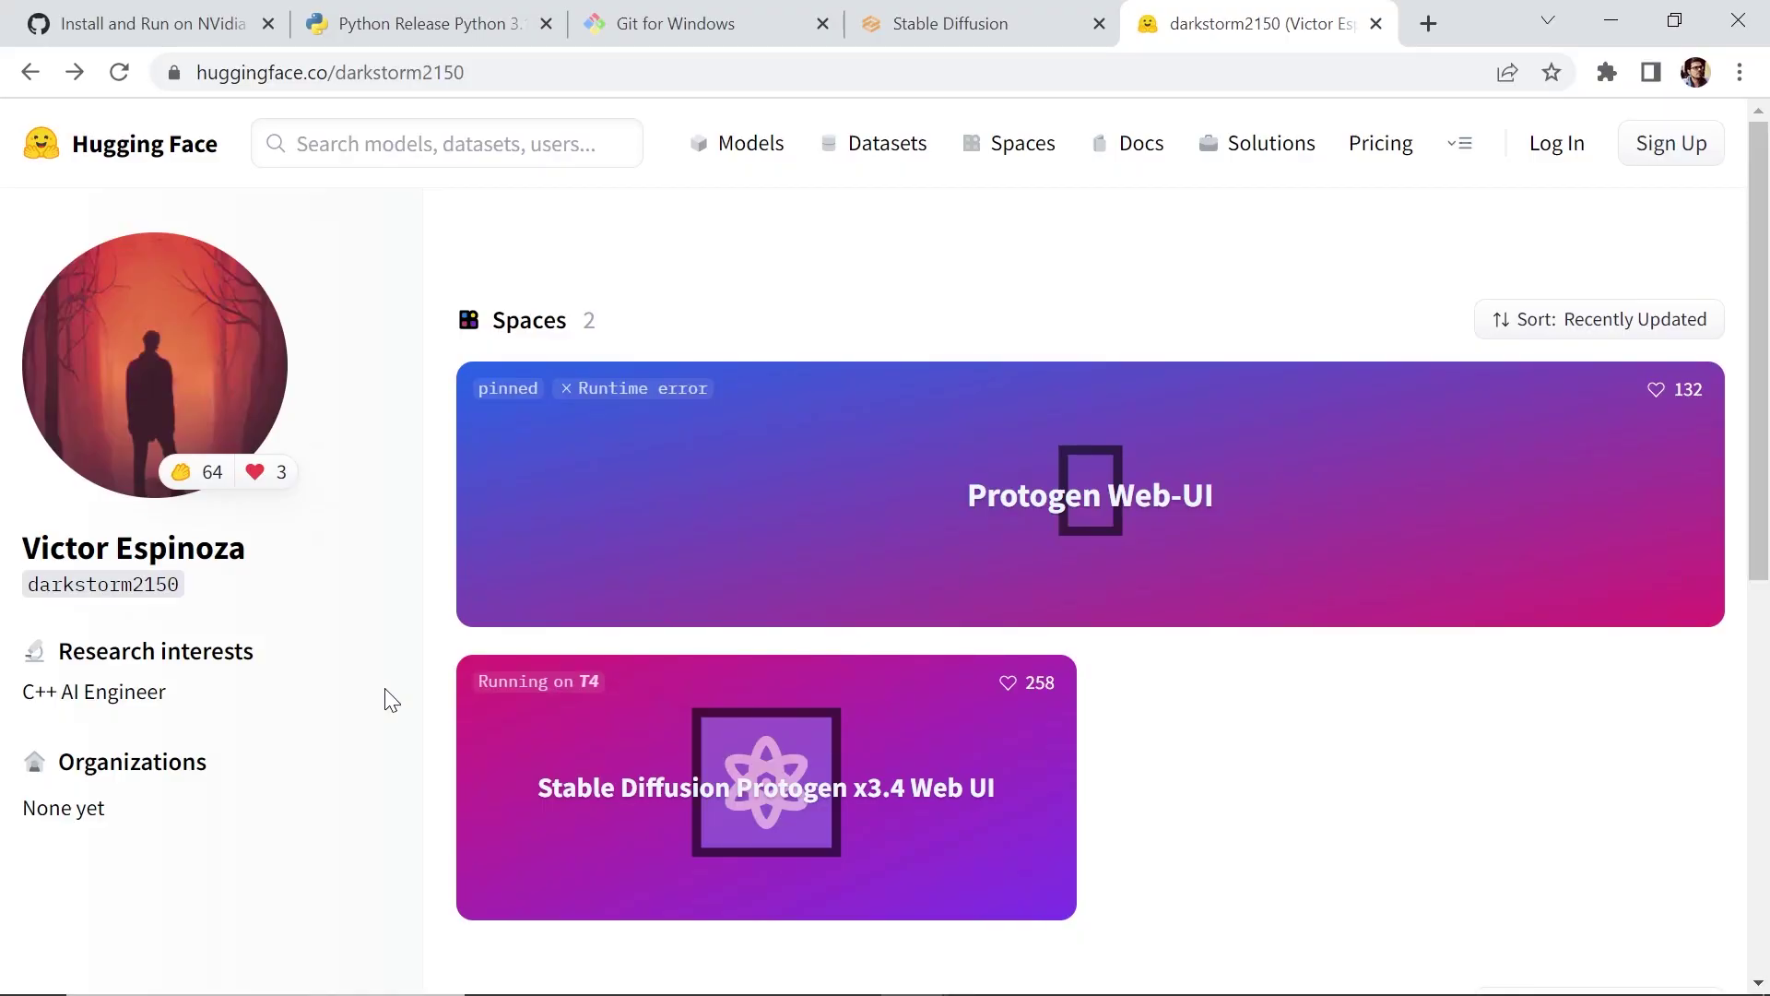
Step: Open the Protogen_v2.2_Official_Release model page from the author's Models list
drag(22, 547, 312, 549)
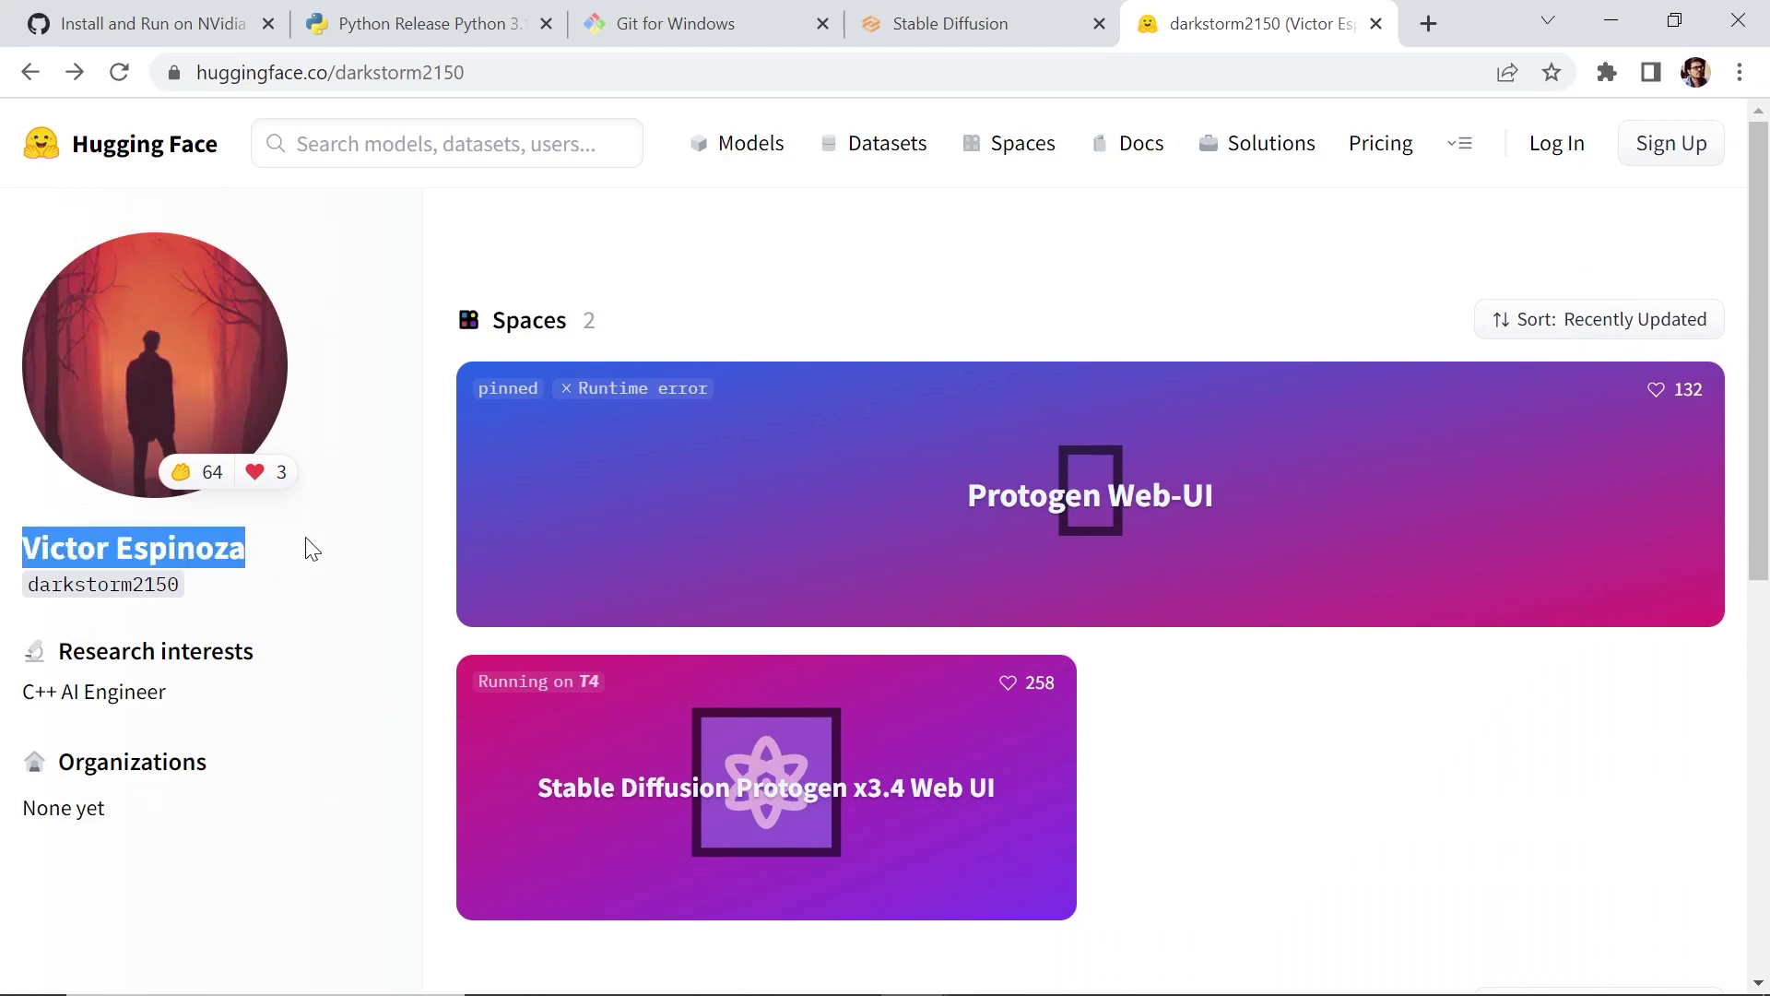
drag(1761, 297, 1724, 624)
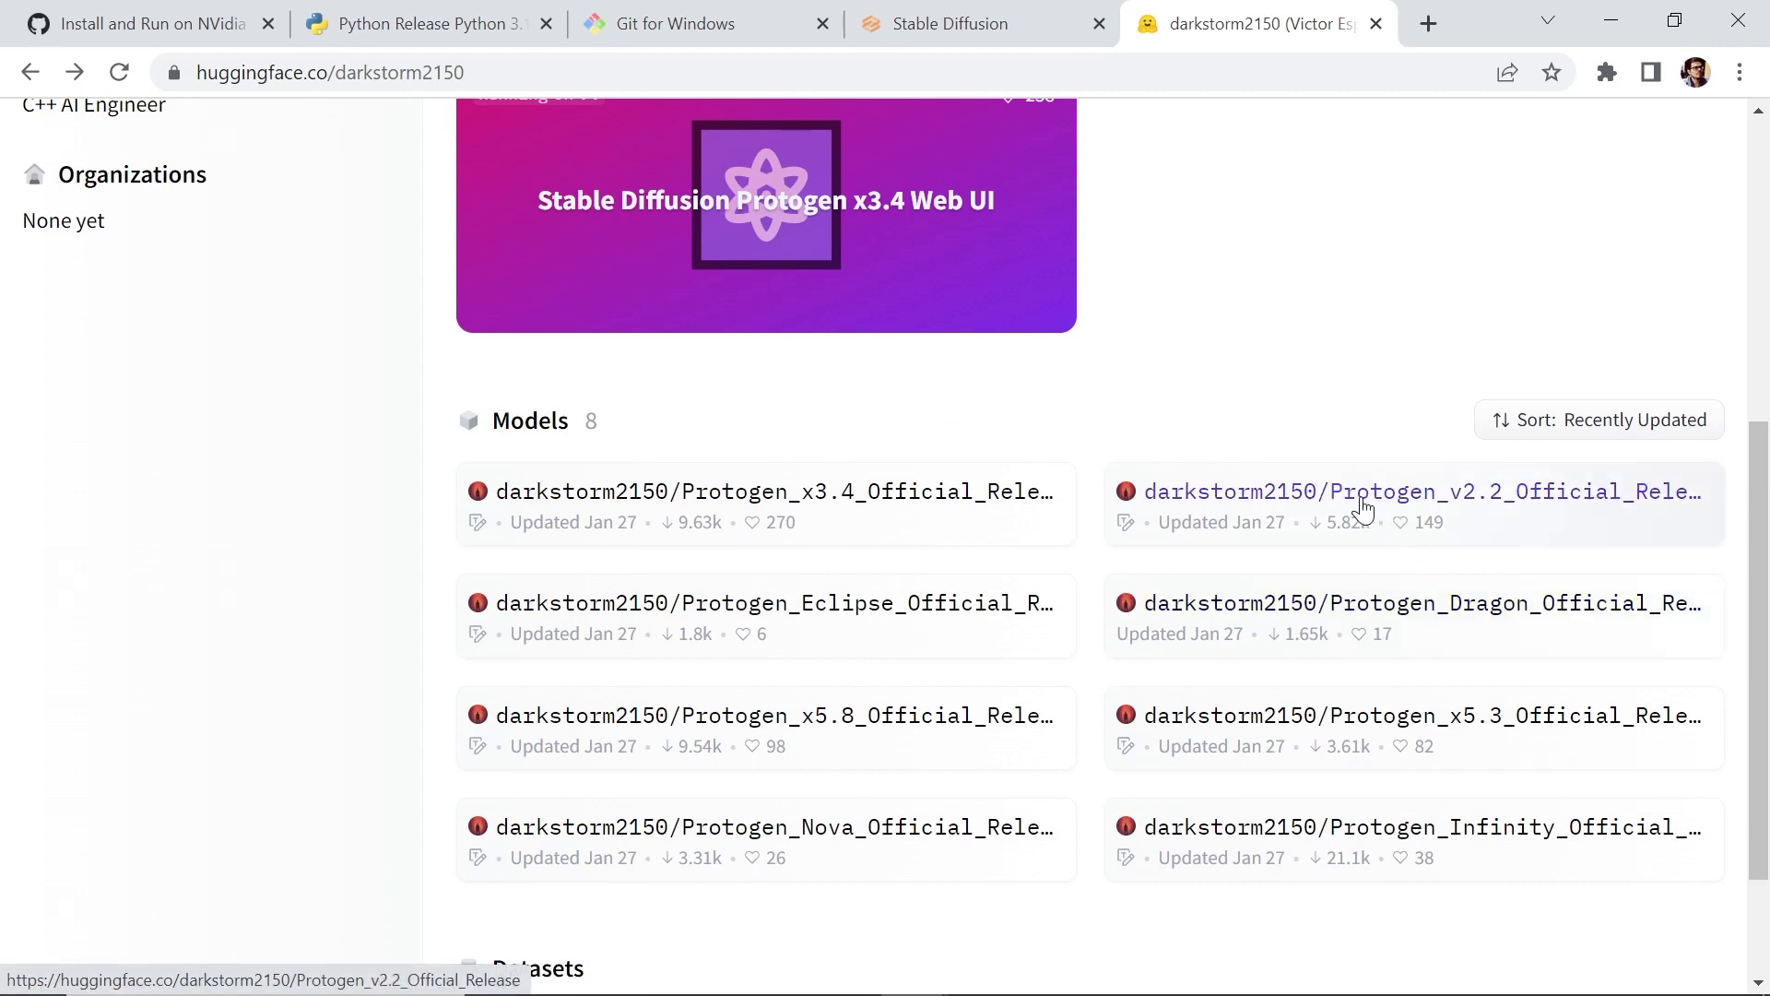
click(1497, 503)
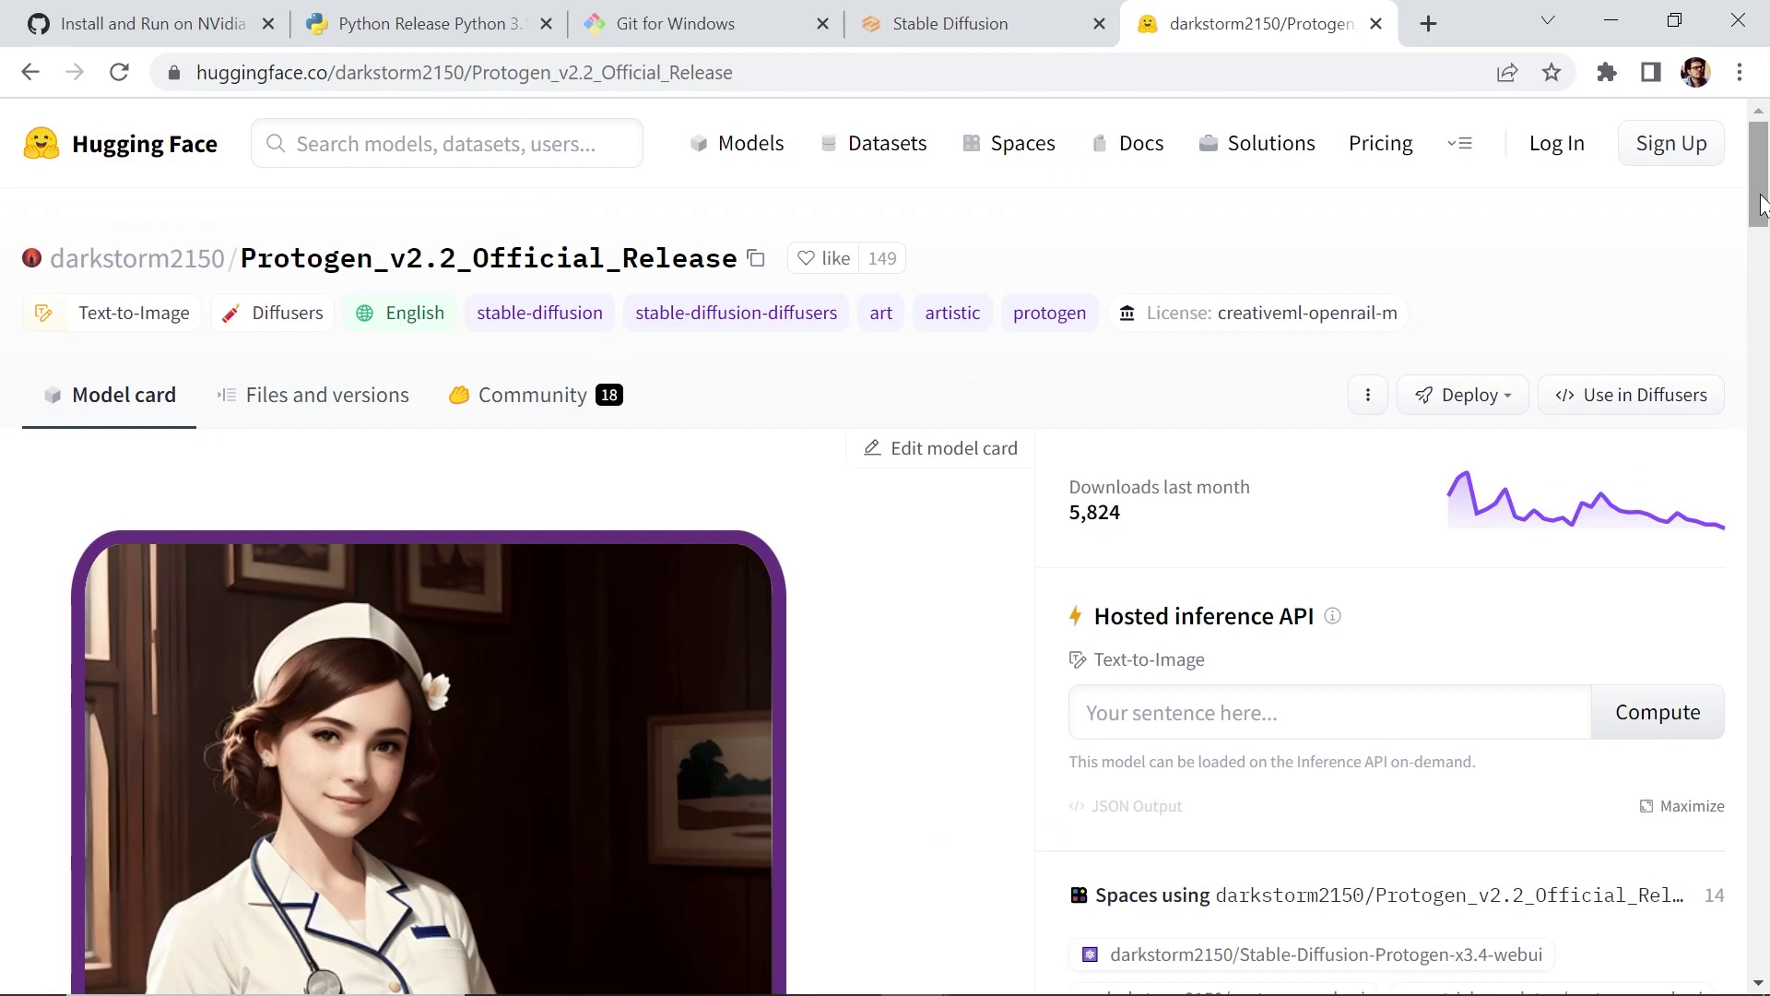
Step: Review the trigger phrase 'modelshoot style' and setup notes, then scroll down to the download links
scroll(1742, 208, down, 1)
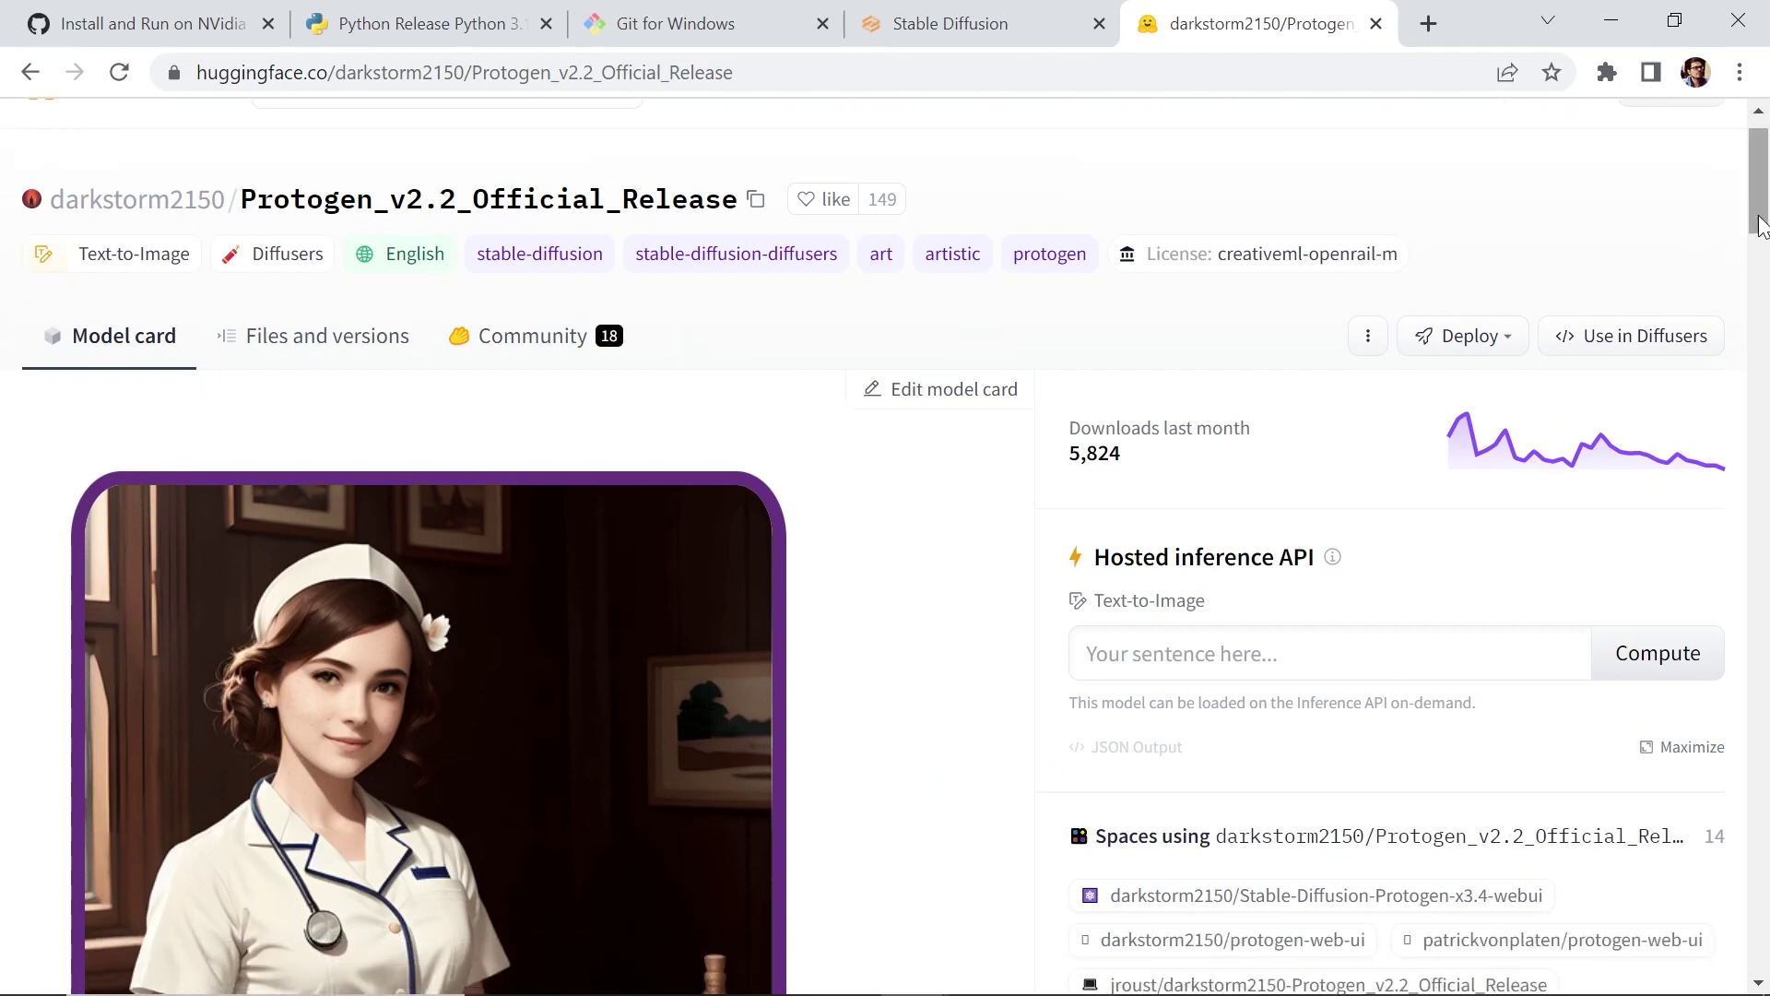
drag(1761, 203, 1763, 555)
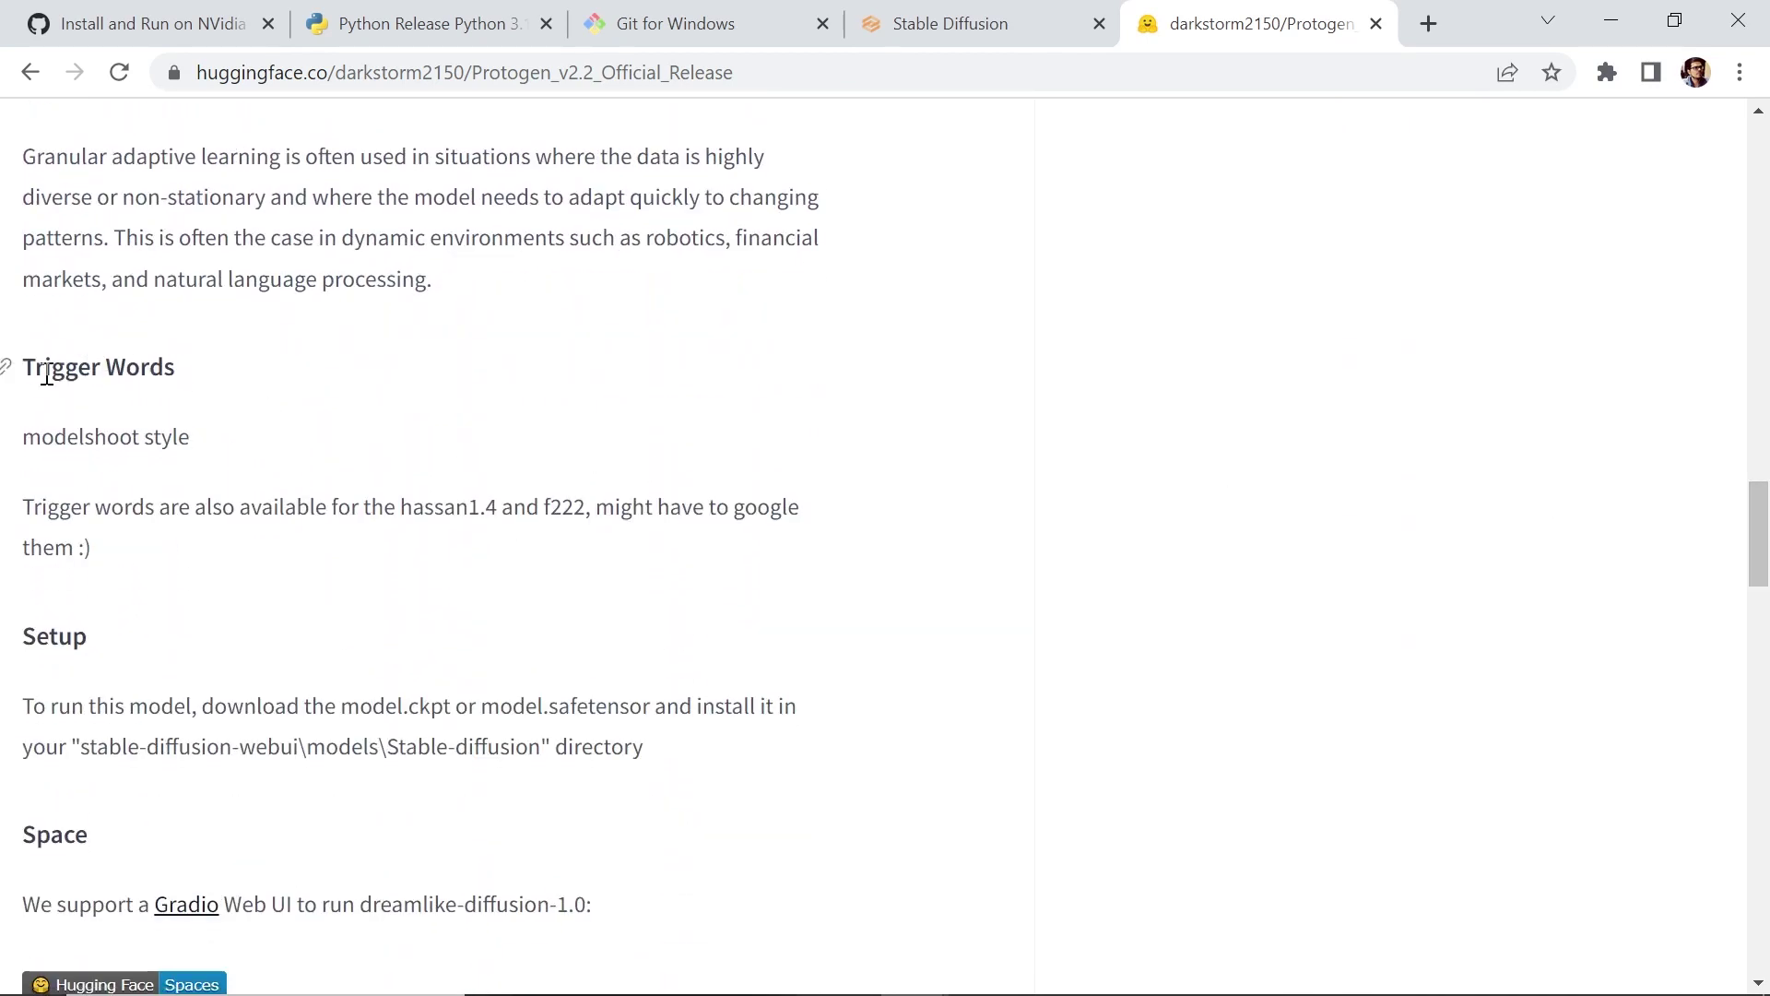
drag(23, 367, 204, 369)
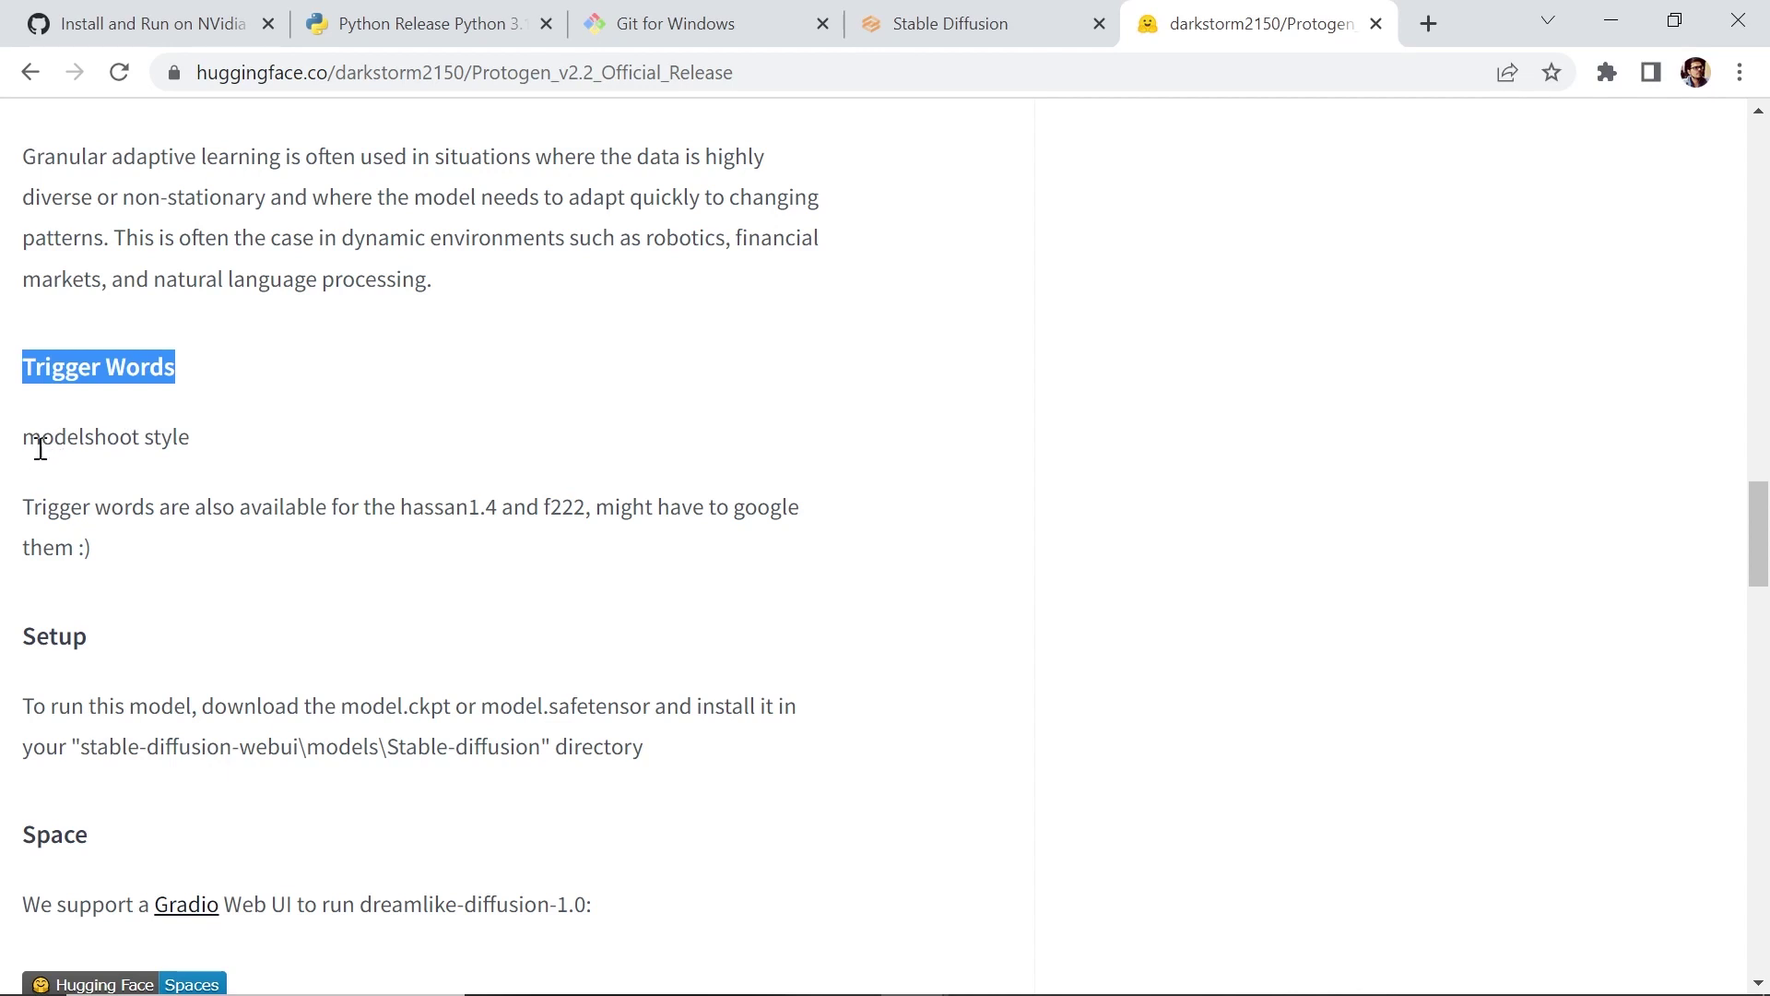
drag(24, 438, 211, 449)
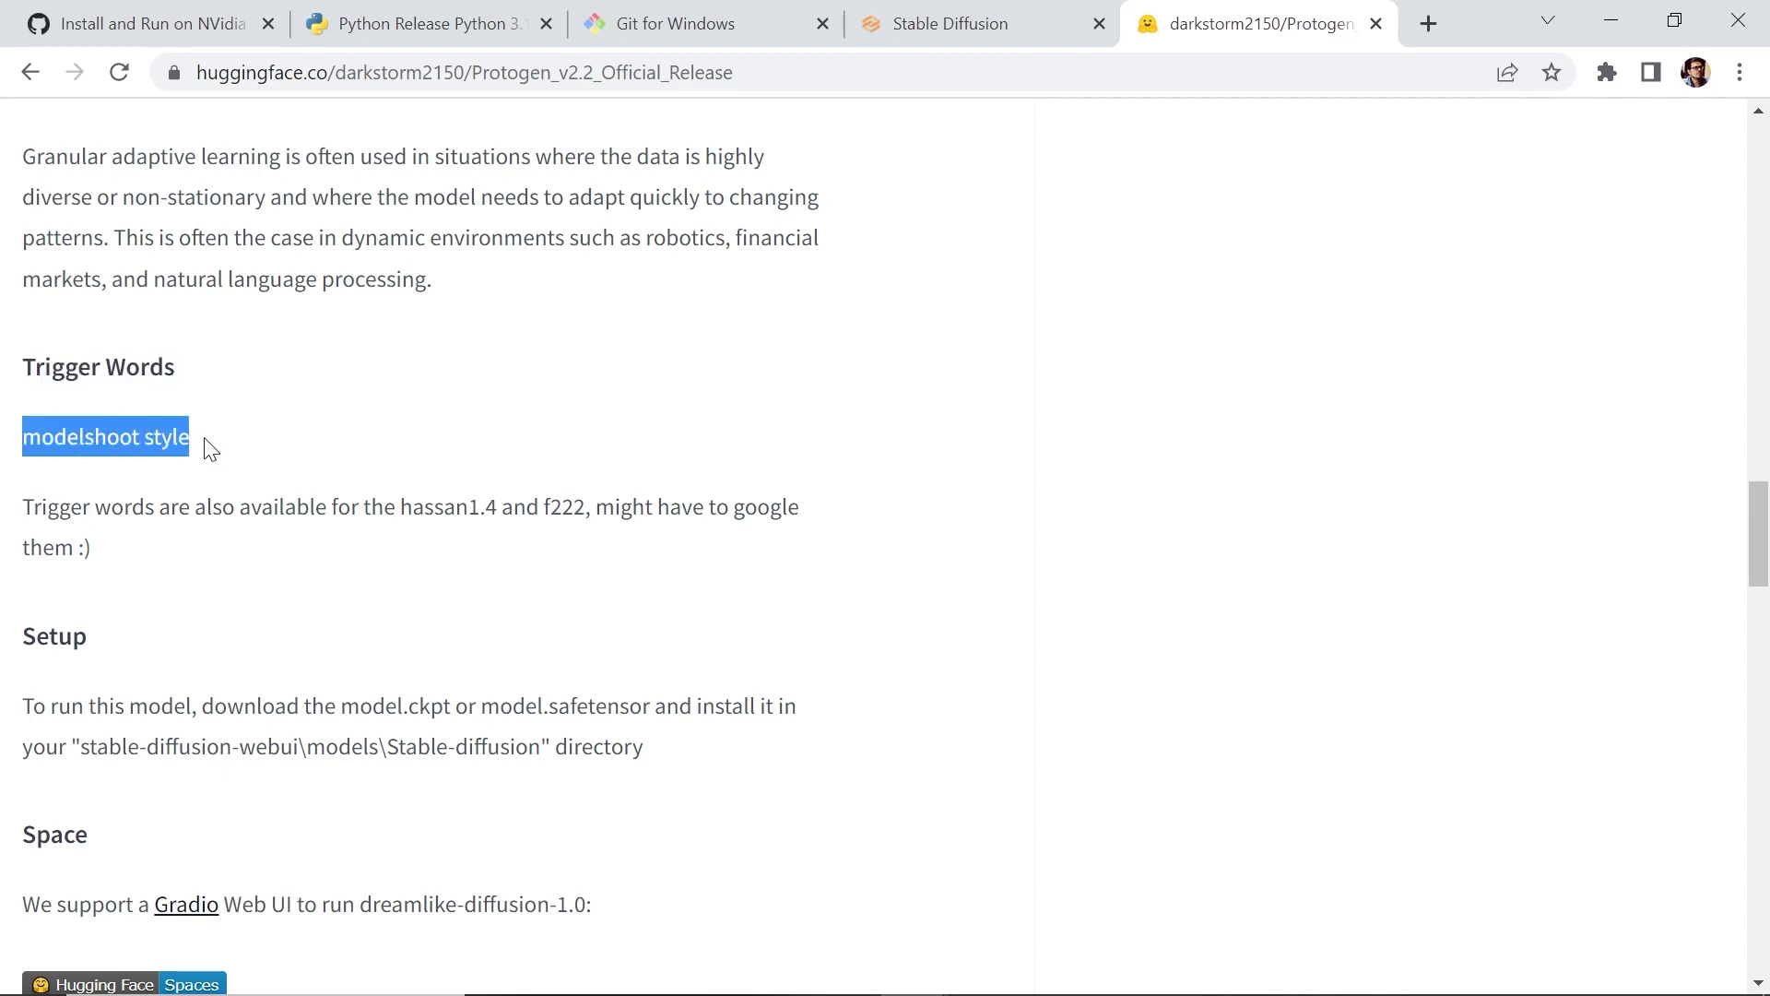
scroll(1760, 553, down, 2)
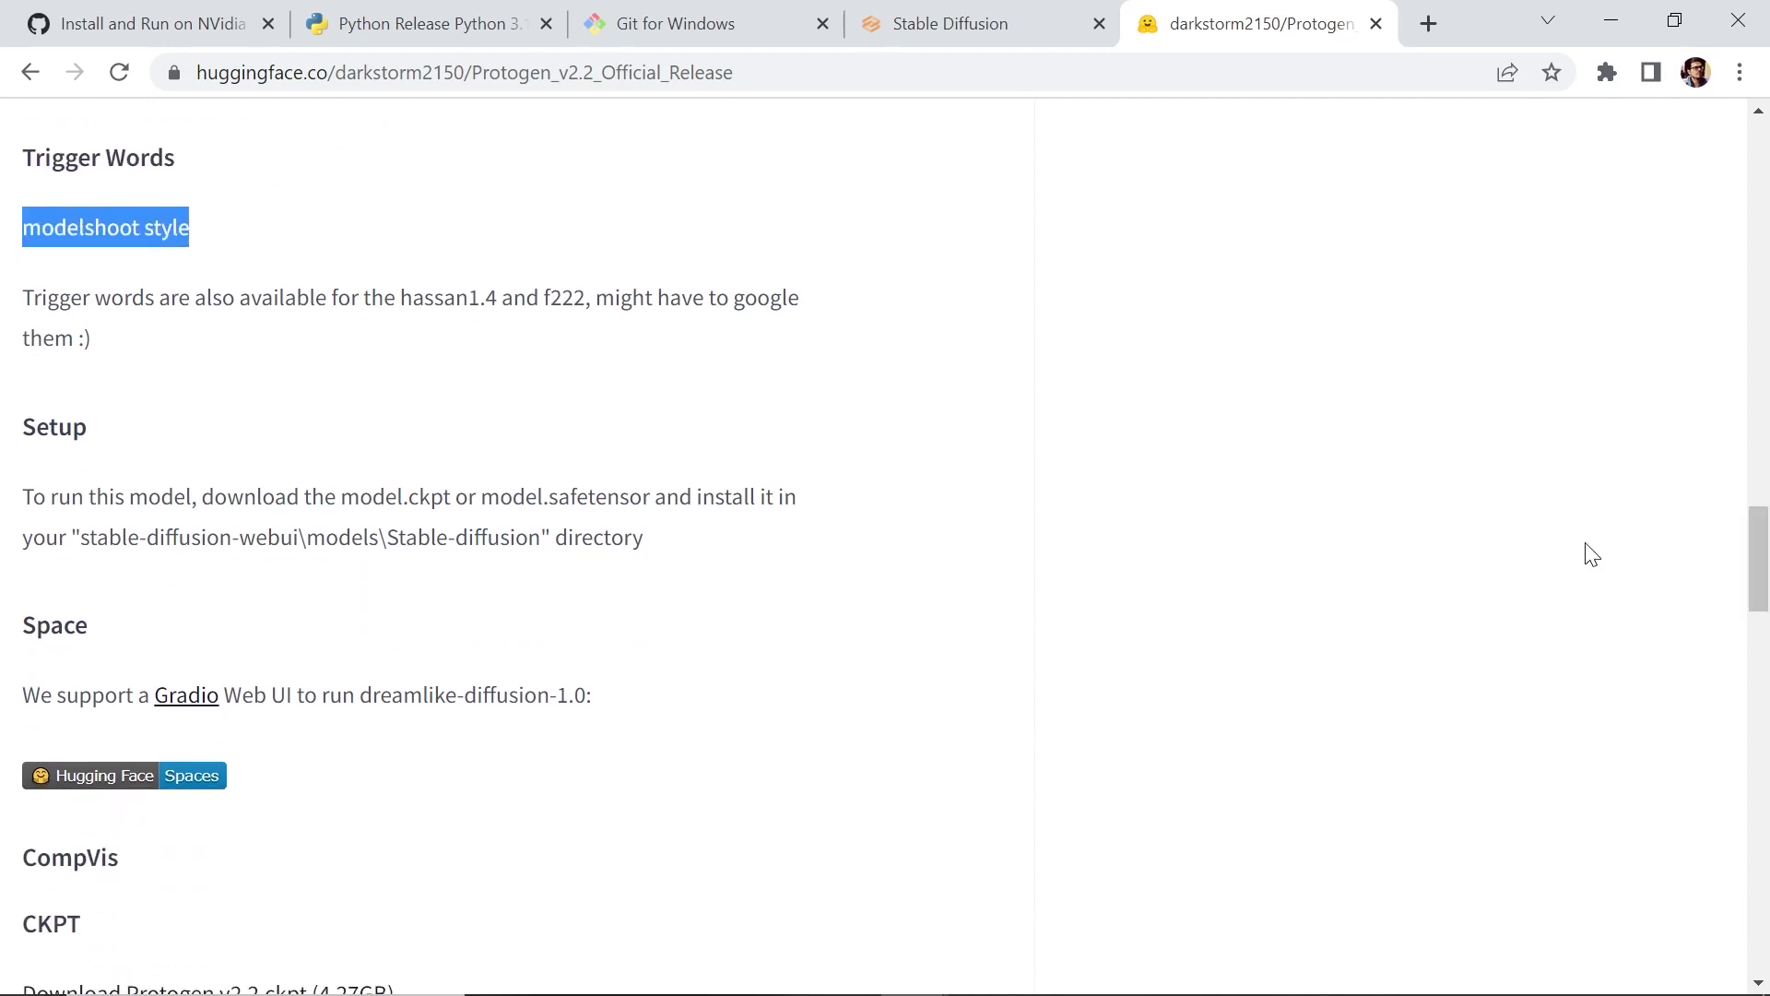
drag(112, 441, 36, 432)
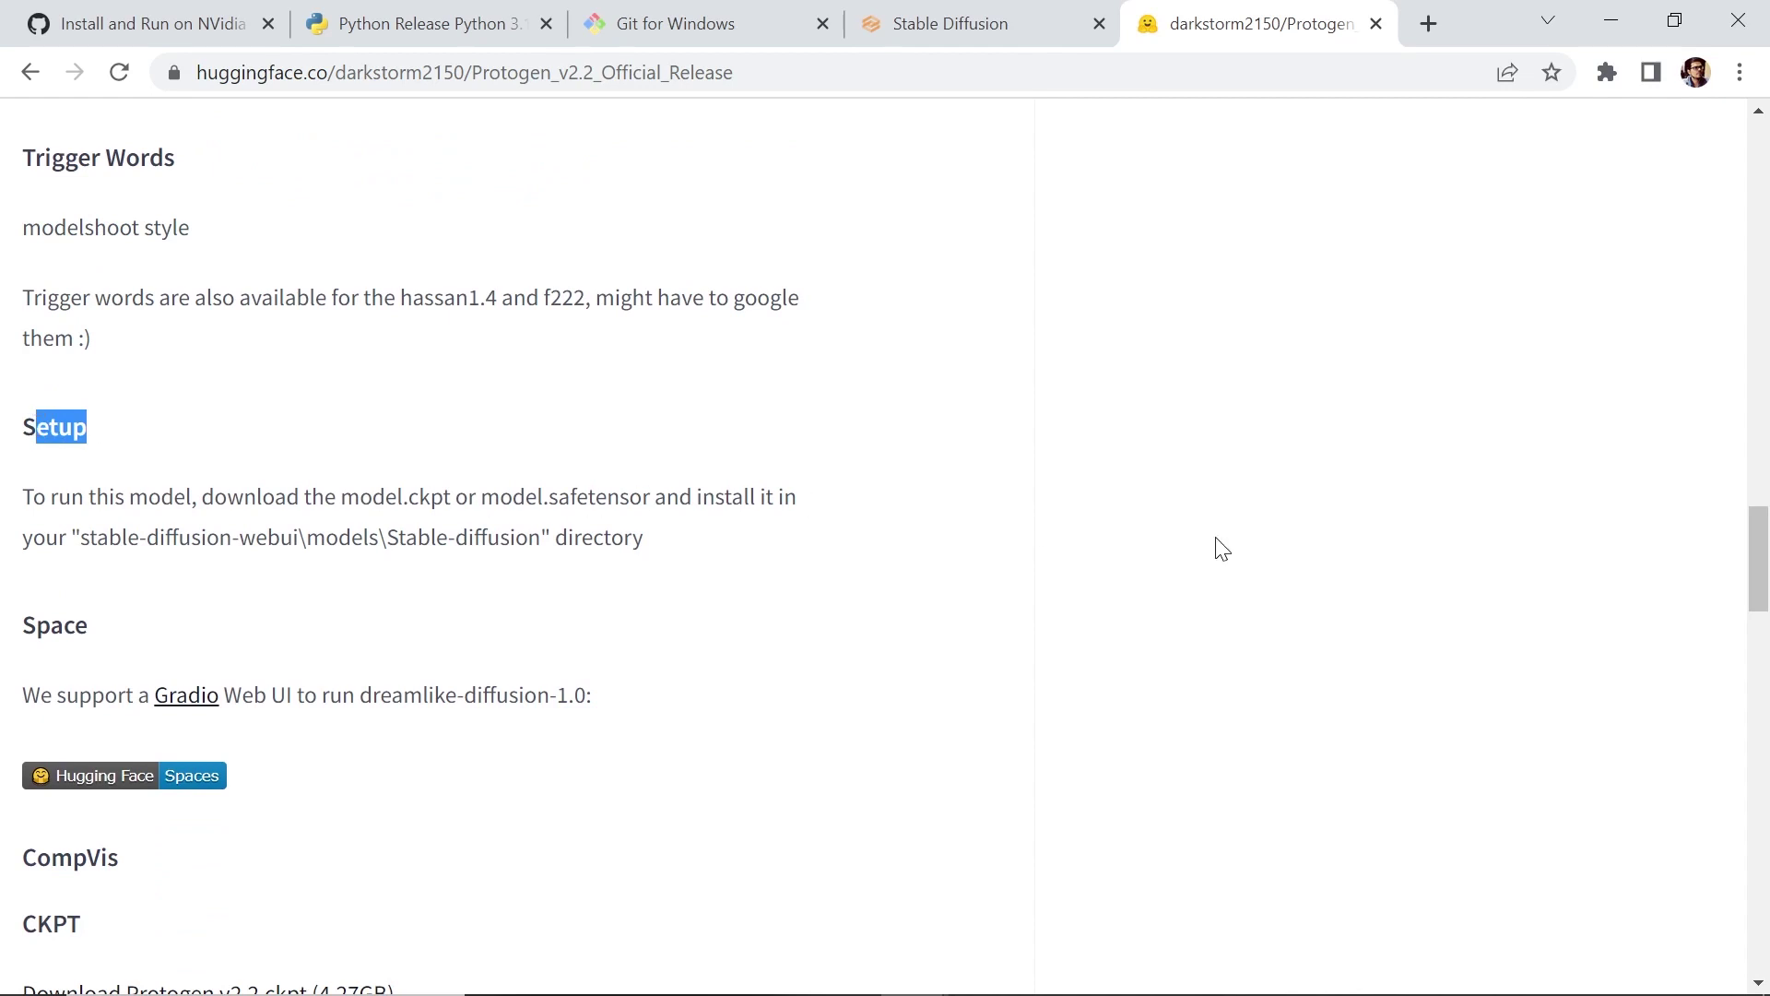
scroll(1761, 610, down, 5)
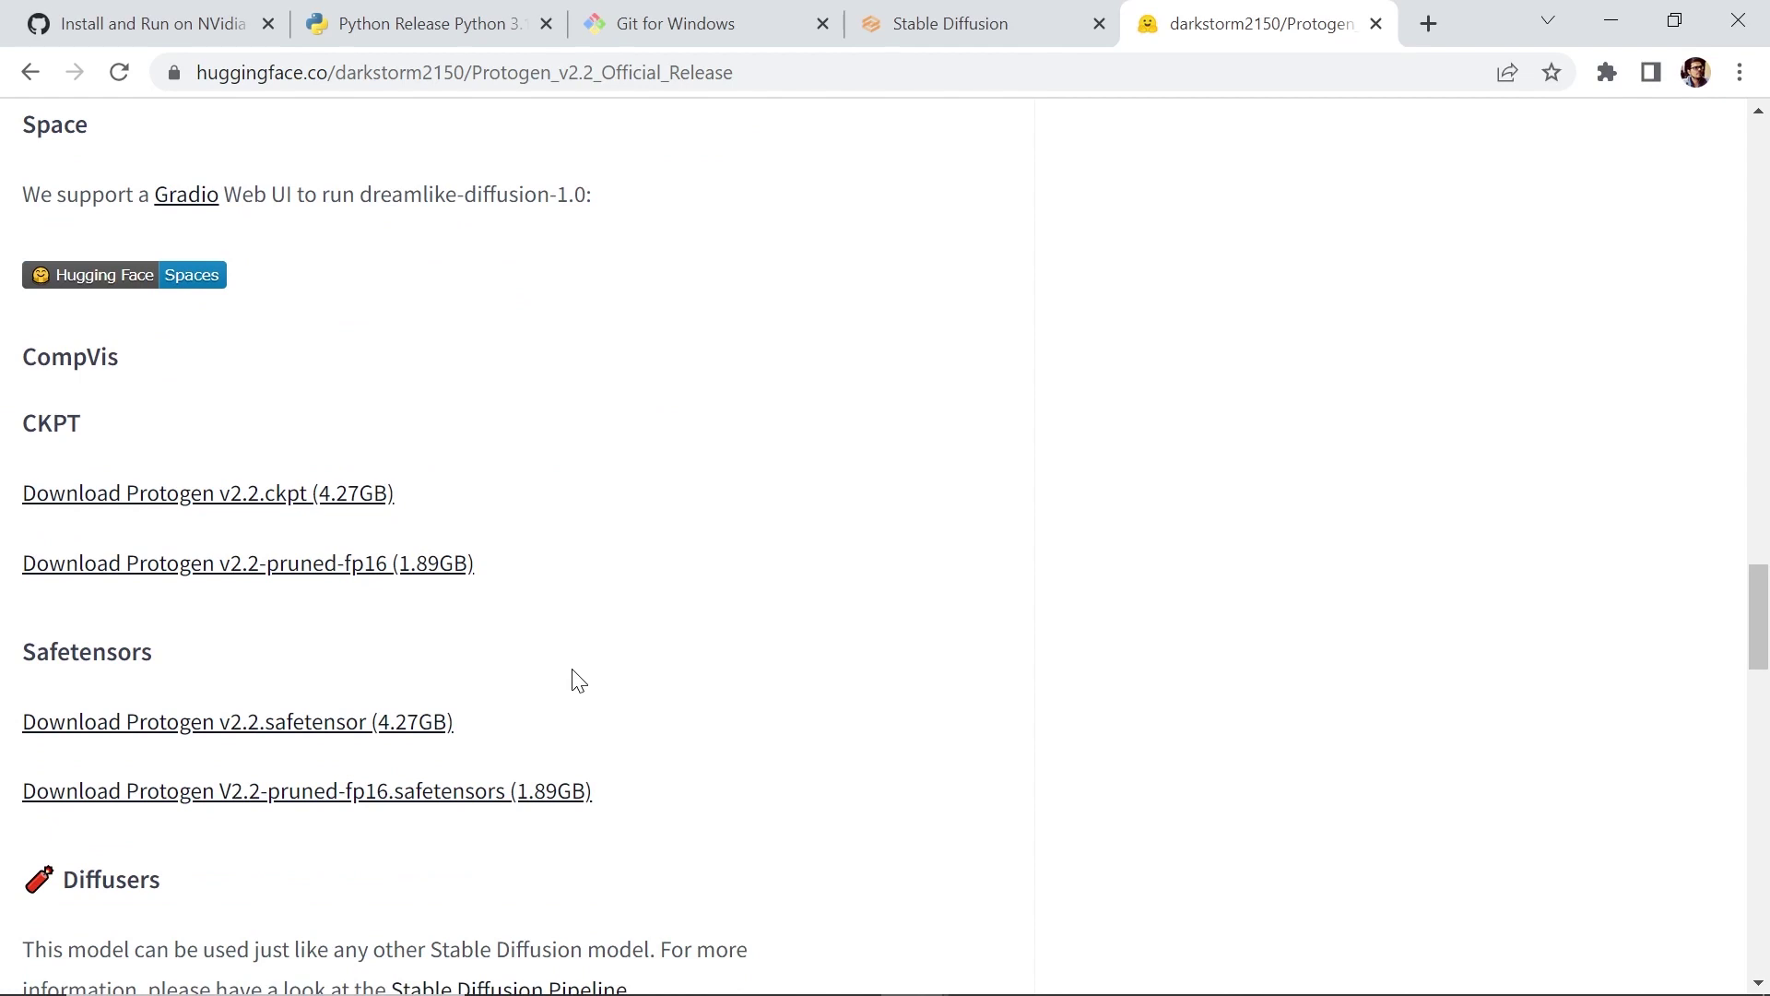
Step: Download Protogen_V2.2.safetensors (4.27 GB) from the repository's Files and versions list
drag(454, 724, 265, 749)
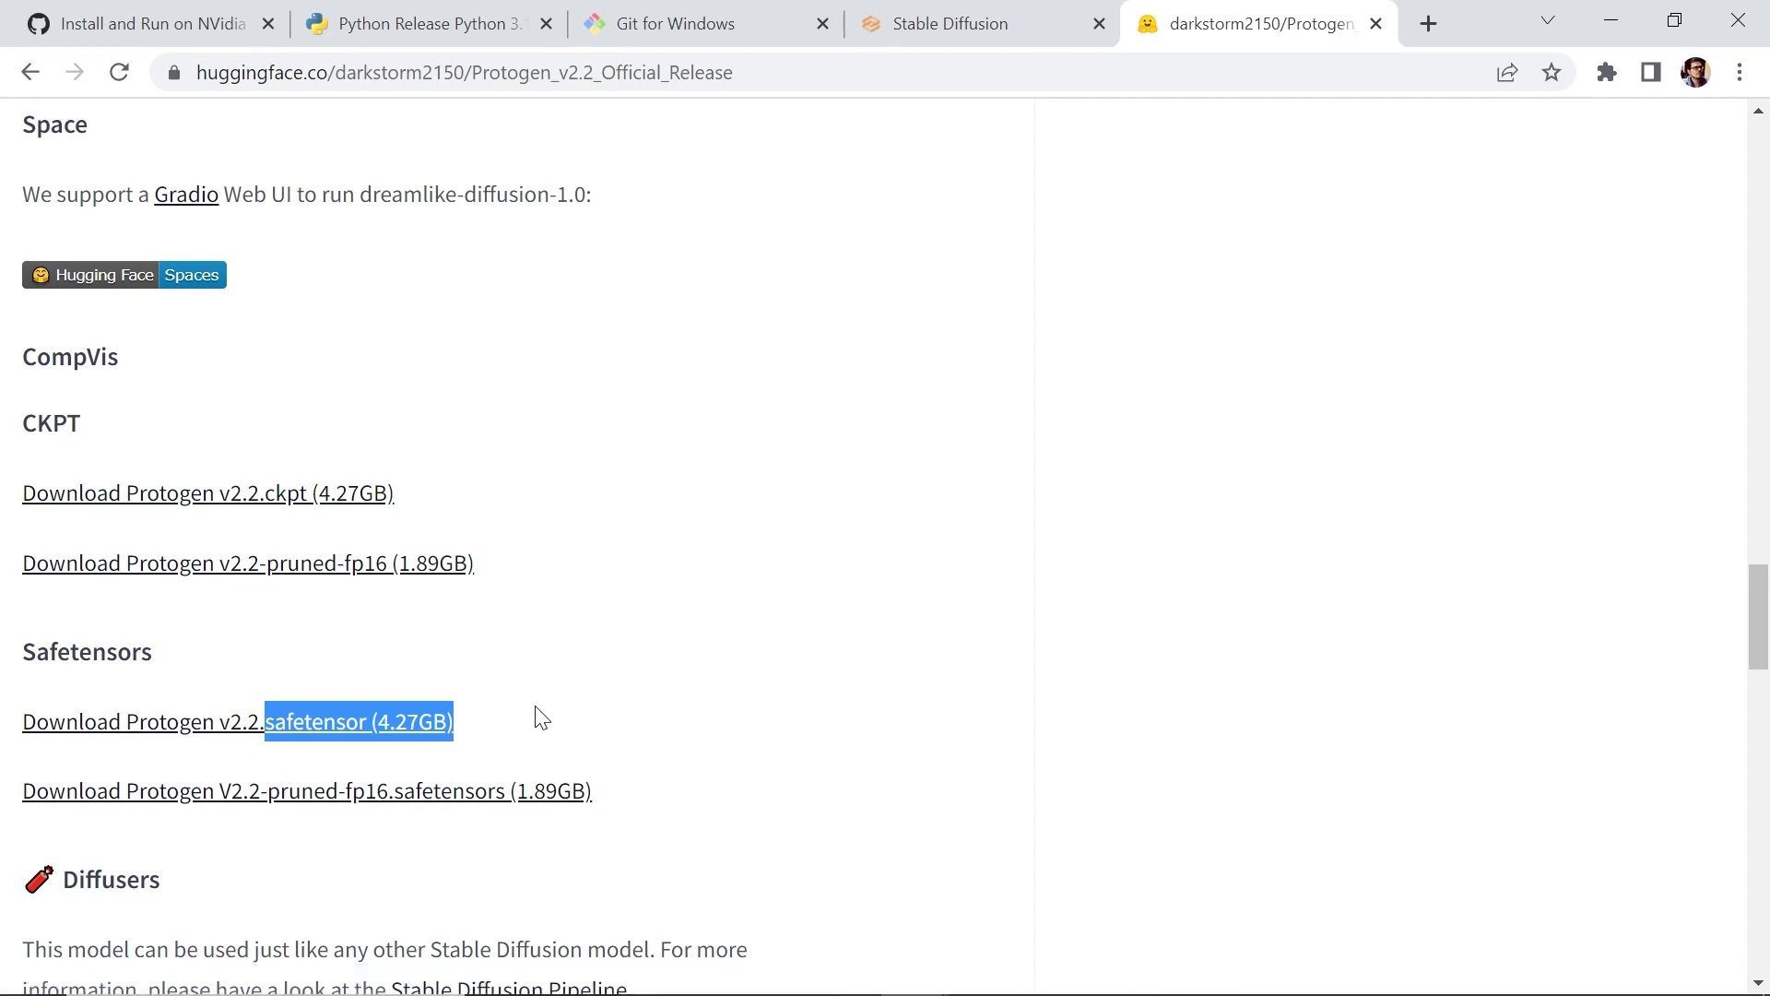
click(674, 643)
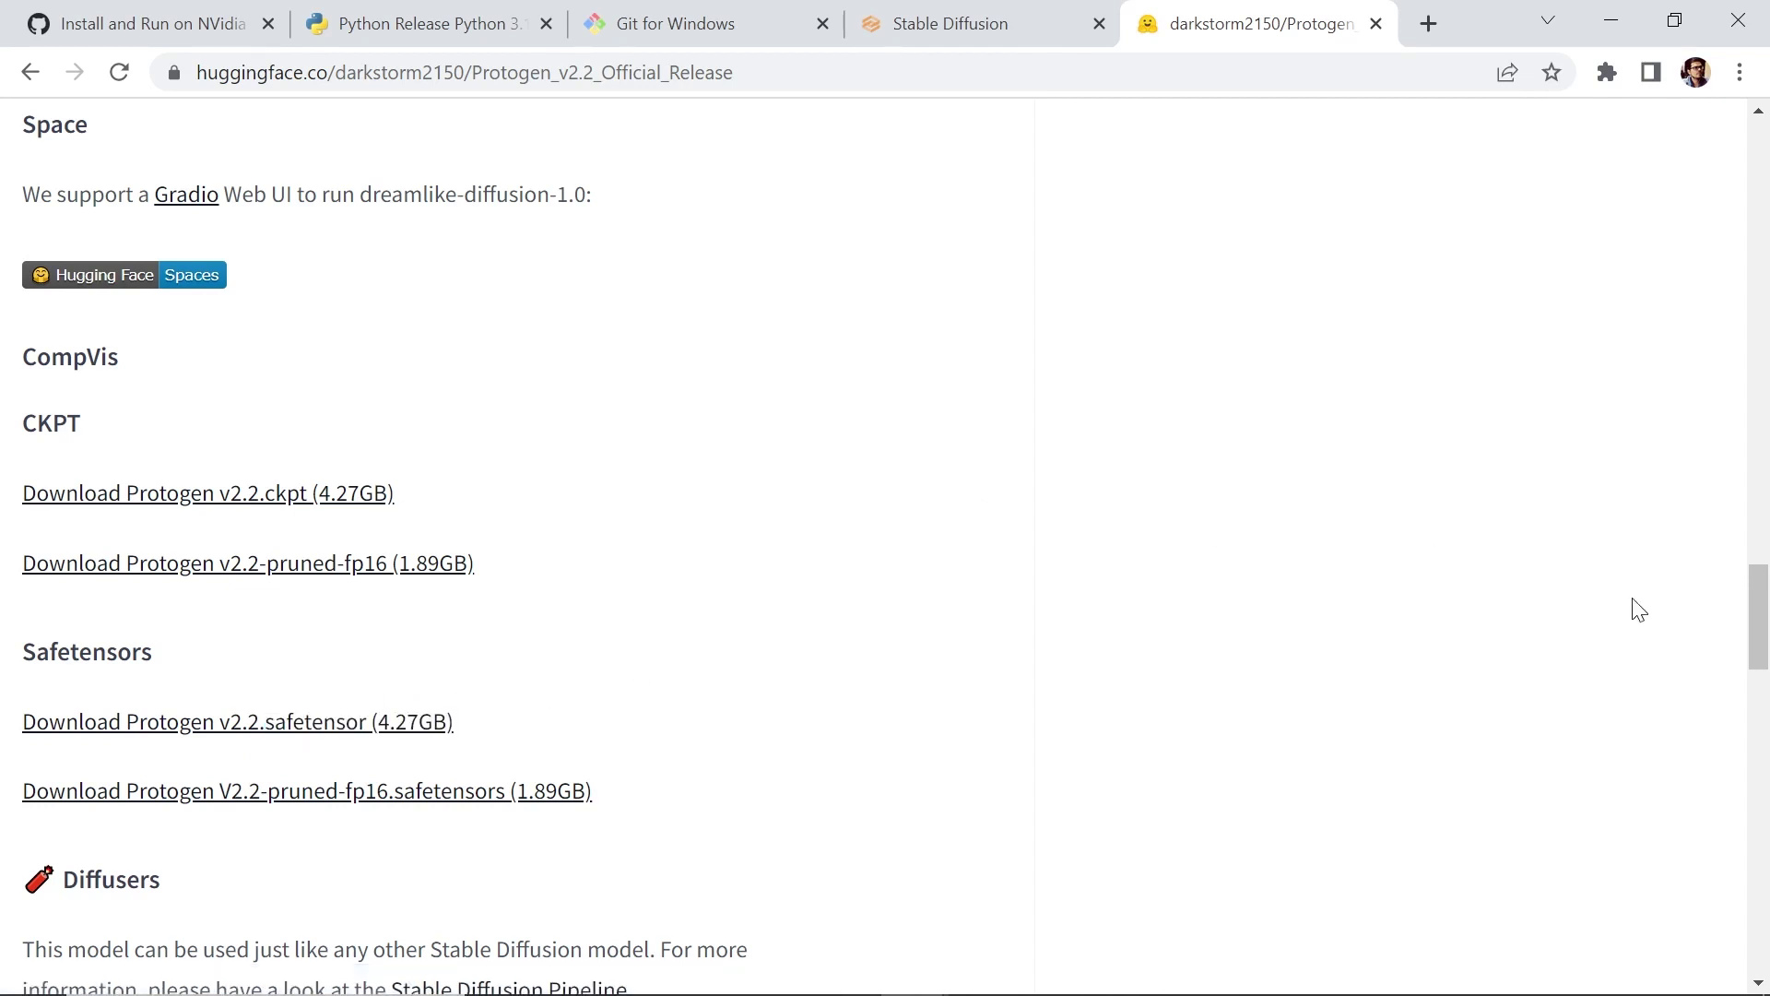
drag(1759, 616, 1761, 166)
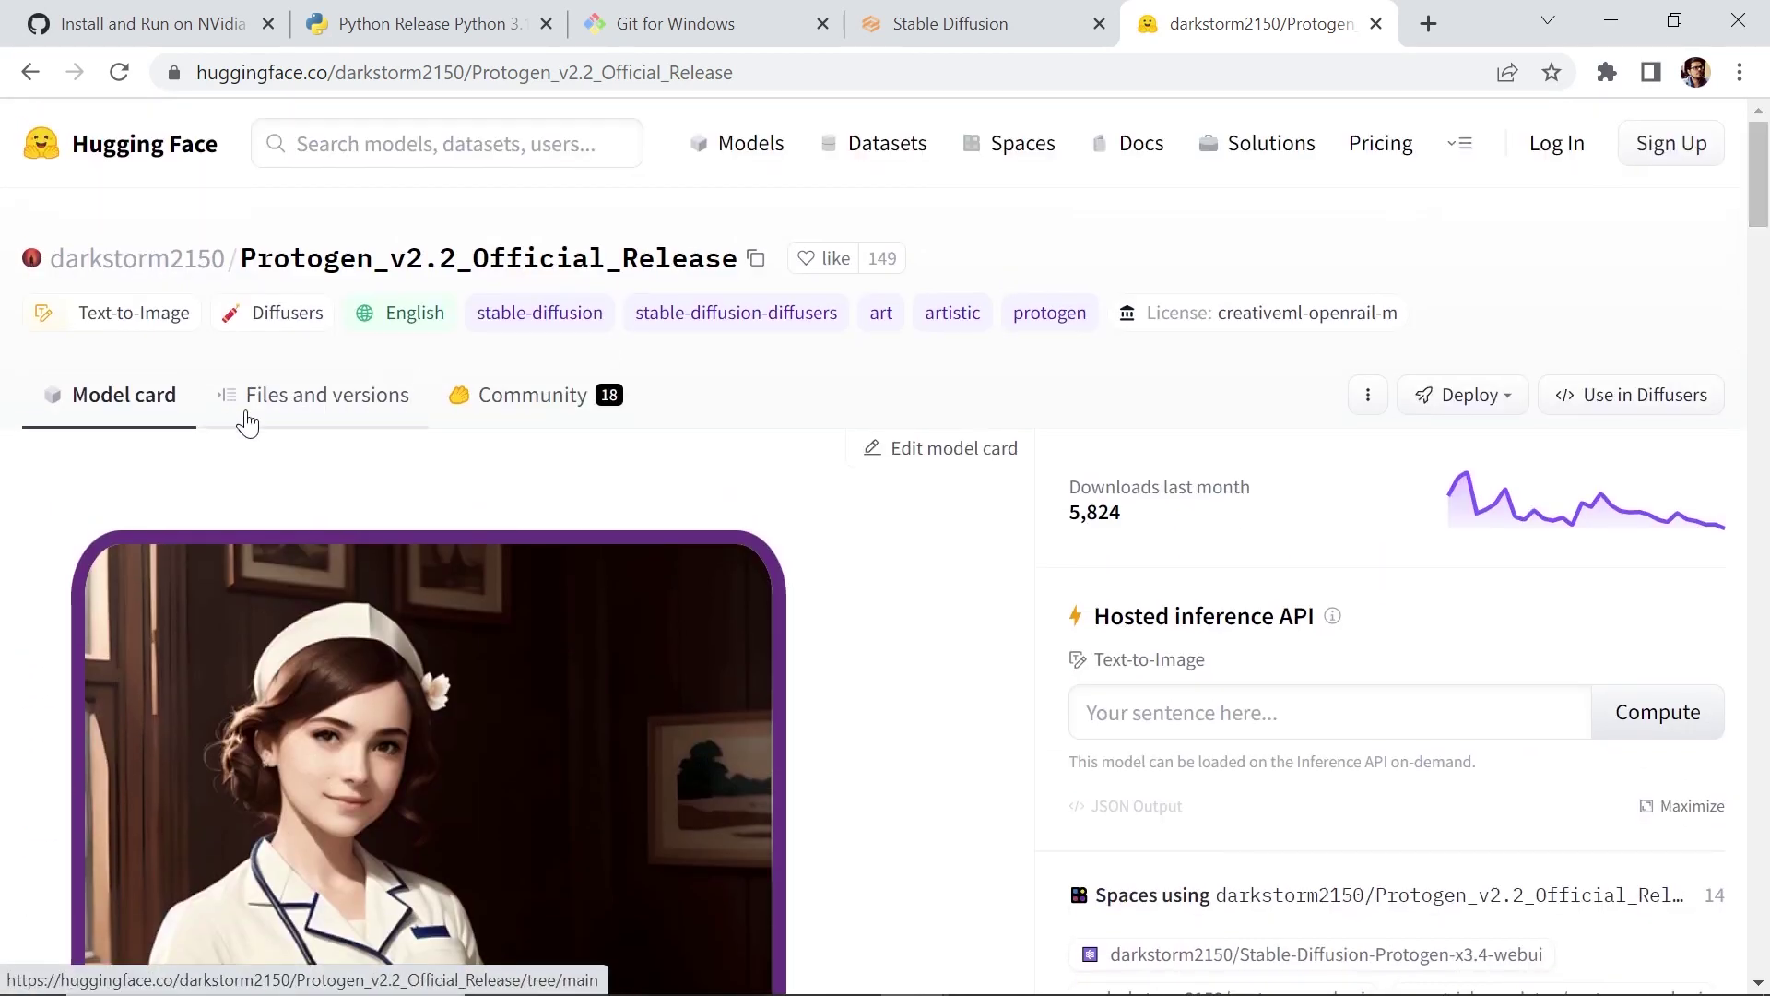
click(407, 411)
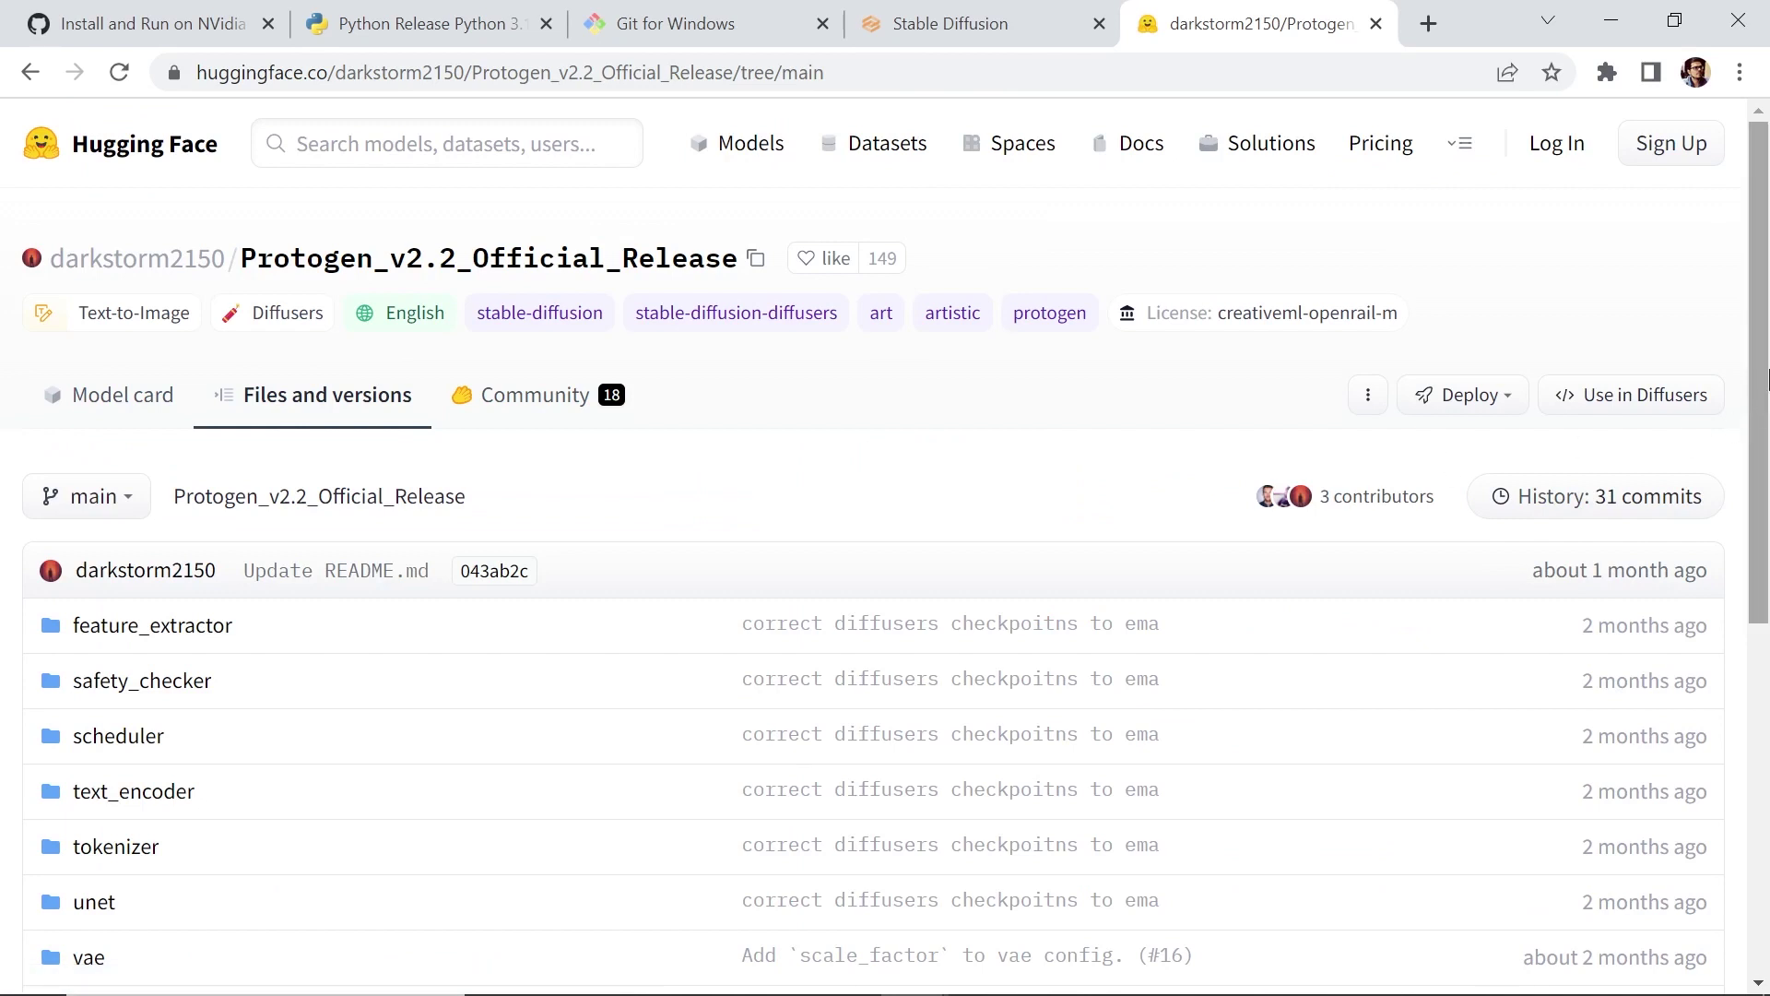
scroll(687, 667, down, 5)
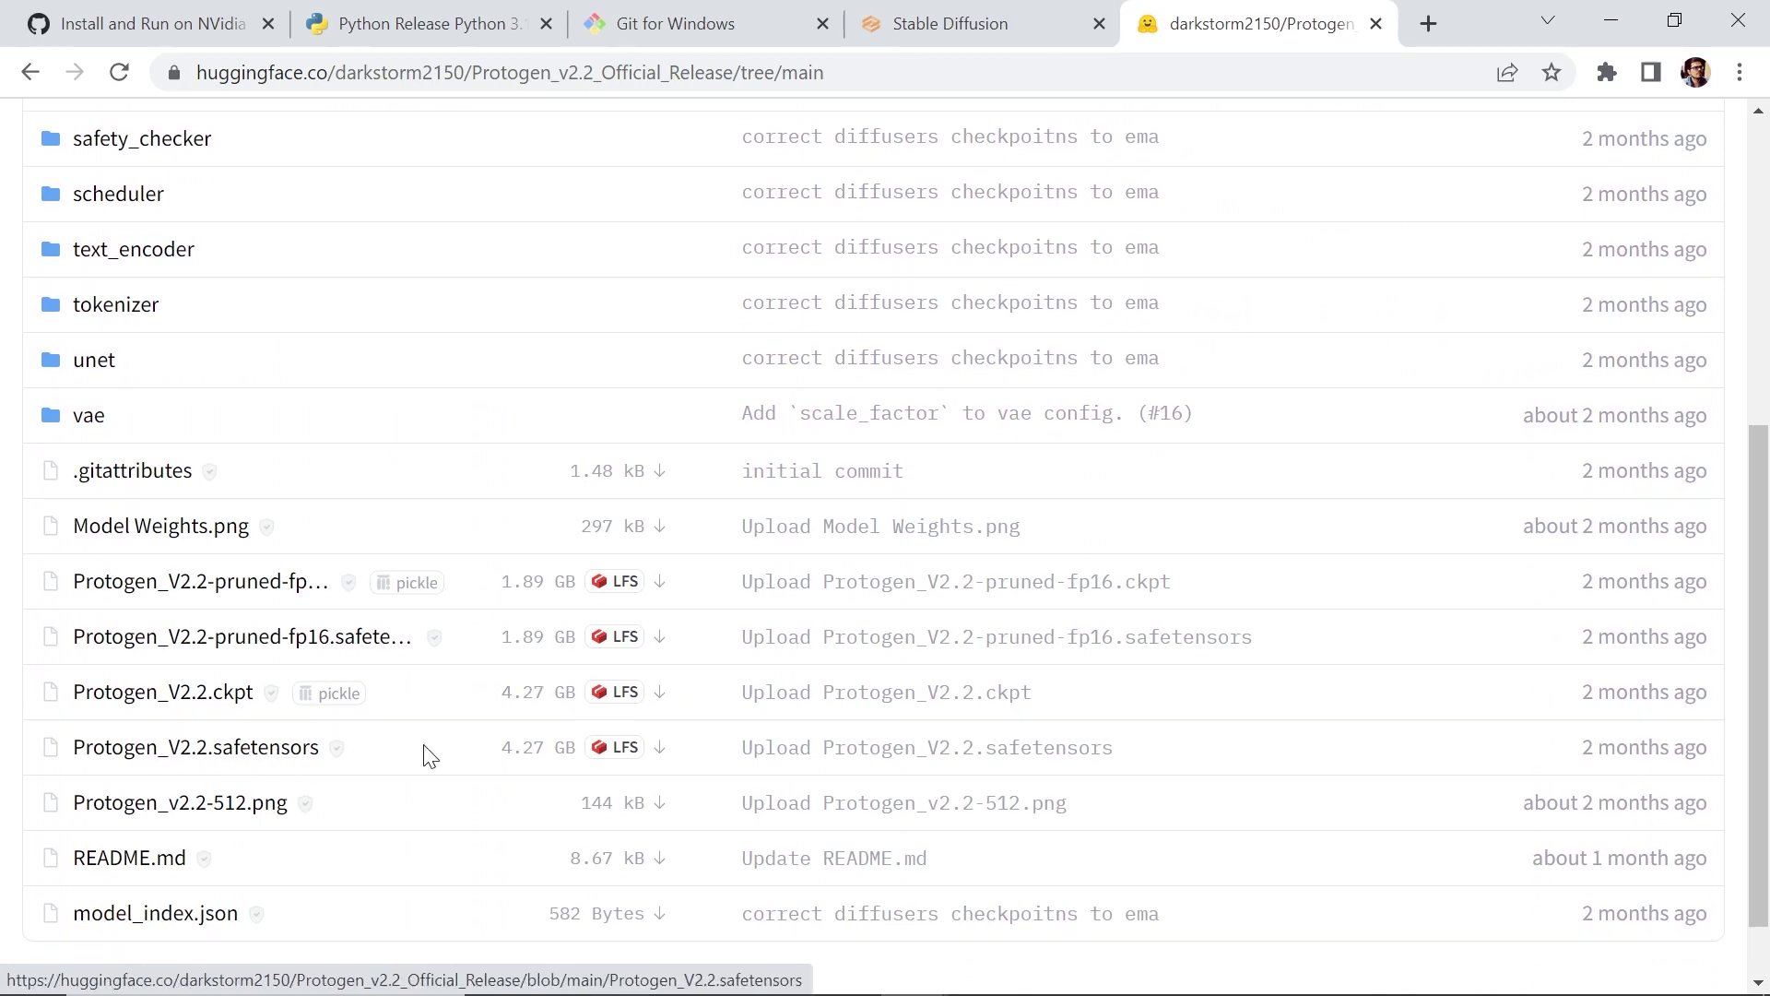
click(661, 753)
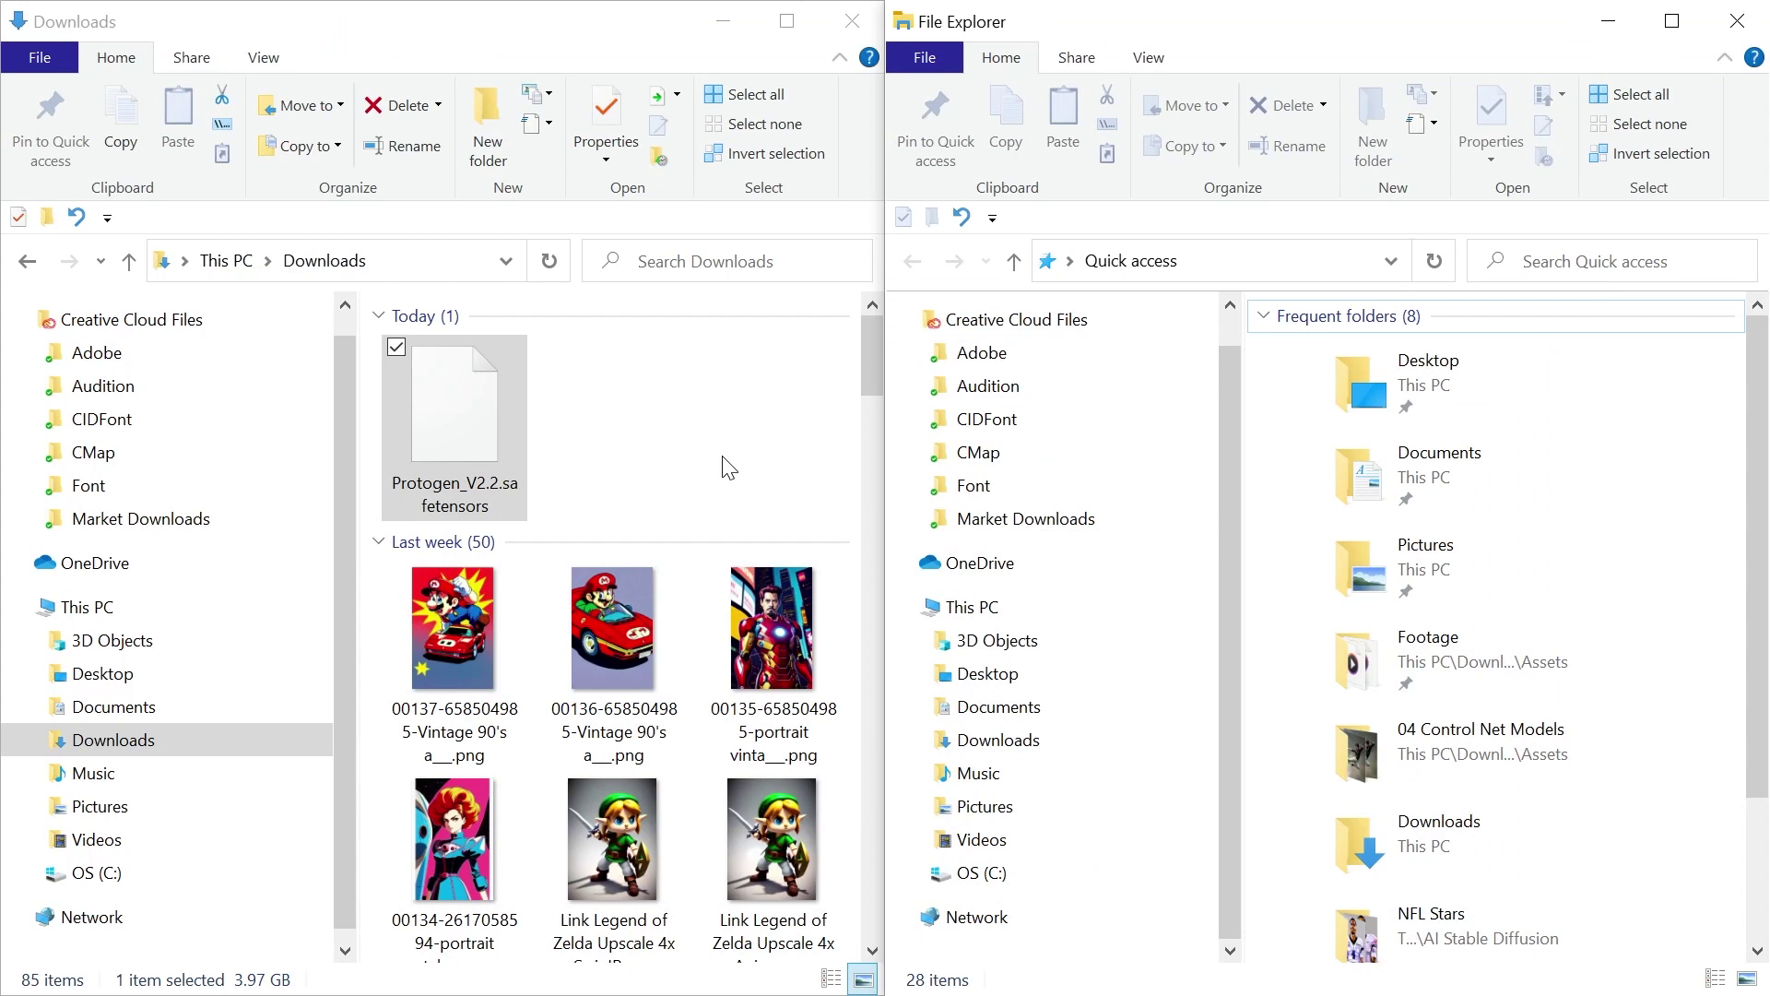
Step: Browse the second Explorer window to C:\Users\<home folder>\stable-diffusion-webui
click(1005, 874)
double_click(1568, 796)
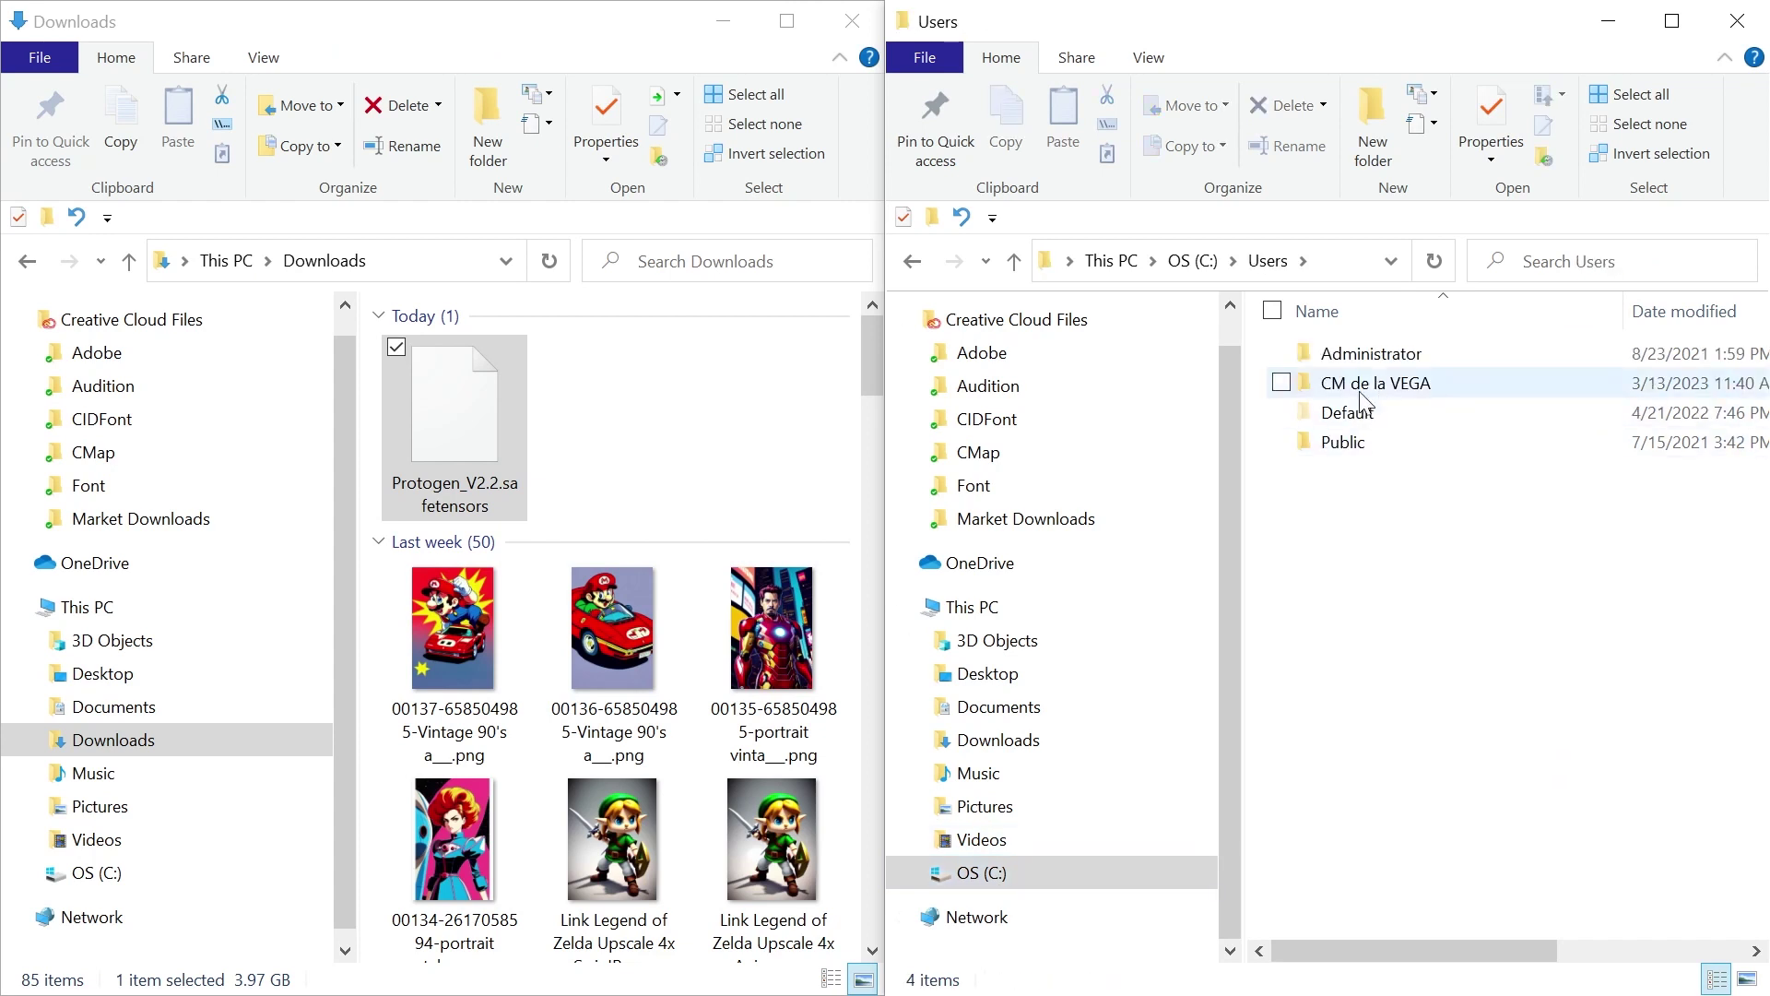
click(1536, 399)
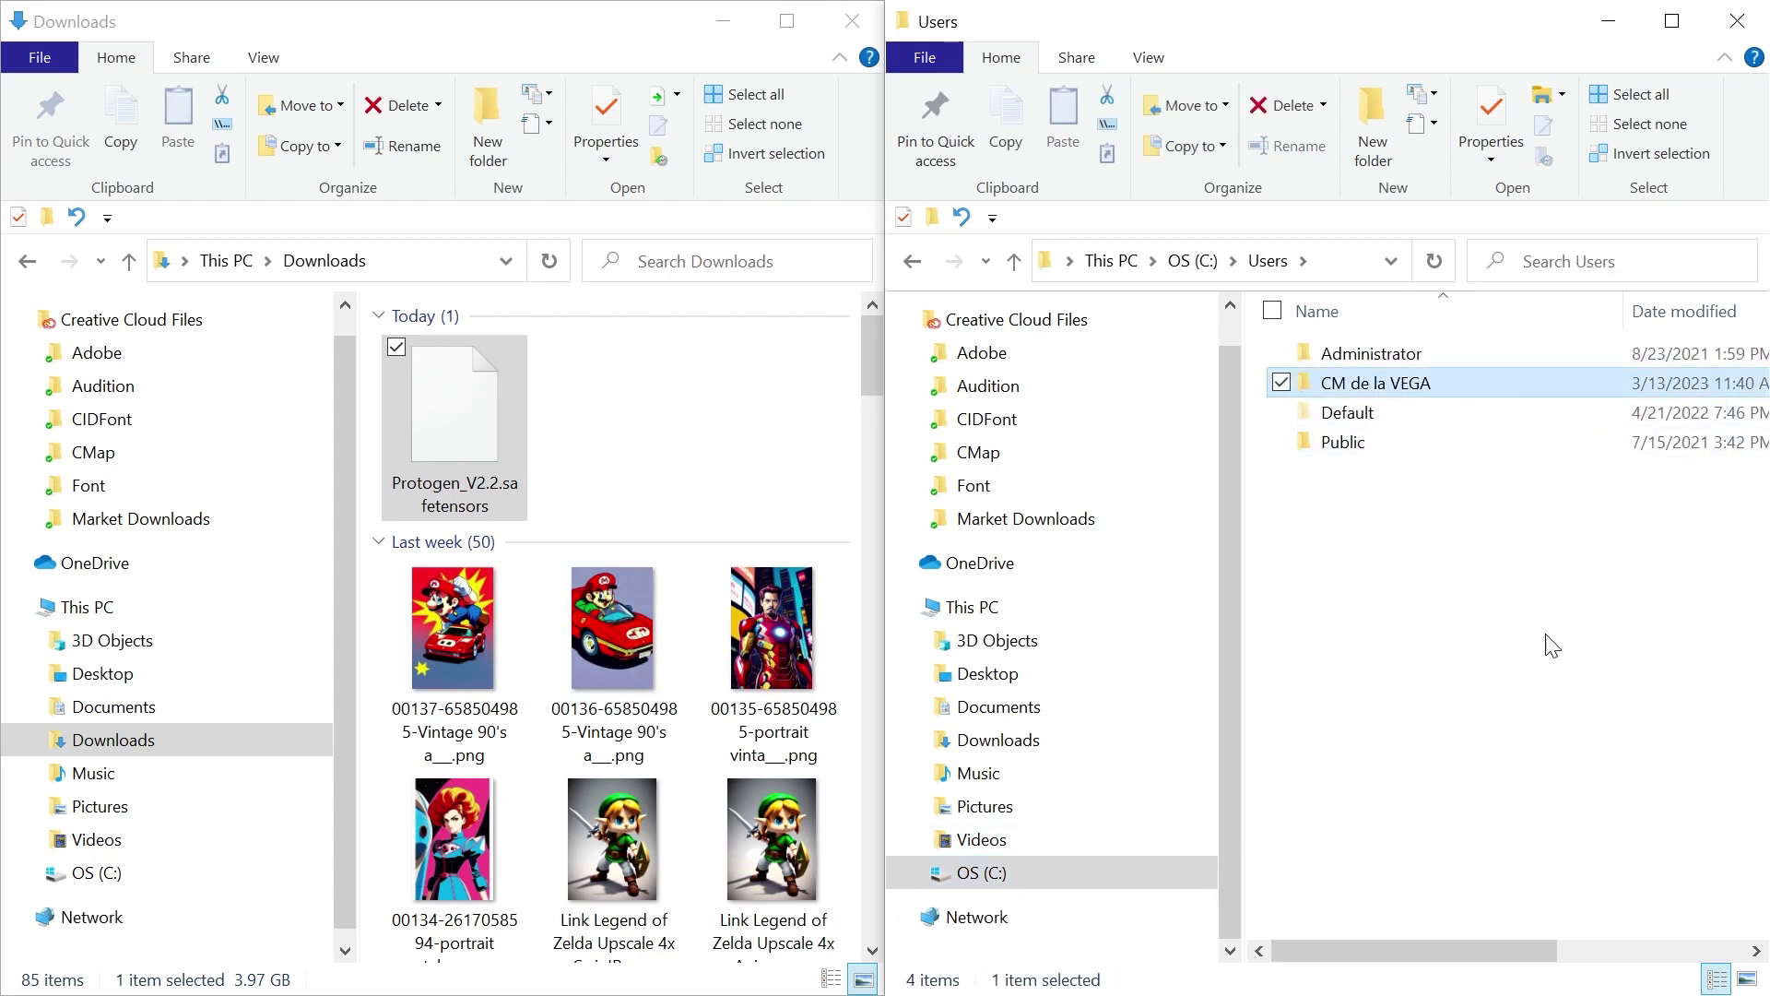
key(Return)
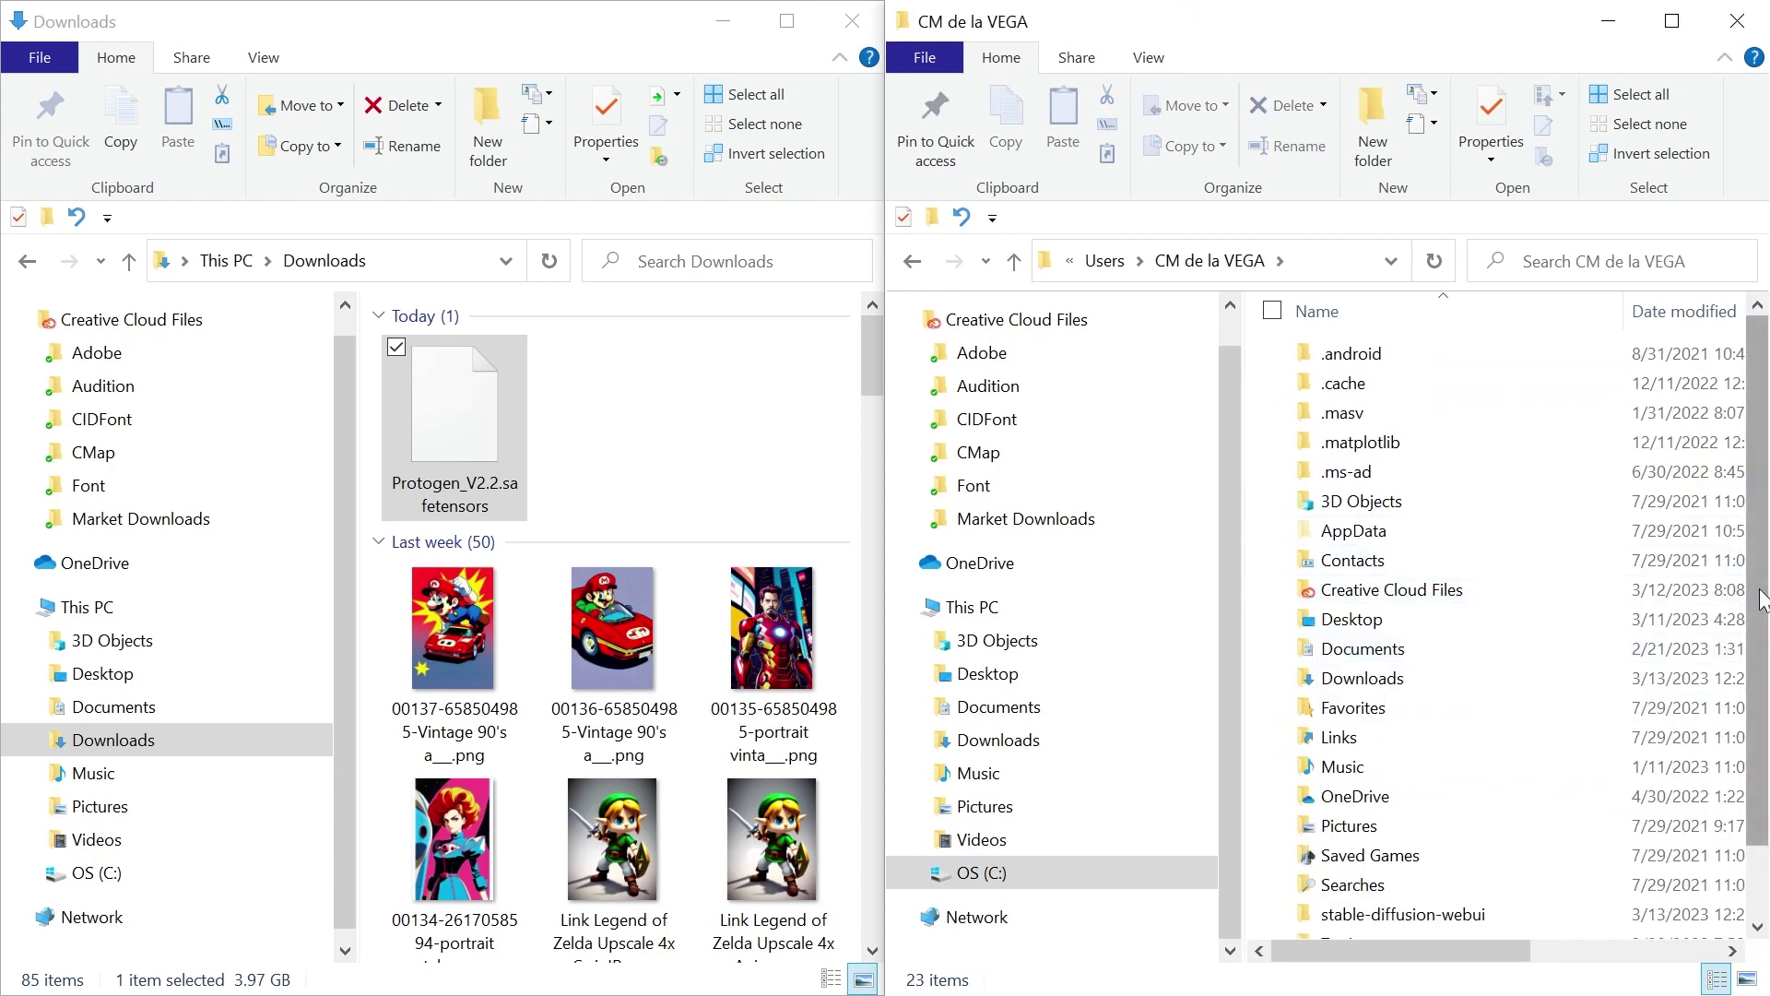
scroll(1665, 736, down, 1)
click(1564, 834)
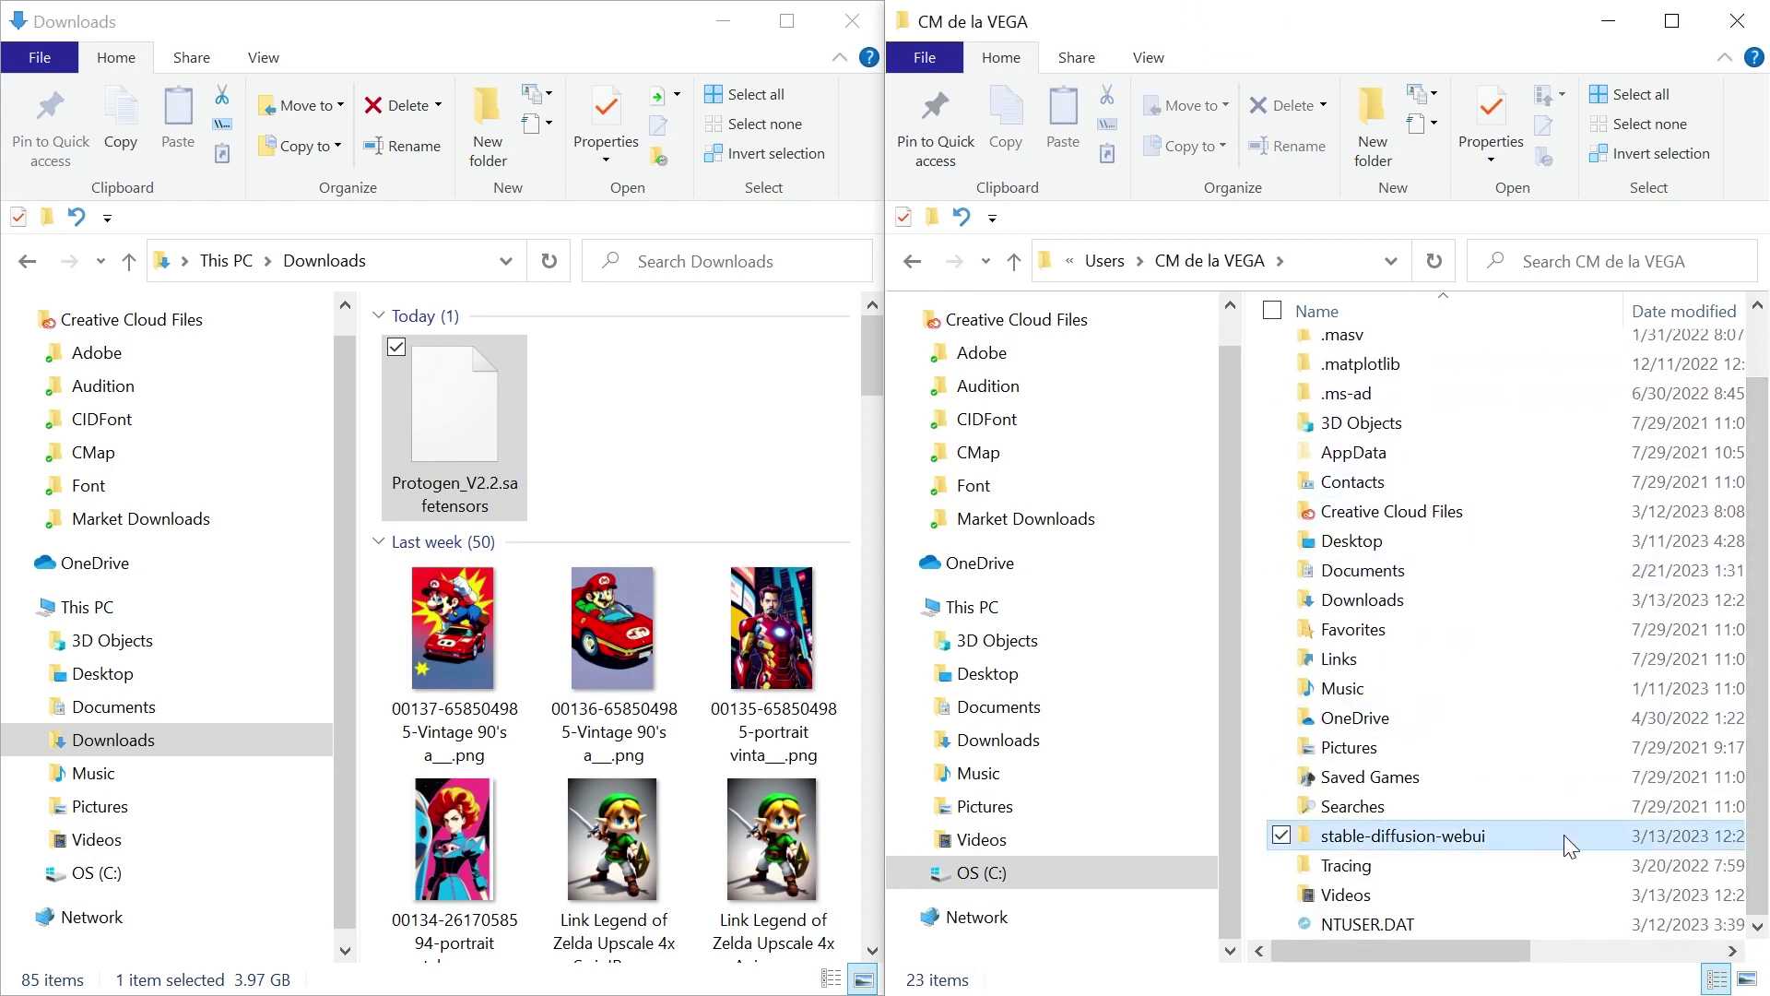
double_click(1580, 838)
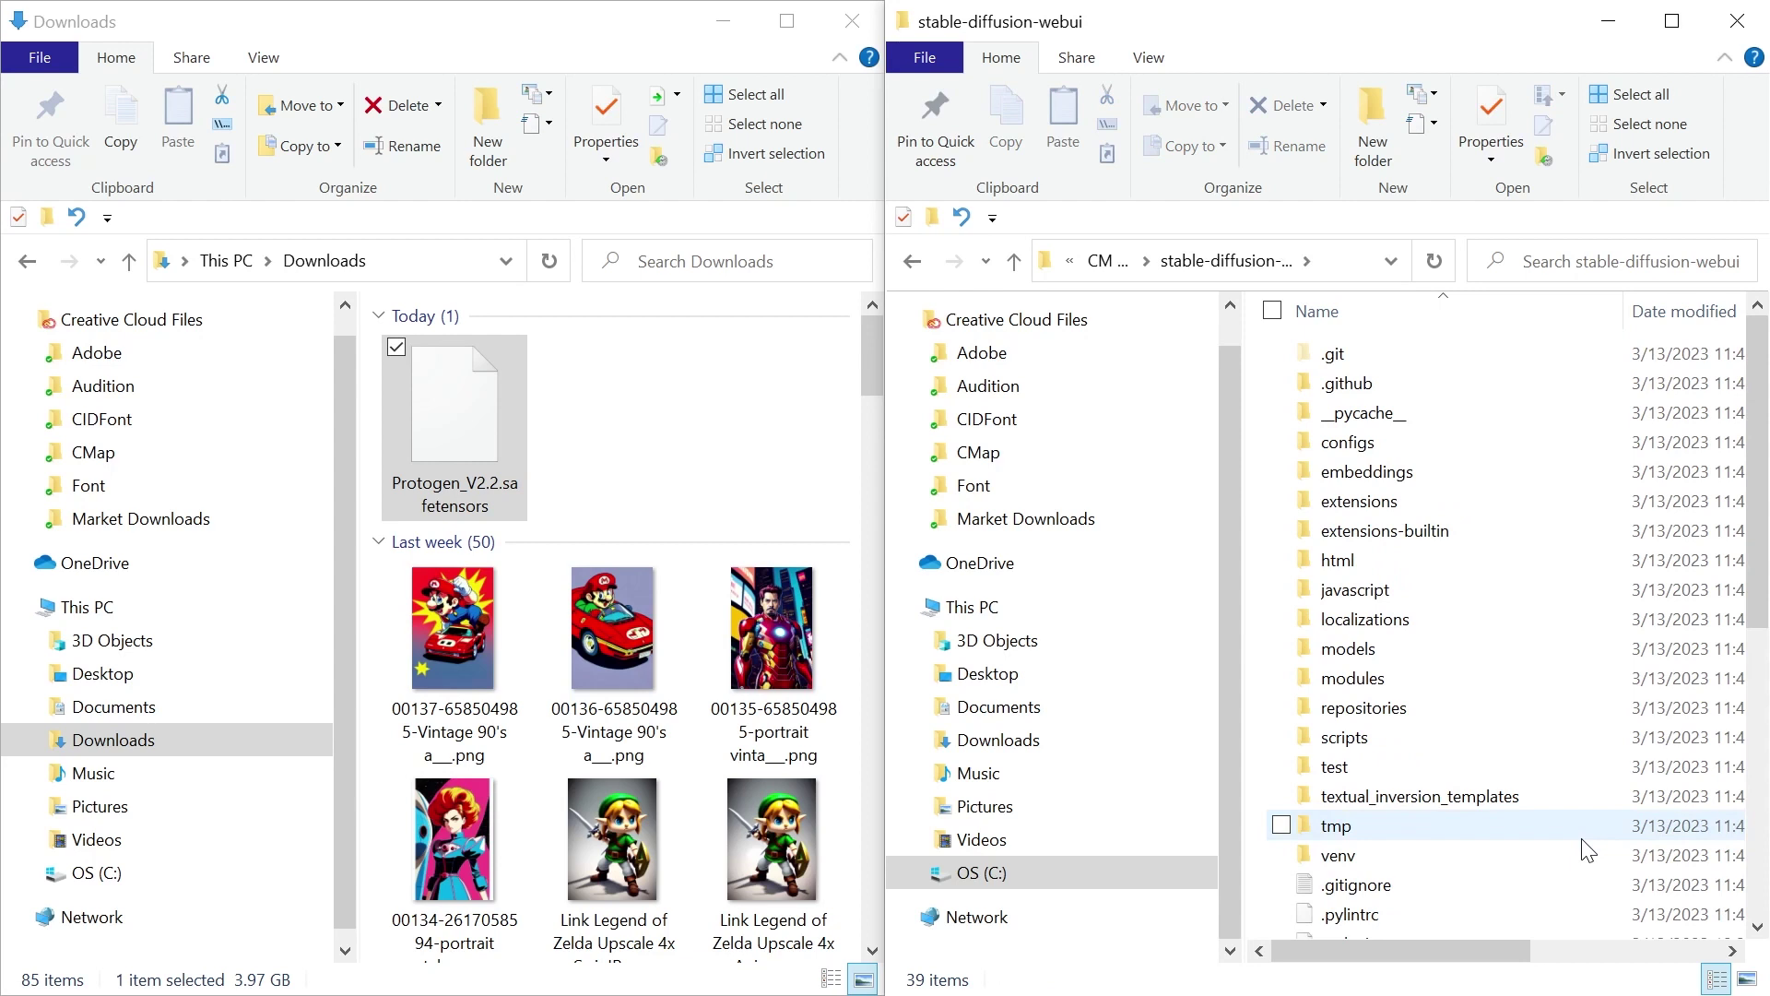
Step: Move Protogen_V2.2.safetensors from Downloads into the models\Stable-diffusion folder
click(1573, 650)
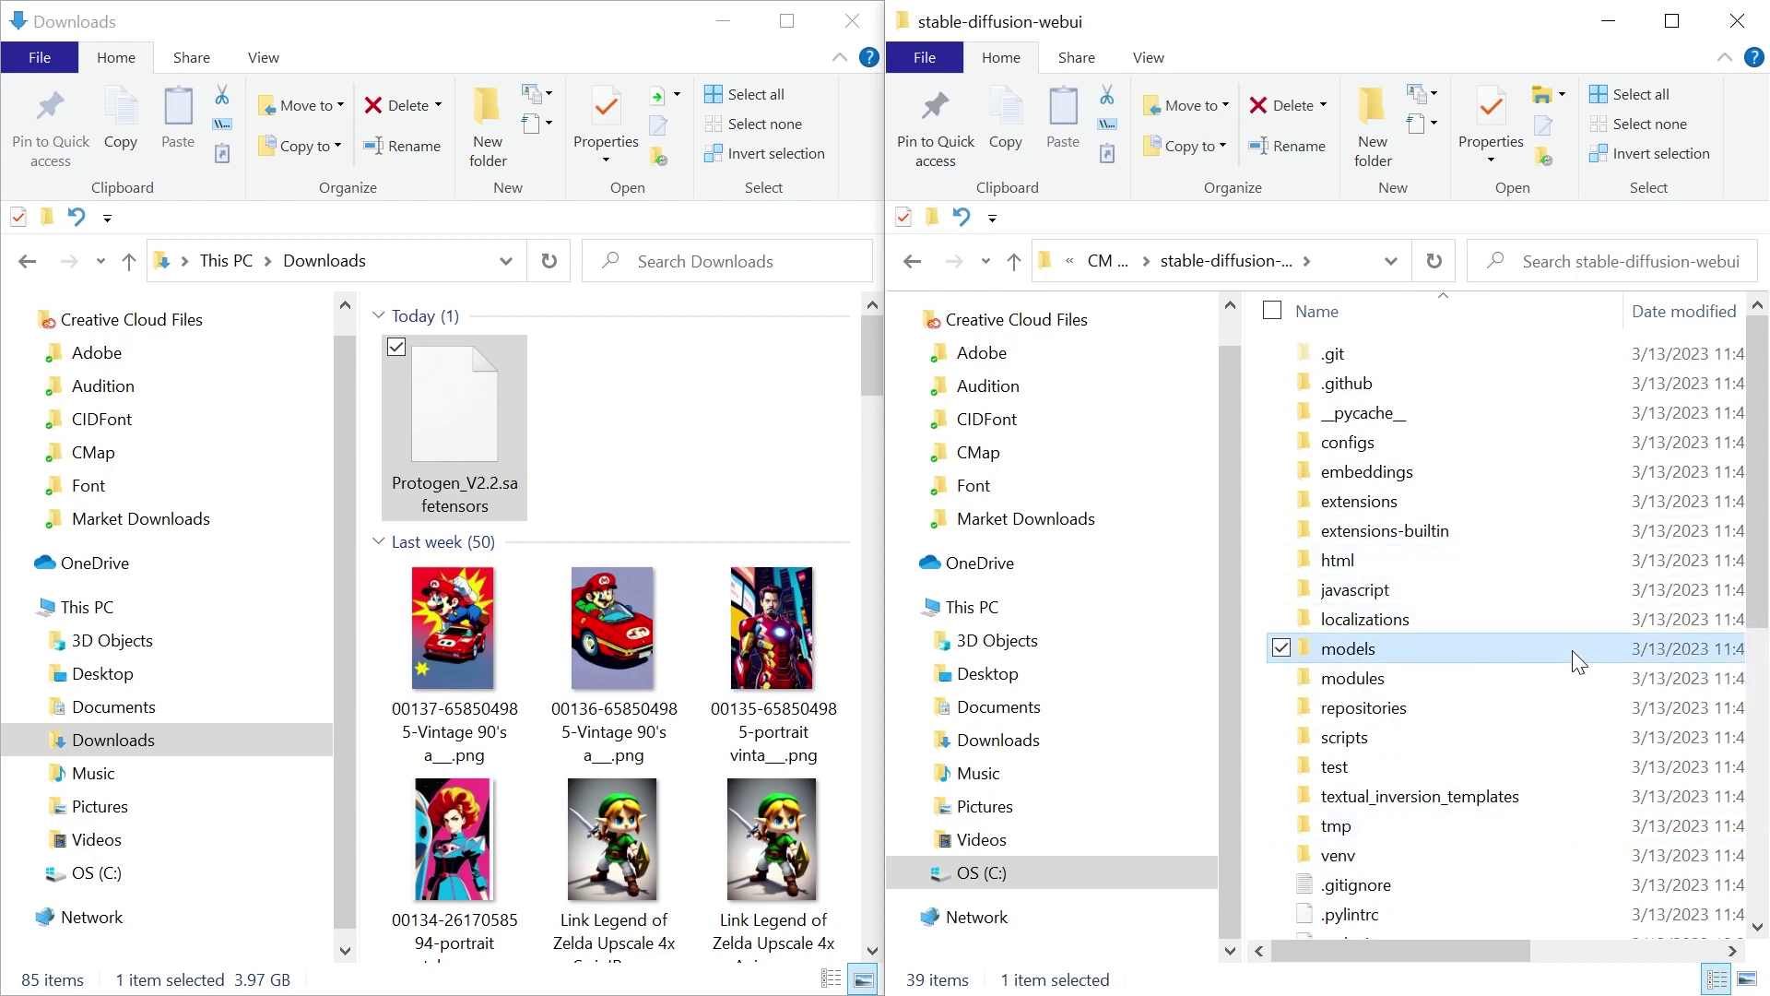
double_click(1573, 650)
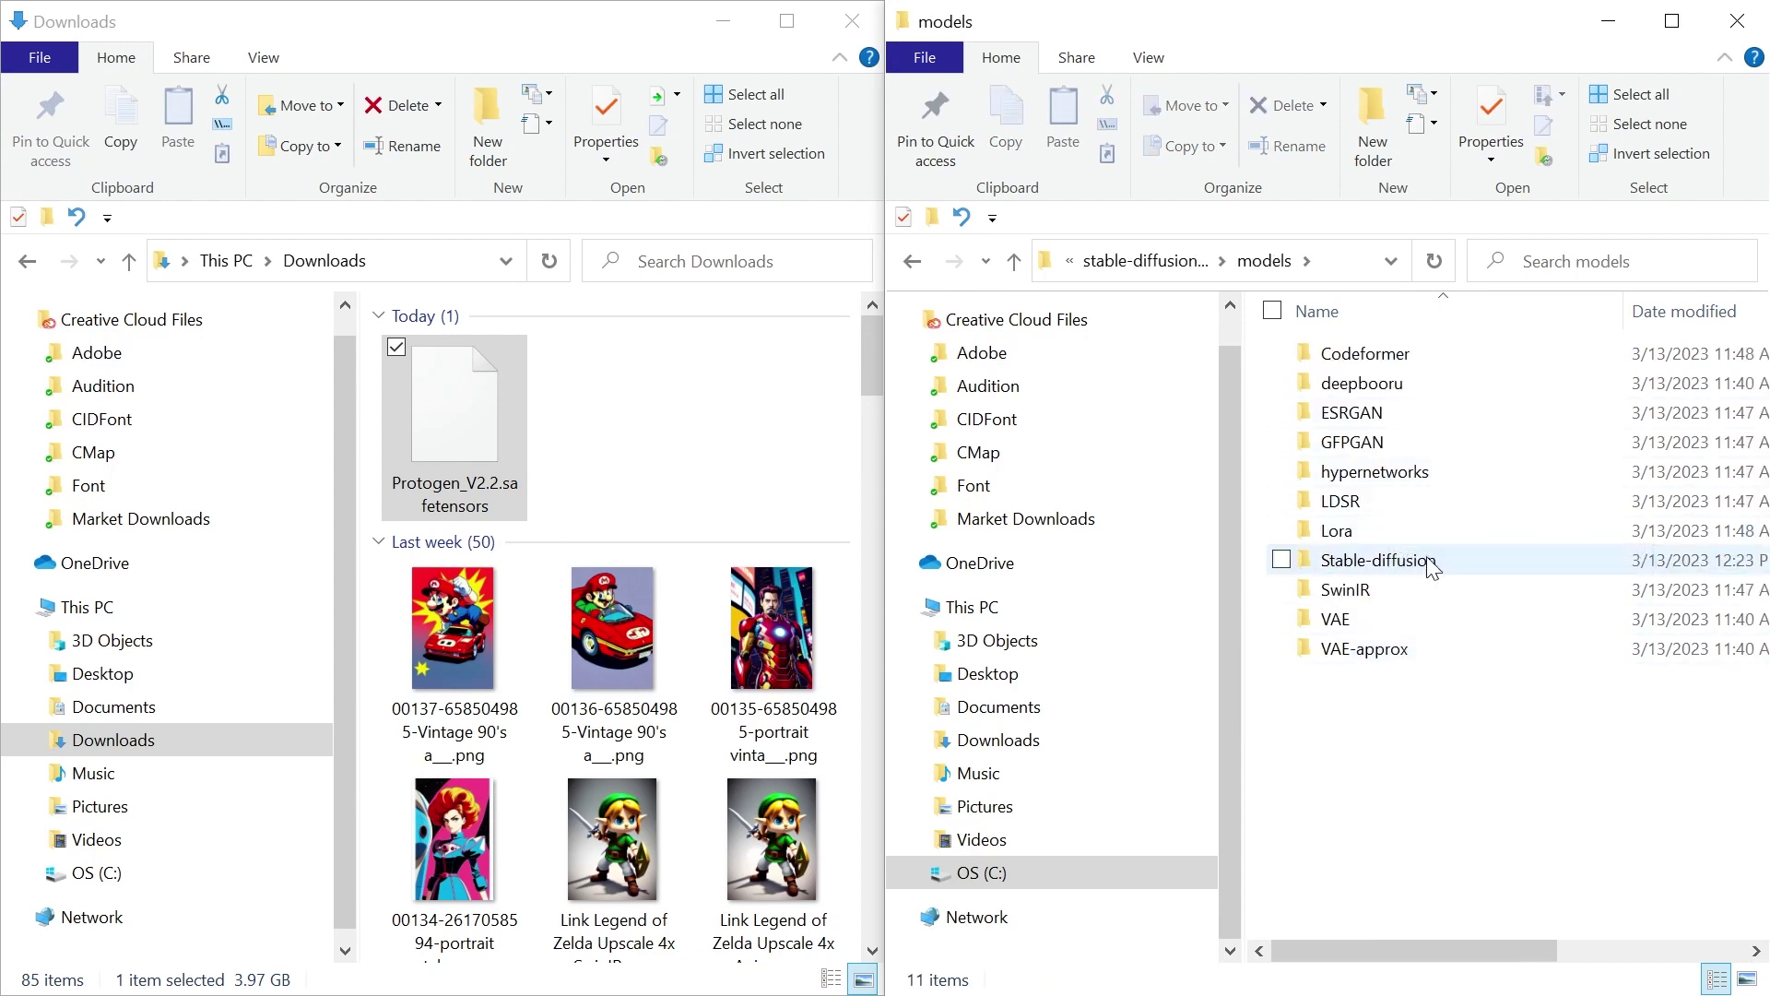
click(1575, 563)
double_click(1575, 562)
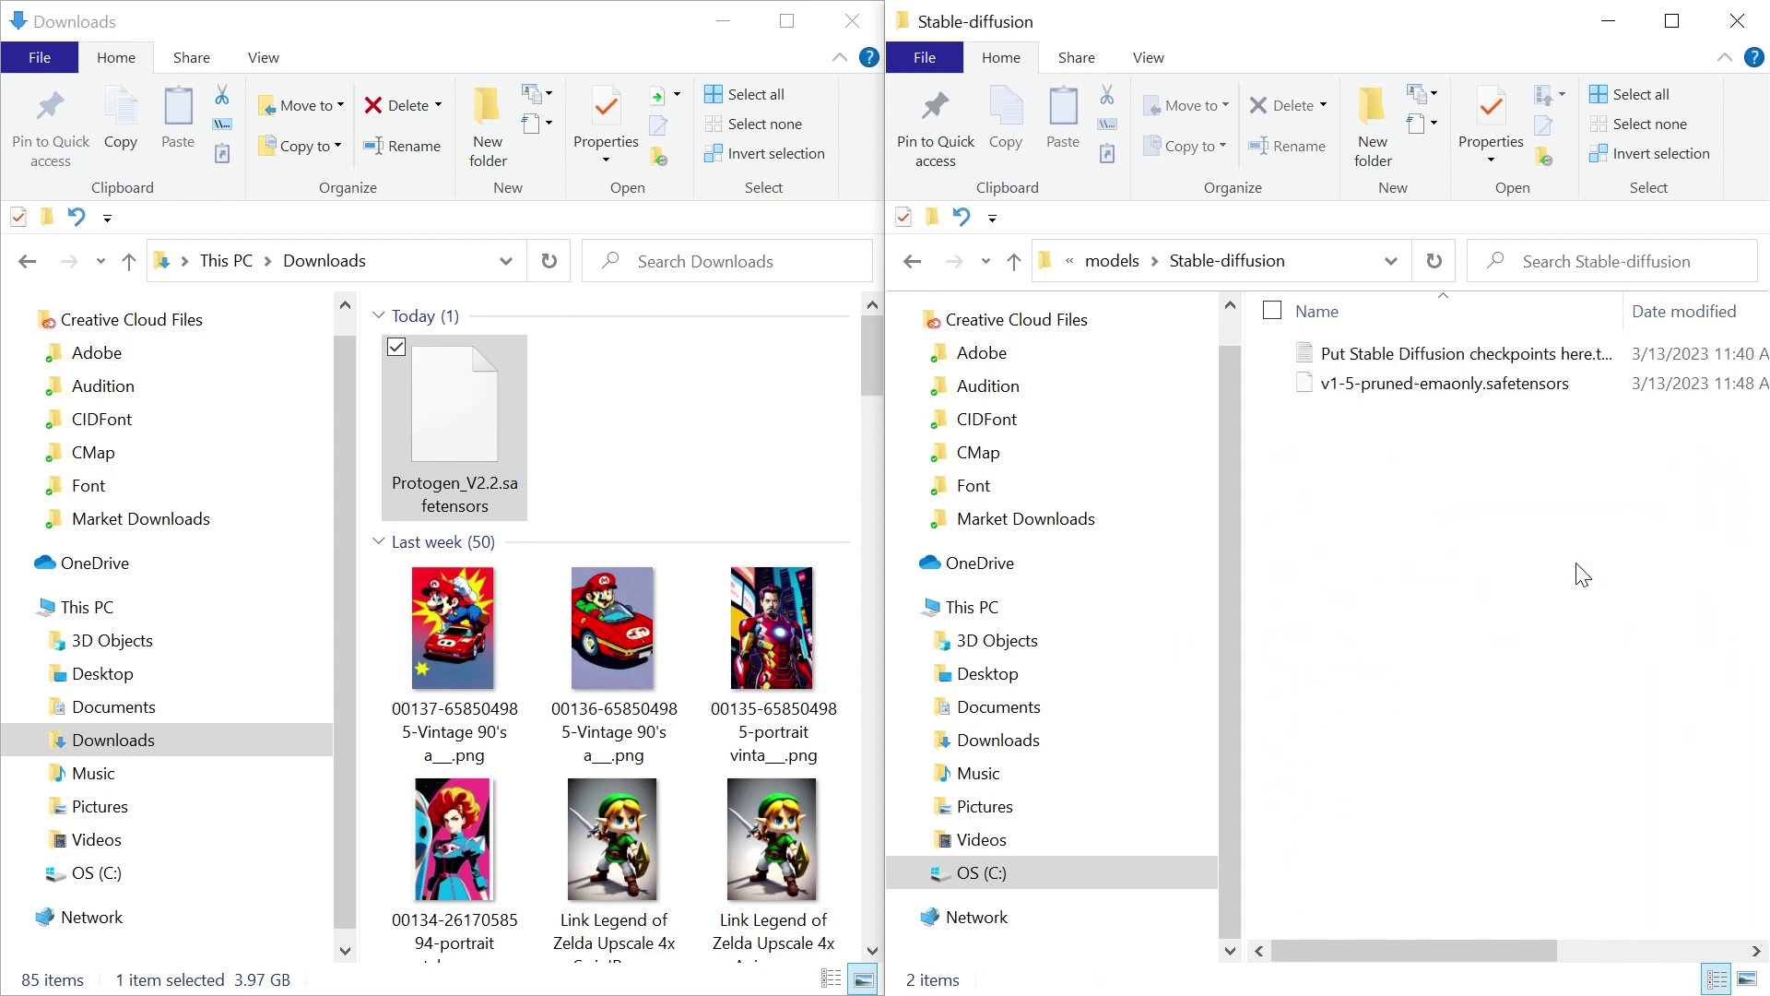
click(1383, 362)
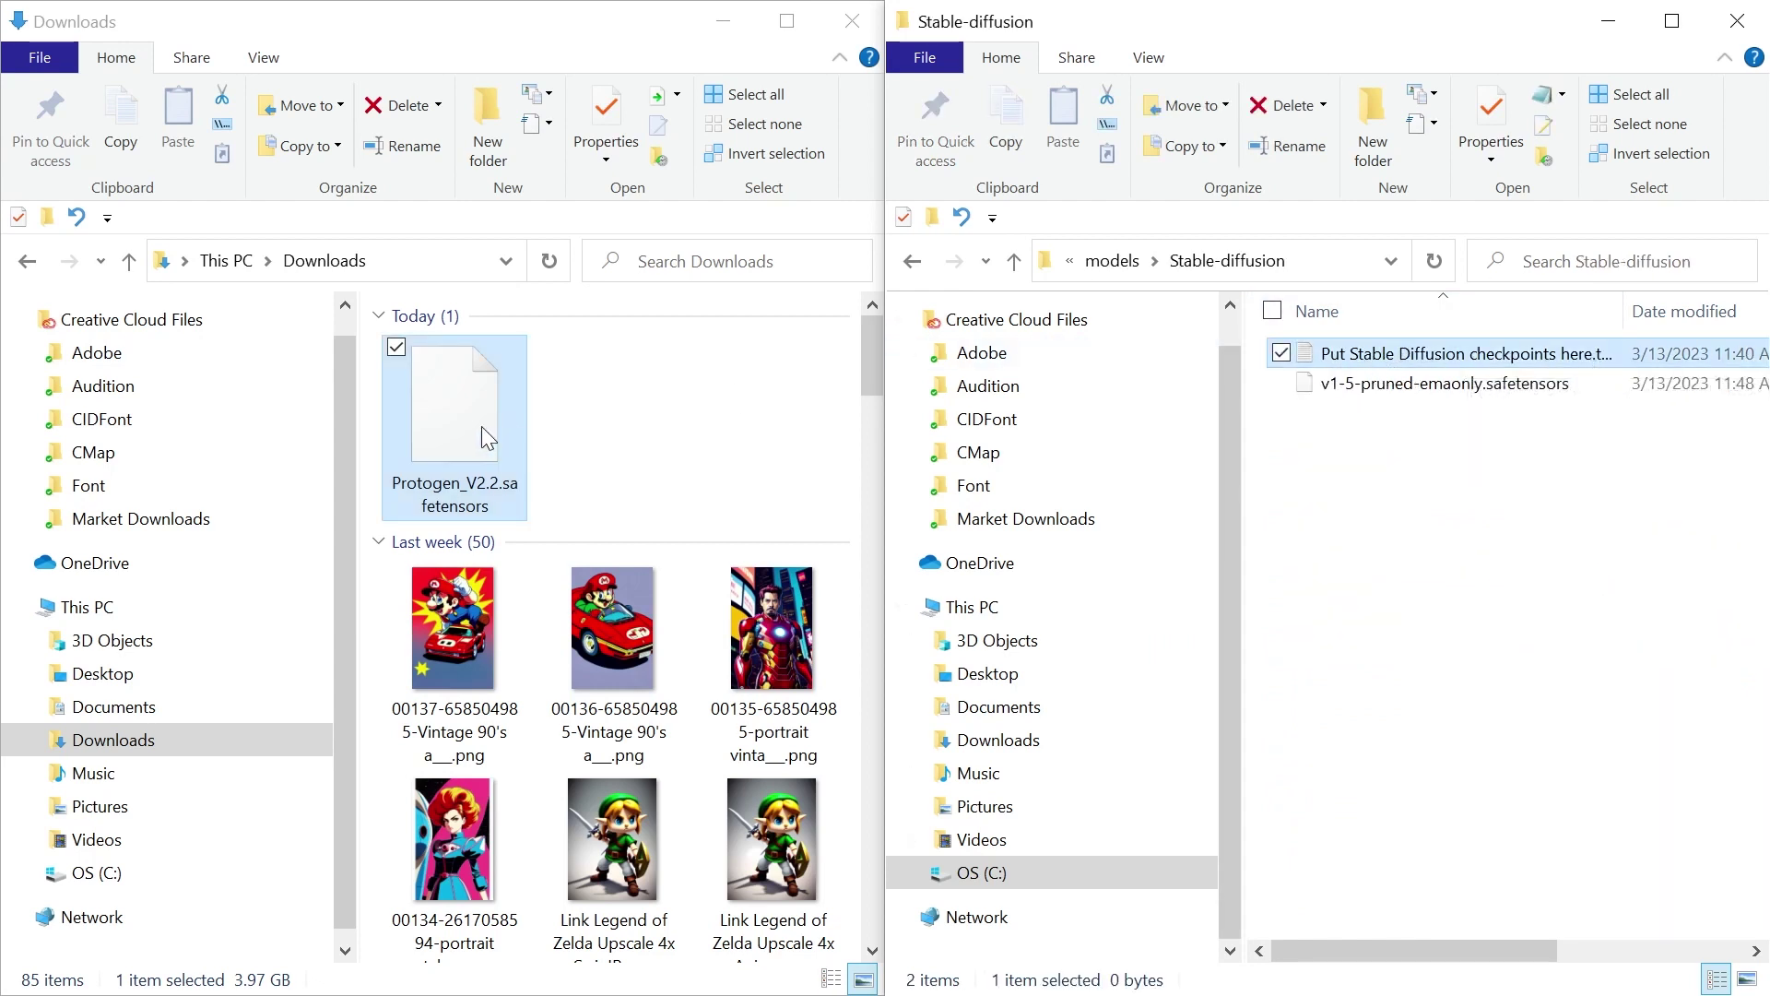
drag(481, 426, 1427, 553)
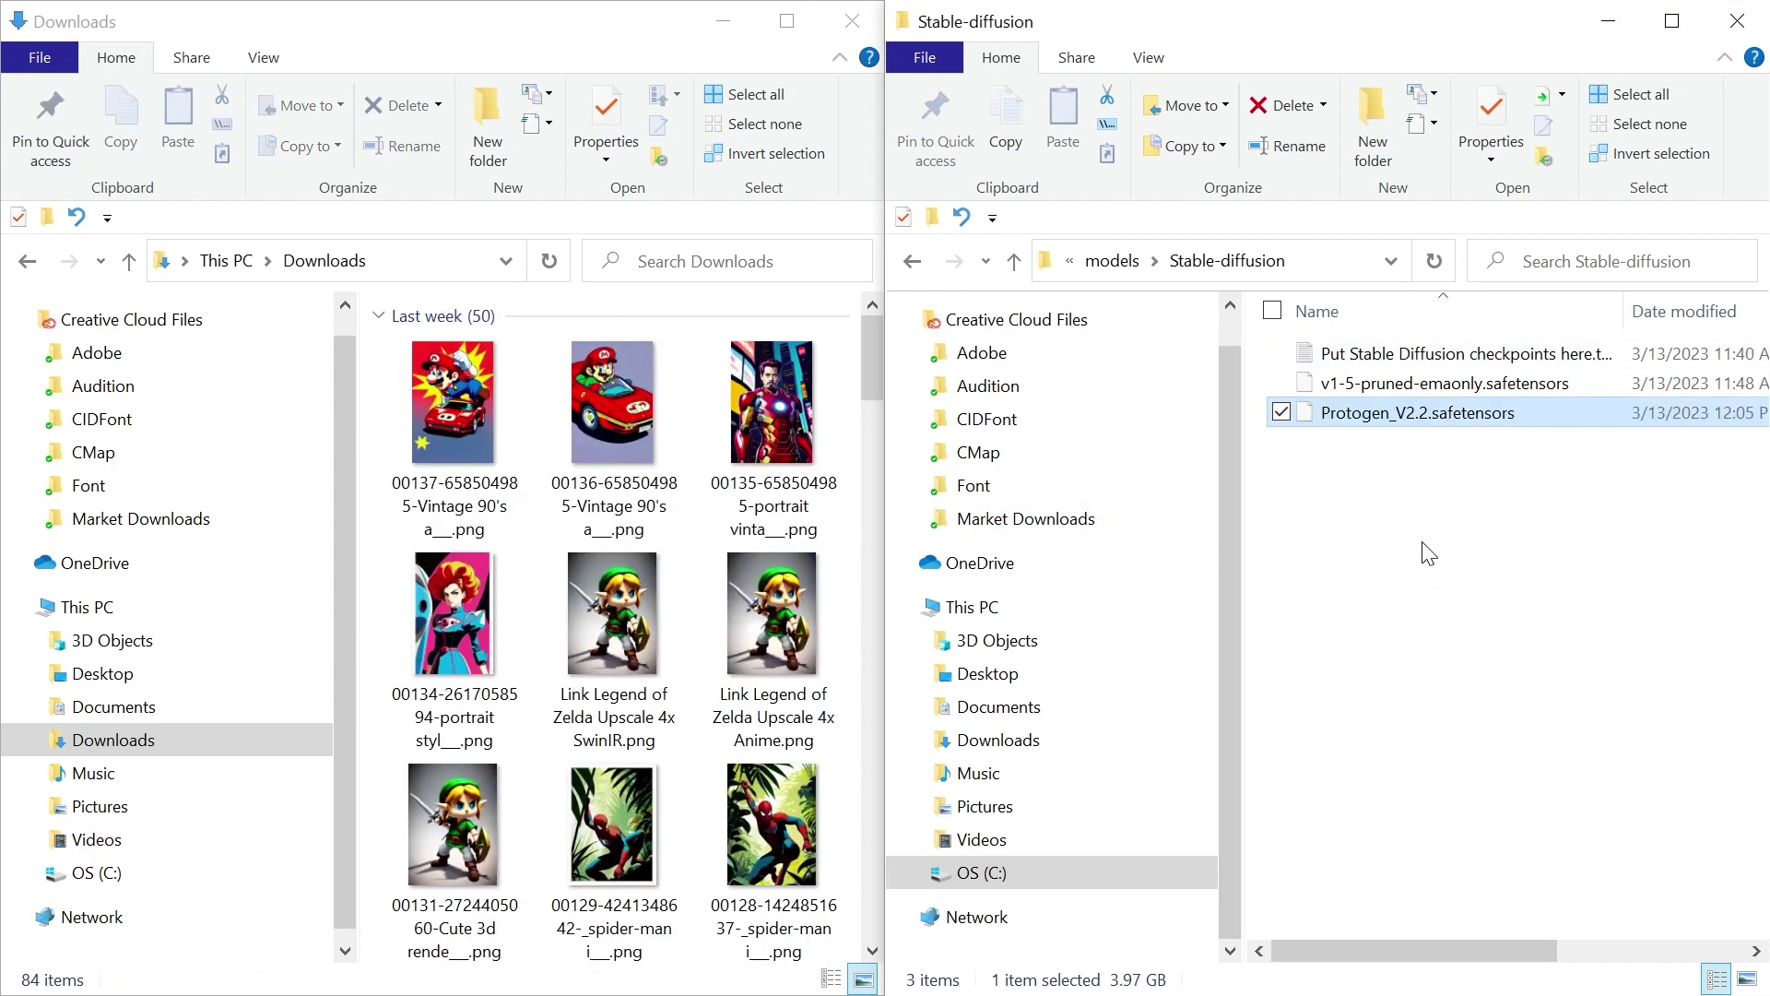
click(1617, 27)
Step: Refresh the checkpoint list and load Protogen_V2.2.safetensors as the active model
click(723, 20)
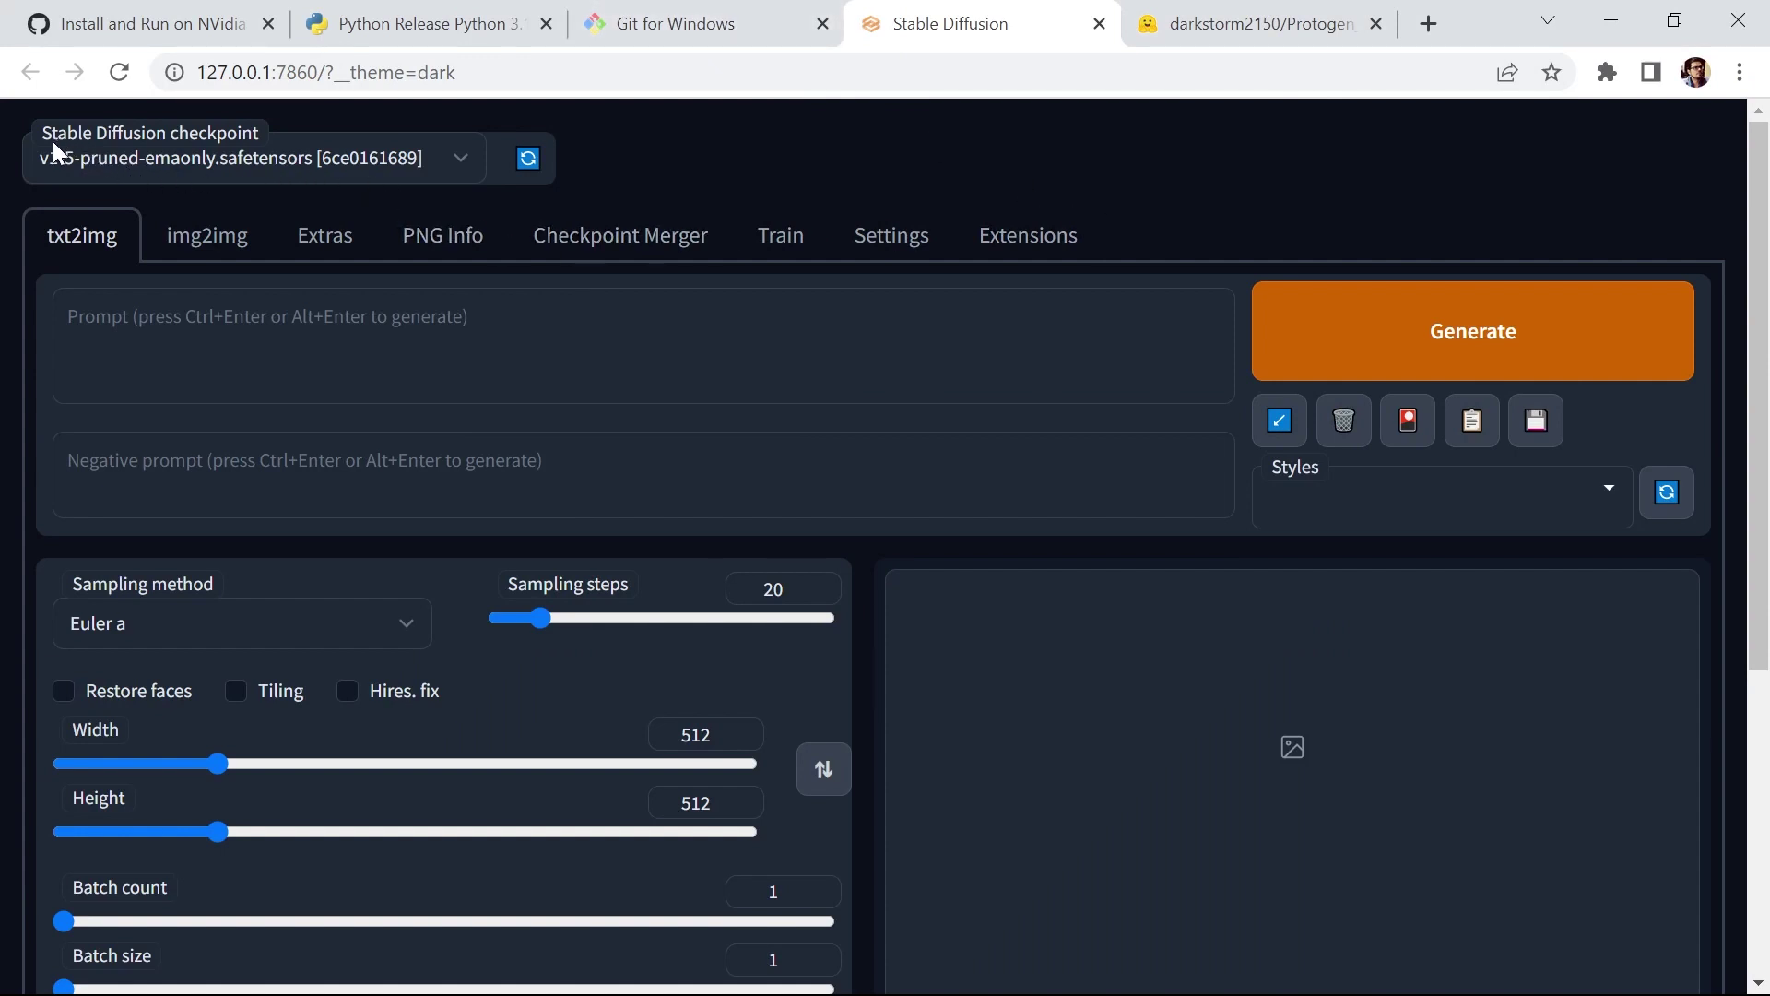
click(464, 158)
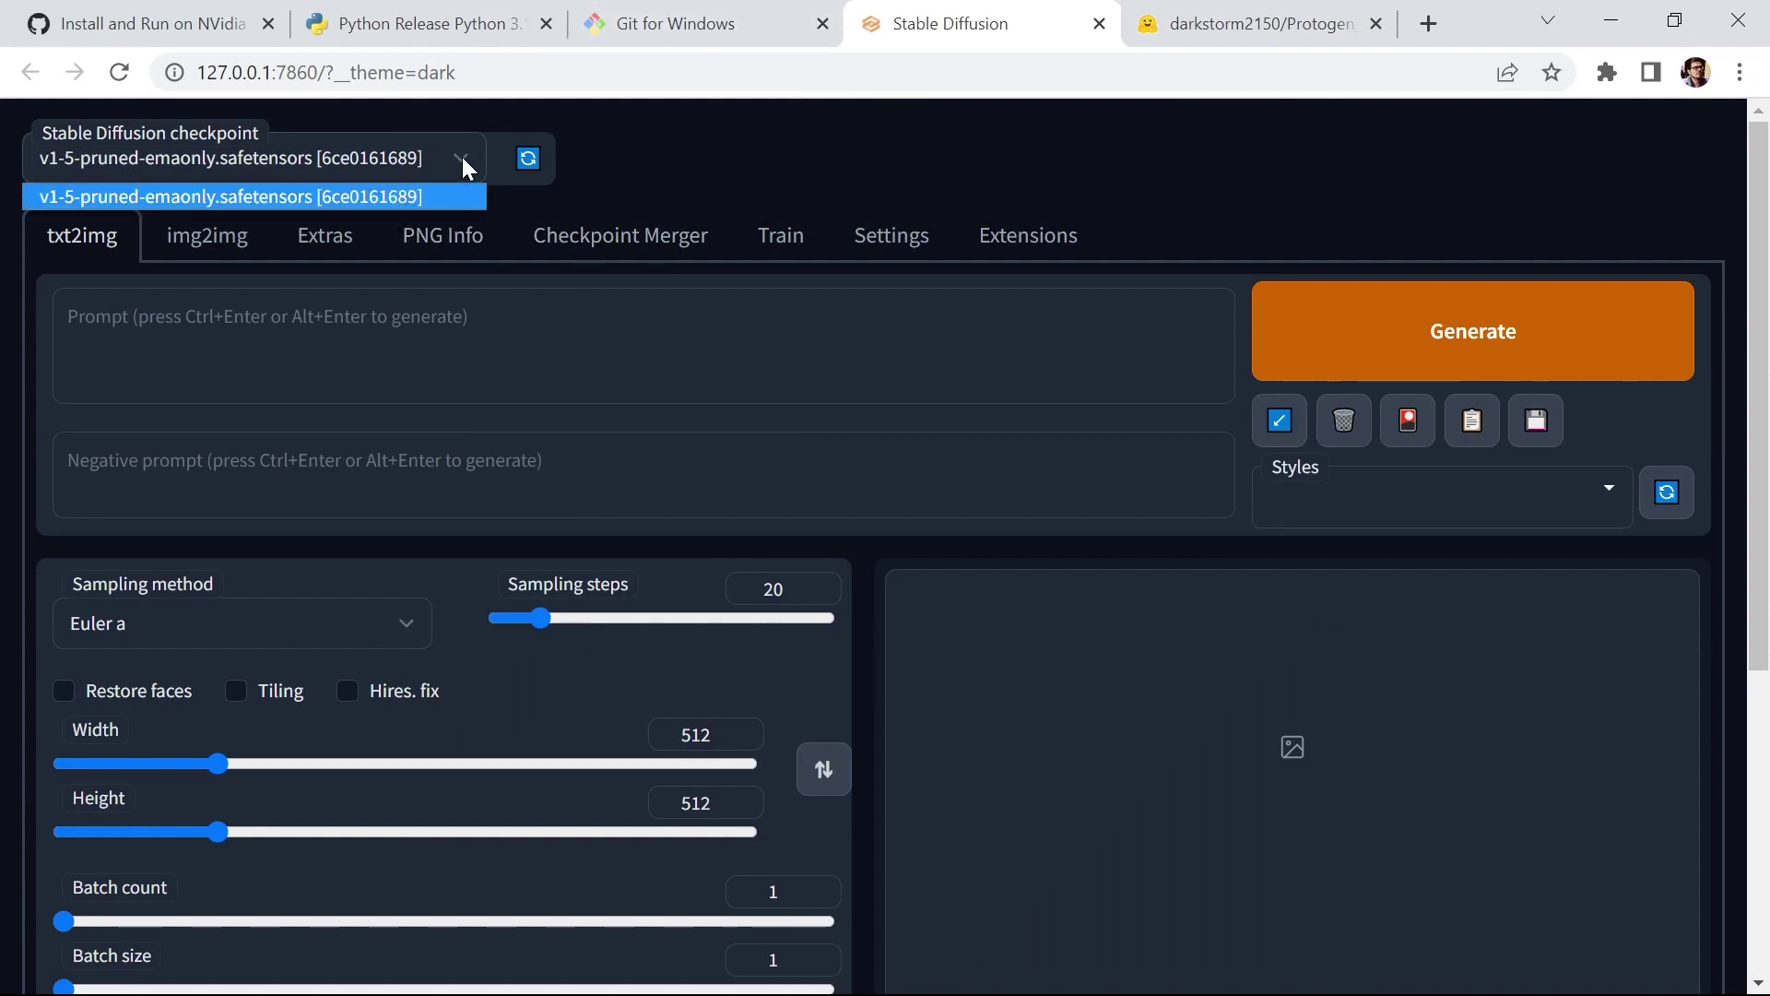
click(528, 166)
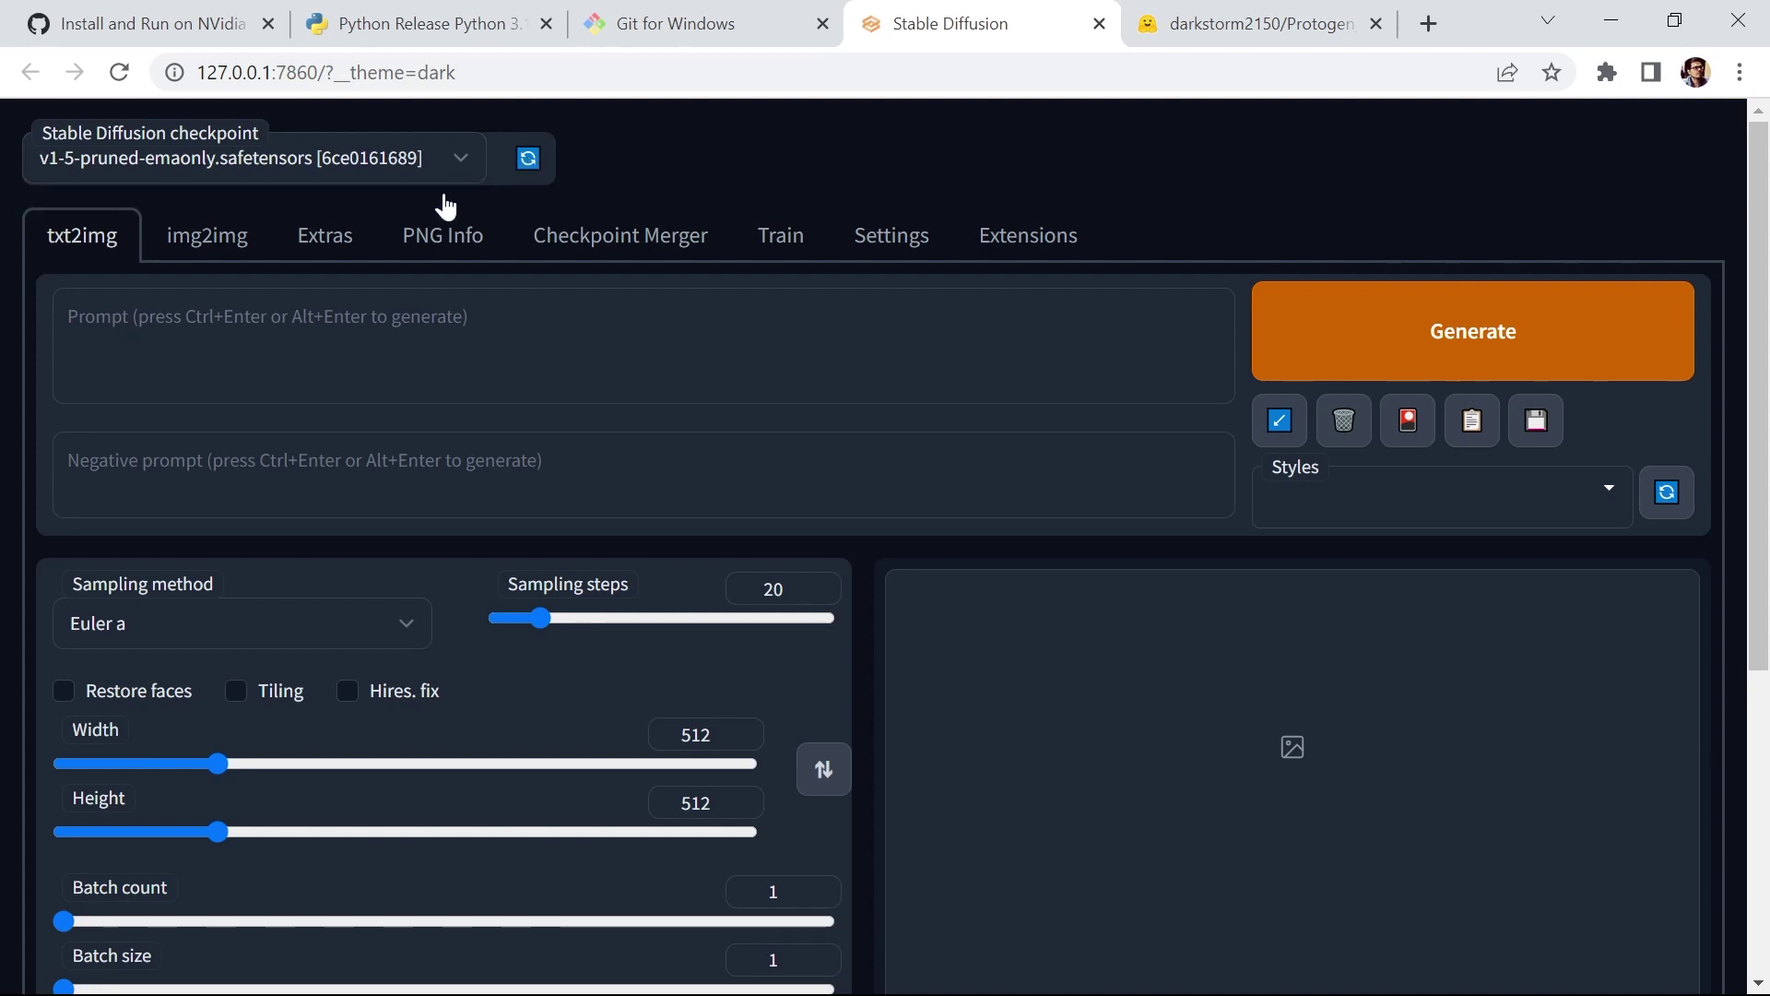
click(465, 160)
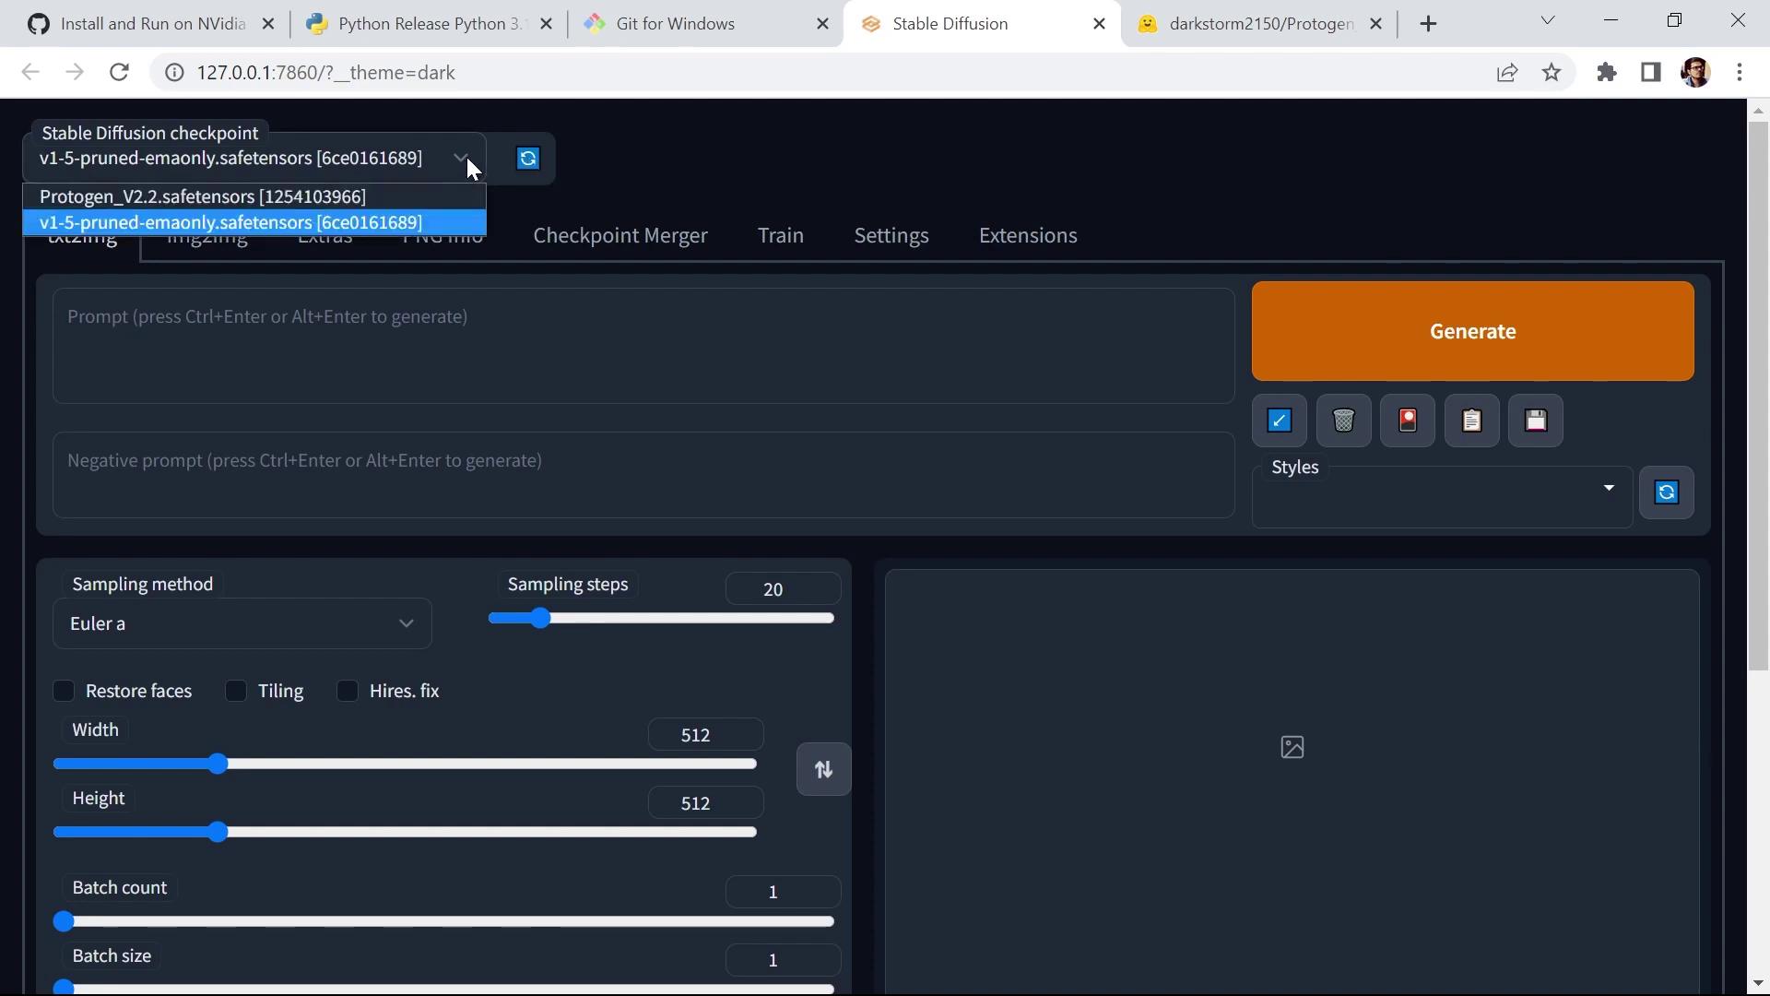
click(172, 197)
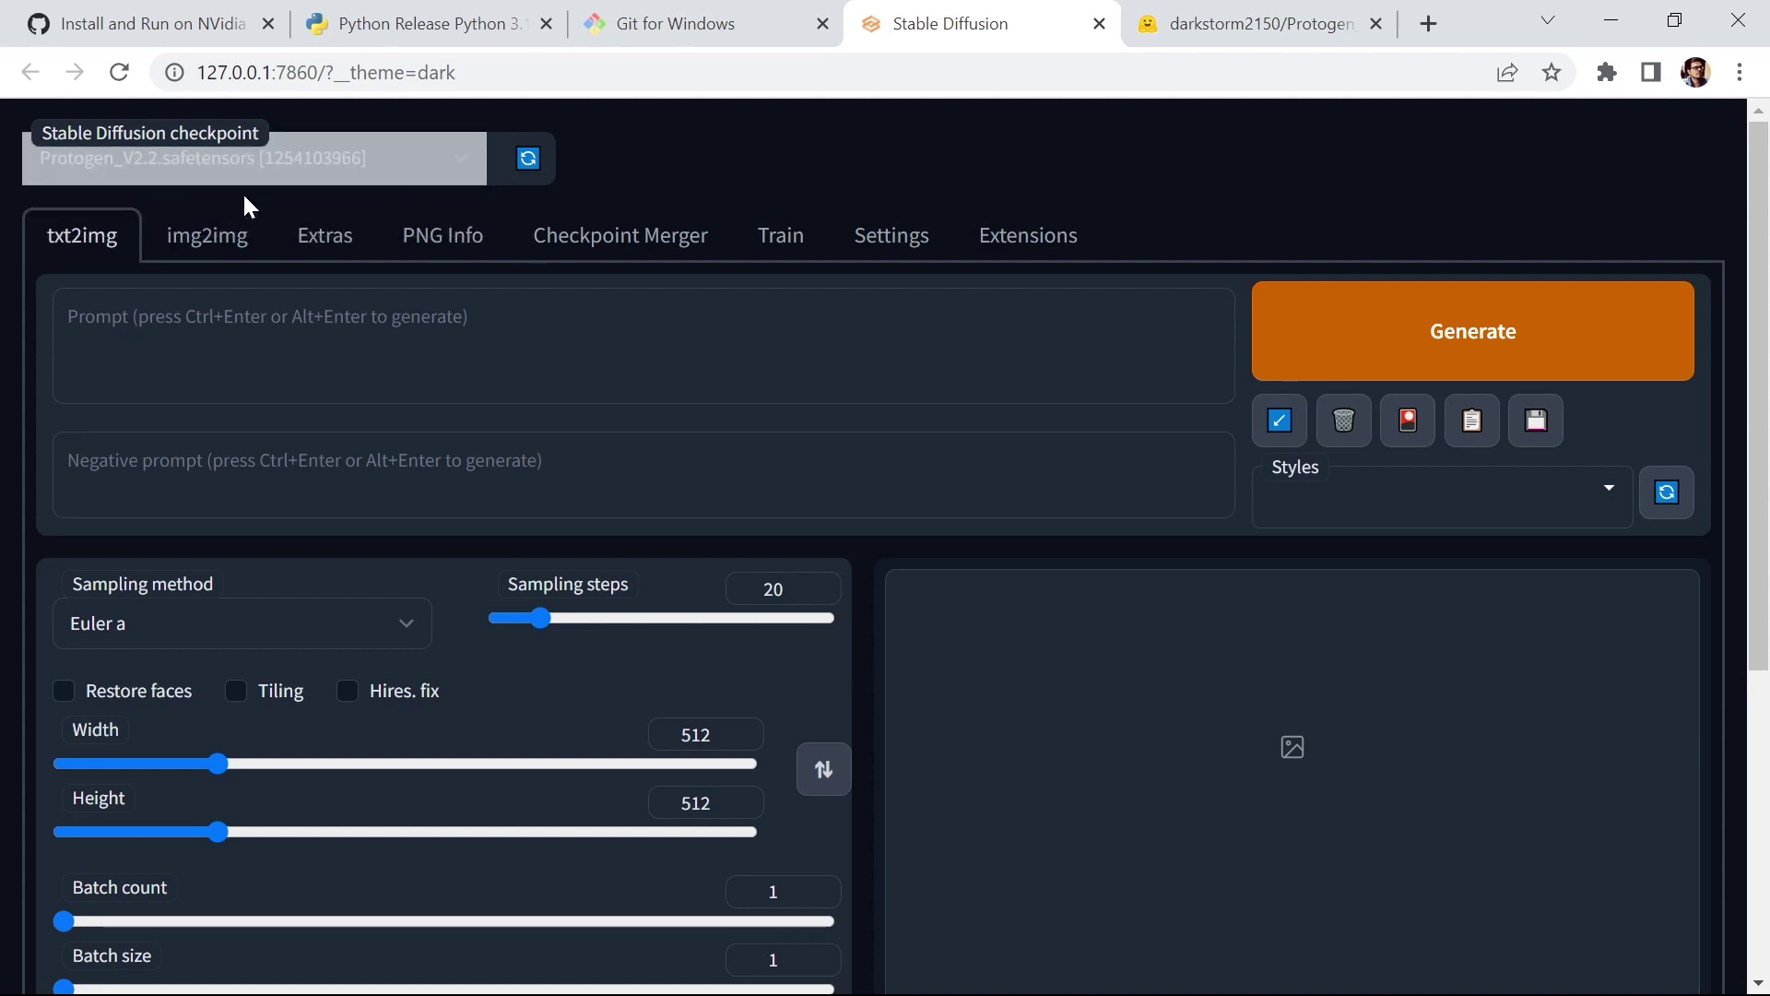
click(584, 333)
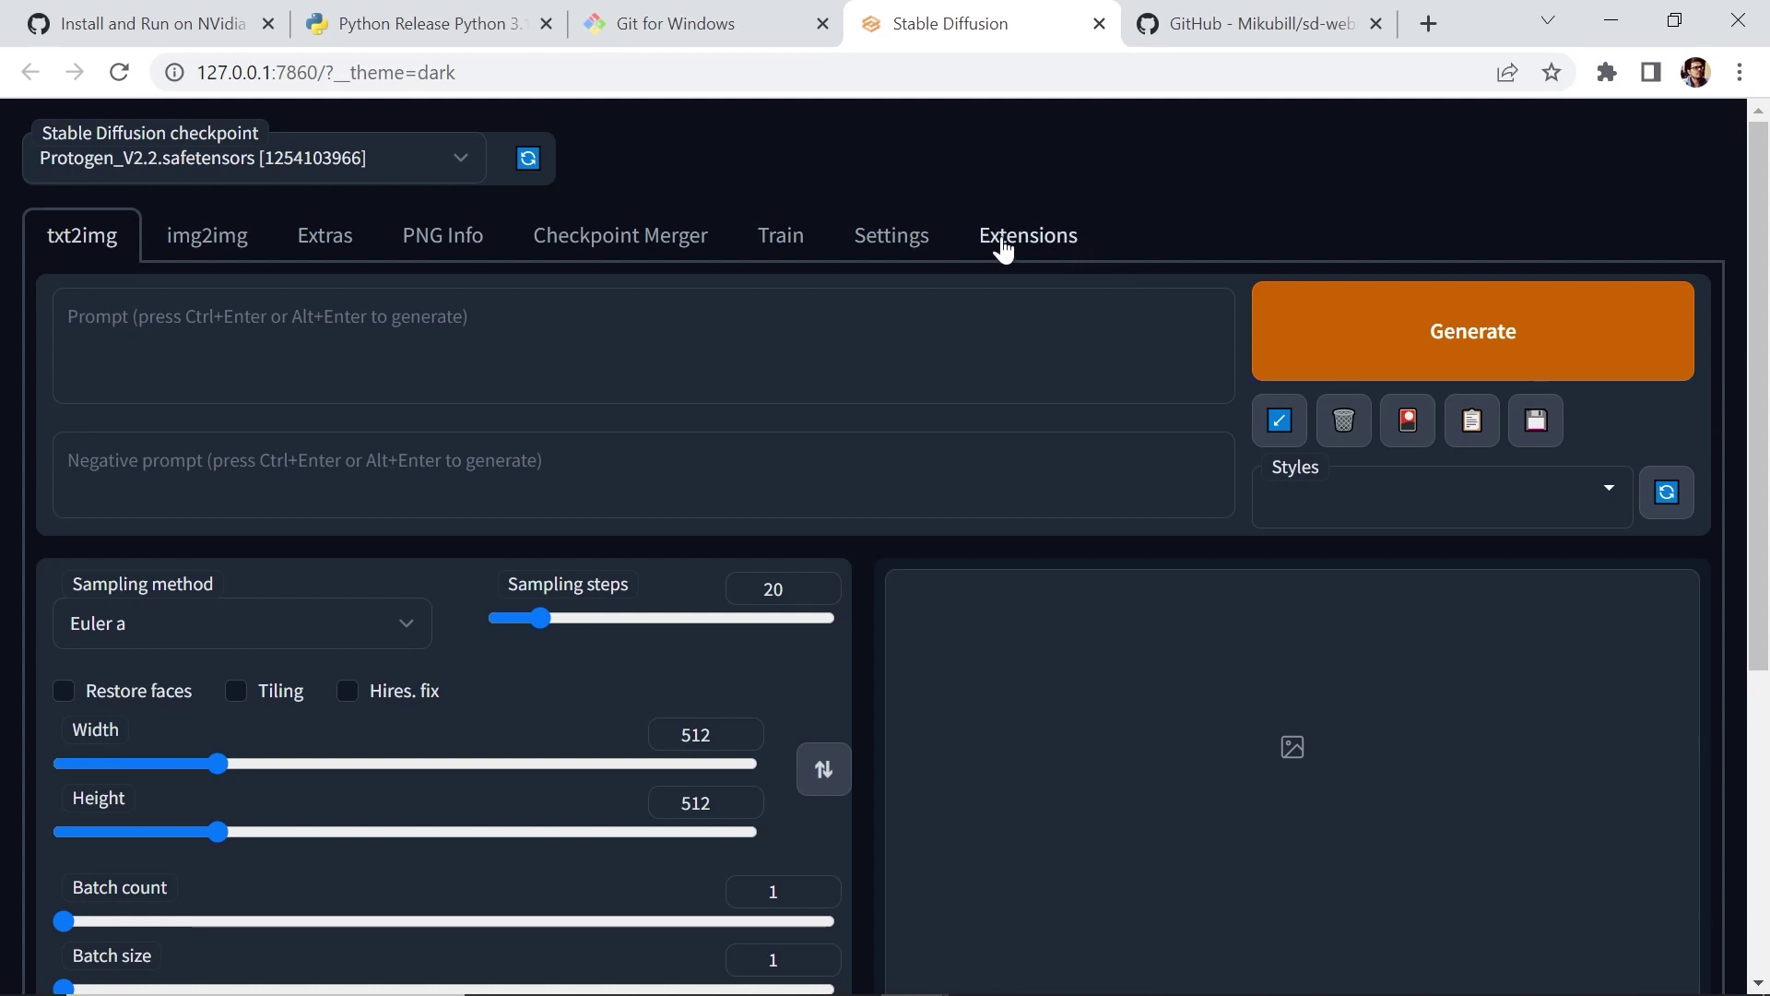
Step: Install sd-webui-controlnet via Extensions > Install from URL, using its copied GitHub address
click(1003, 249)
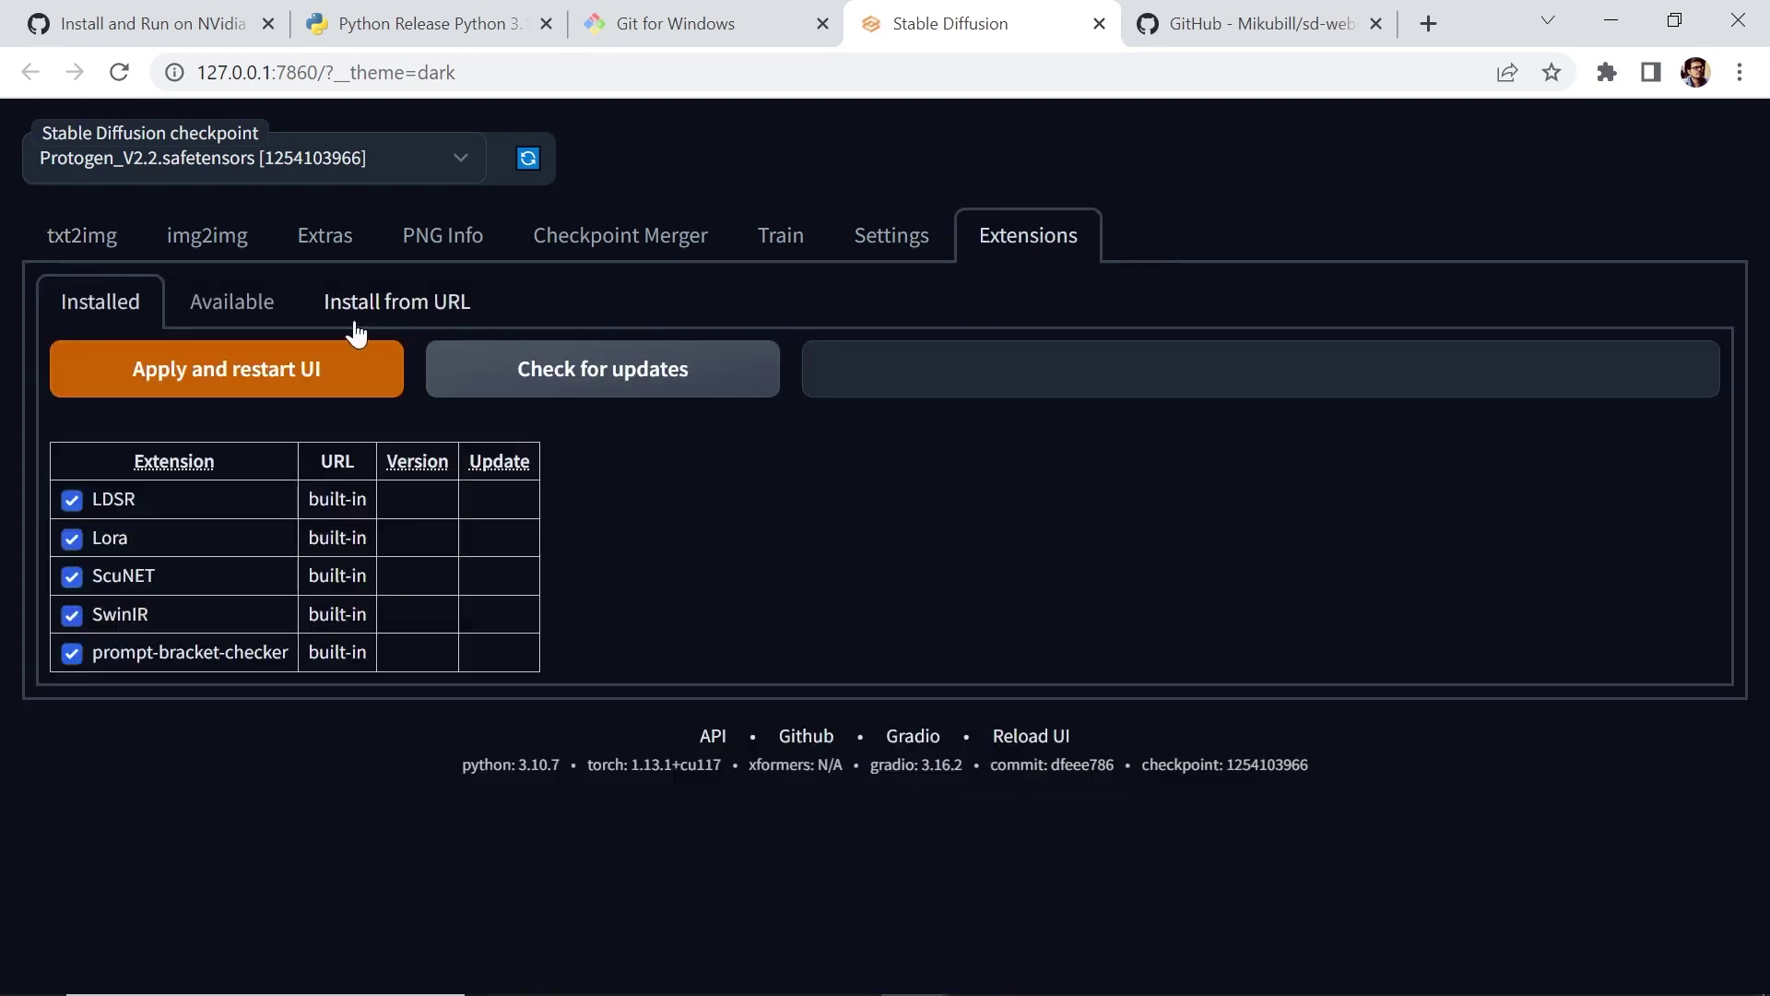
click(406, 304)
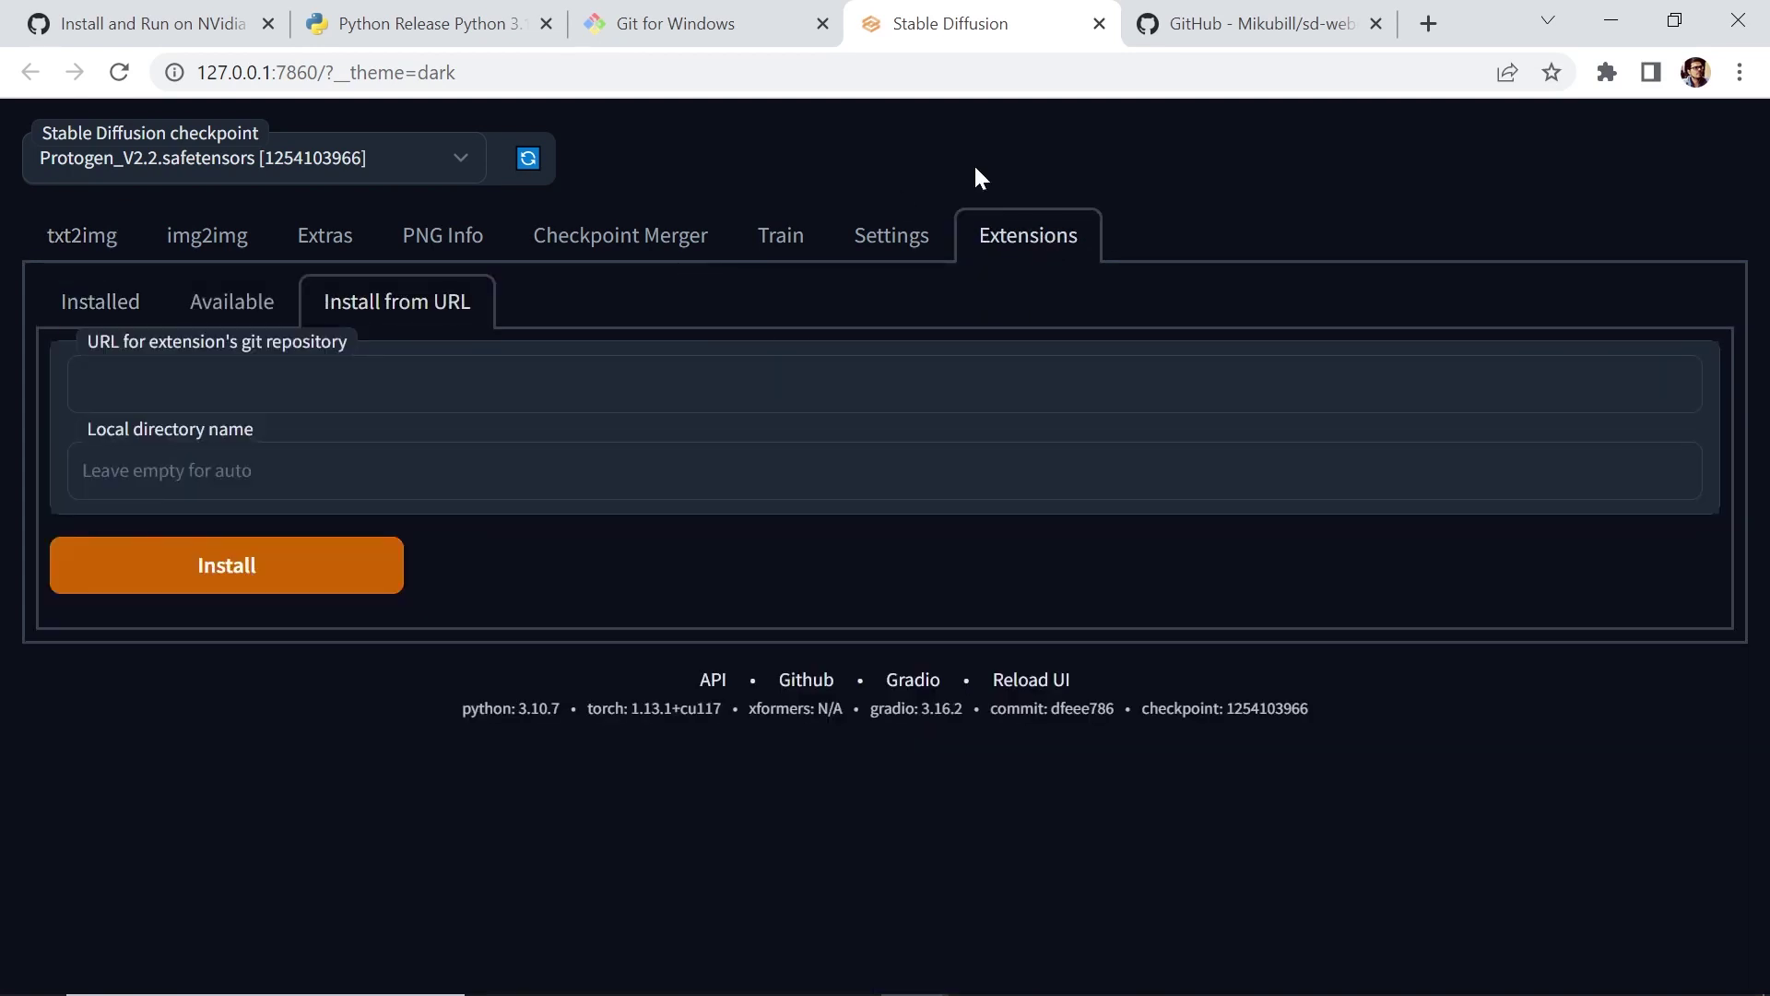
click(1214, 32)
click(581, 73)
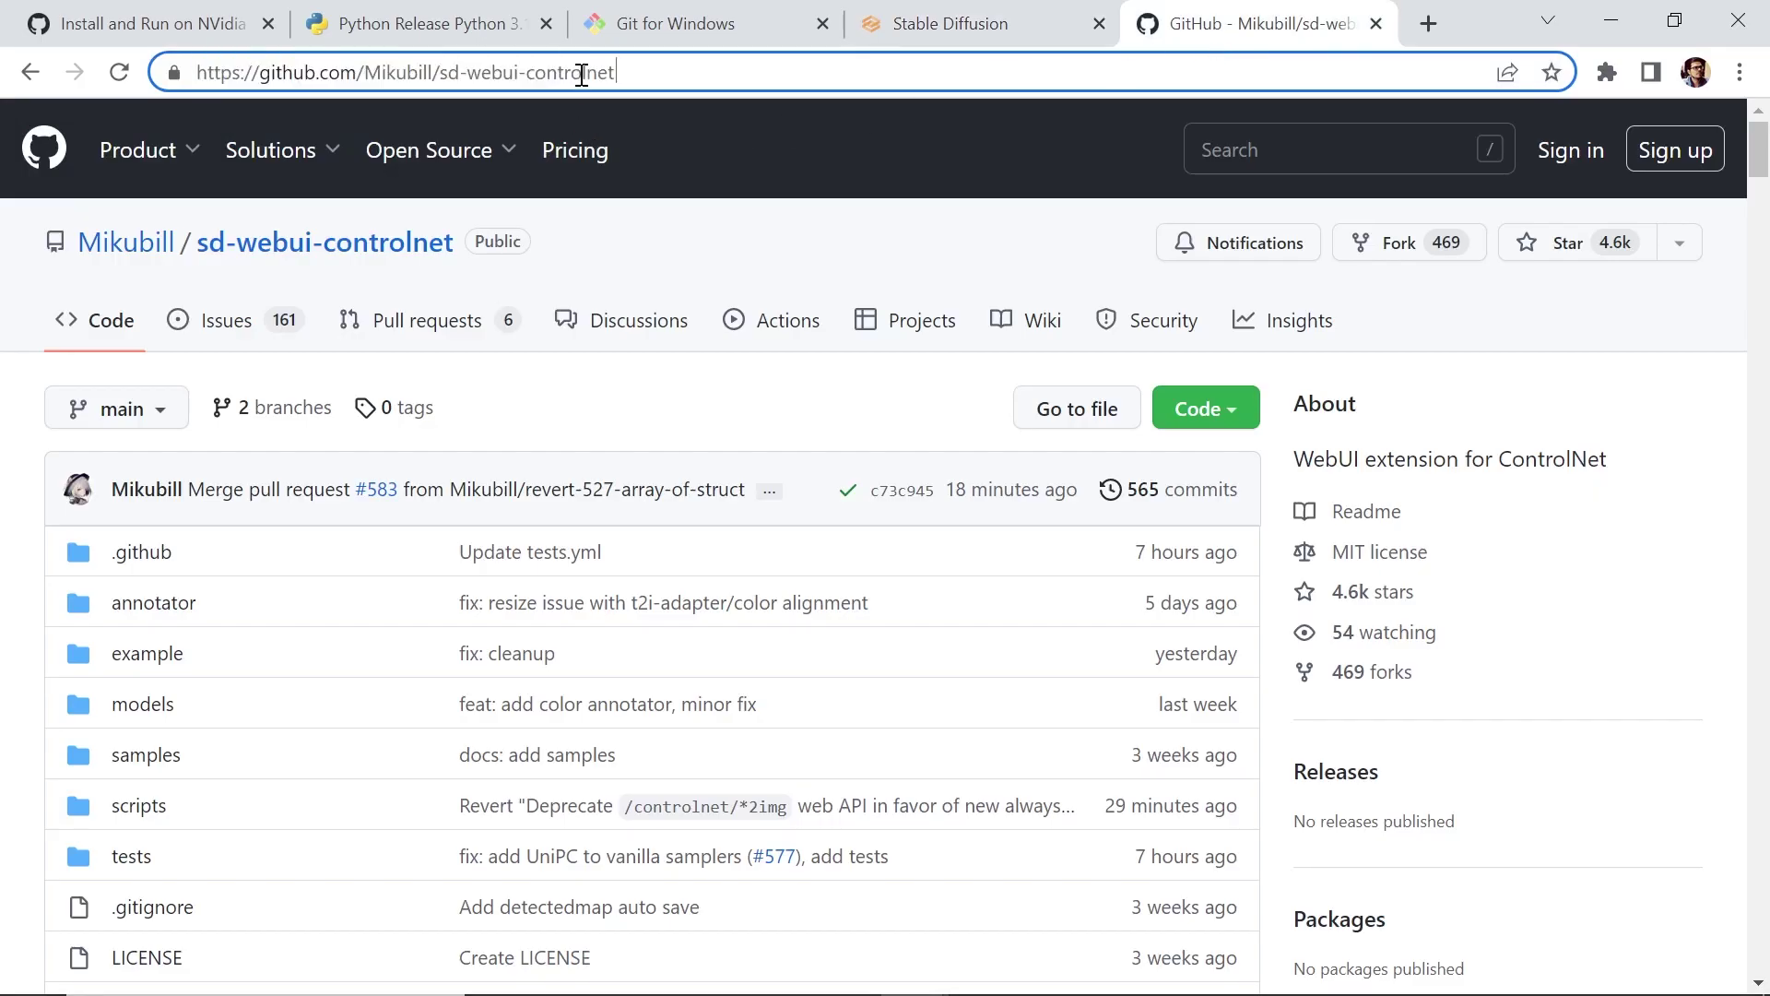
drag(701, 67, 111, 79)
key(ctrl+c)
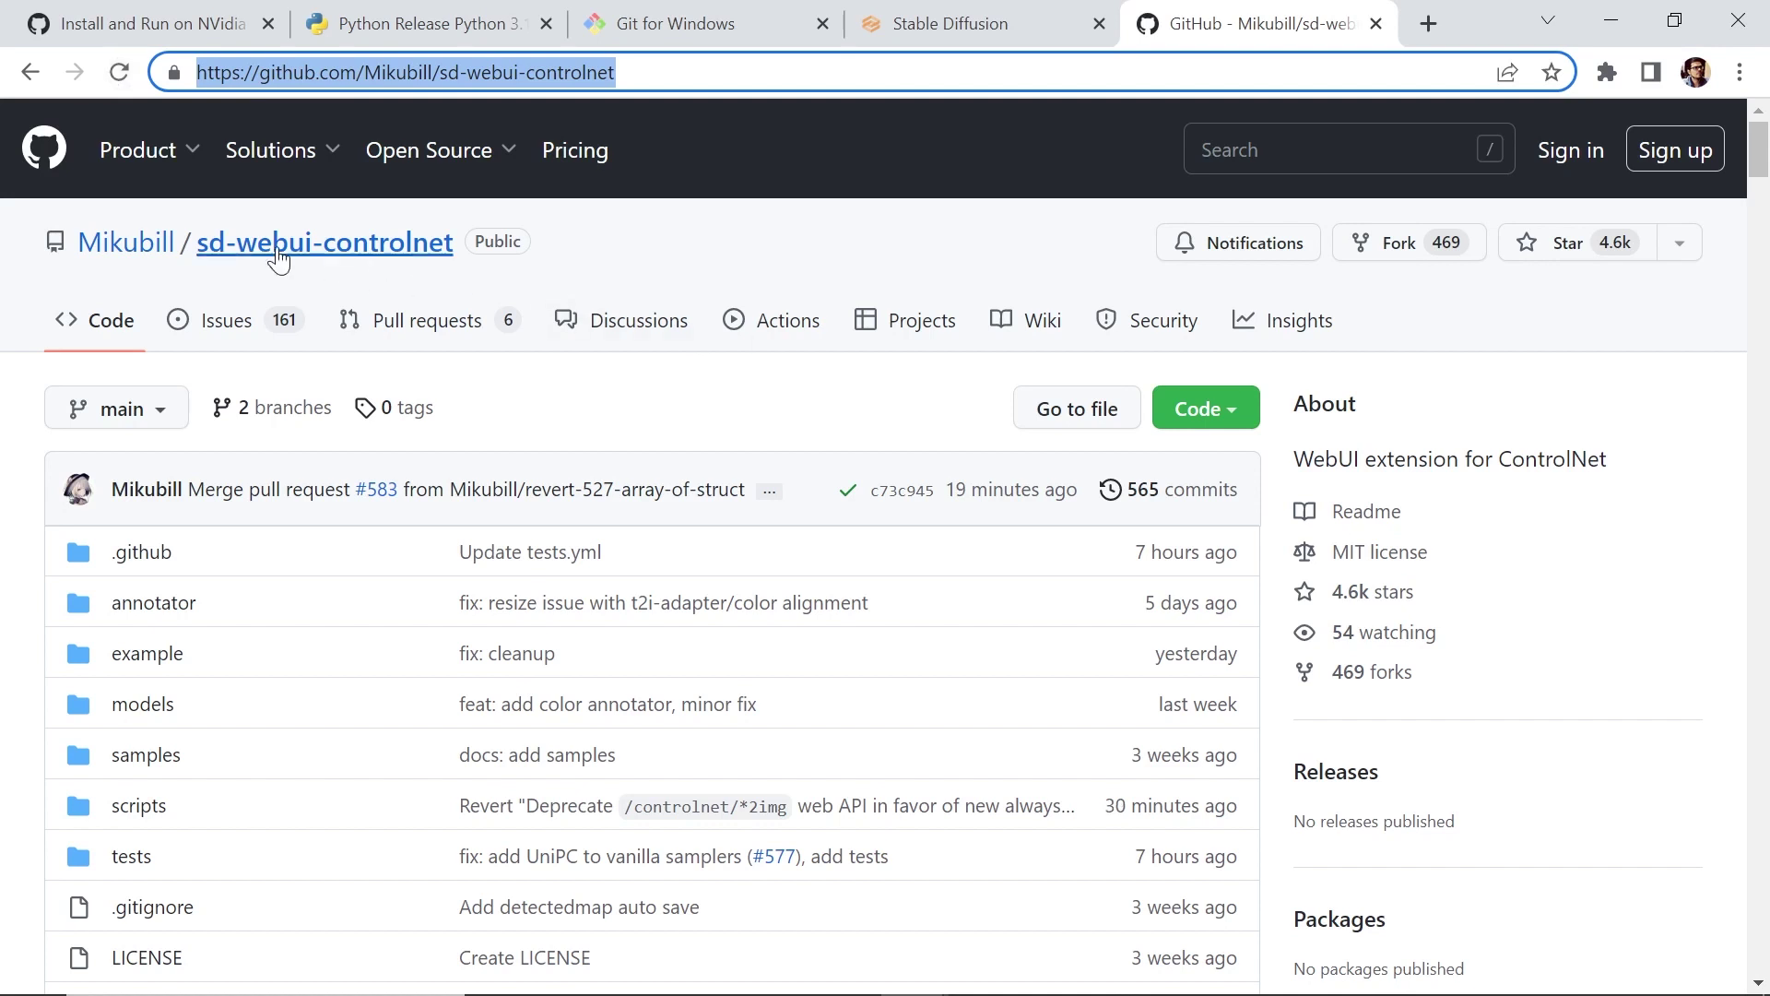
click(1009, 25)
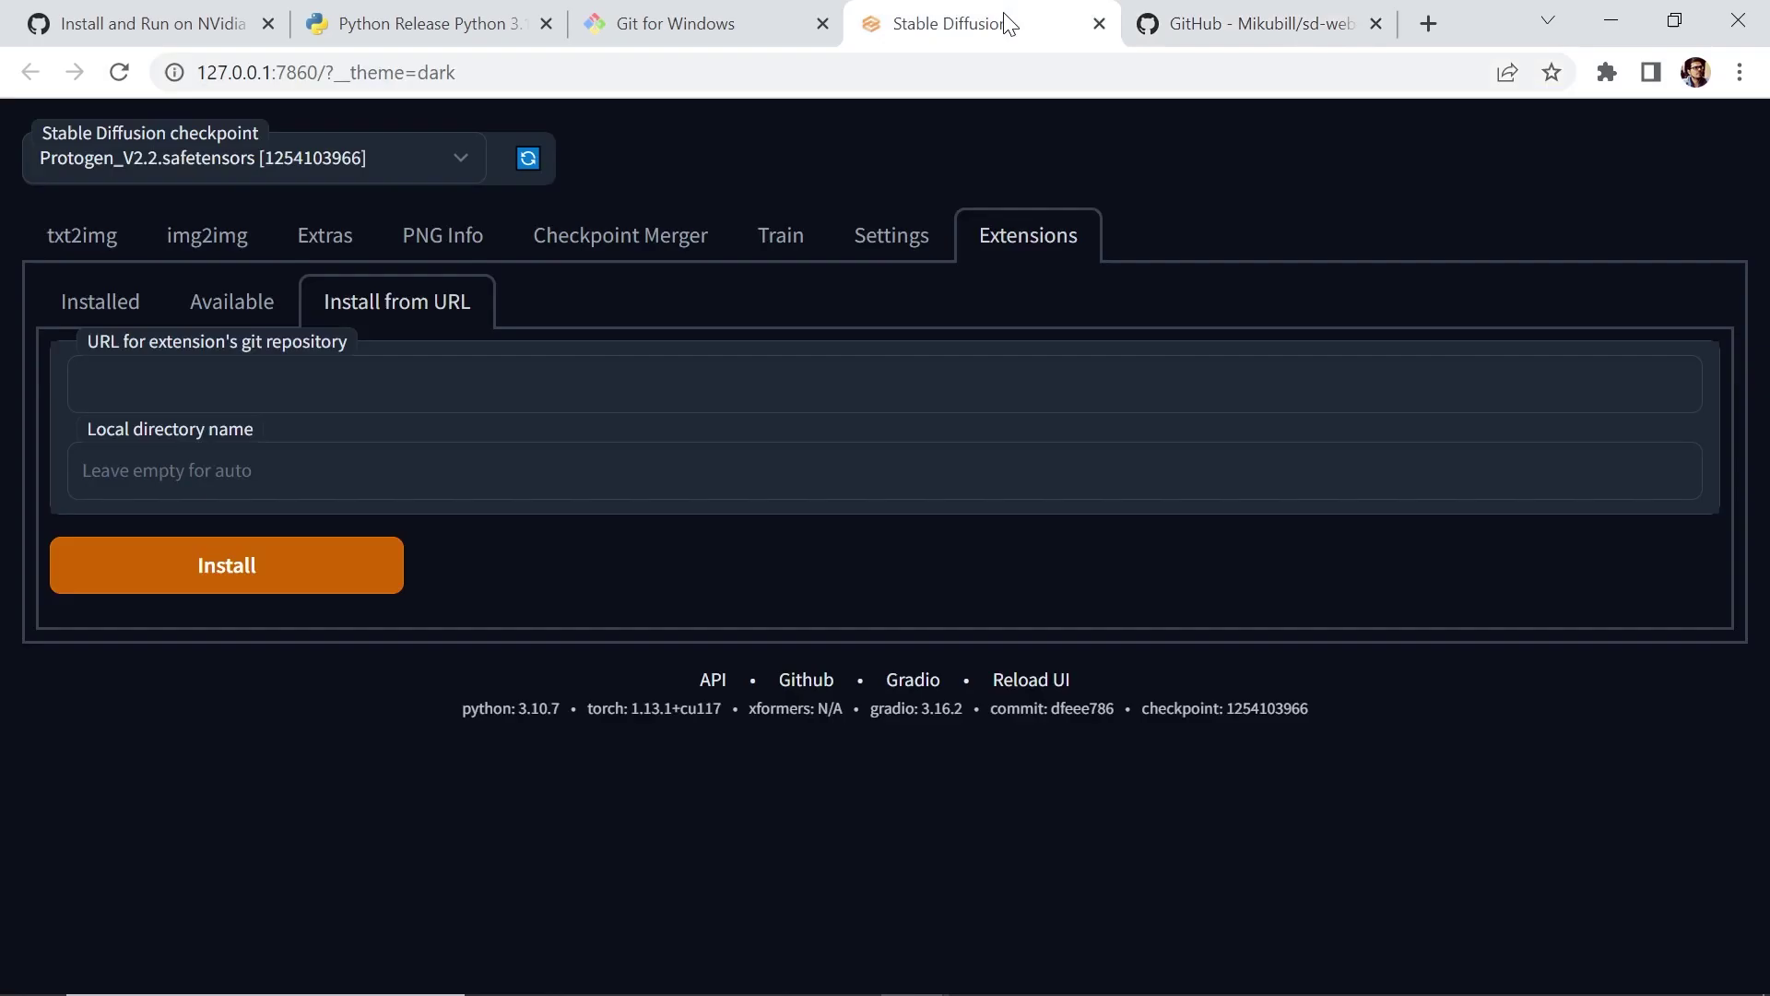
click(308, 385)
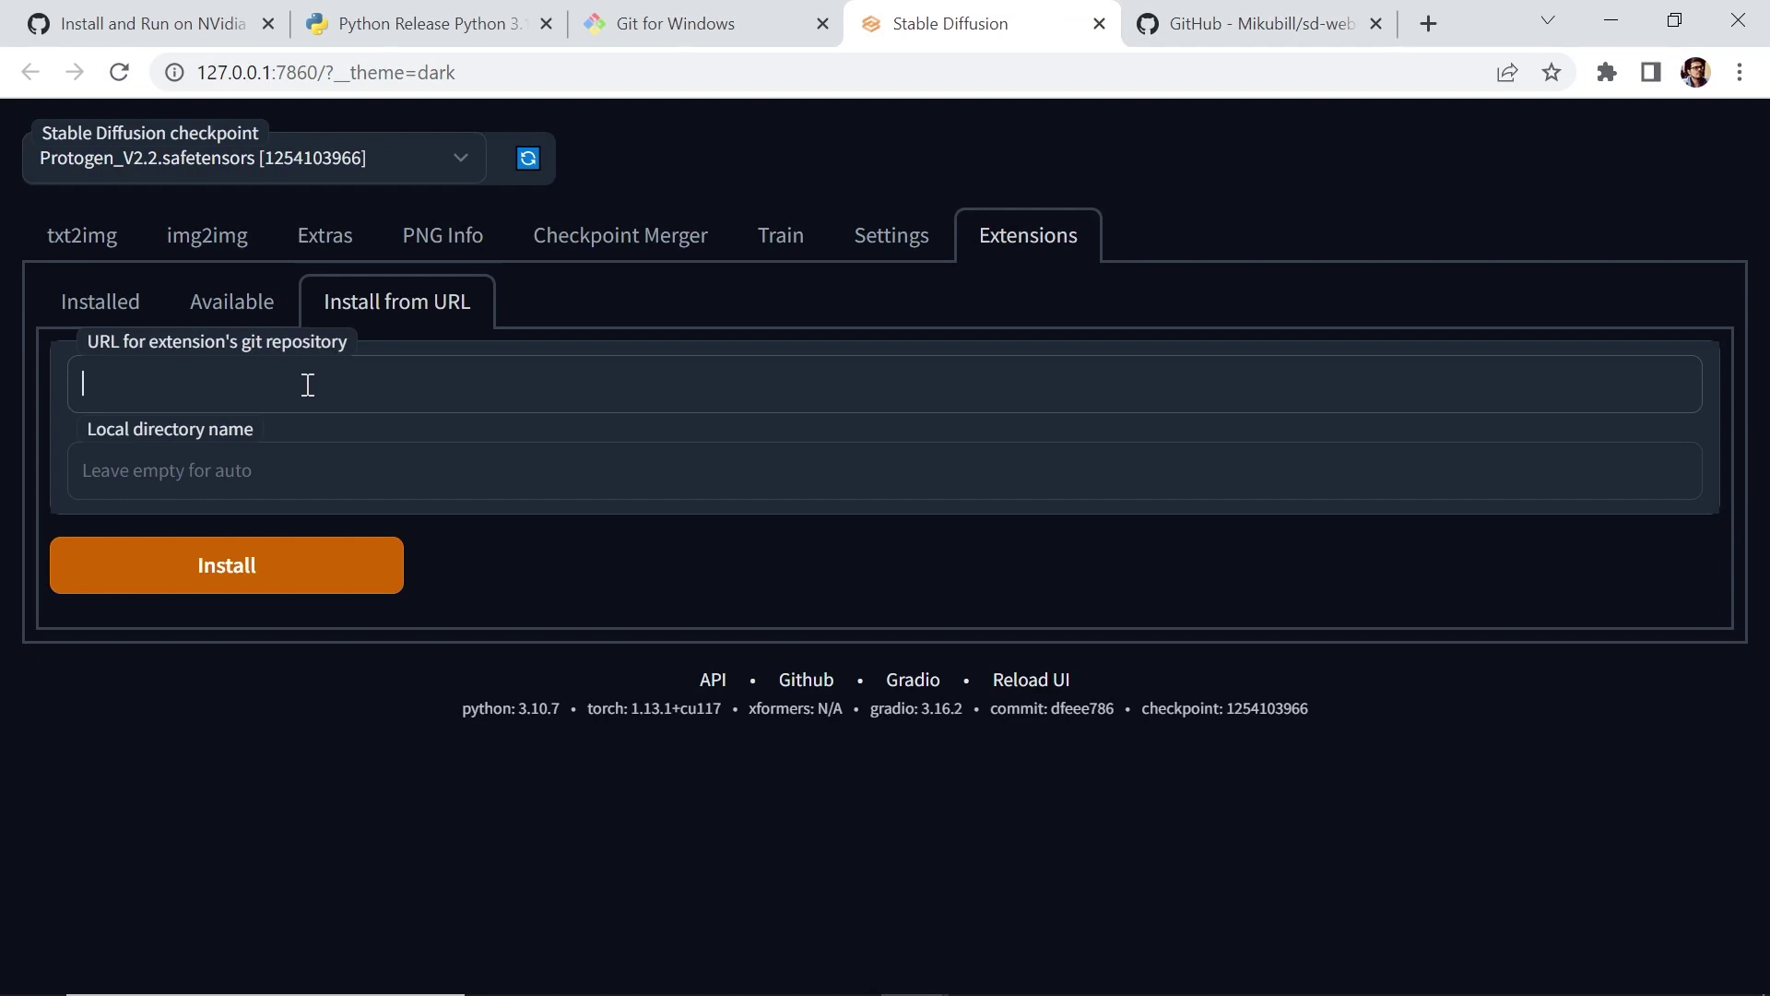
key(ctrl+v)
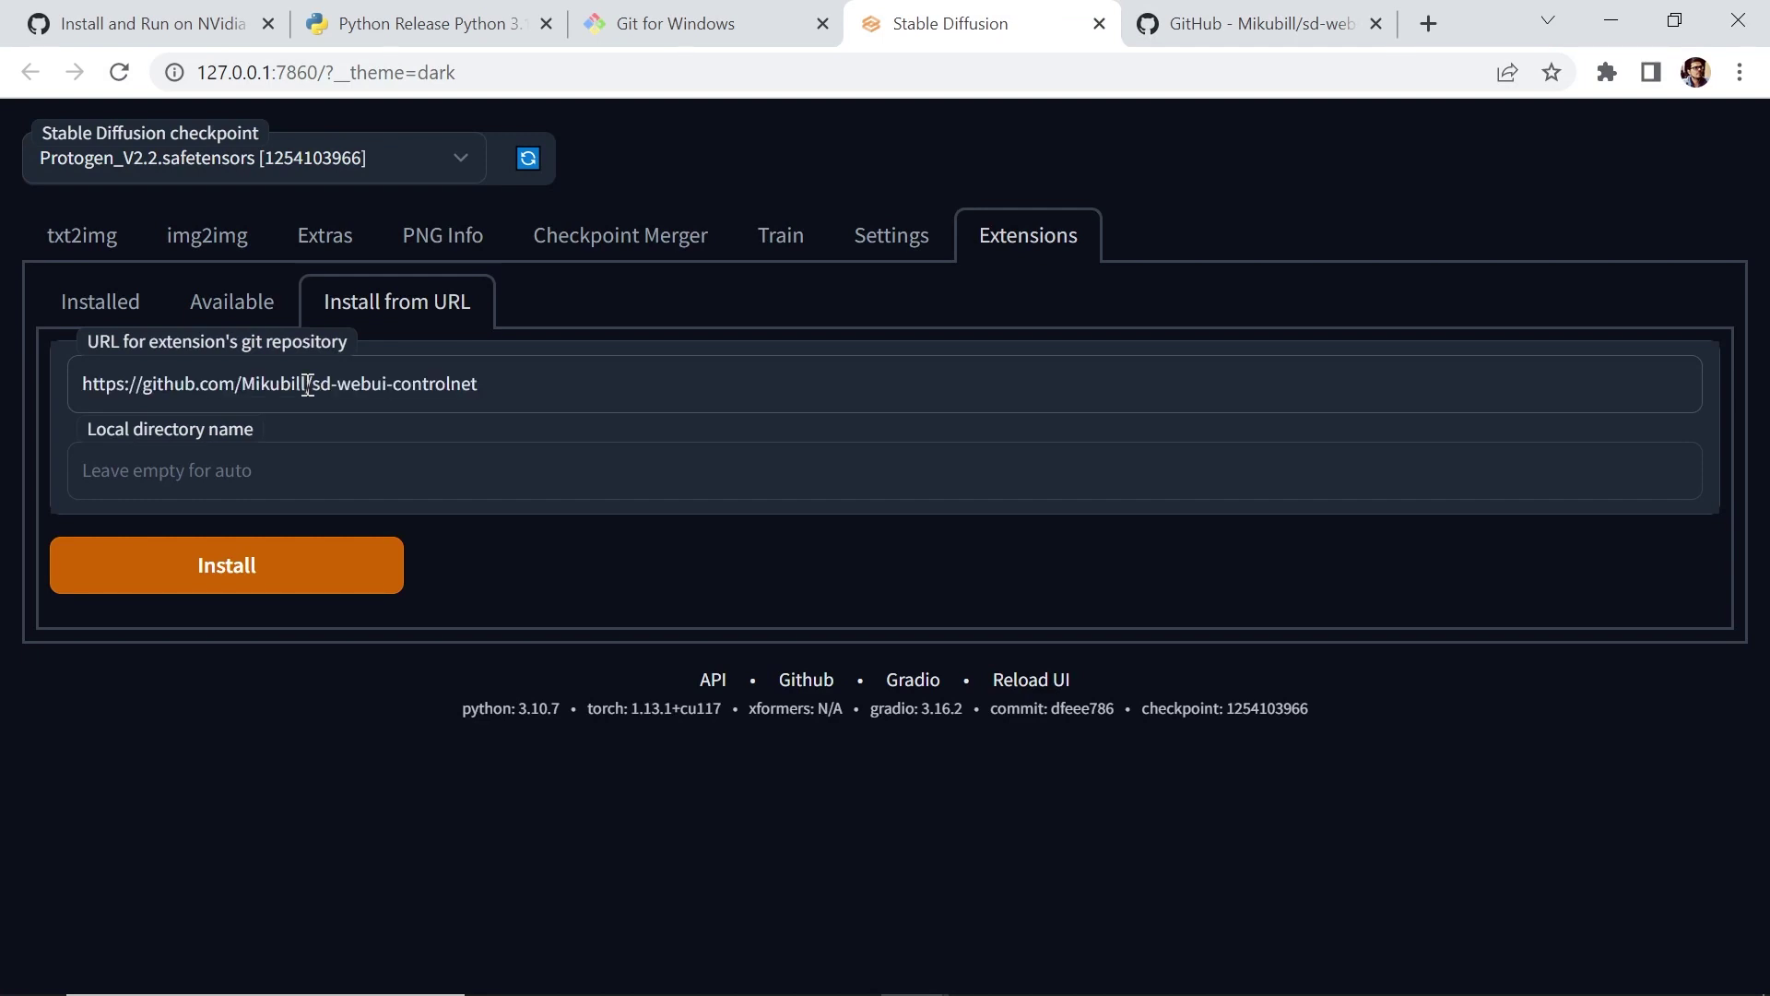
click(314, 574)
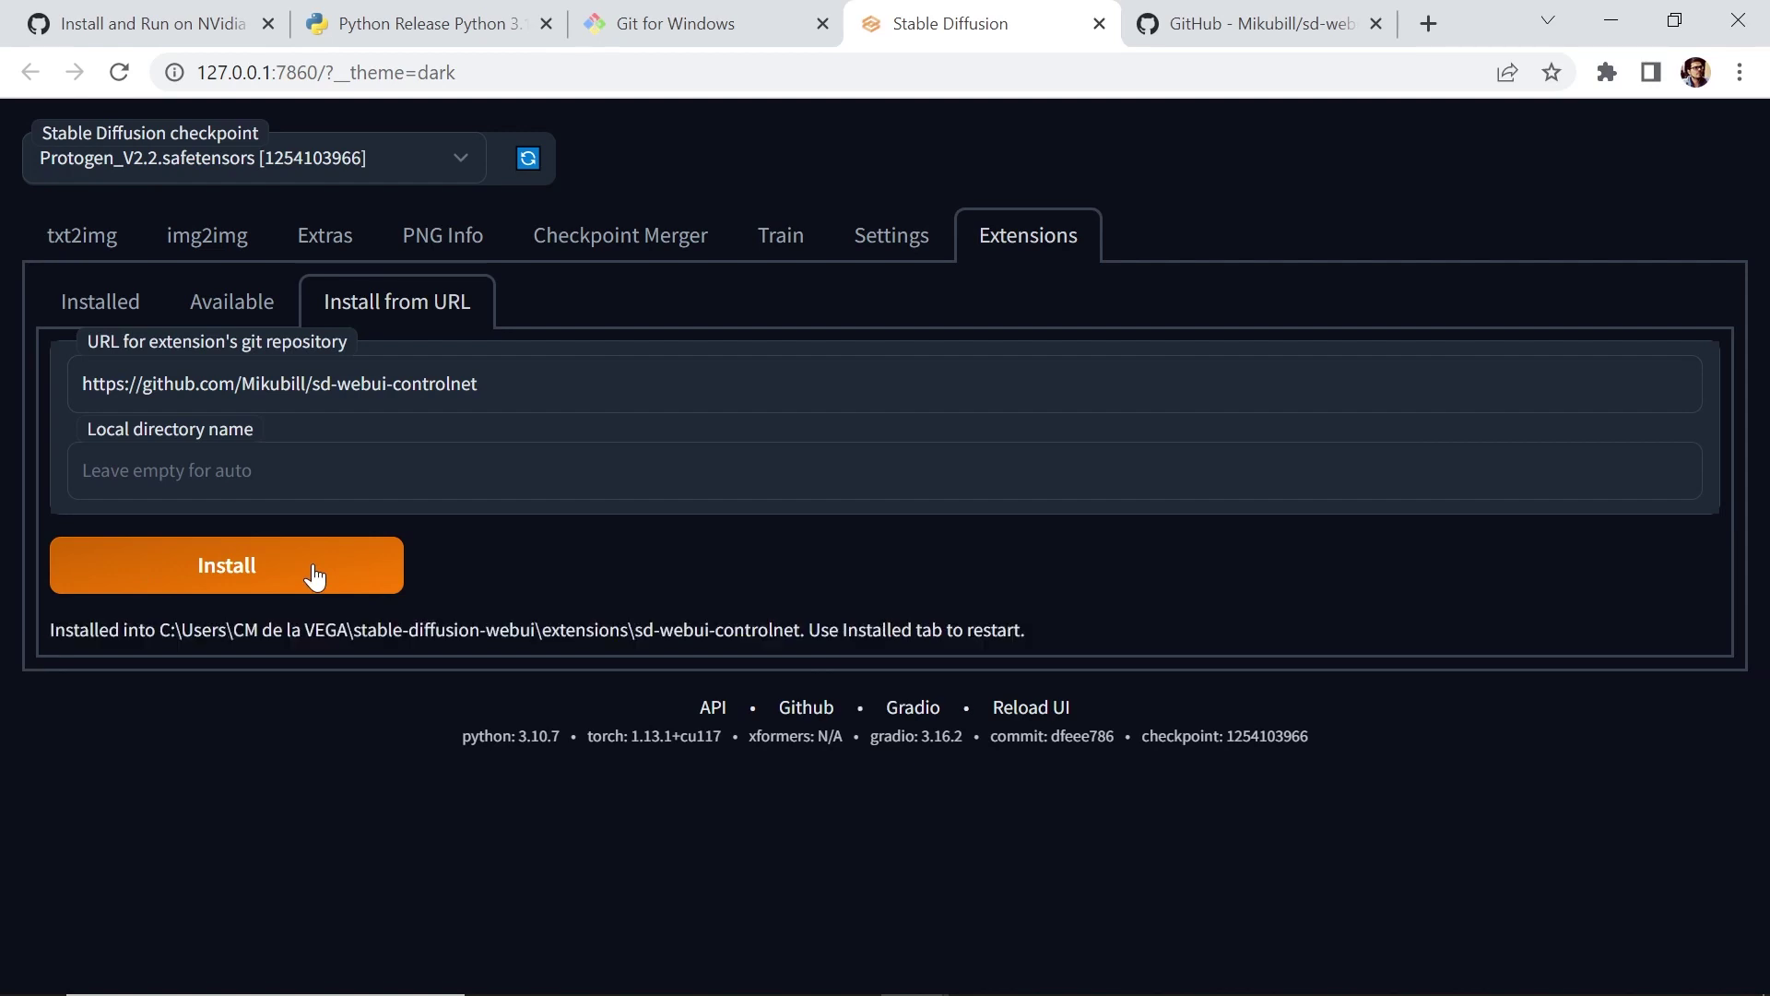
Step: Check installed extensions for updates, apply changes and restart, then reload the WebUI page
click(103, 305)
click(605, 381)
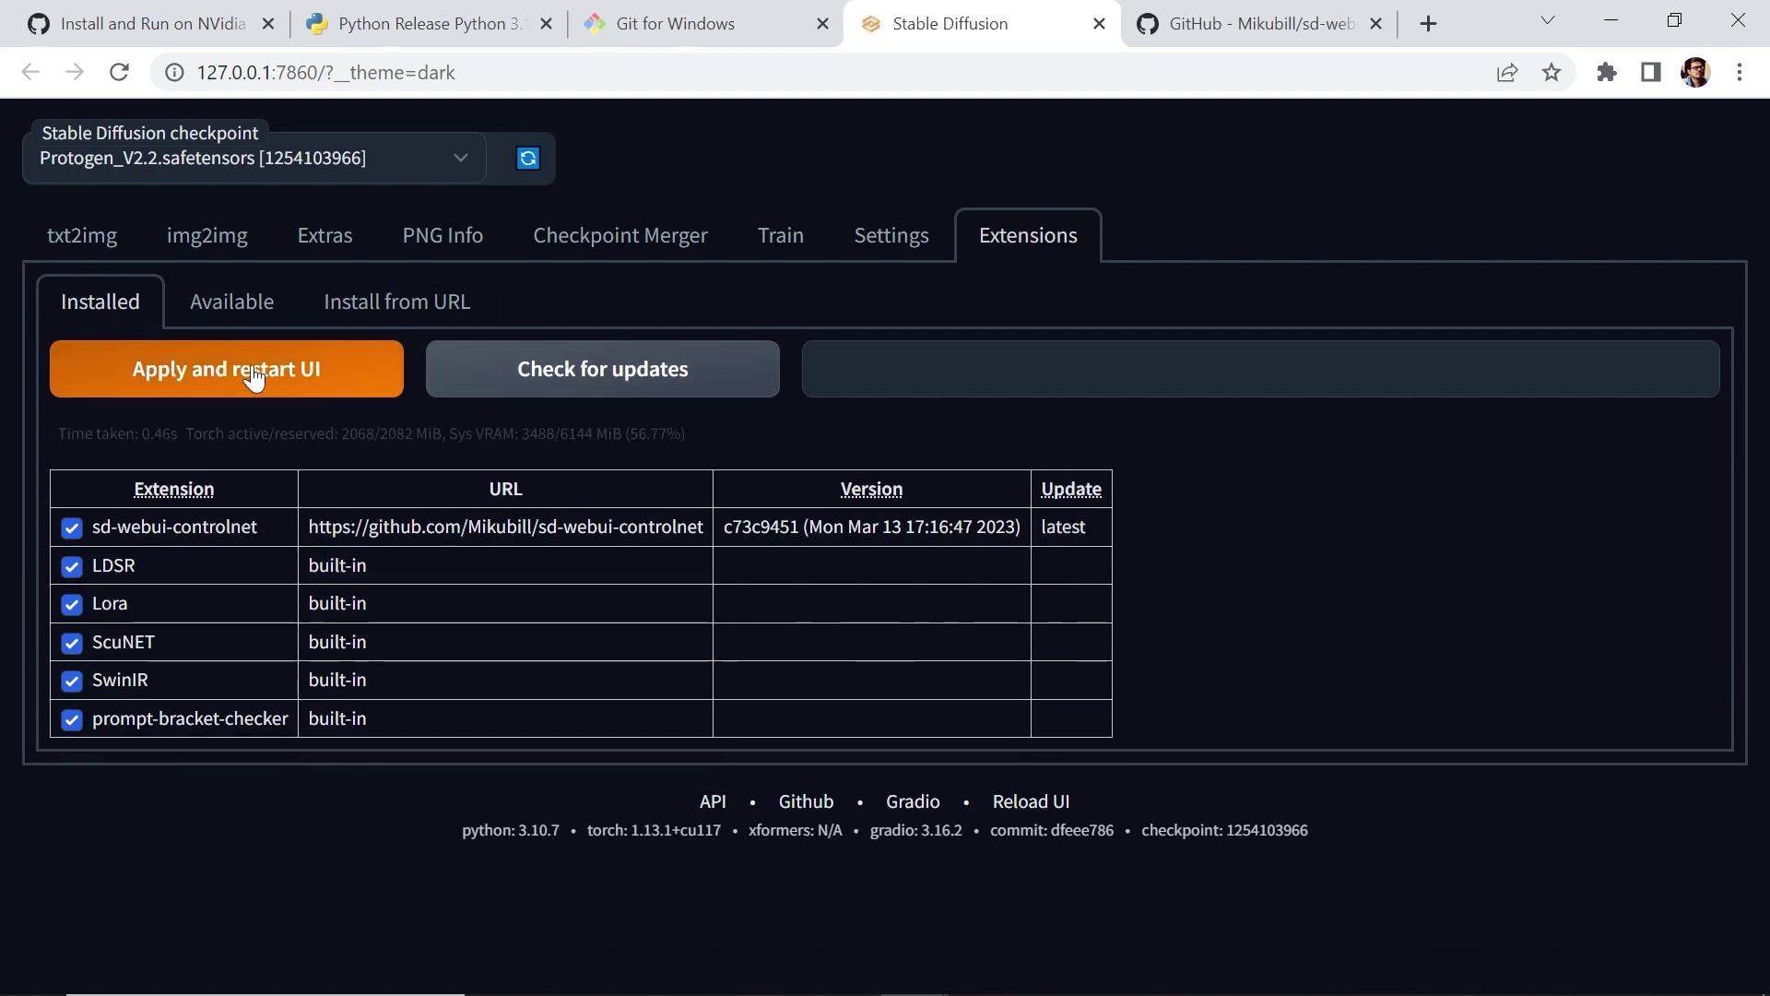
click(356, 379)
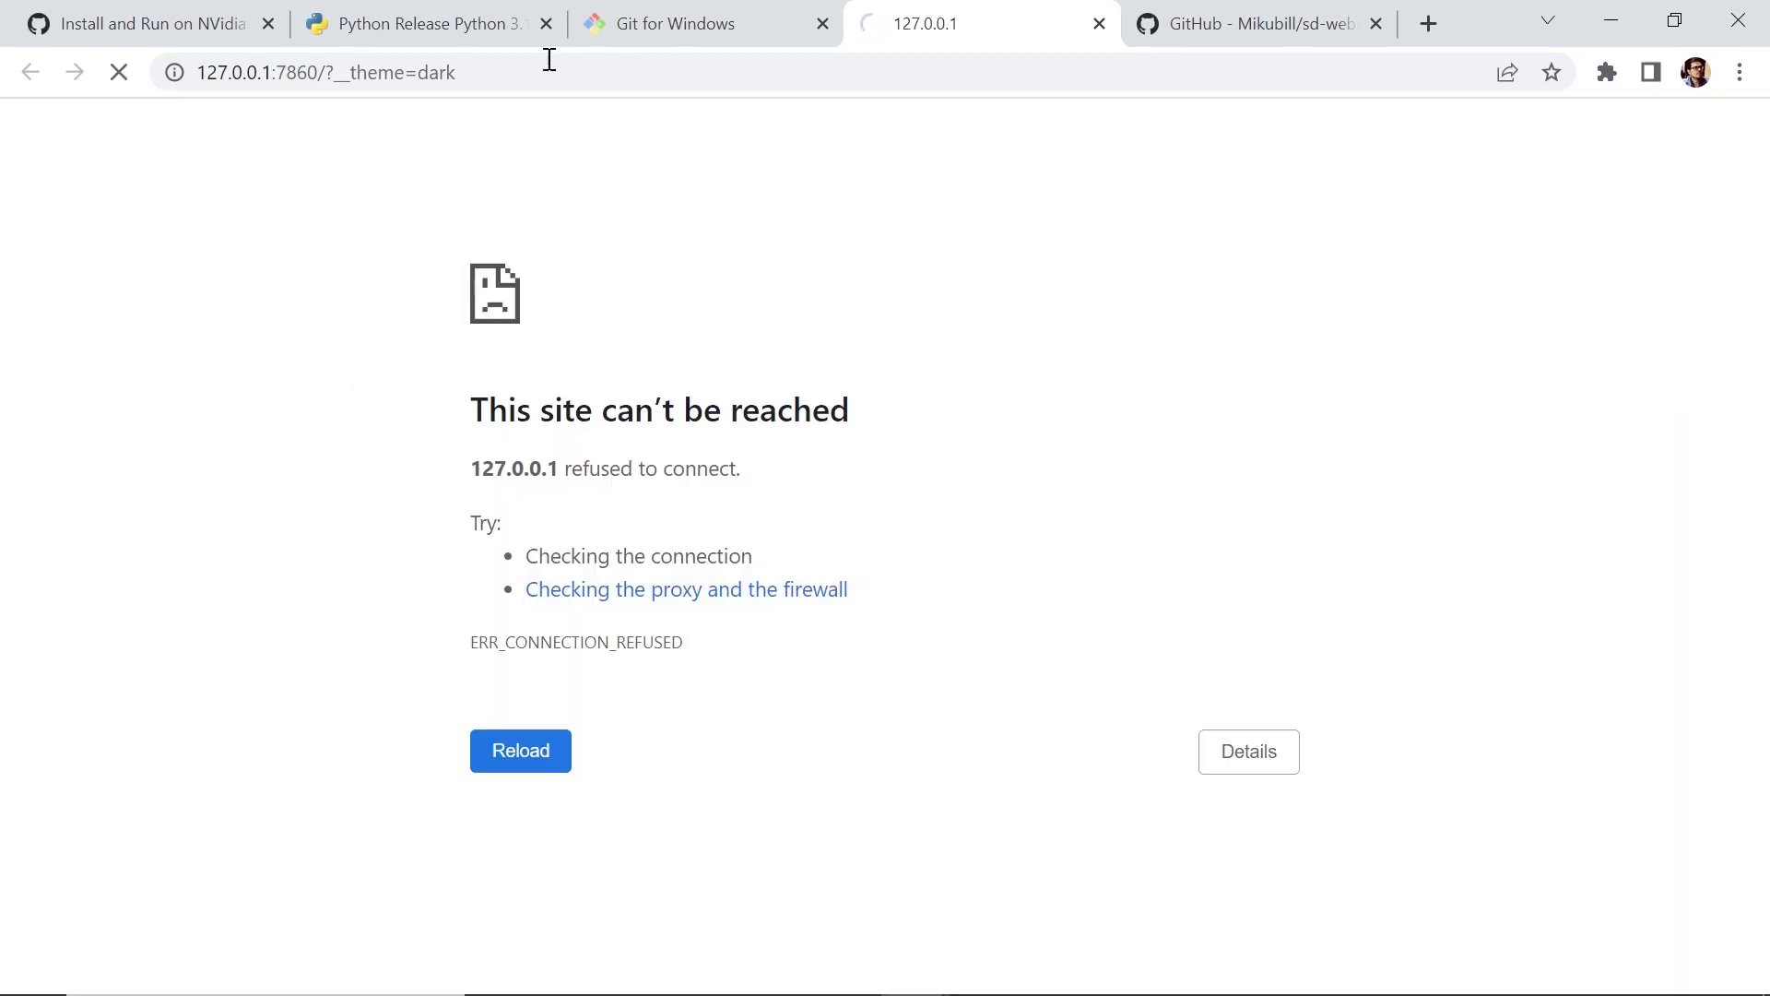
click(551, 81)
key(Return)
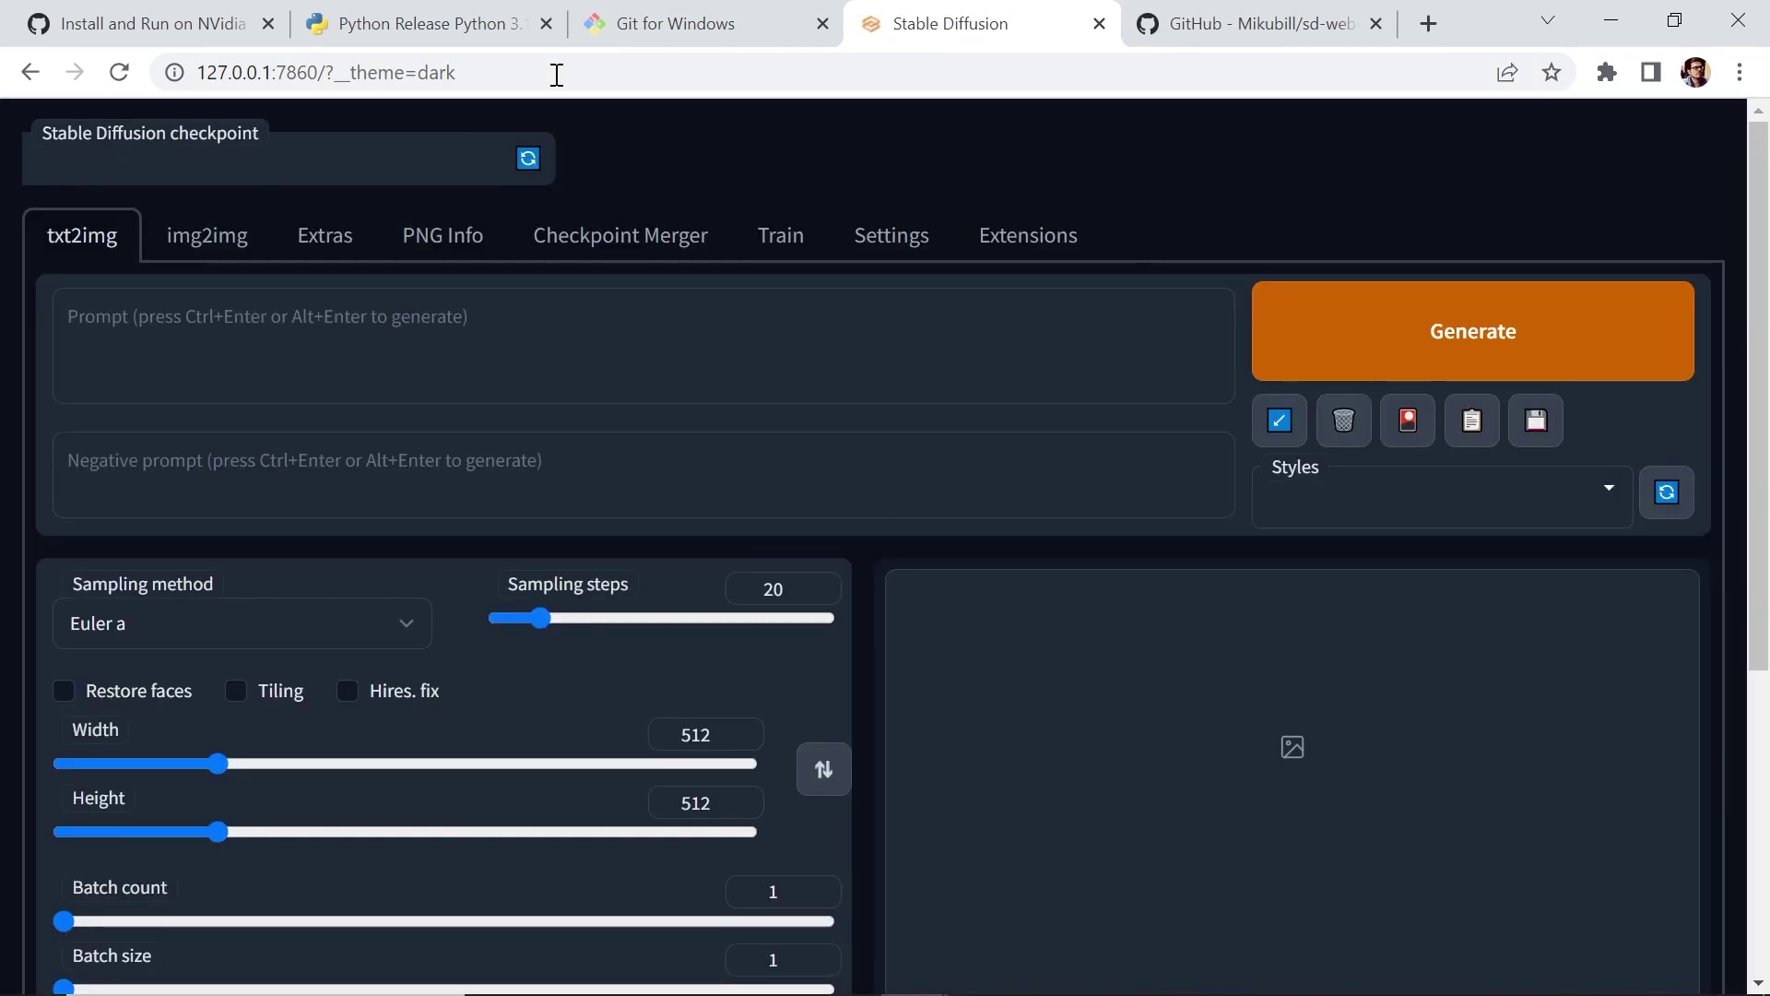
Step: Expand the new ControlNet section at the bottom of the txt2img tab
drag(1757, 396, 1768, 710)
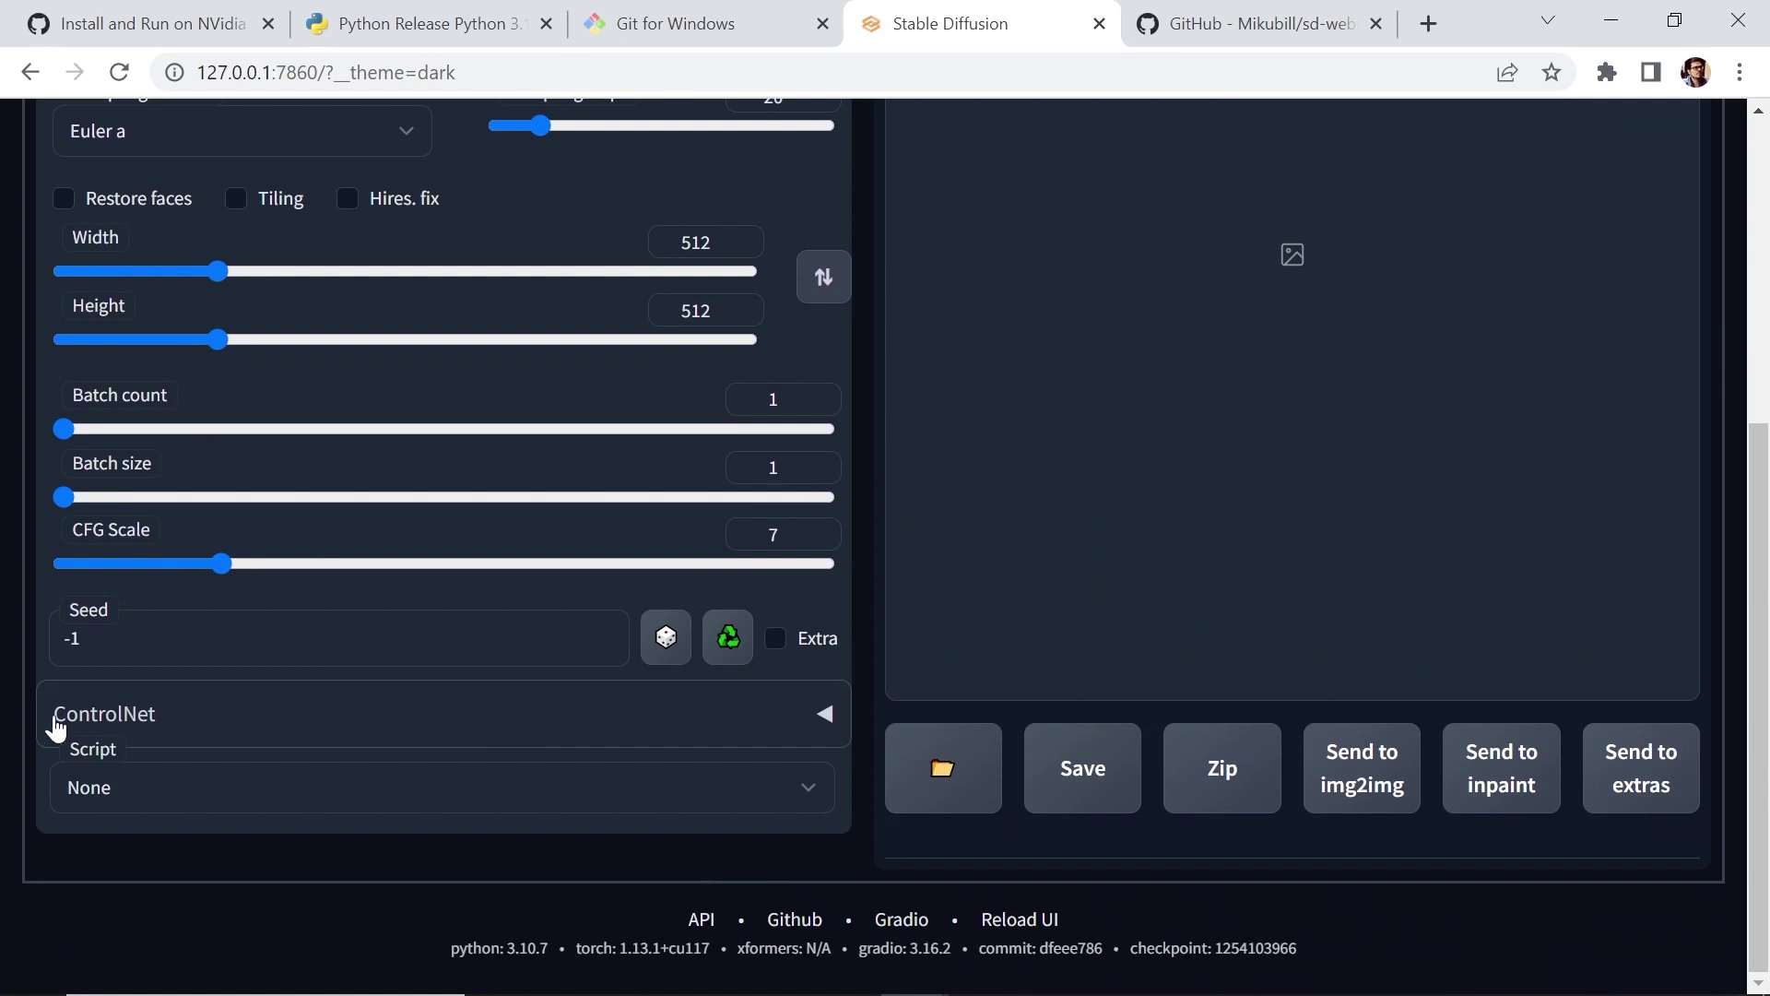
click(839, 725)
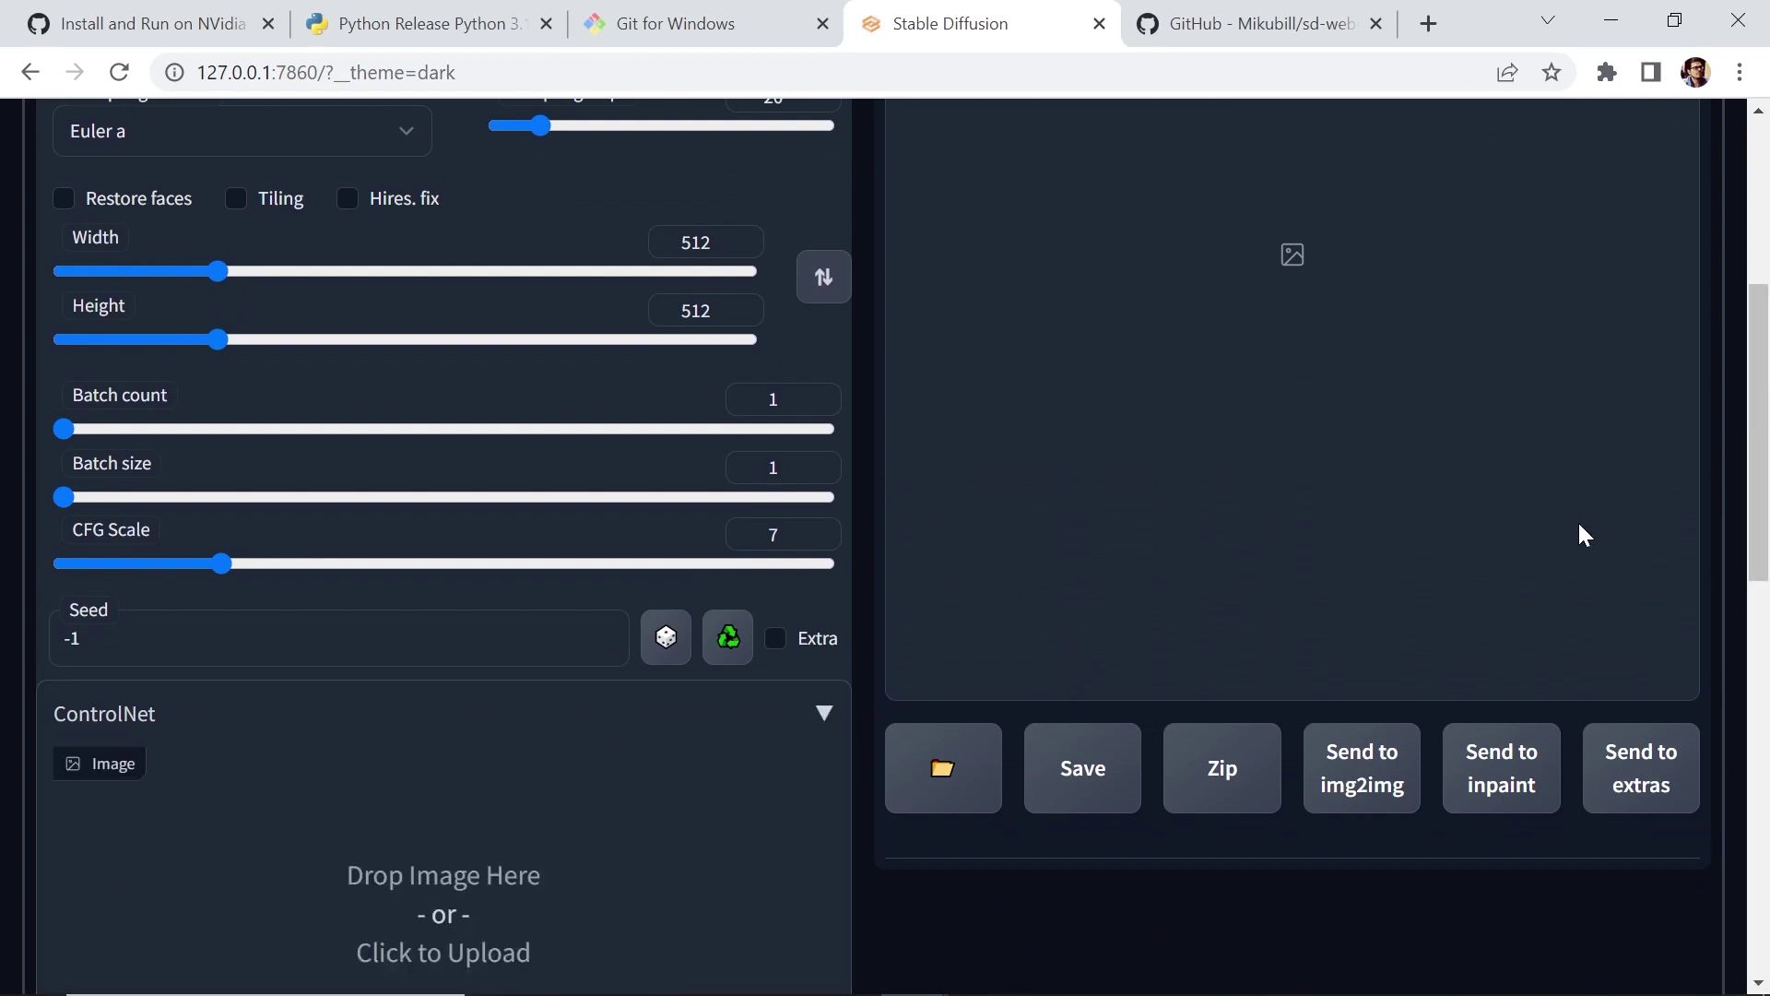
mouse_move(1758, 517)
mouse_down()
mouse_move(1763, 812)
mouse_move(1763, 539)
mouse_up()
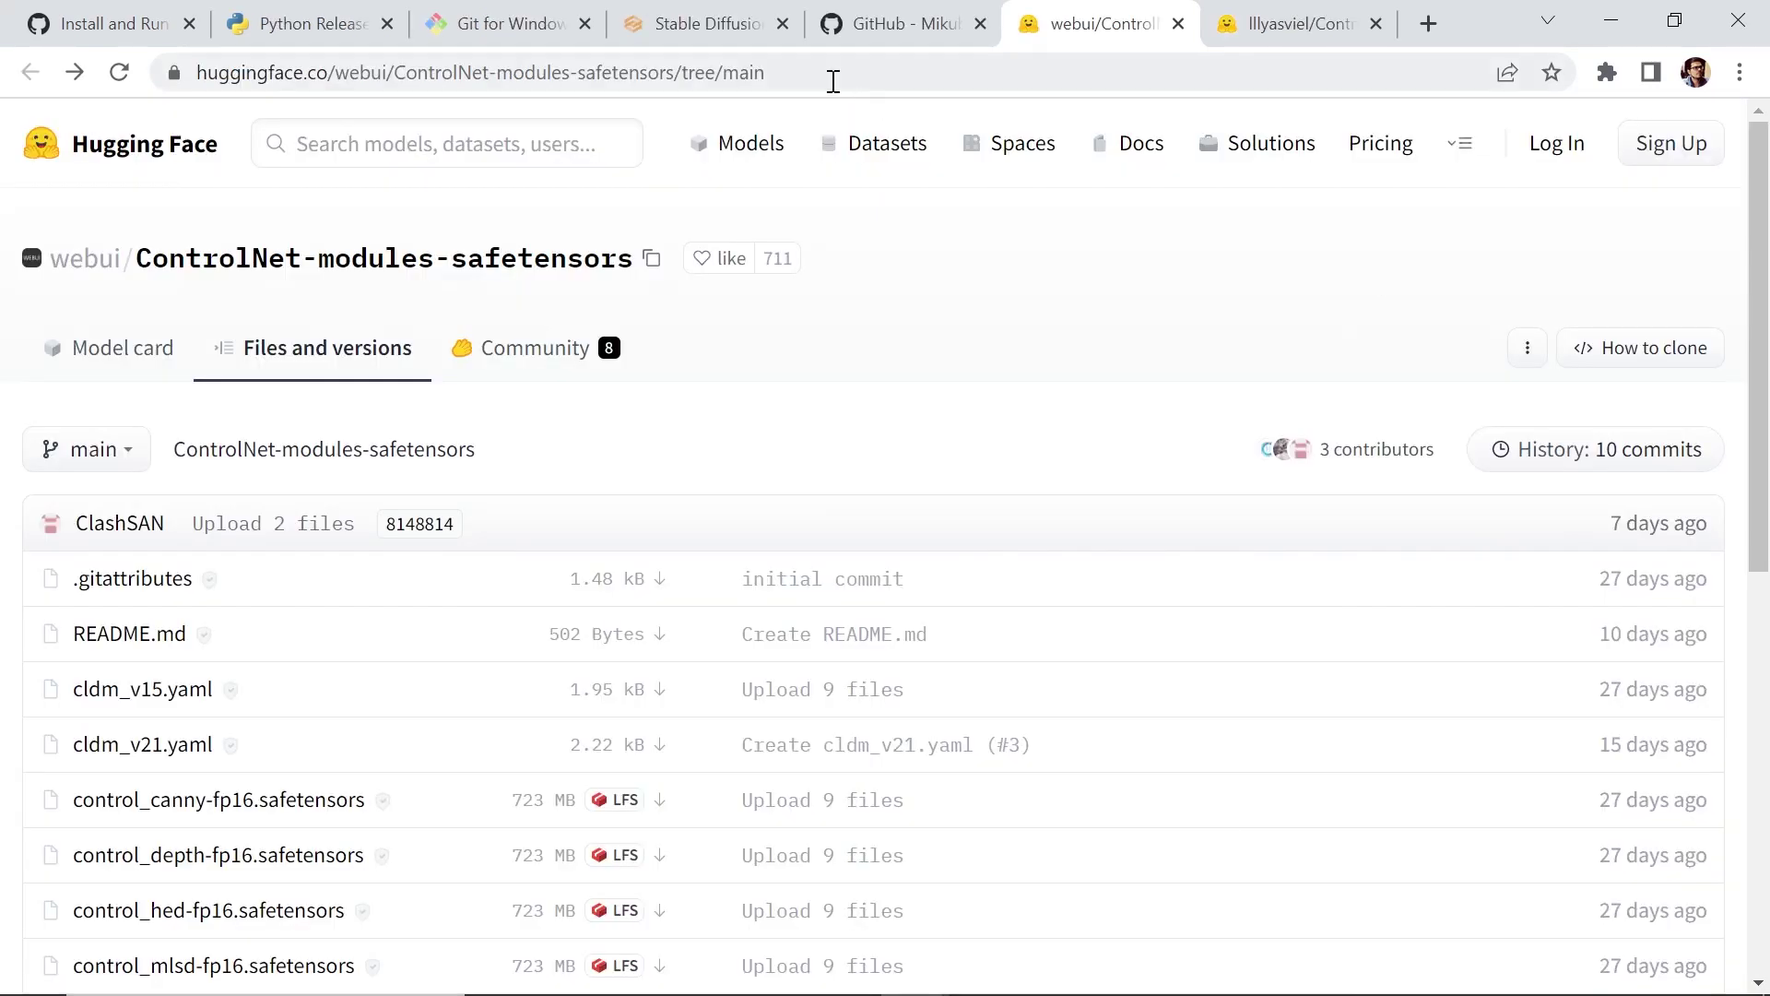
Step: Download the control_canny-fp16 and control_depth-fp16 safetensors files from ControlNet-modules-safetensors
drag(833, 81, 130, 120)
click(943, 374)
scroll(1743, 383, down, 5)
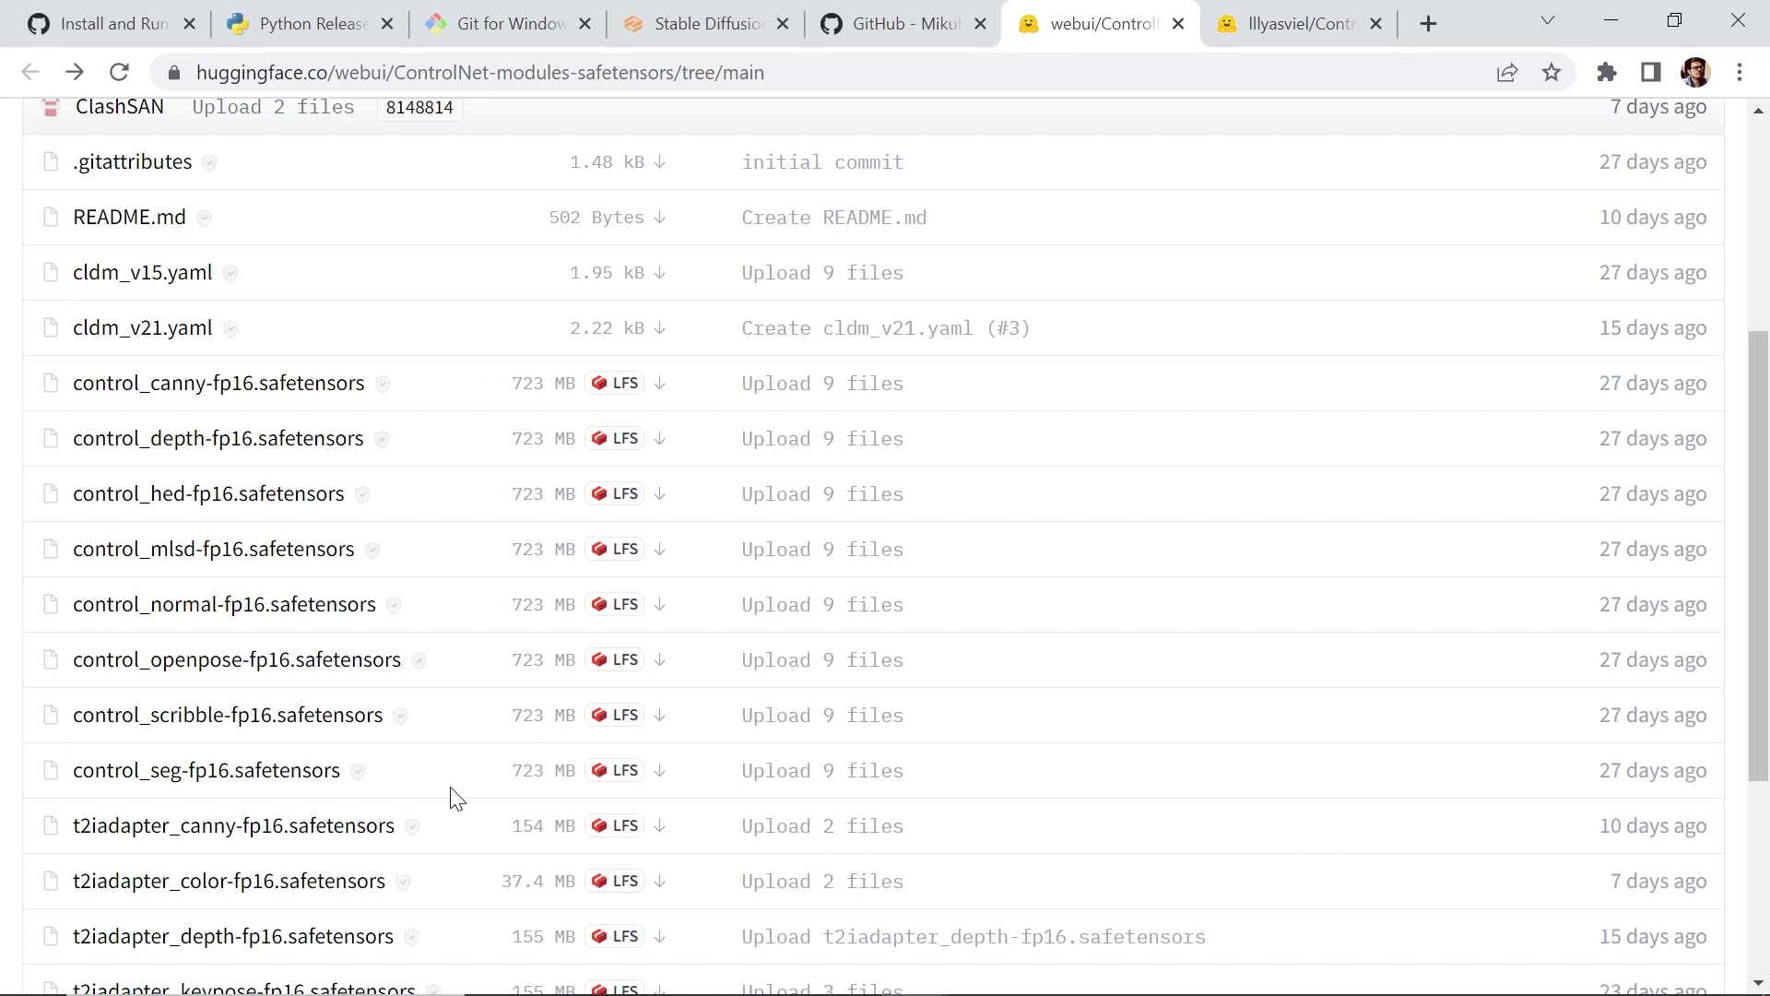
click(660, 385)
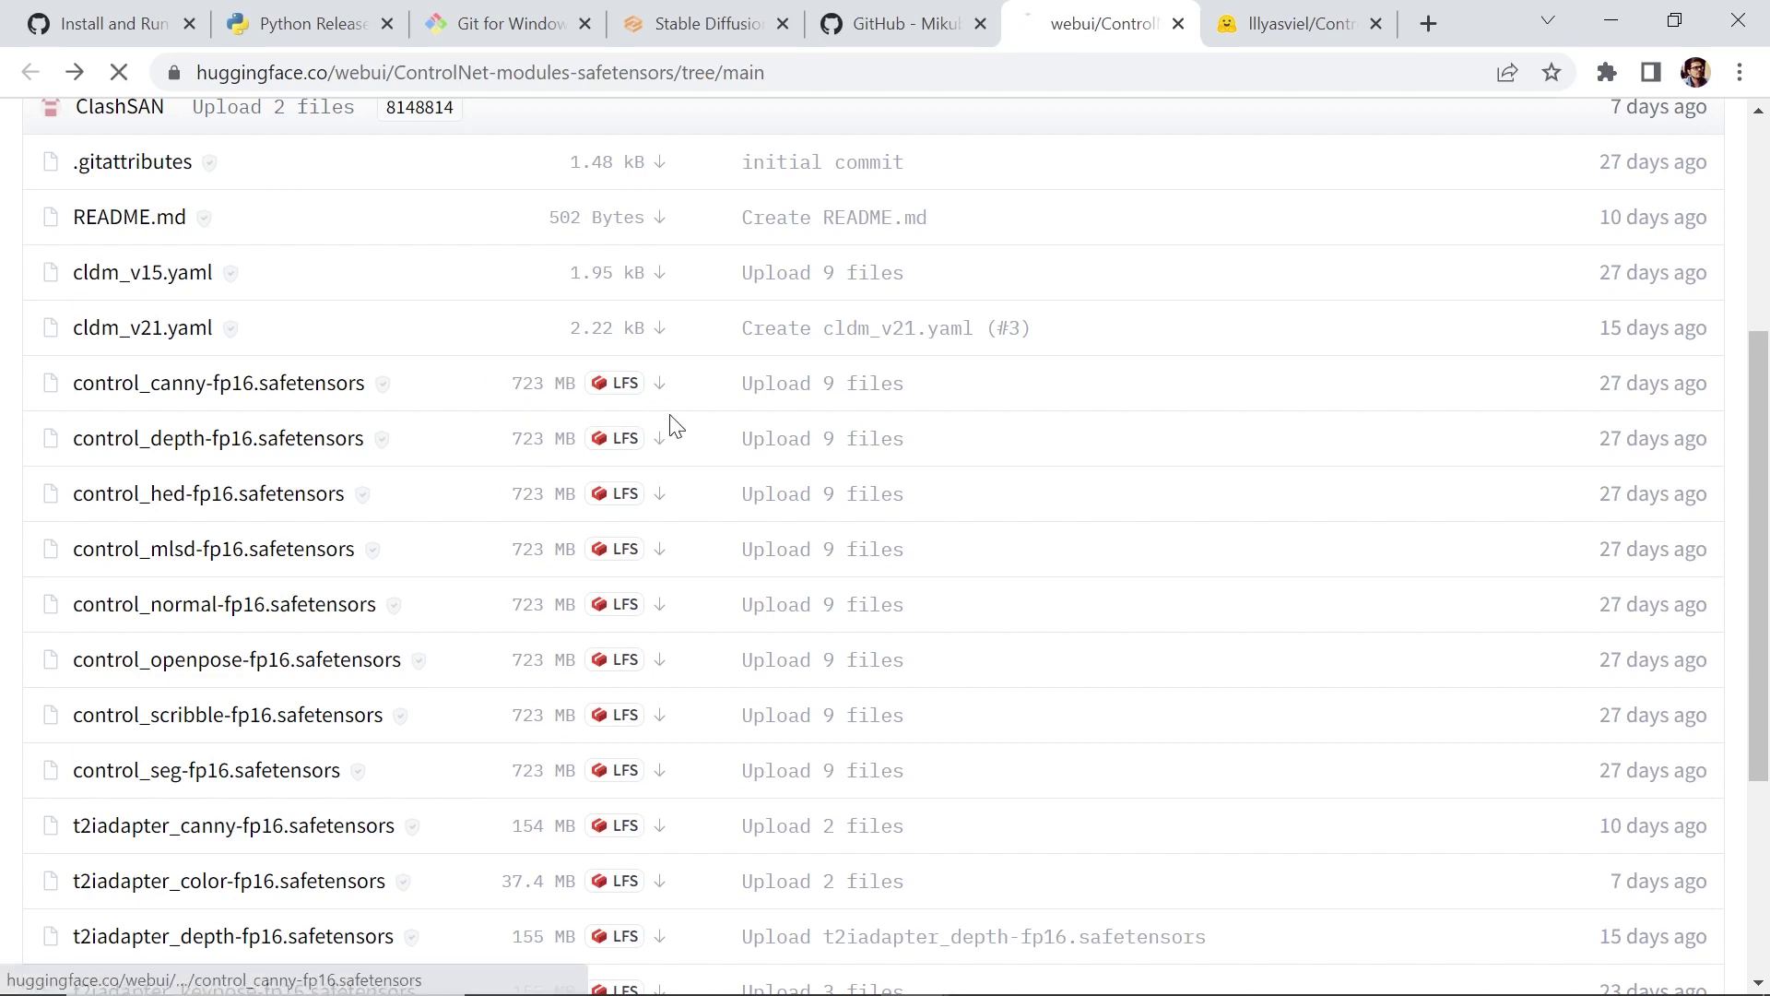
click(661, 441)
drag(1752, 357, 1744, 277)
Step: Note the canny file's 723 MB size and check the lllyasviel/ControlNet models page
drag(514, 573, 569, 573)
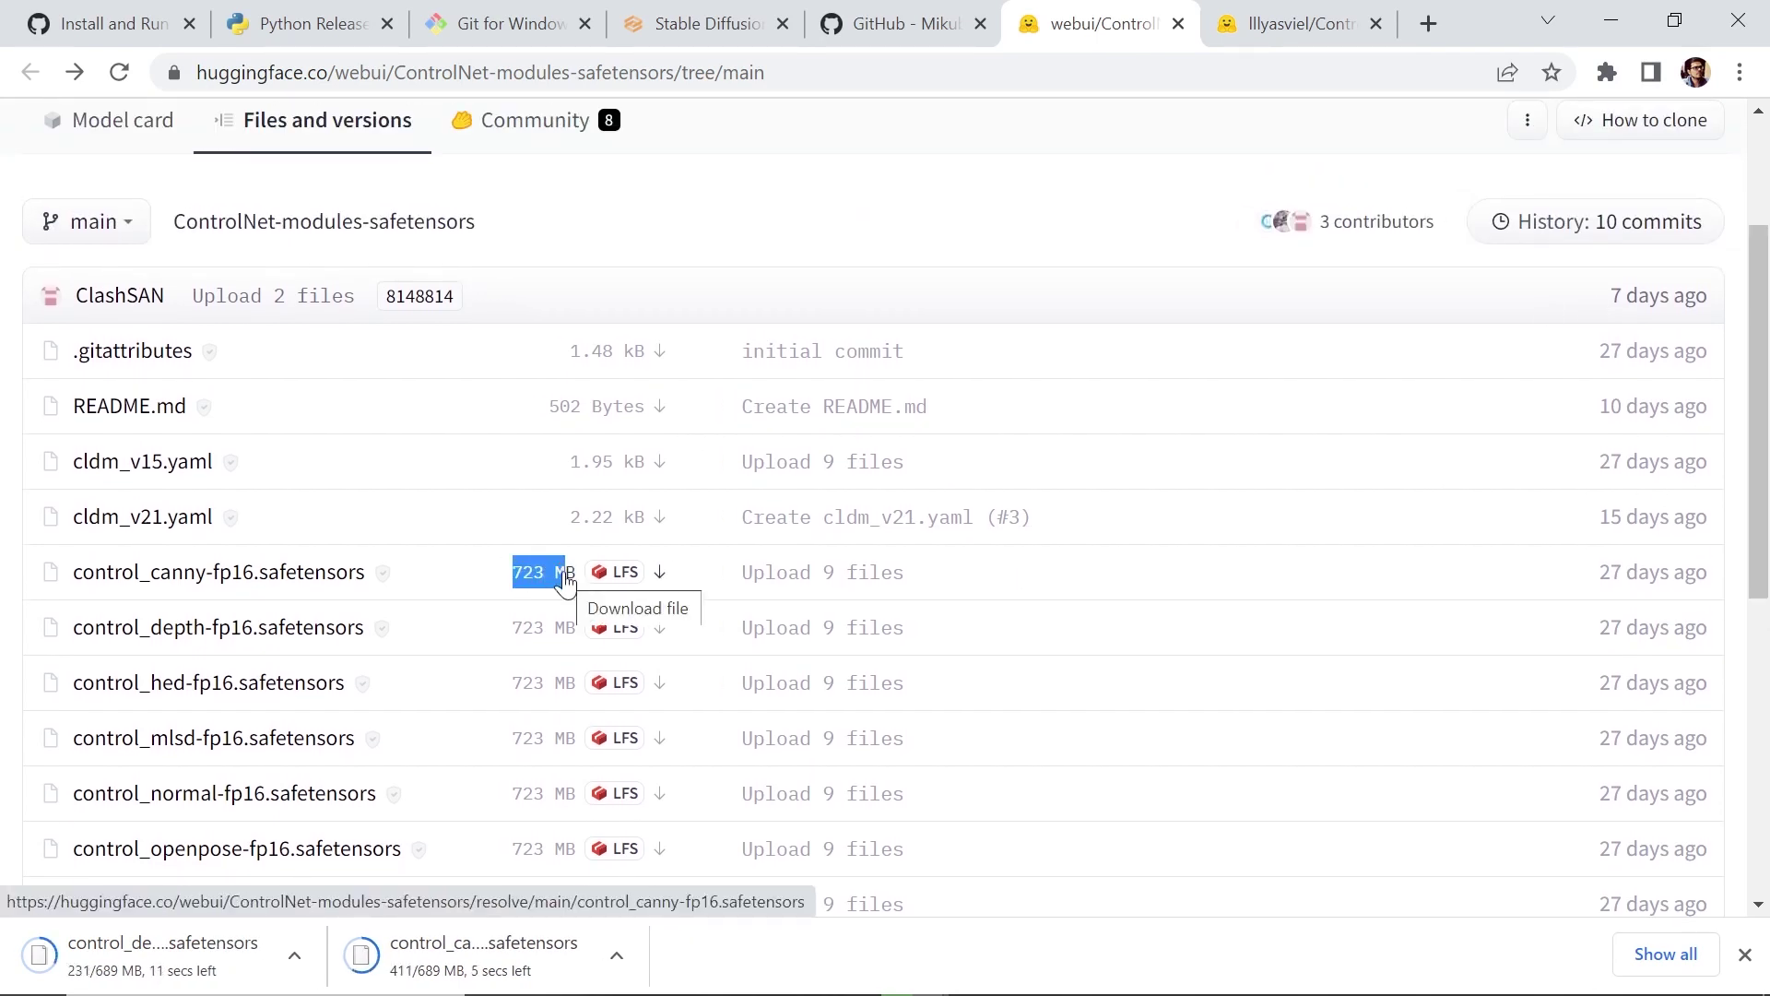
click(1297, 25)
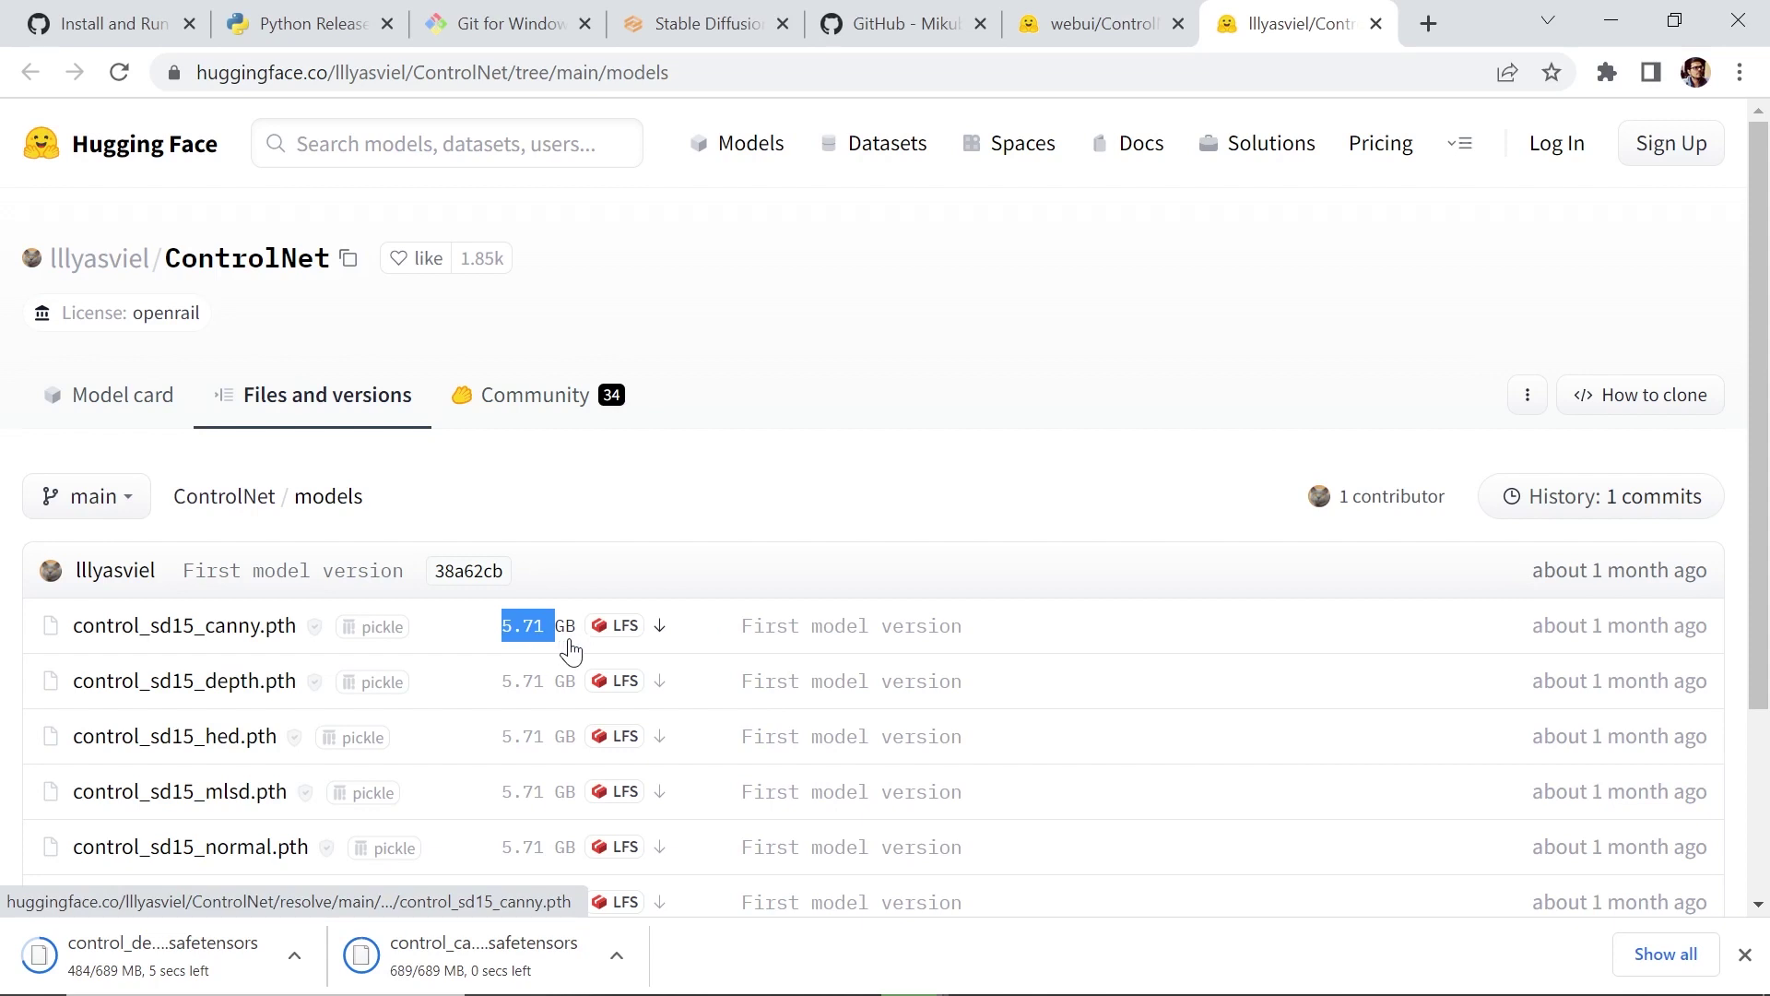
click(908, 25)
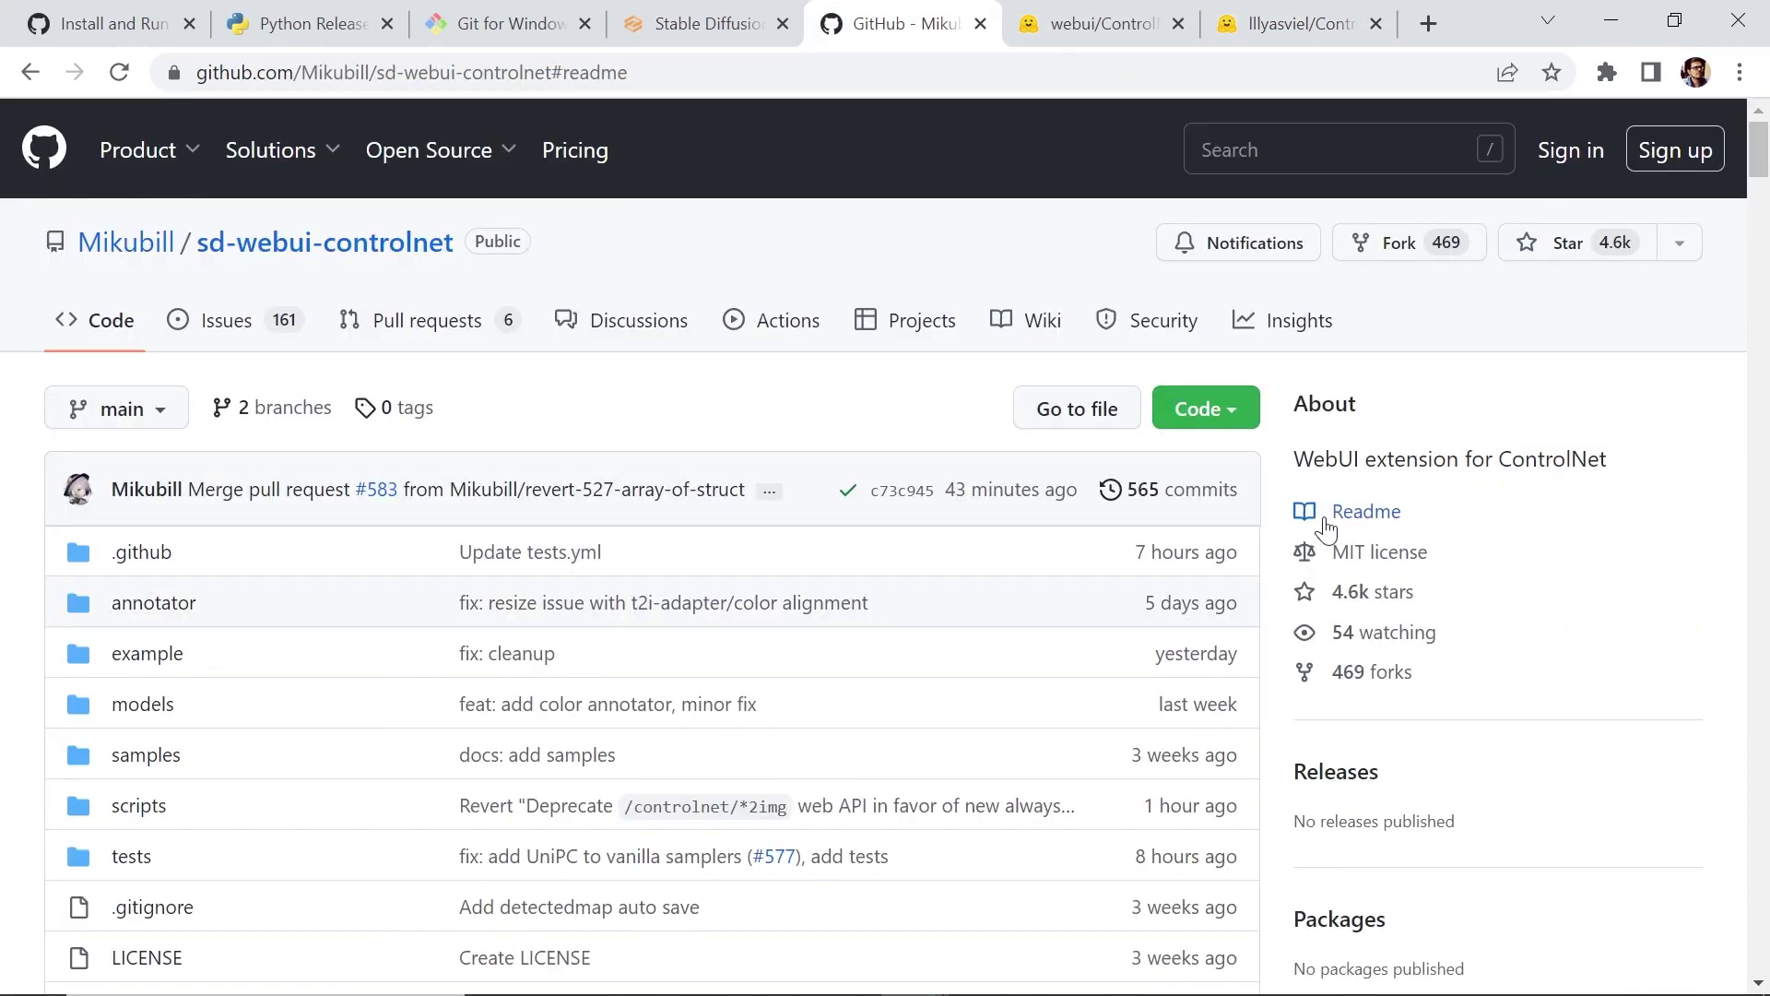
Step: Read the README's Install section, highlighting the pip install gradio upgrade command
click(1365, 512)
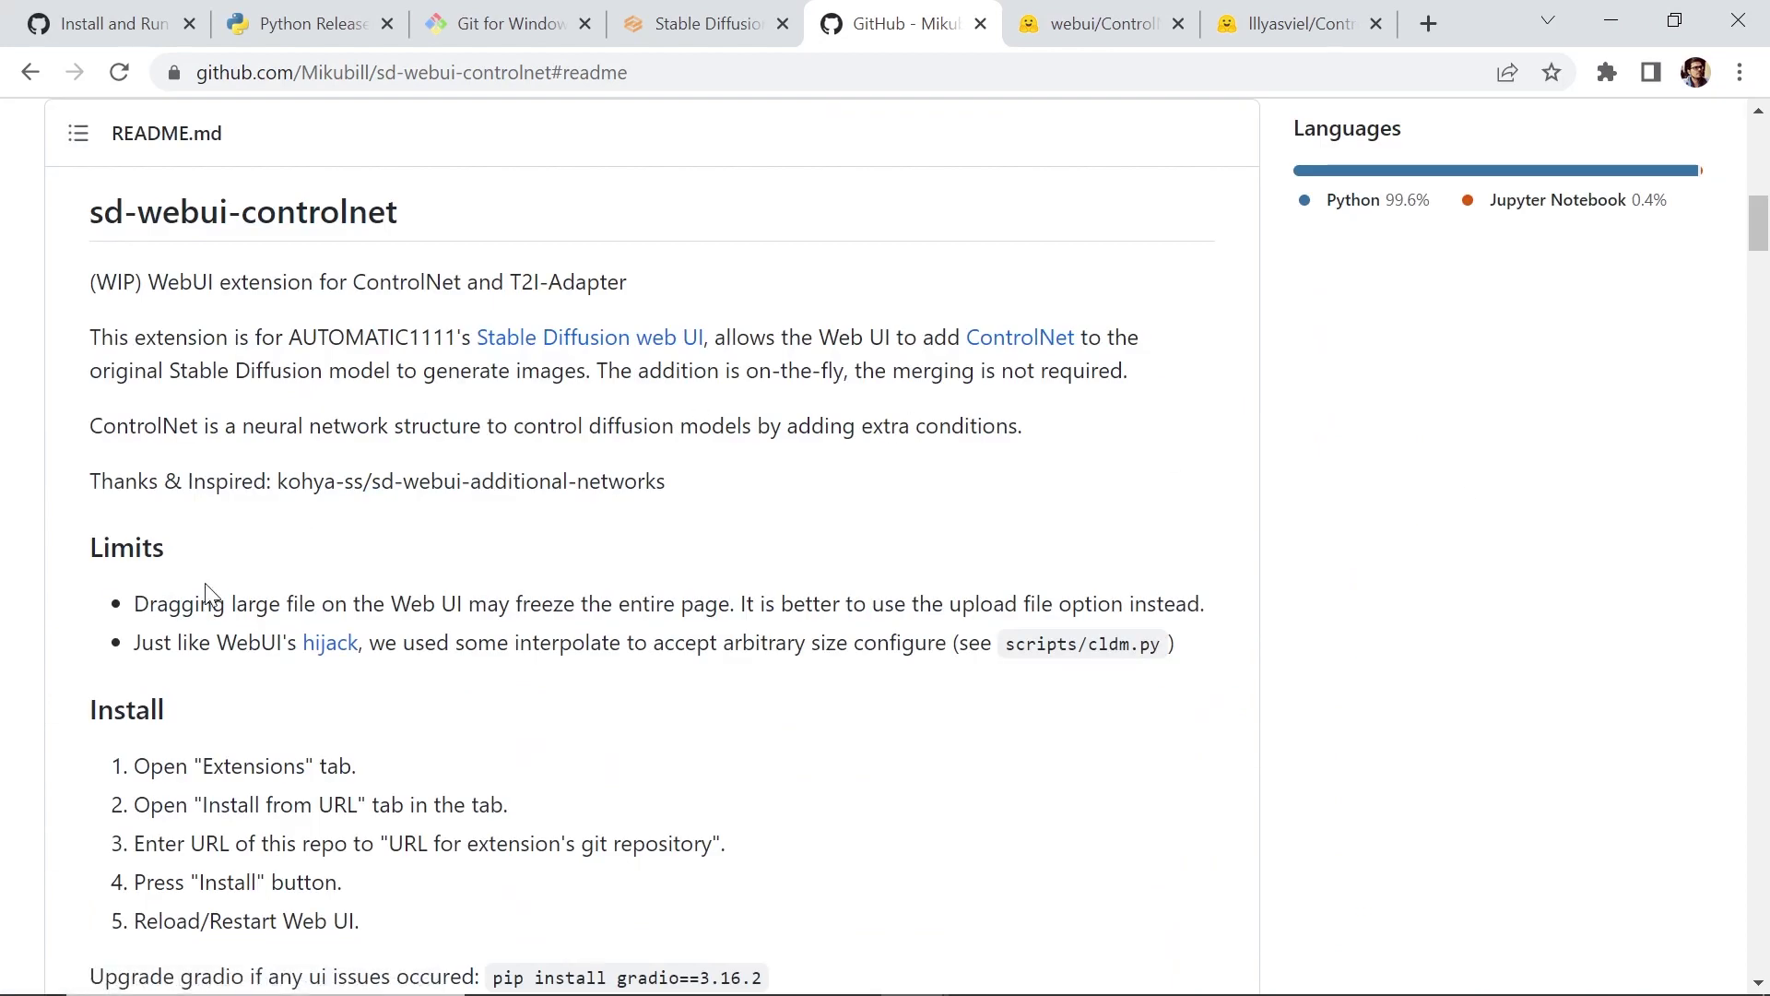
double_click(107, 701)
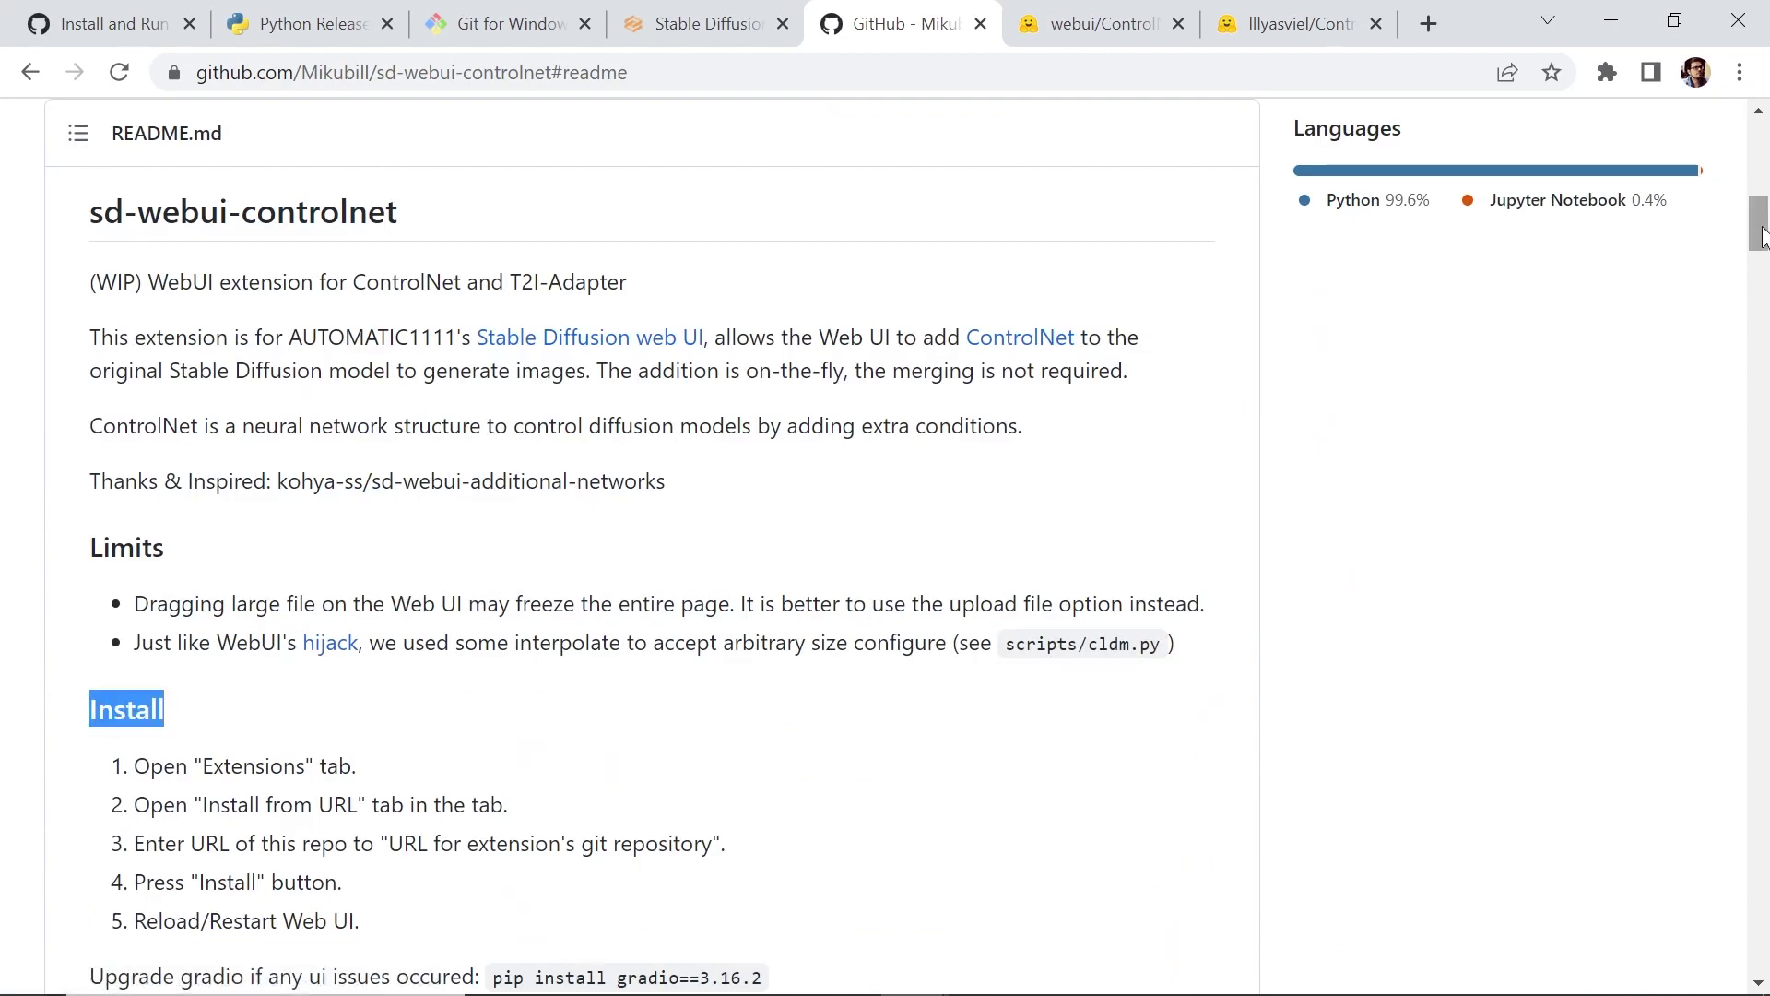
drag(1758, 224, 1758, 262)
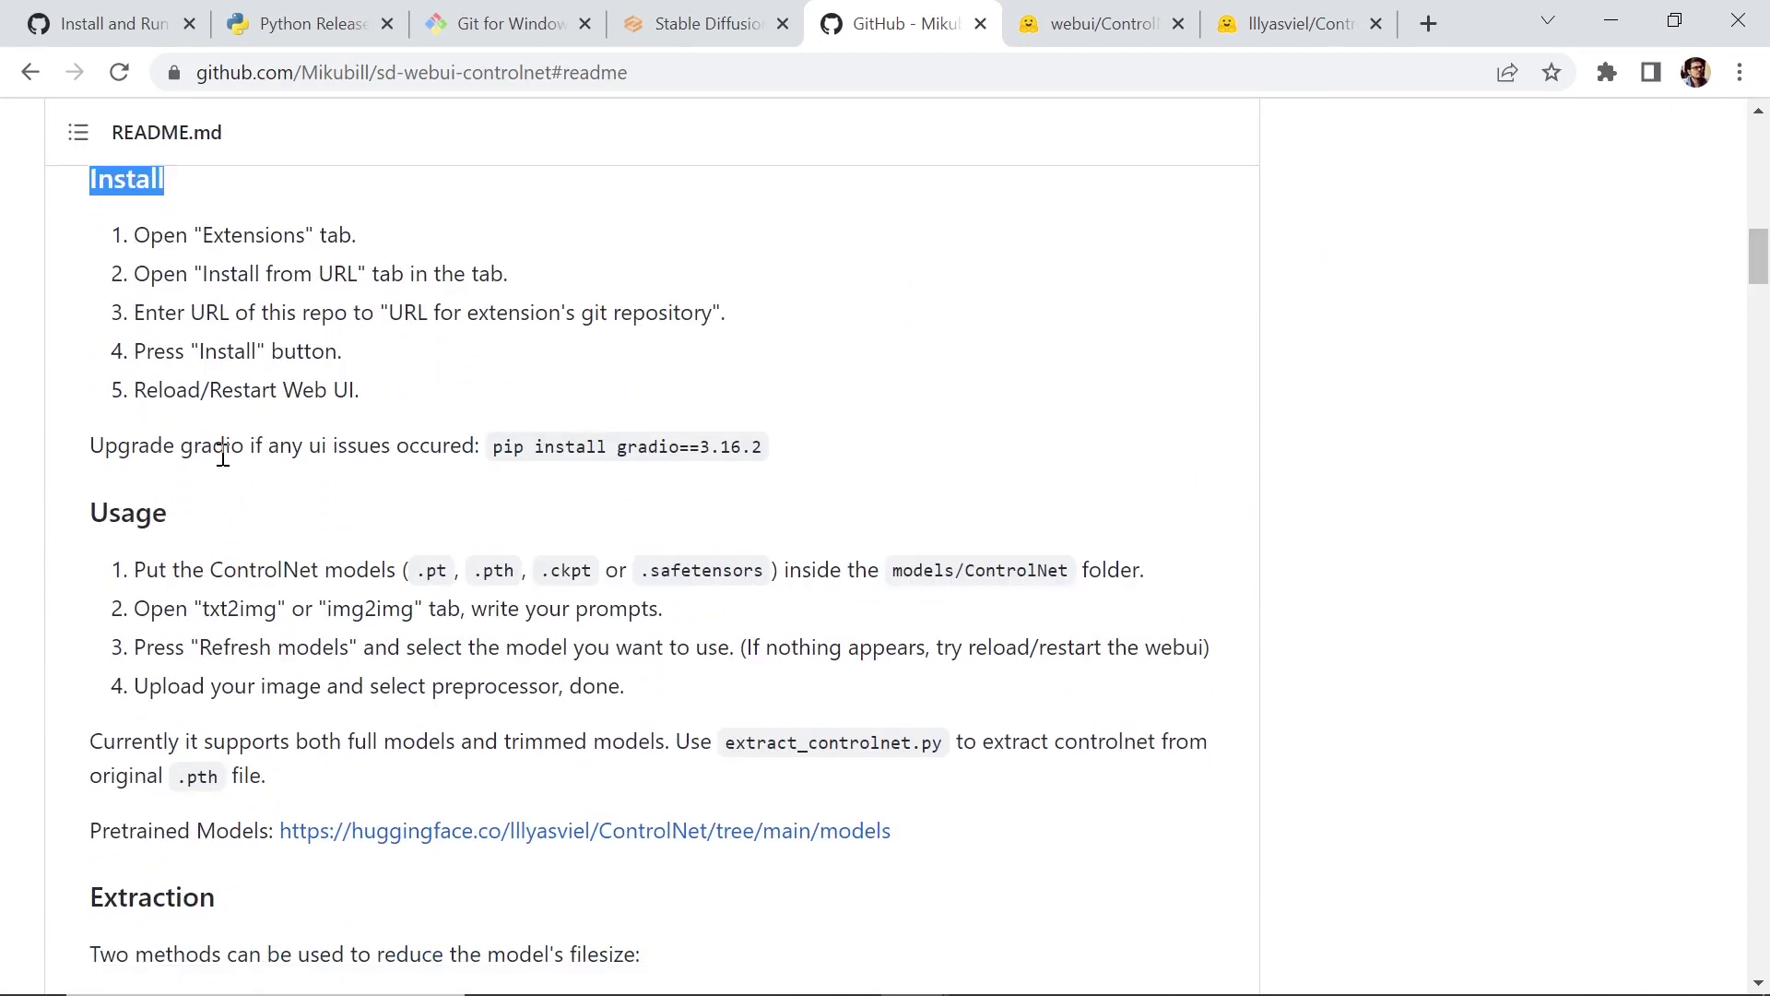
drag(224, 456, 369, 450)
drag(495, 447, 849, 452)
click(853, 457)
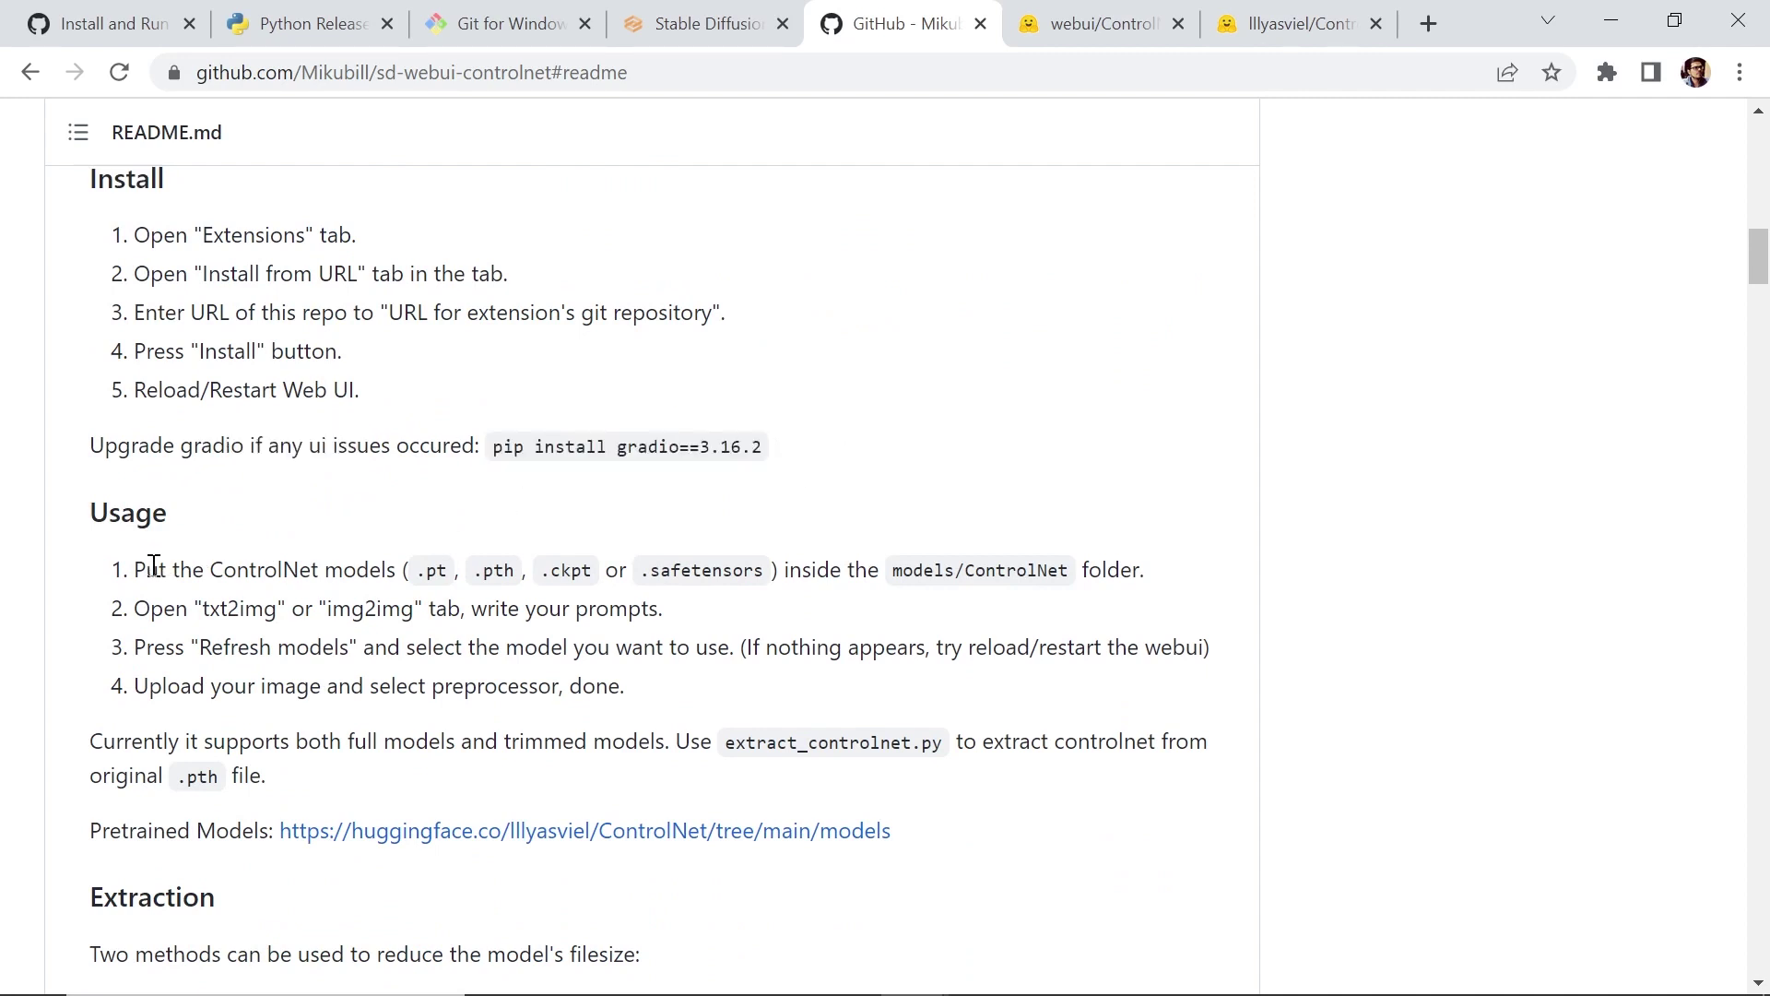
Step: Highlight the Usage note that .safetensors models go in the models/ControlNet folder
drag(154, 565, 764, 570)
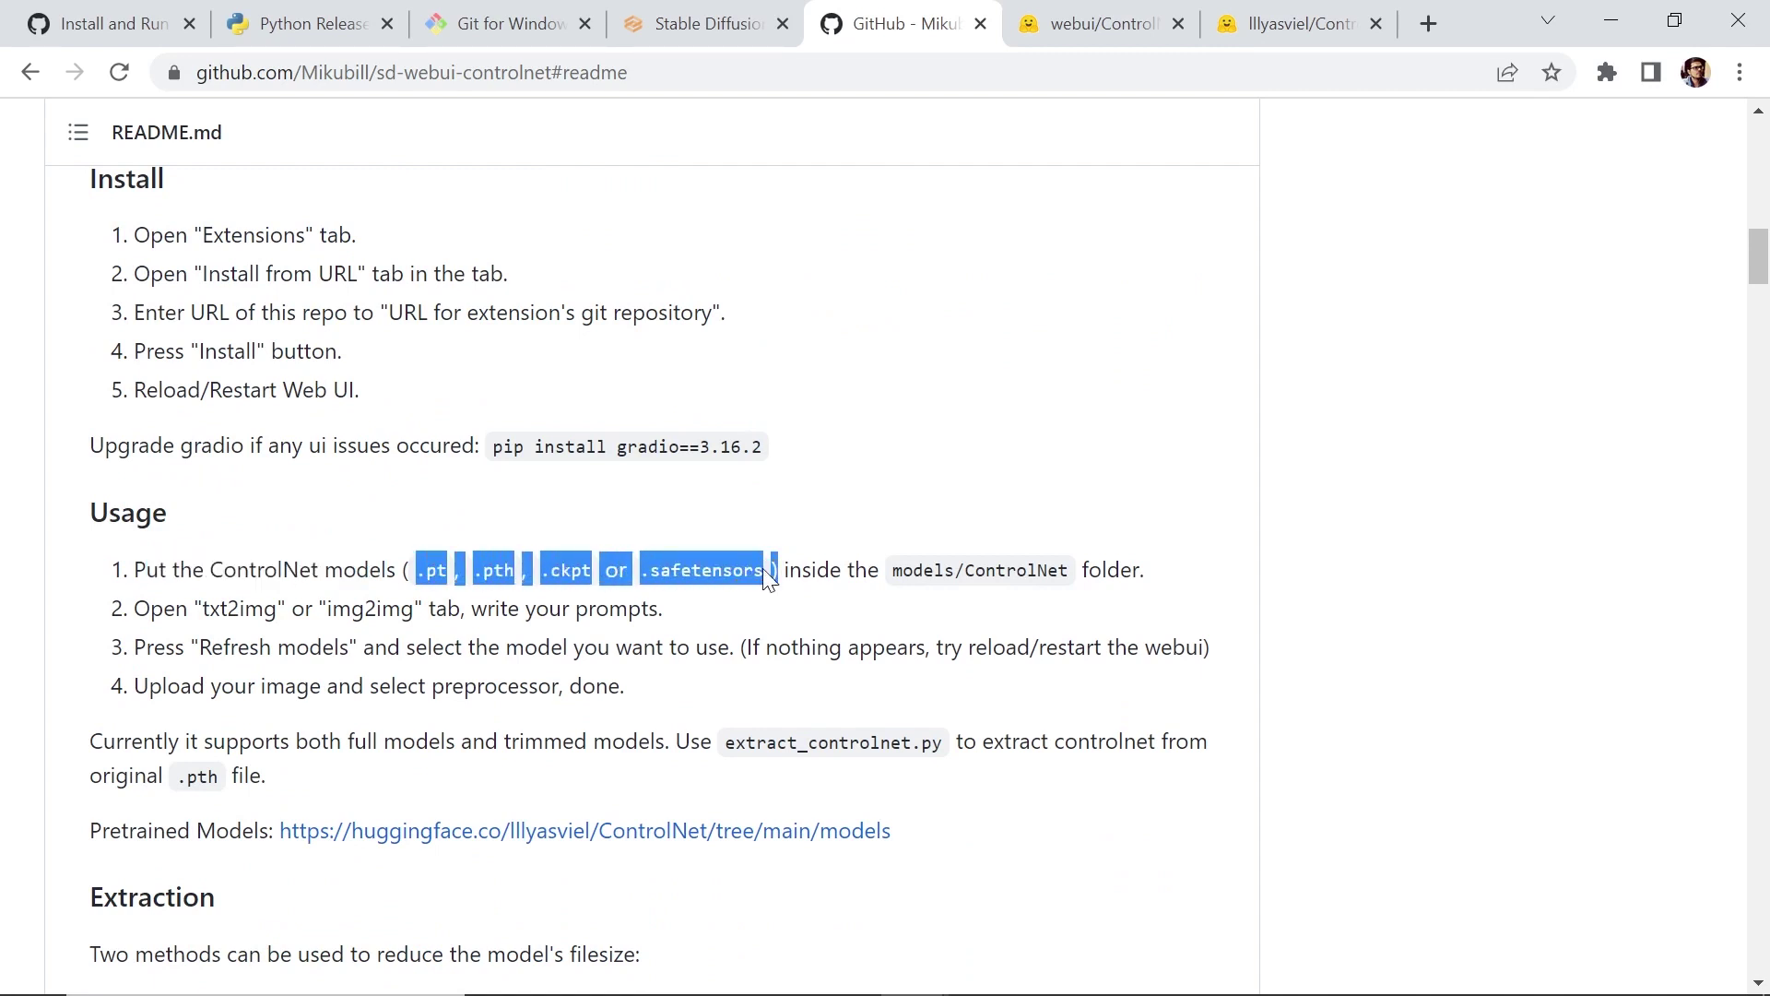
click(763, 570)
drag(641, 570, 758, 571)
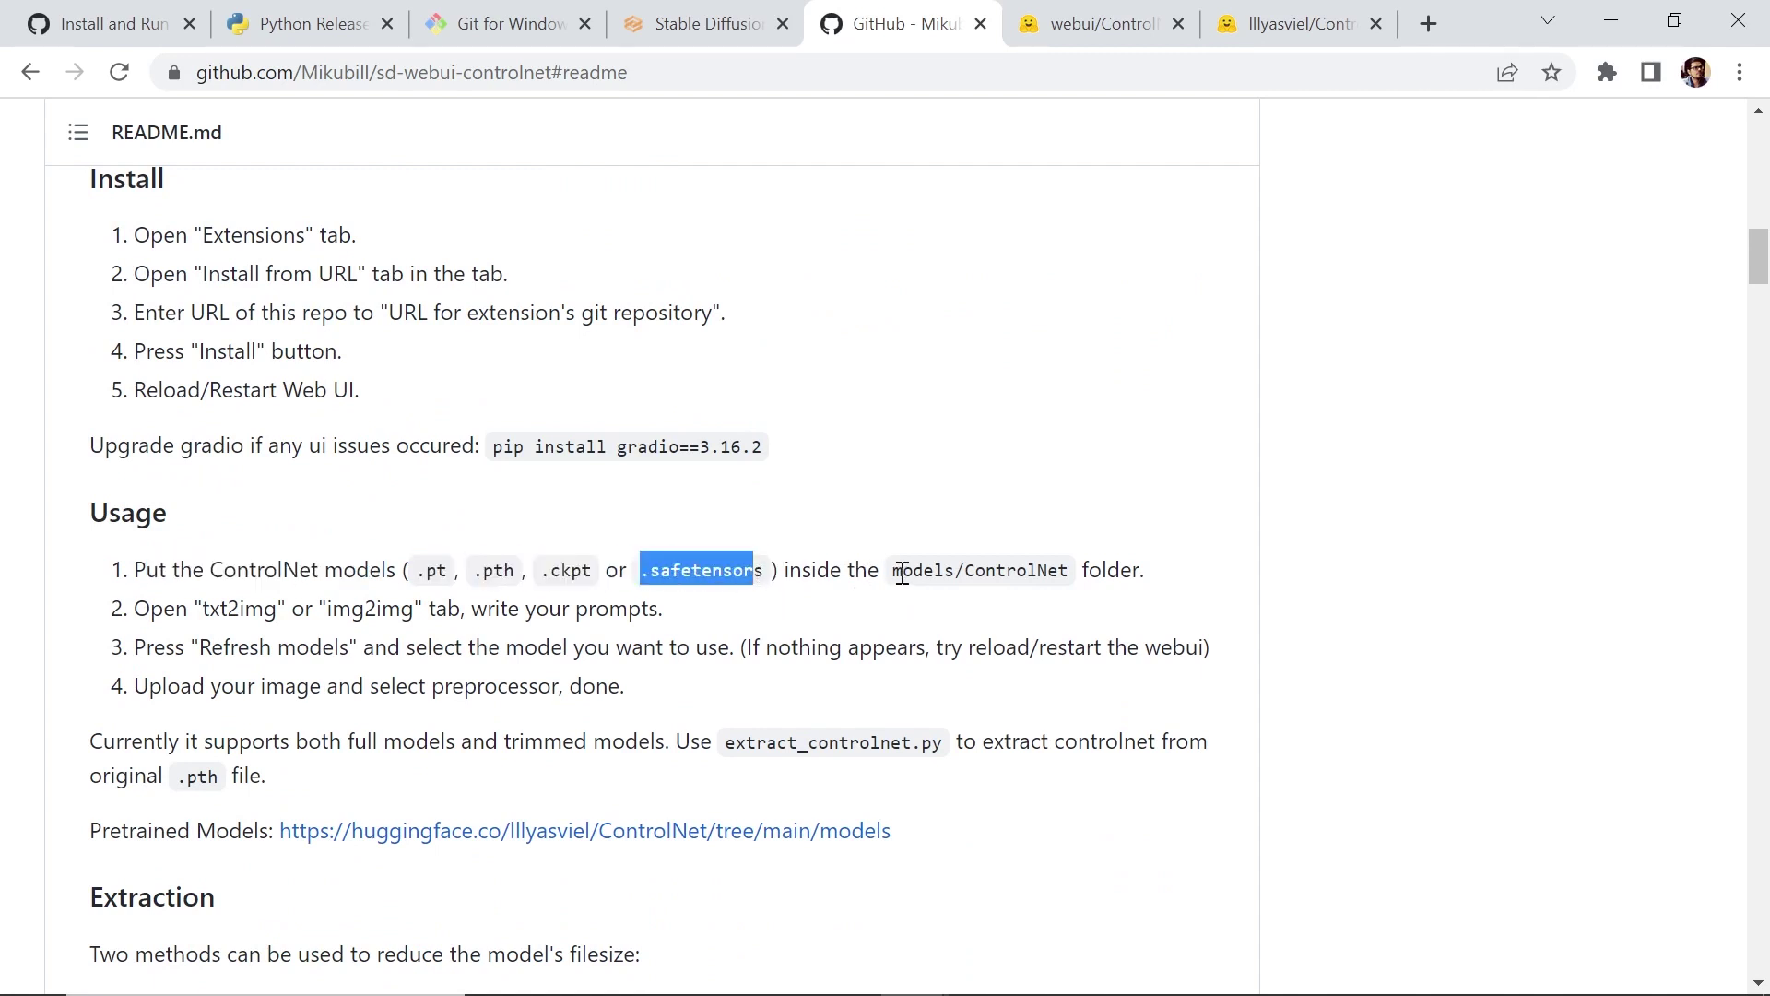
drag(894, 570, 1069, 572)
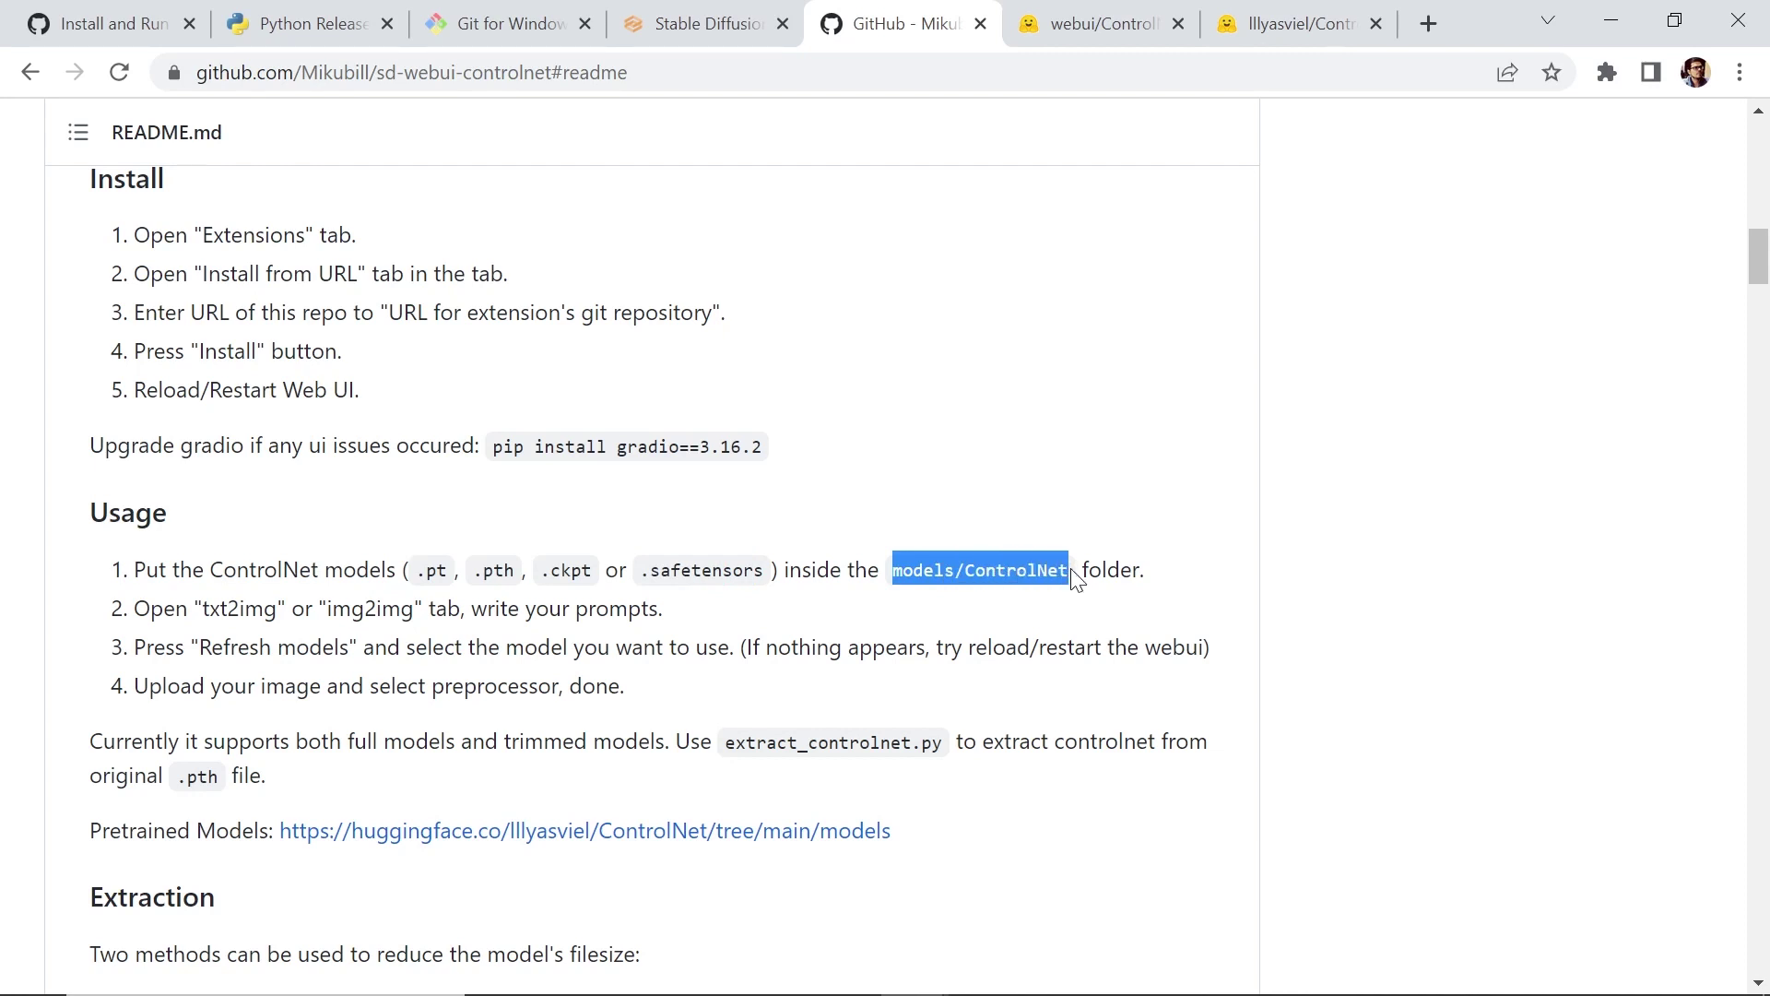
Step: Move both fp16 canny and depth safetensors from Downloads into stable-diffusion-webui\models\ControlNet
click(1607, 19)
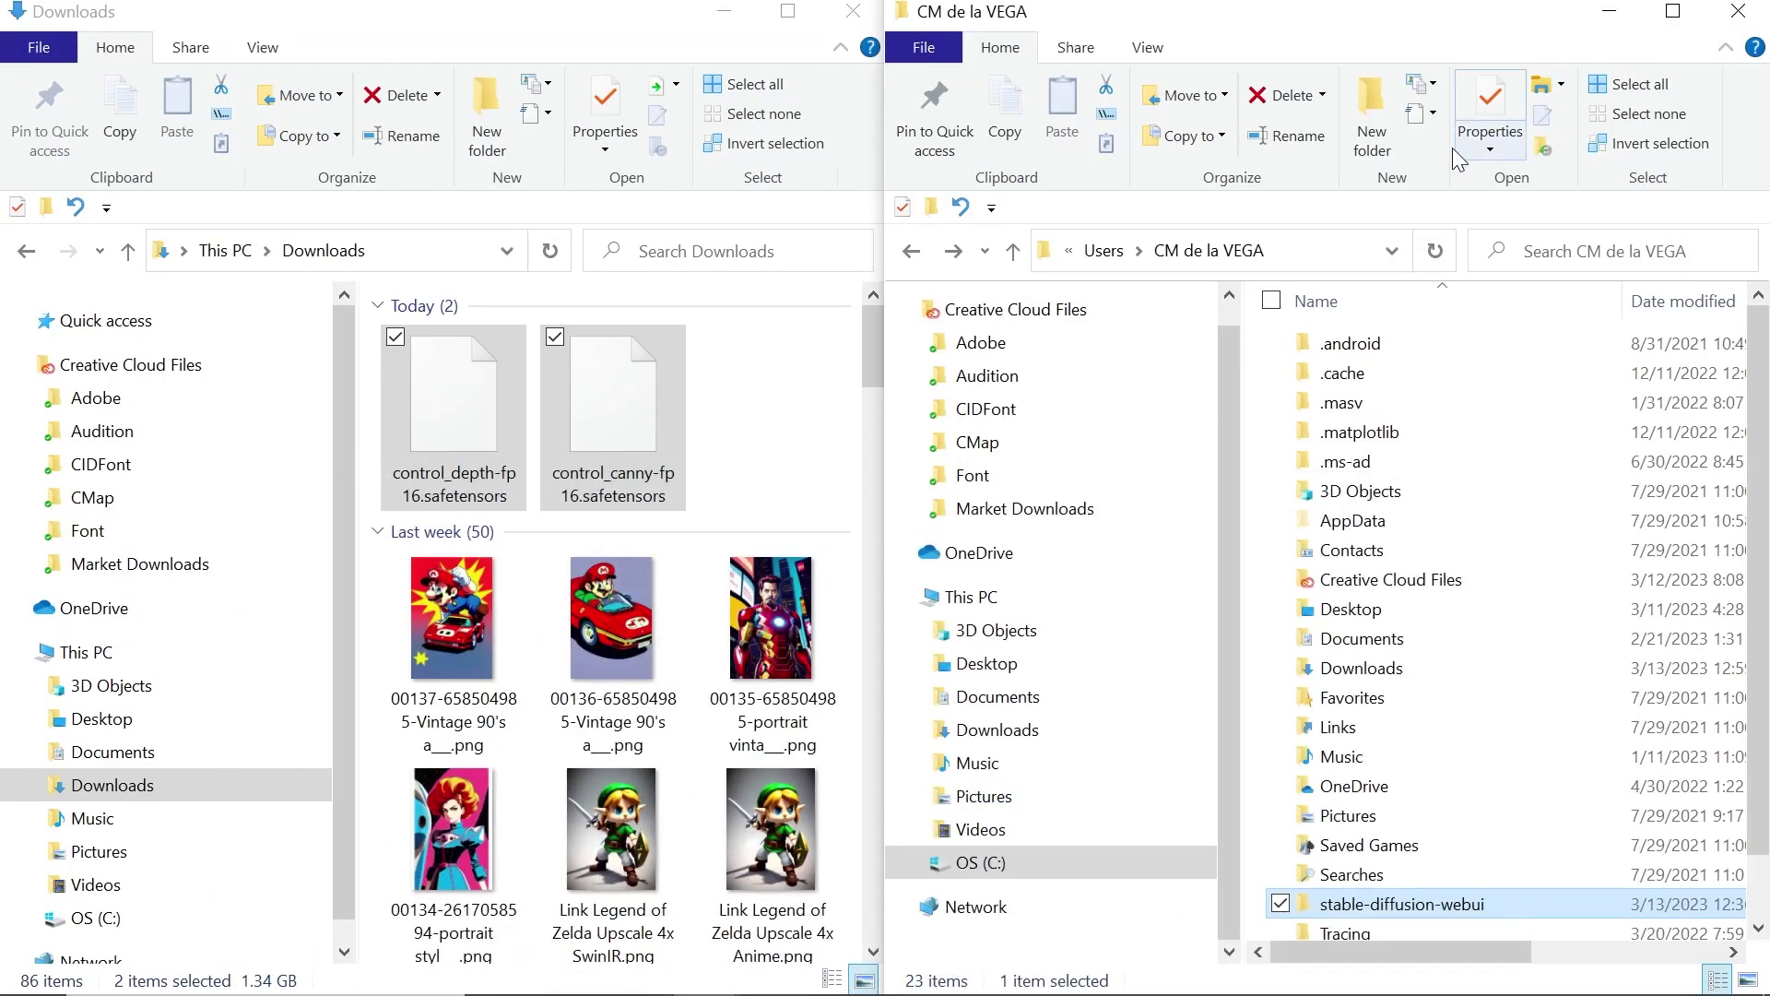
drag(790, 417, 469, 456)
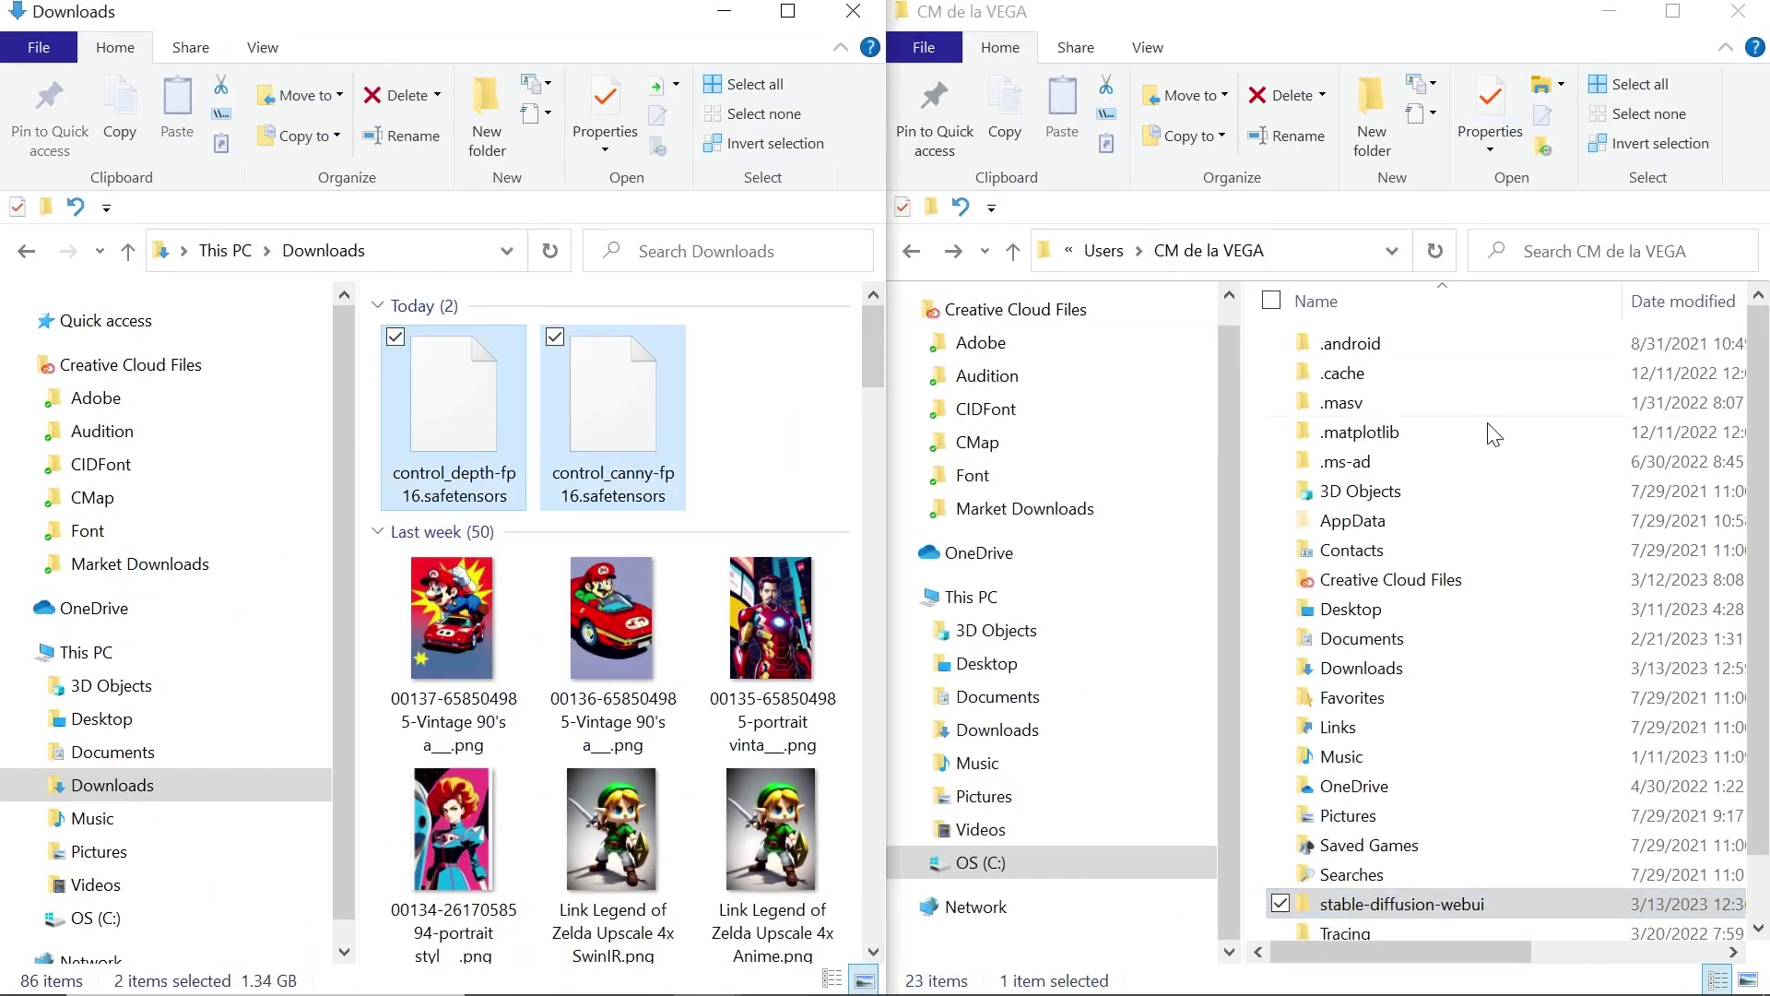
drag(1756, 637, 1756, 698)
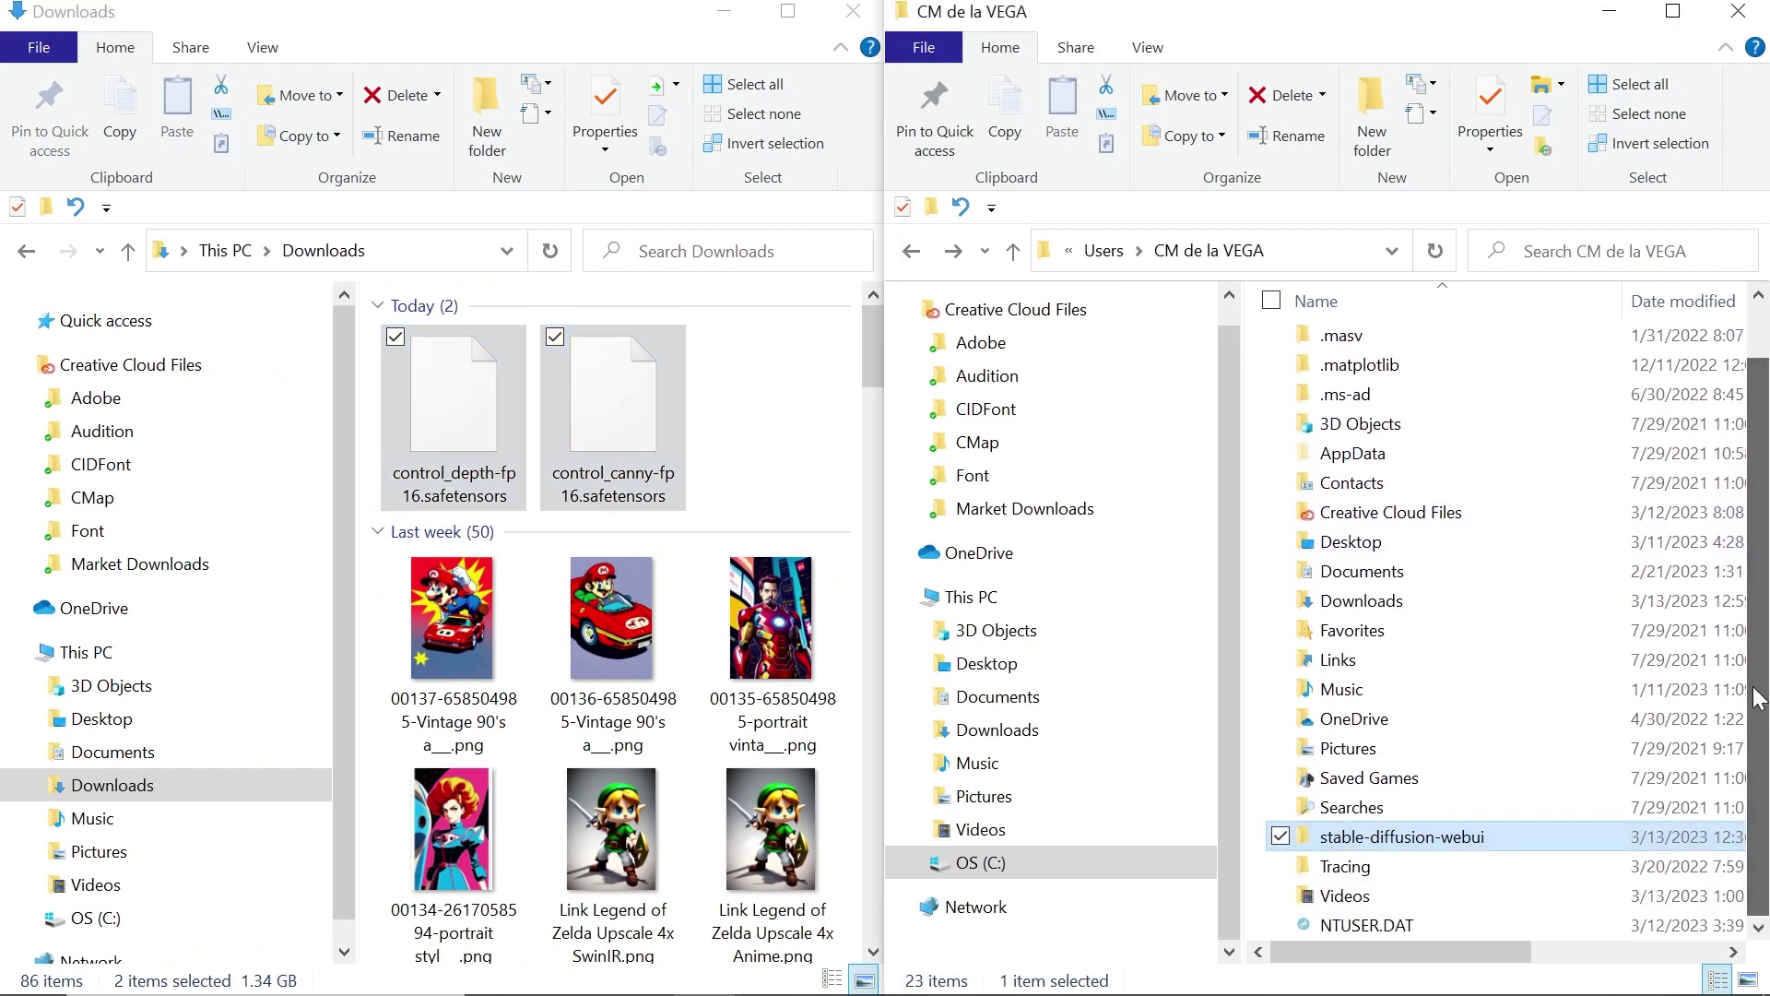
click(1444, 833)
click(1551, 828)
double_click(1584, 837)
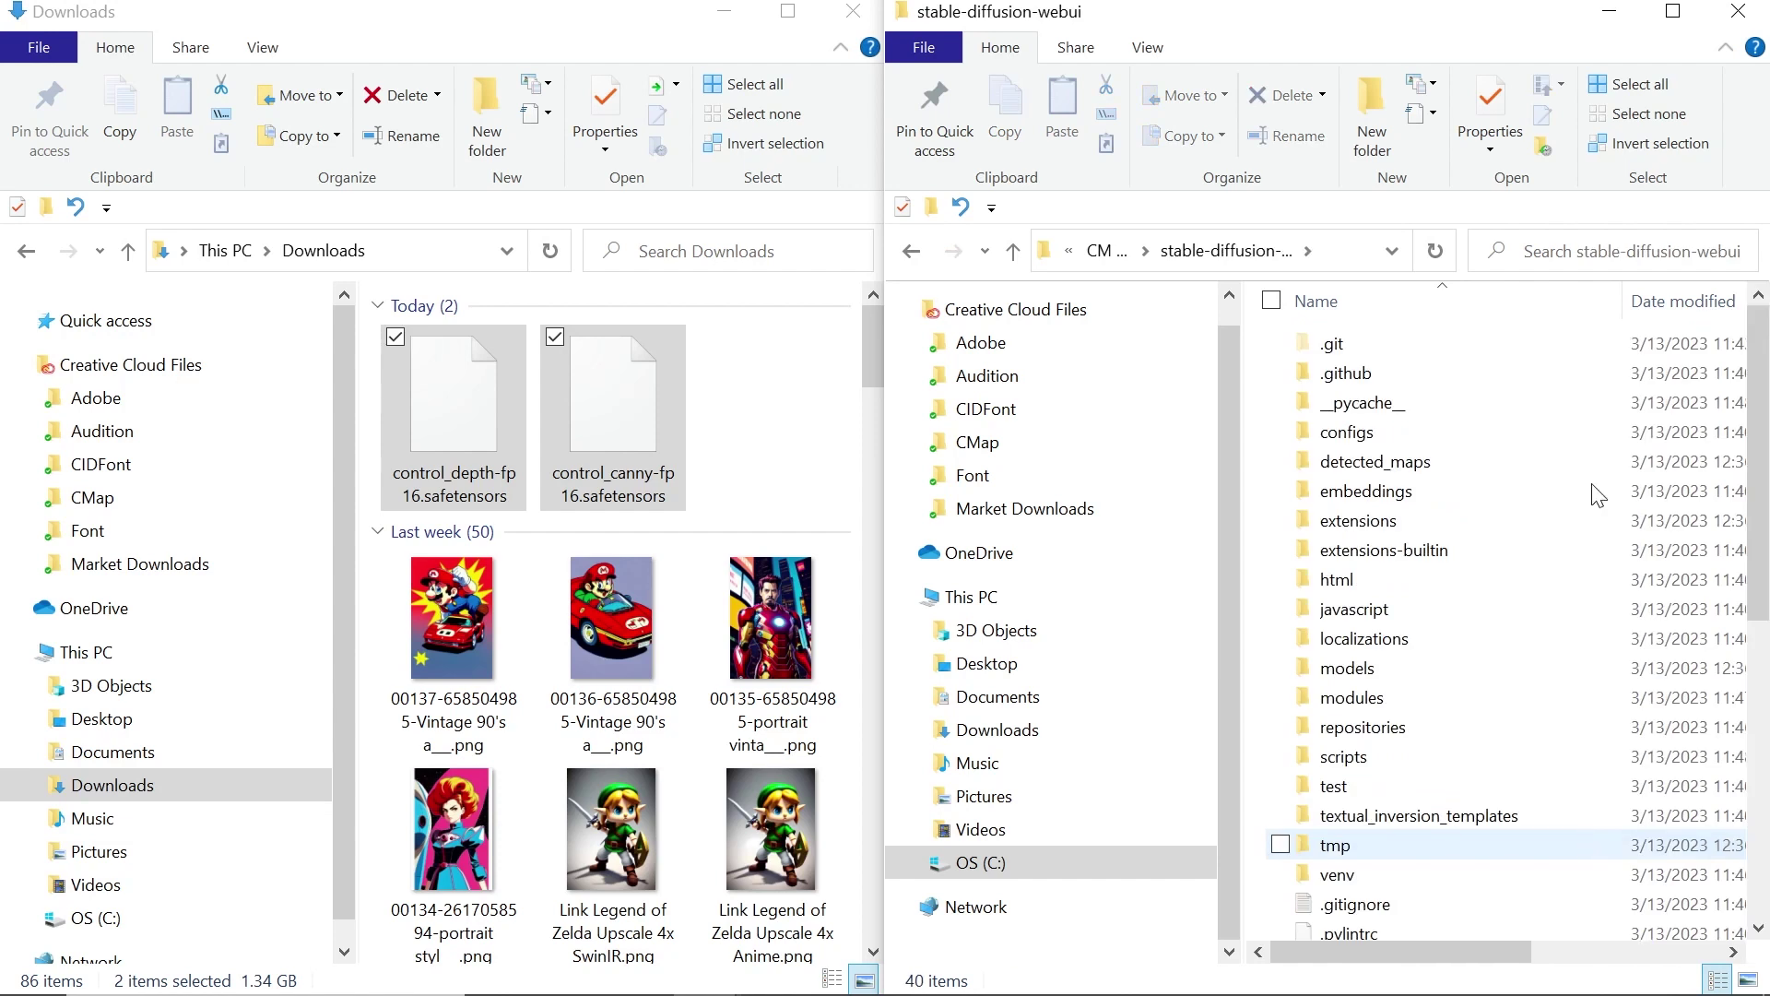
double_click(1561, 668)
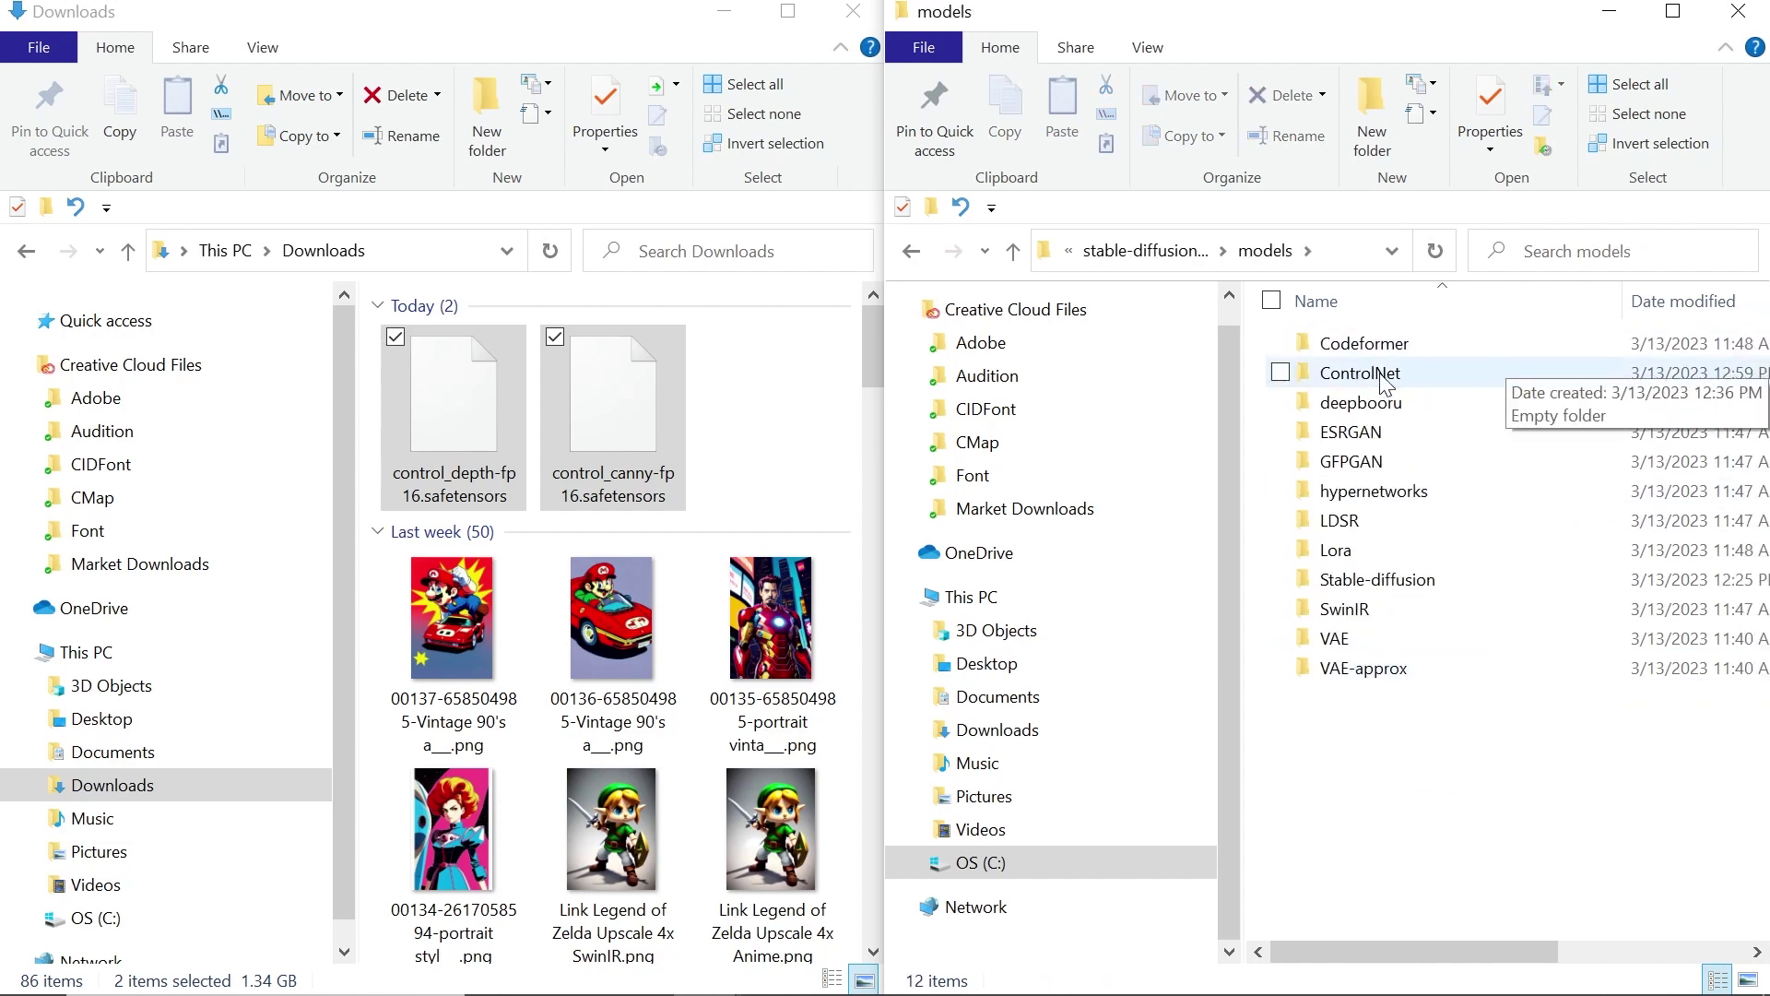
click(1468, 374)
double_click(1541, 372)
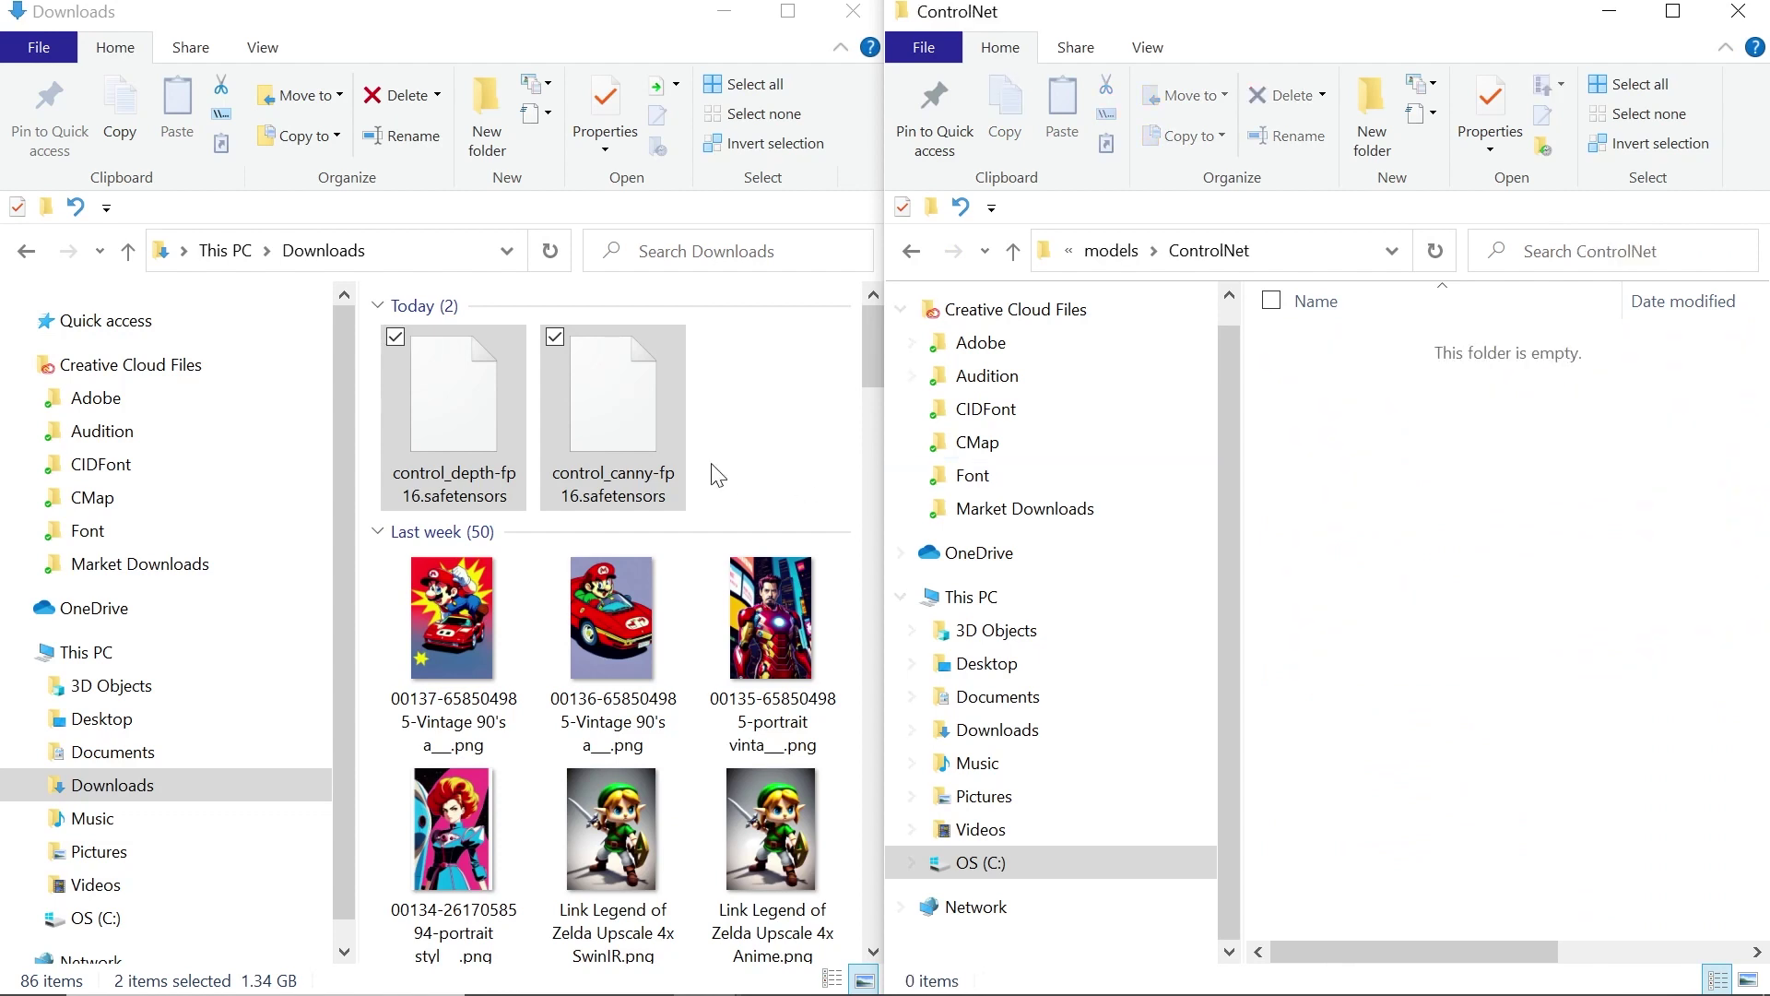
drag(640, 435, 1492, 492)
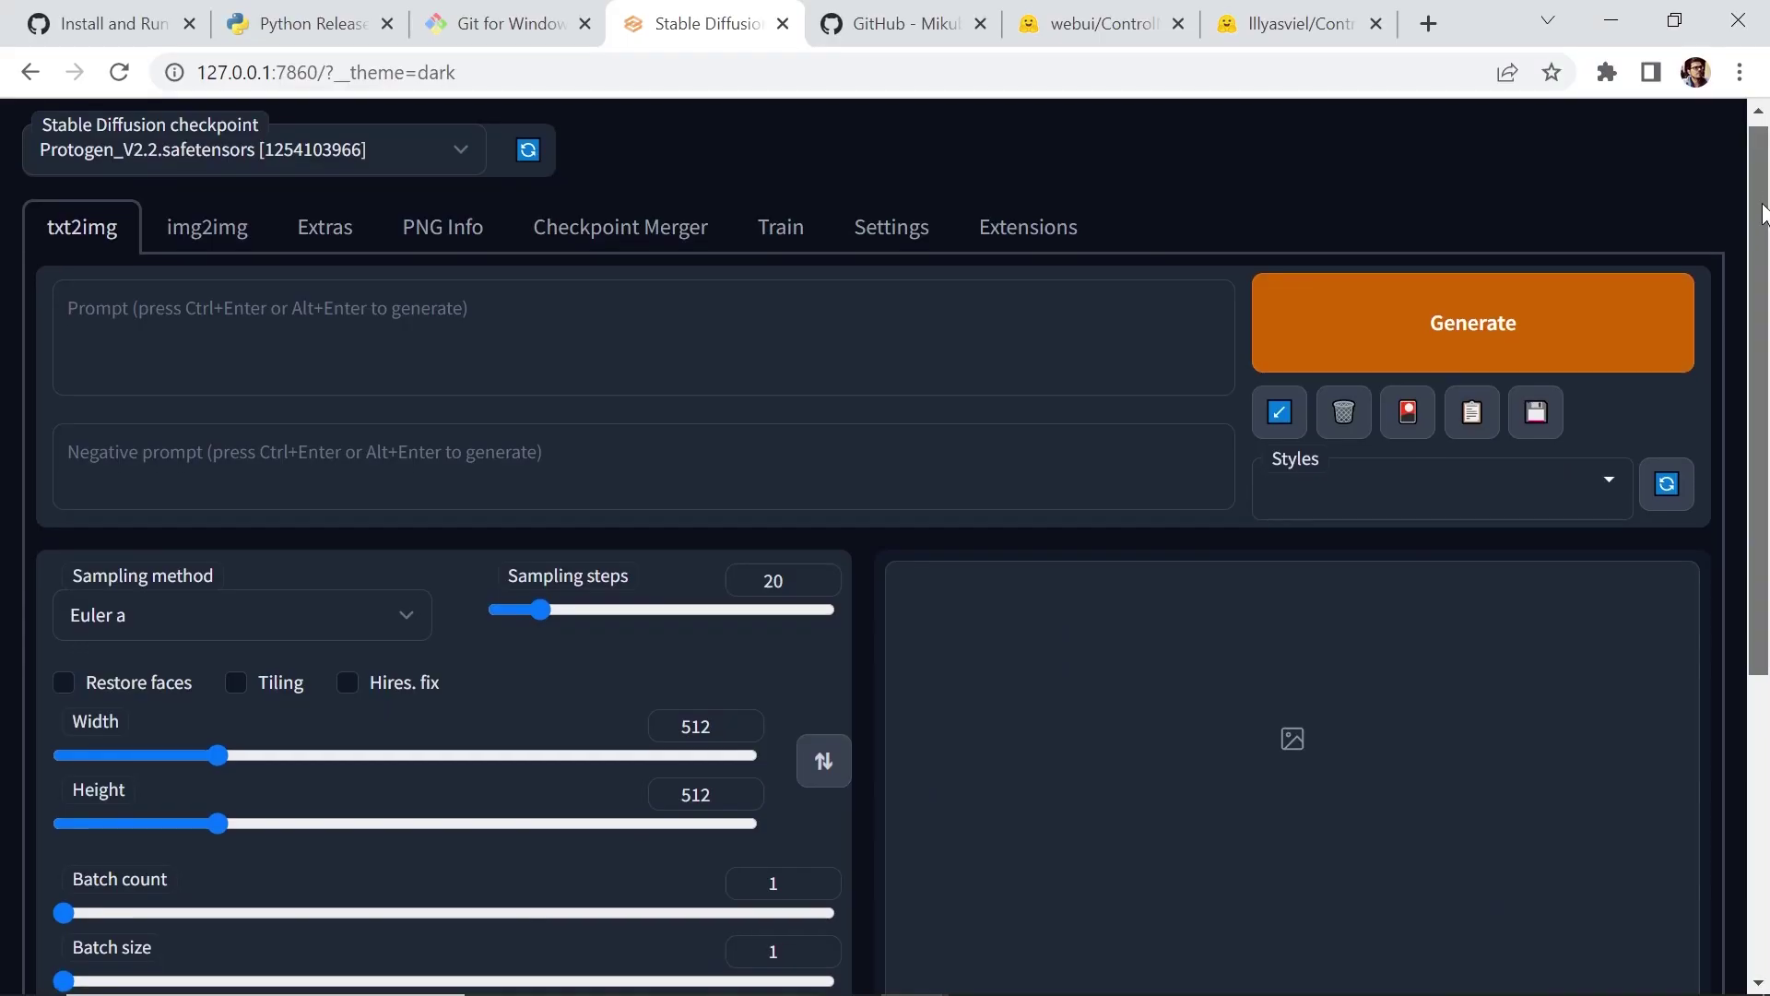
scroll(1751, 544, down, 7)
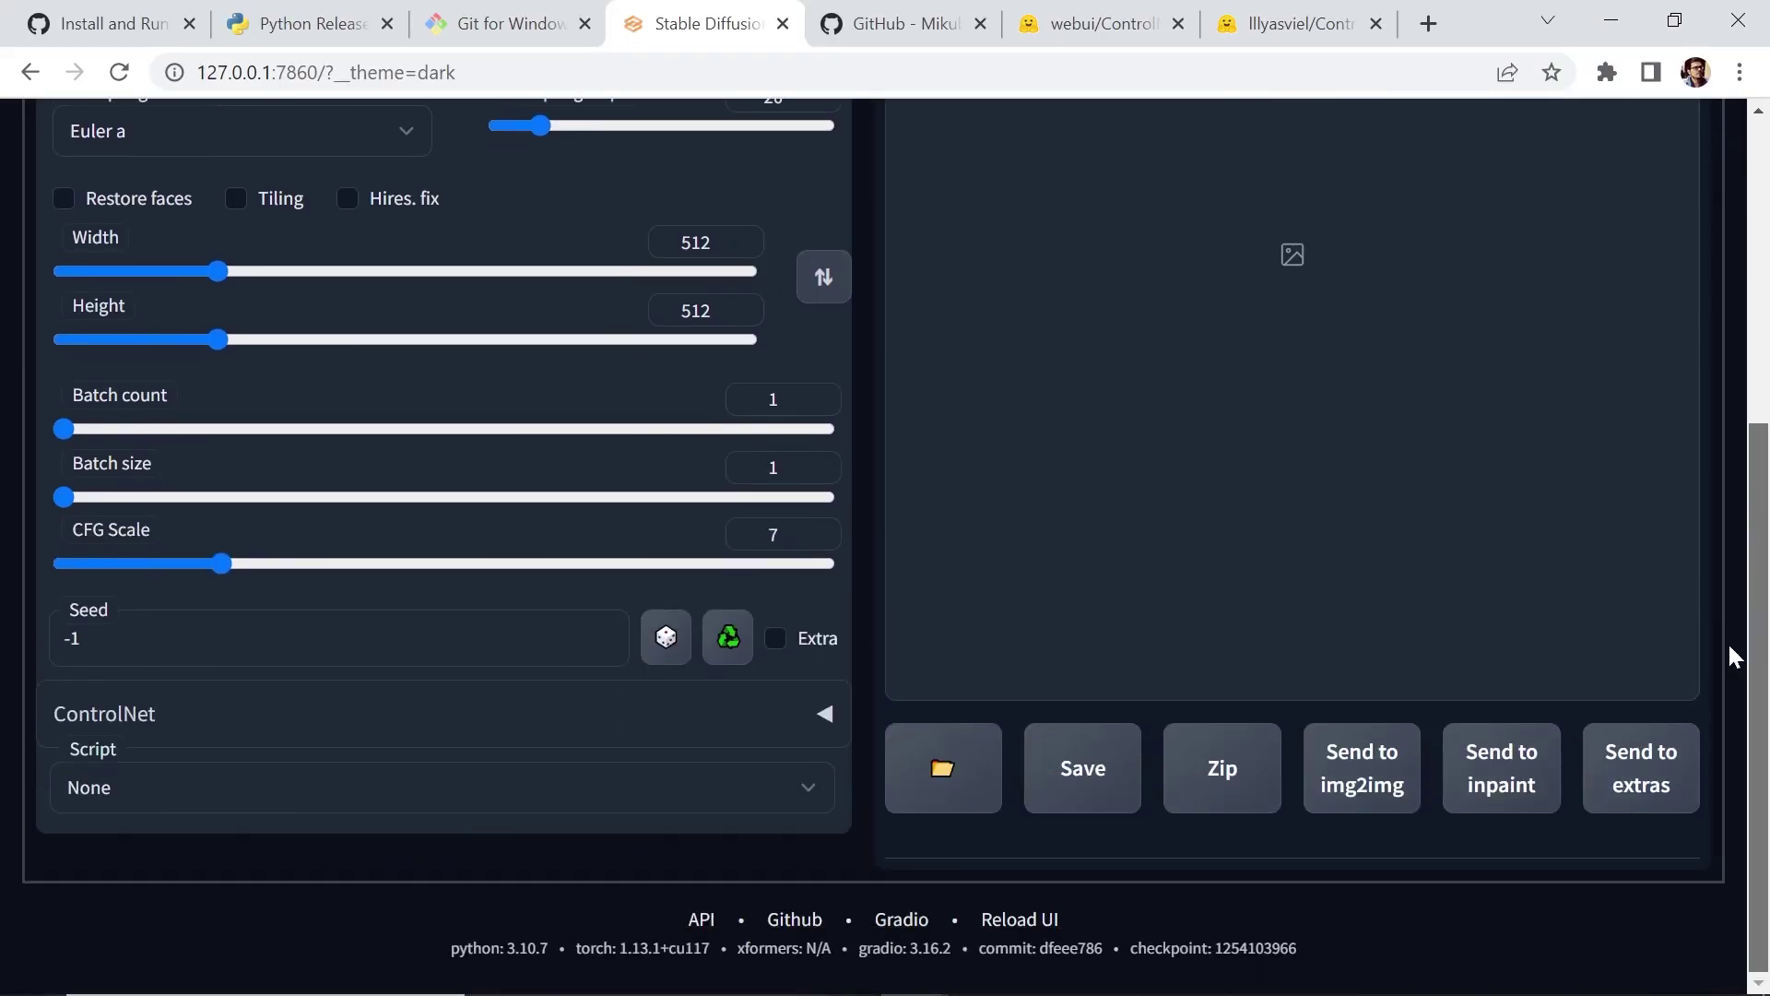
Step: Expand the ControlNet panel and refresh its list of available models
click(825, 715)
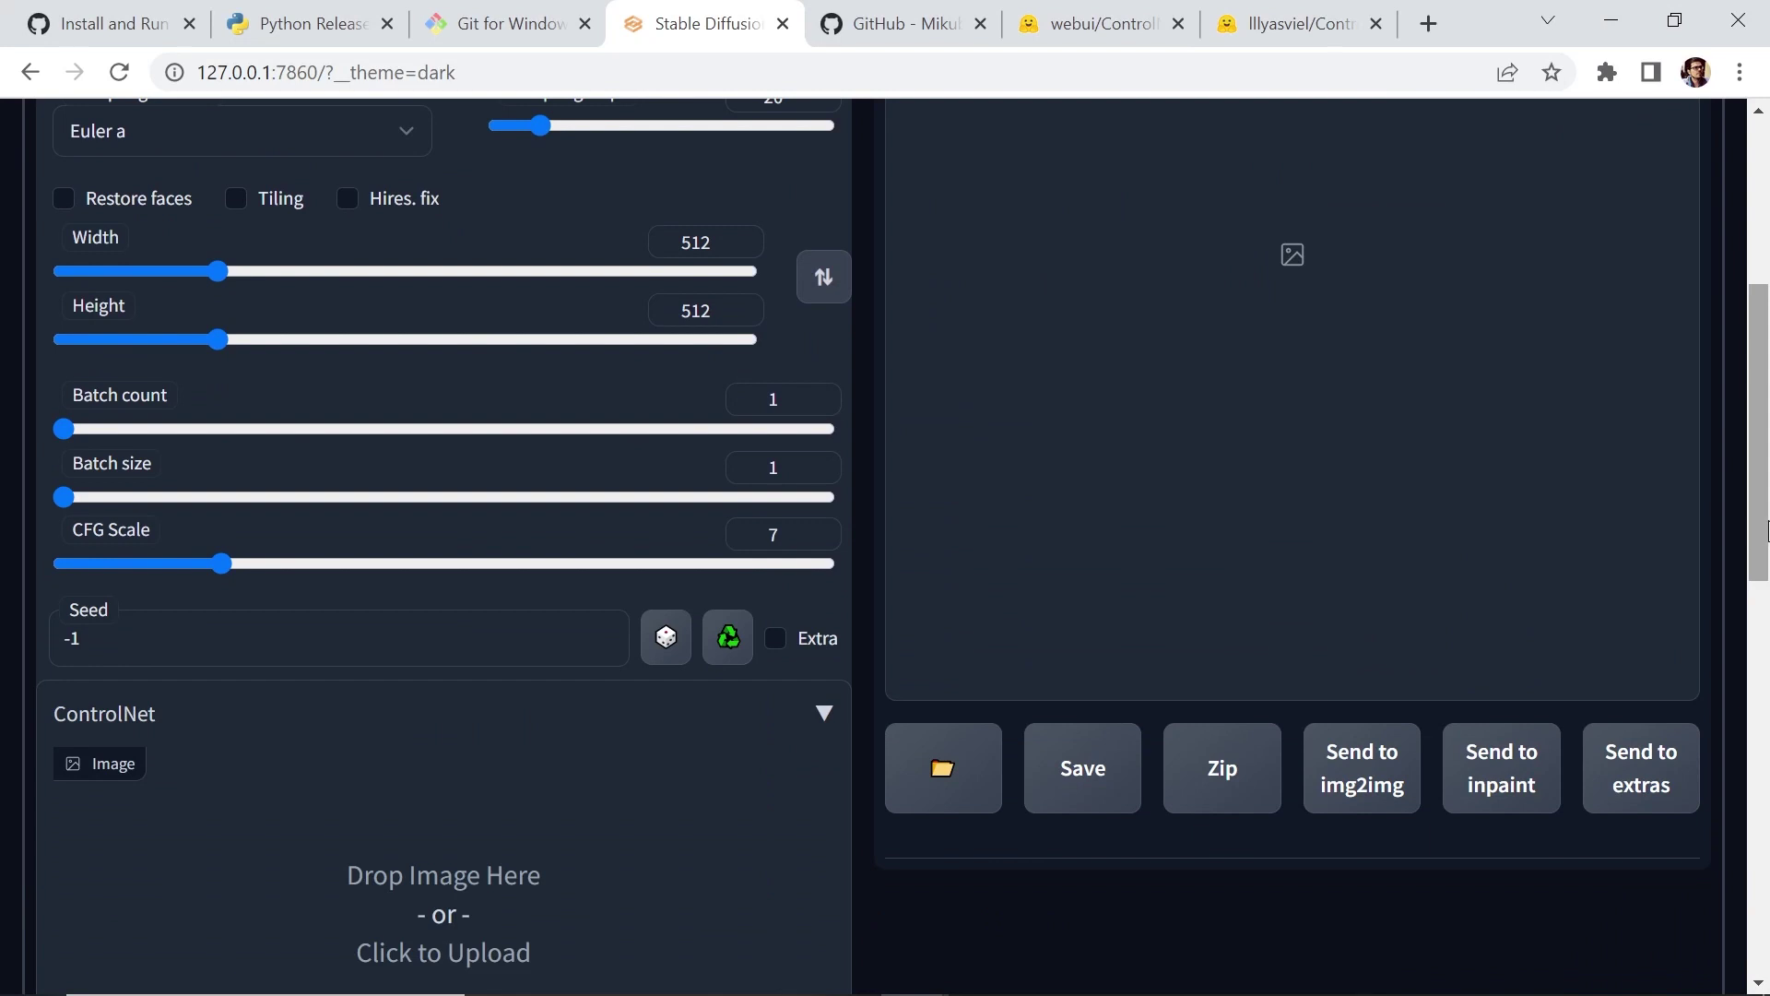
drag(1758, 517, 1731, 818)
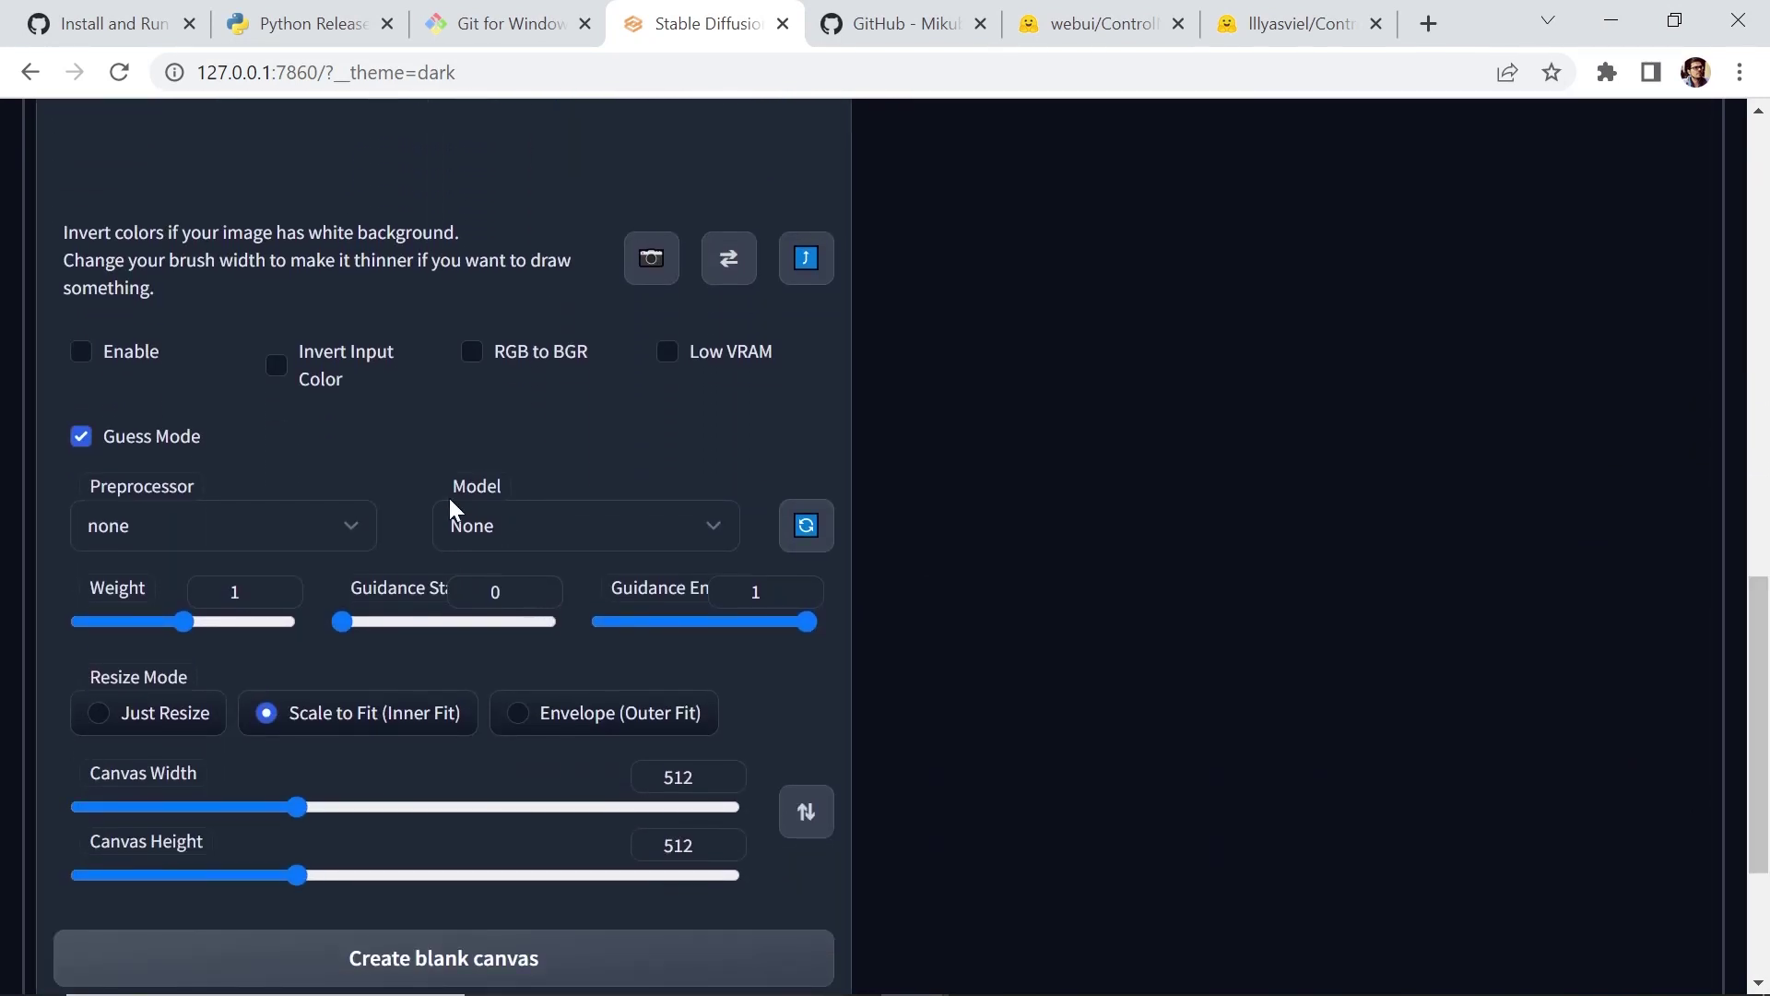
click(513, 535)
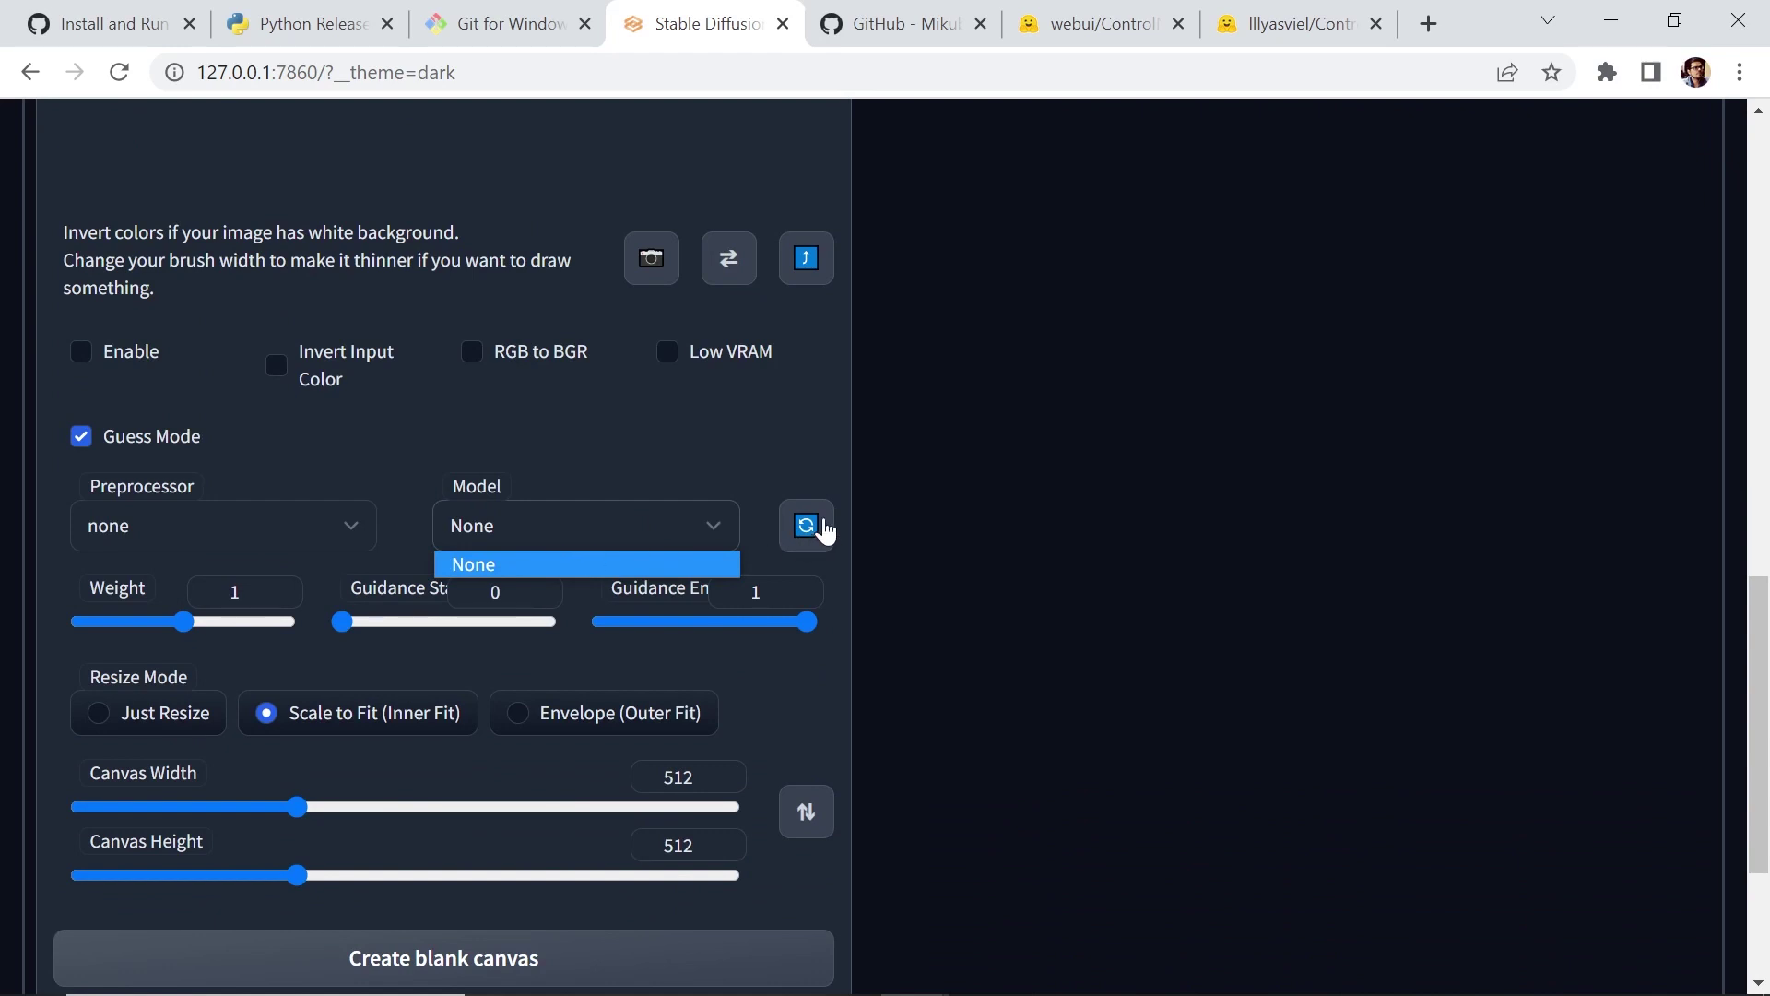
click(805, 540)
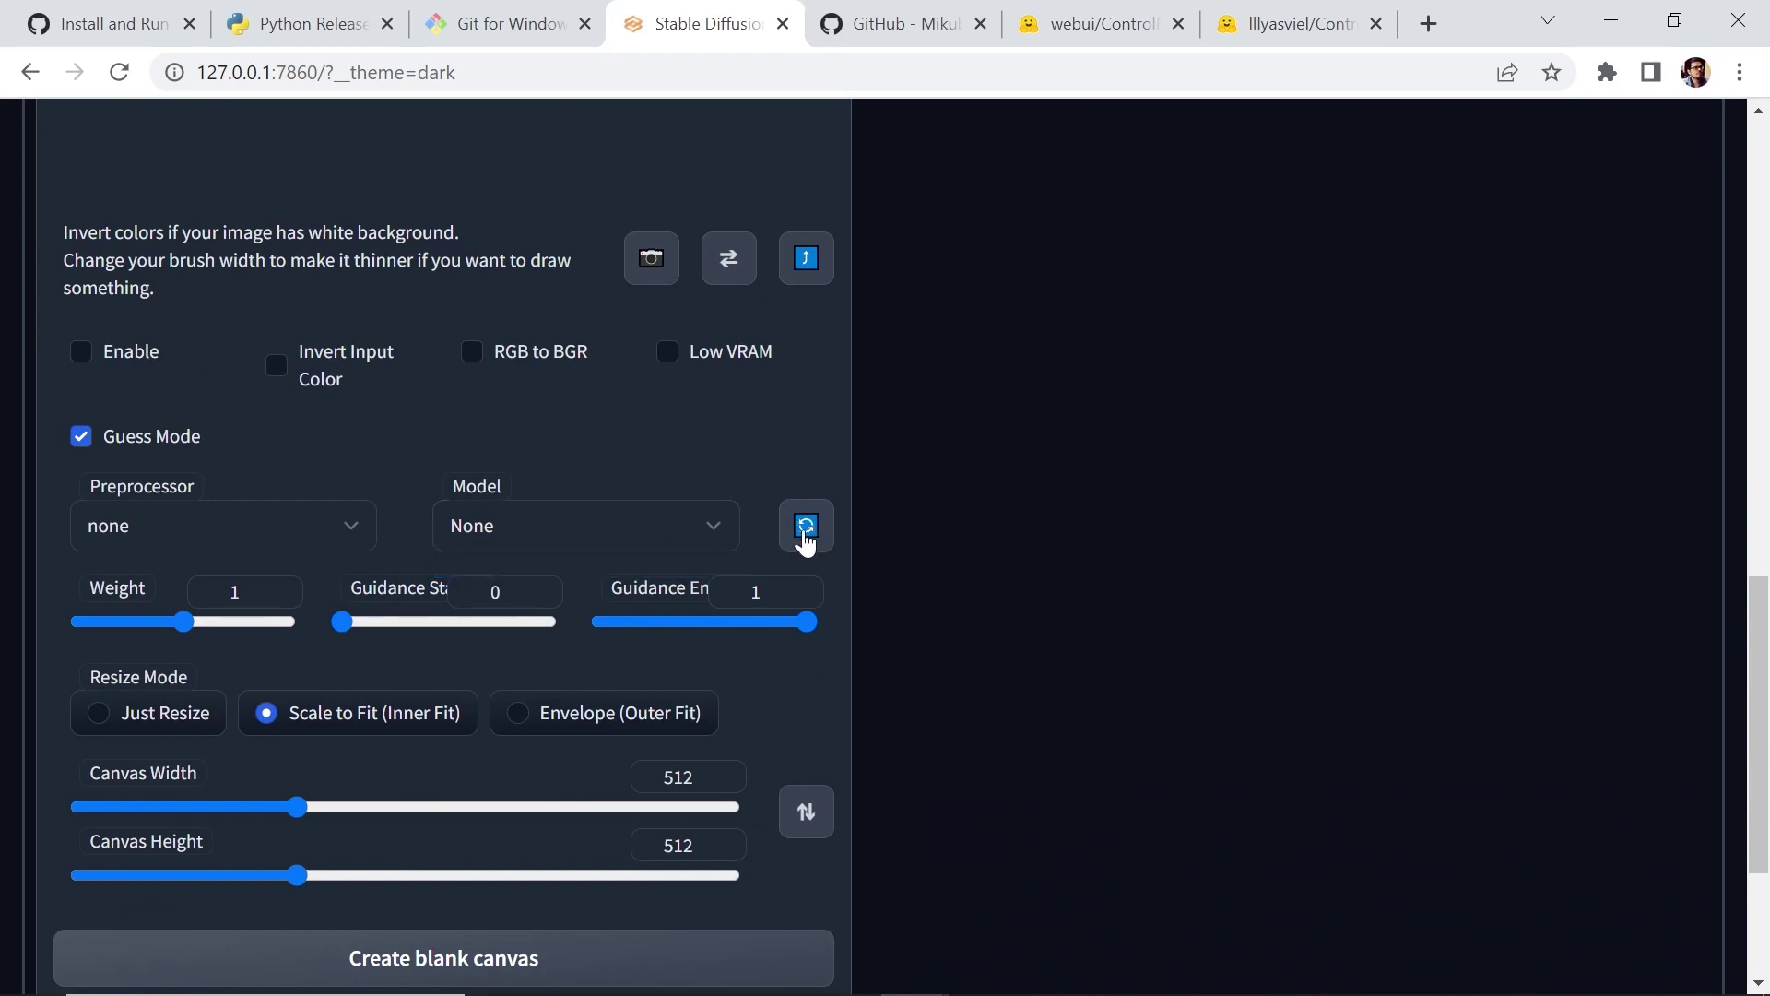
Step: Try control_depth-fp16, then settle on control_canny-fp16 as the ControlNet model
click(723, 531)
click(683, 591)
click(717, 528)
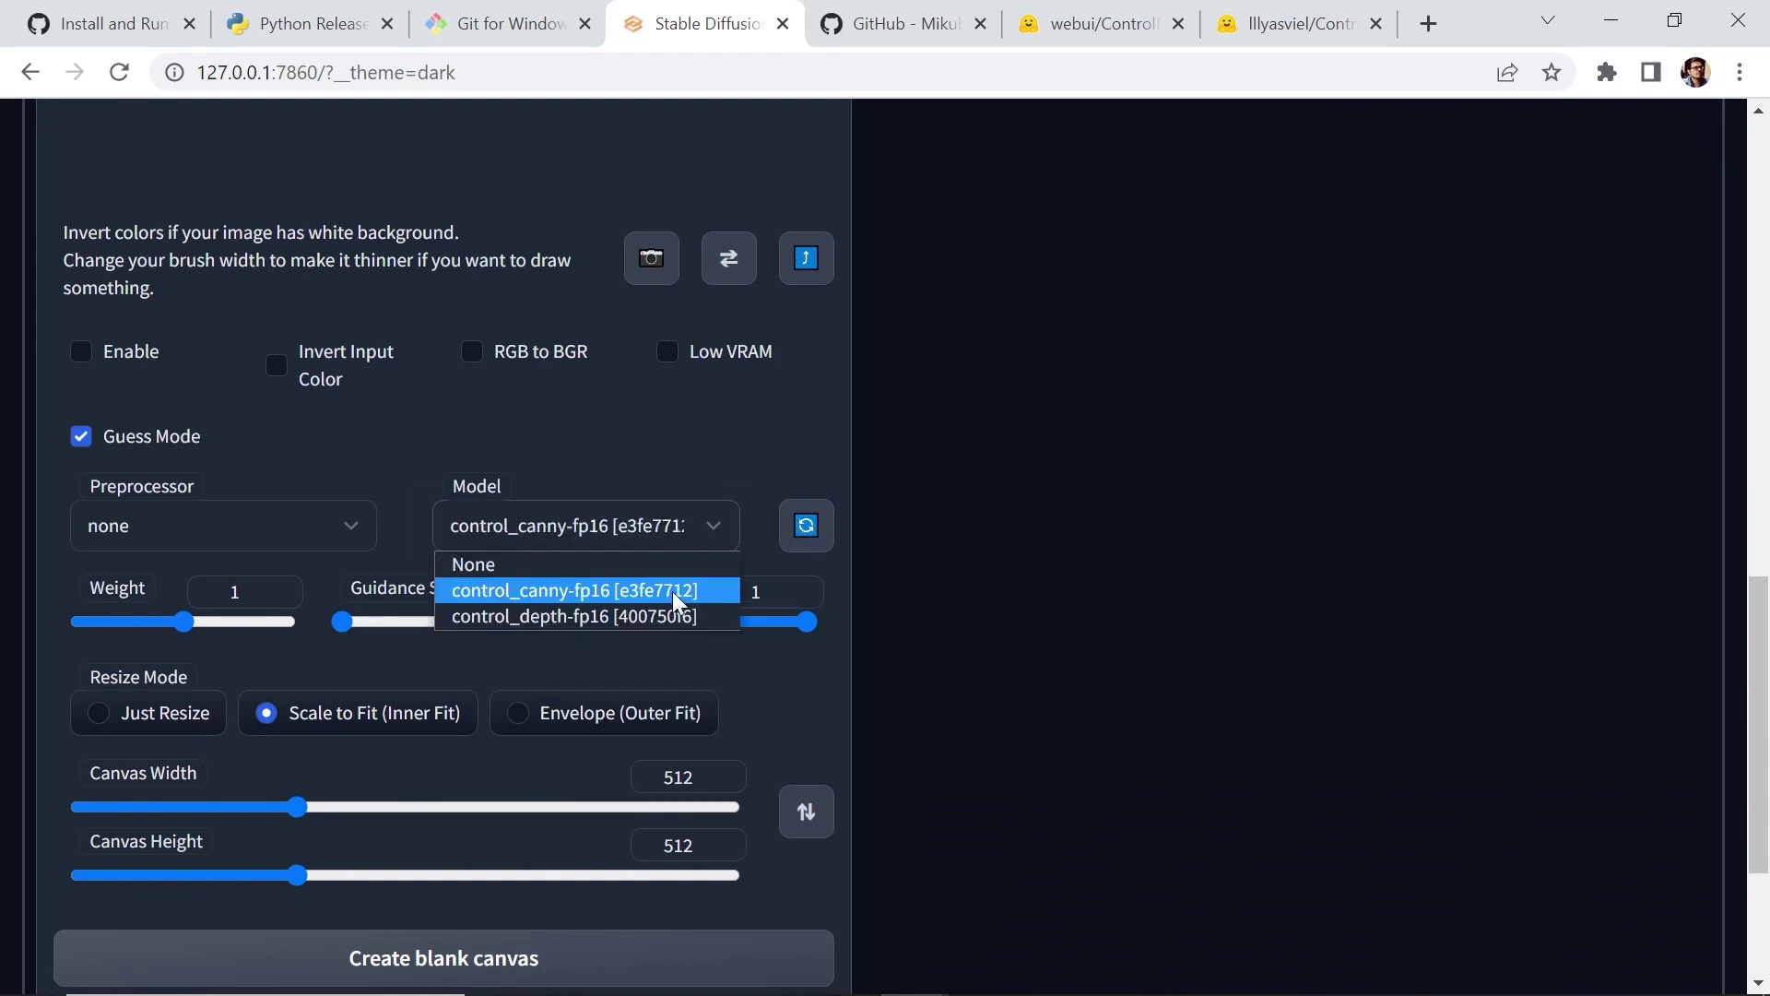
click(676, 616)
click(699, 540)
click(683, 590)
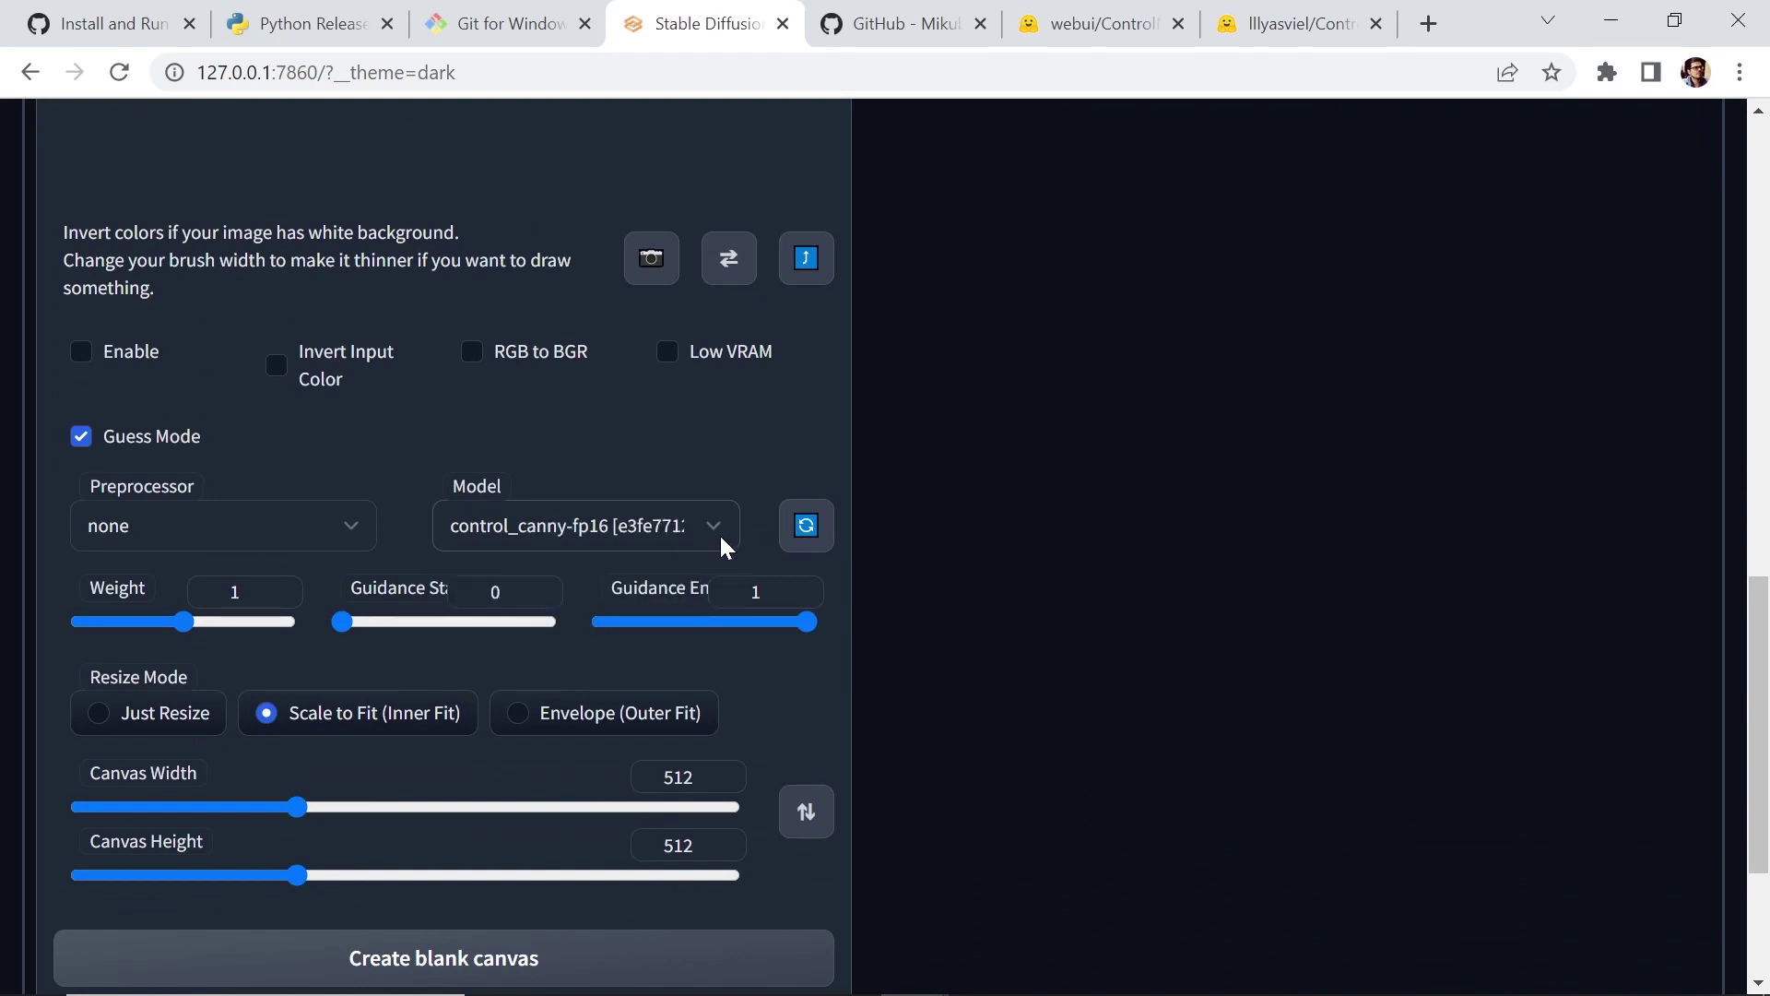